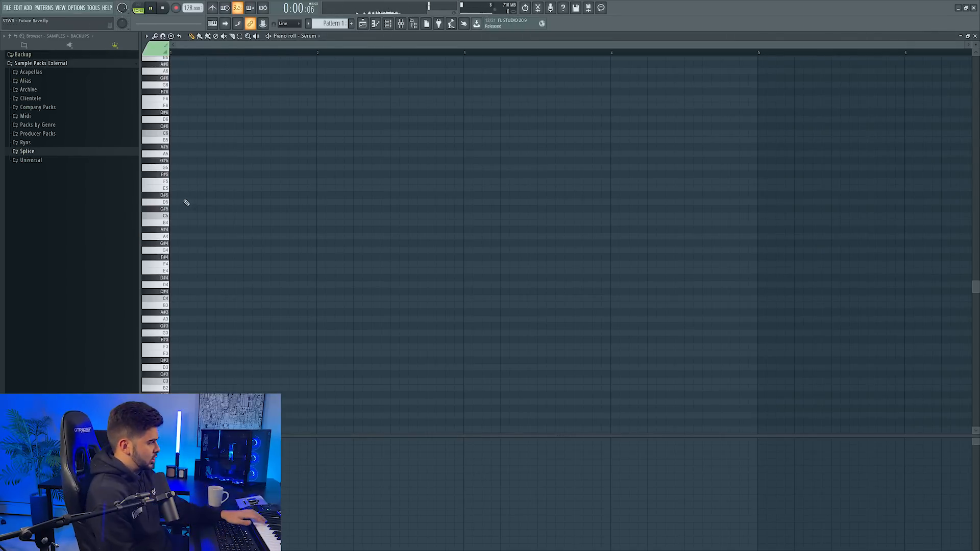
click(162, 196)
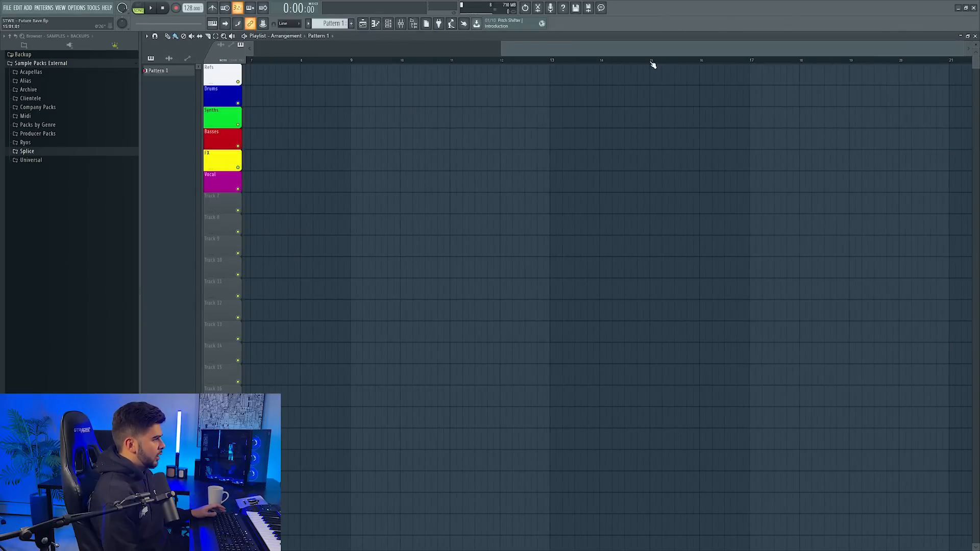
click(641, 53)
Open the Punchy Kicks folder within the Ryos Signature Samples - Knight drum samples
click(25, 143)
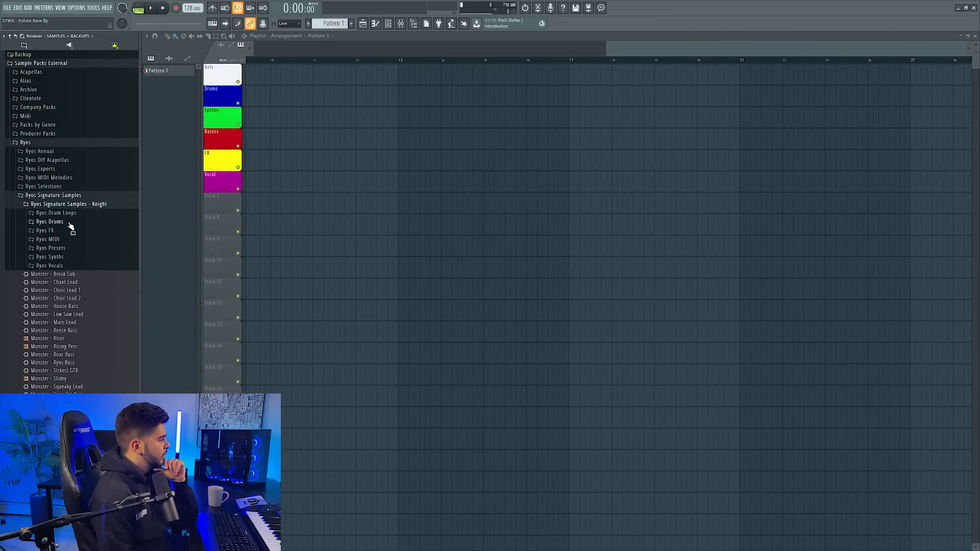
click(50, 221)
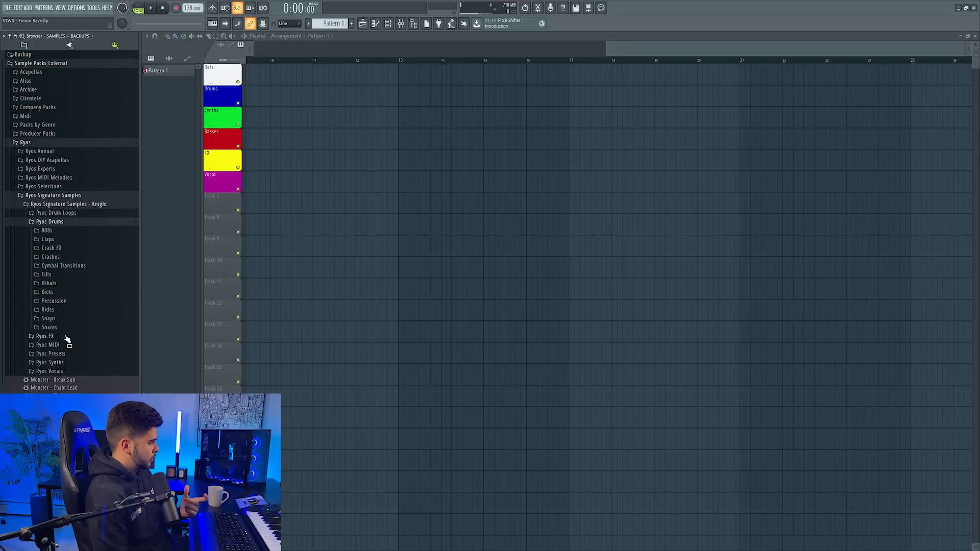
click(52, 284)
click(52, 285)
click(52, 293)
click(69, 310)
scroll(76, 316, down, 3)
Audition the Knight punchy kick samples from Battlefield through Heat
click(98, 137)
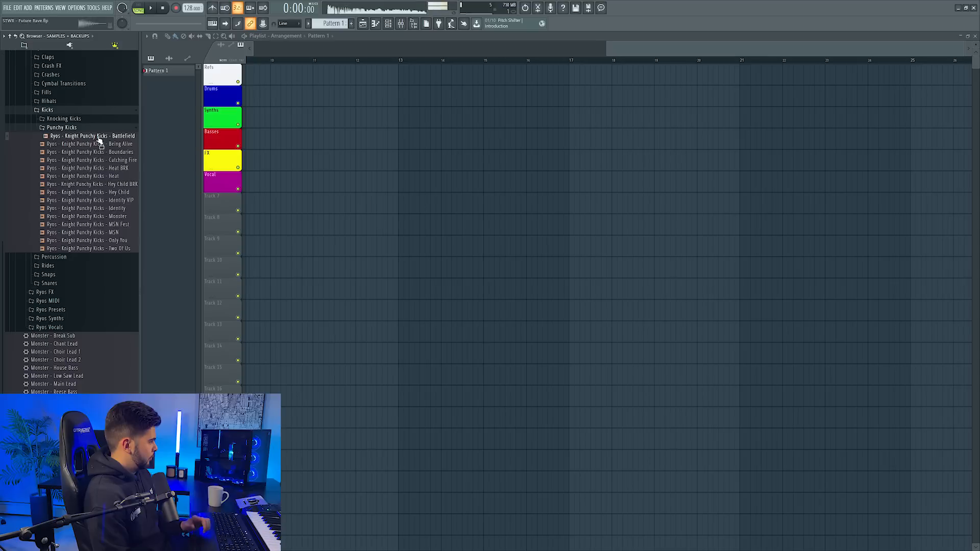
click(100, 145)
click(102, 152)
click(105, 160)
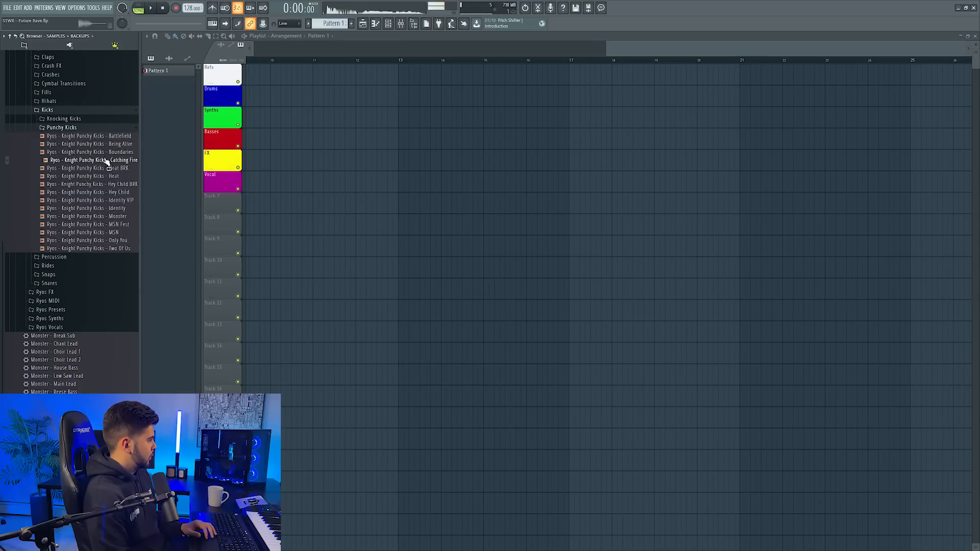
click(107, 168)
click(109, 176)
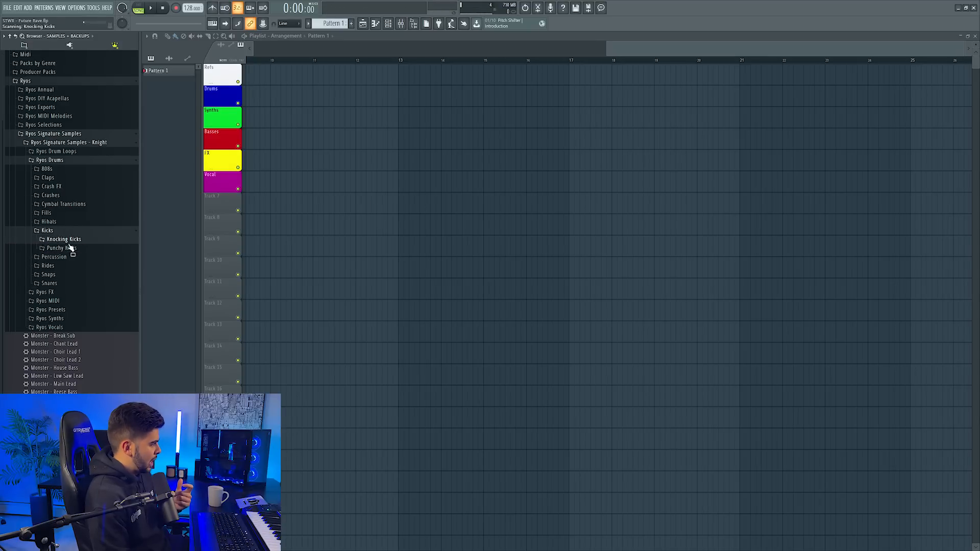
Add the Battlefield punchy kick to the Drums track and repeat it on every beat from bar 17 to bar 25
click(66, 248)
drag(580, 98, 918, 105)
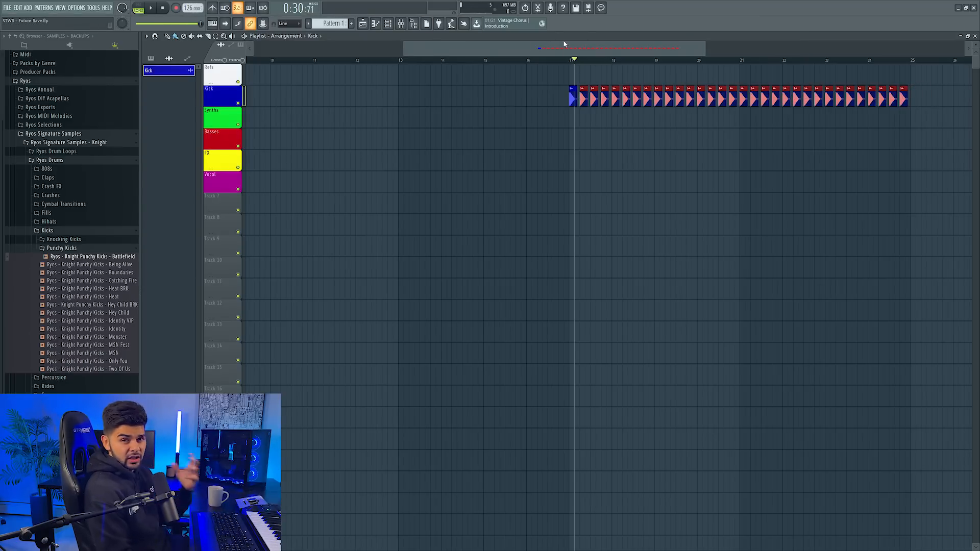
Place a Pattern 1 clip on the Synths track at bar 17, aligned with the first kick
scroll(544, 48, right, 4)
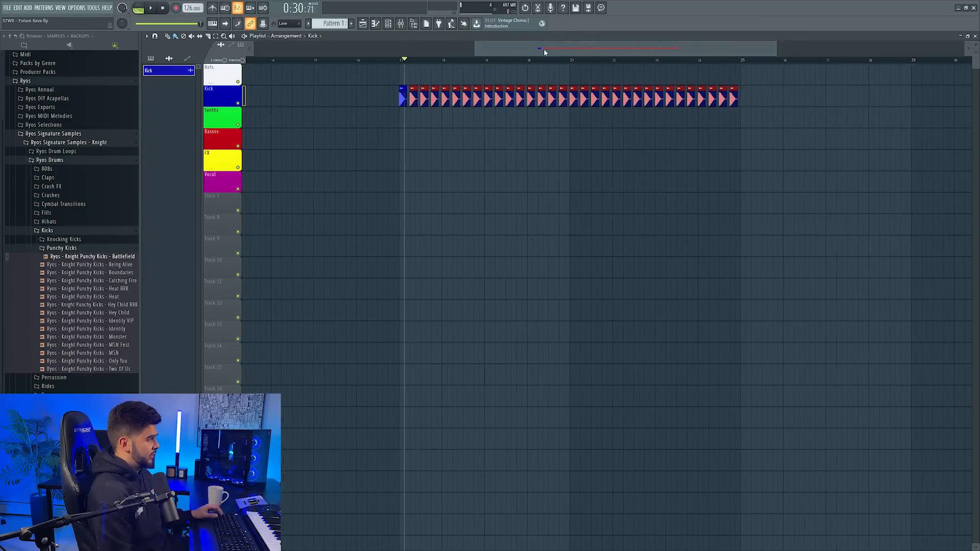
click(388, 24)
click(403, 118)
Rename the Synths track to Main LD and give its pattern clip the same name
right_click(214, 110)
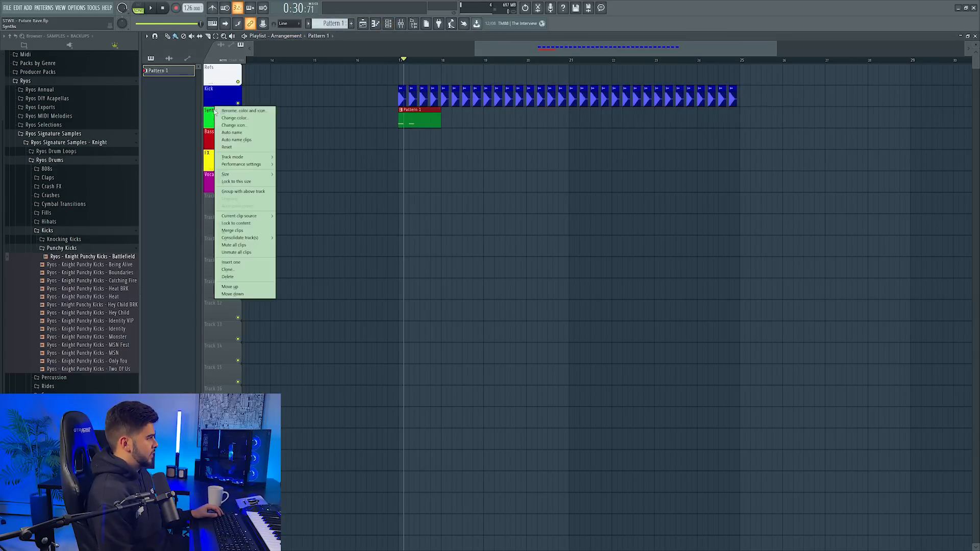
click(230, 111)
text(Main LD)
key(Return)
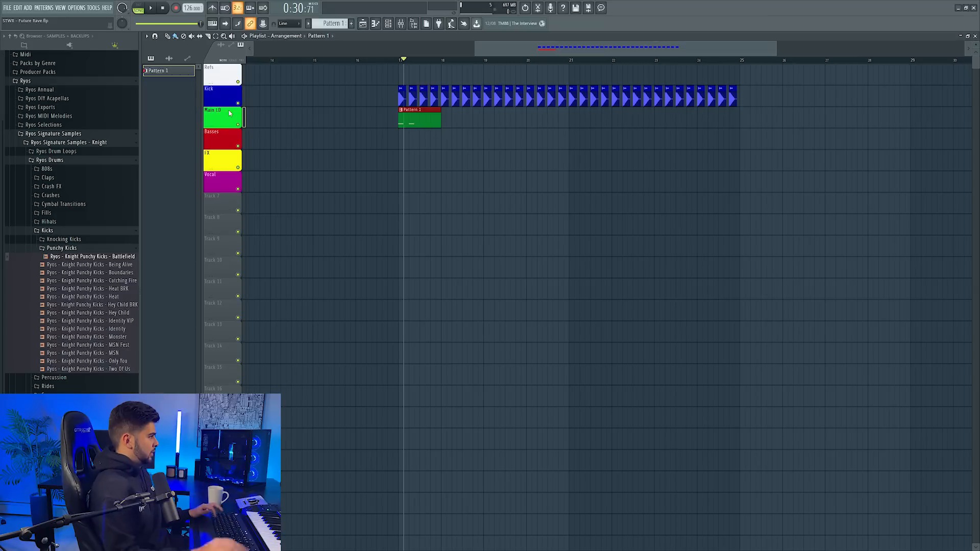
right_click(232, 113)
click(226, 24)
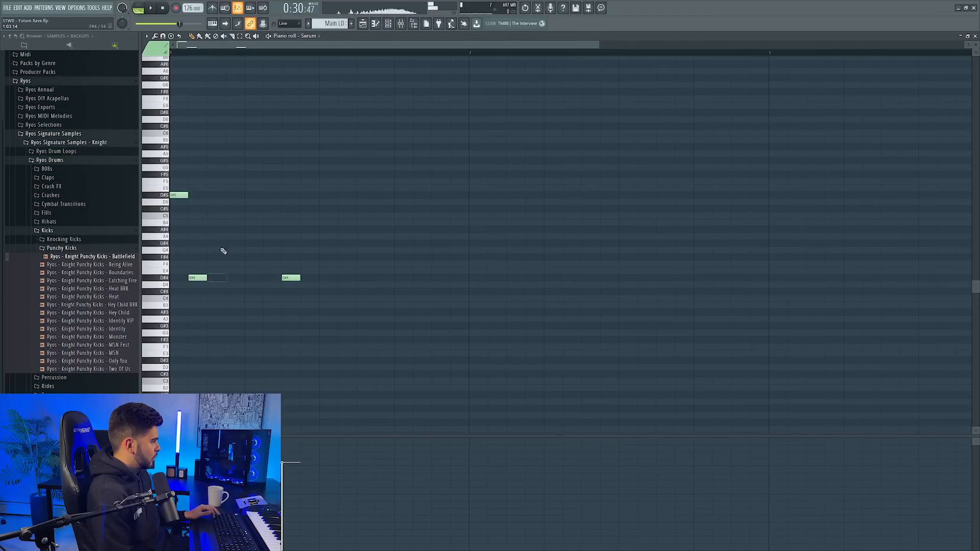
Extend the Main LD melody with rising F5, F#5 and G#5 notes, each followed by a D#4 note, and play it back
click(228, 196)
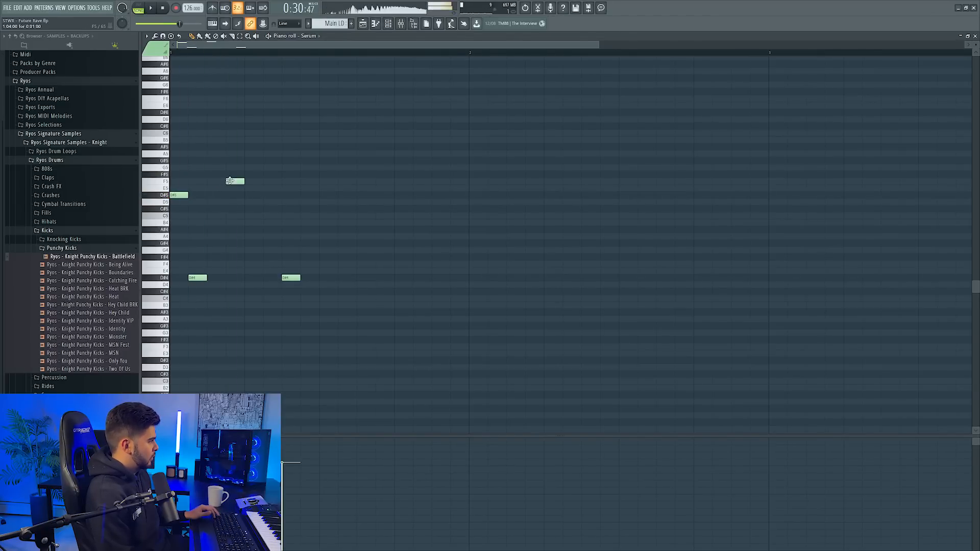
right_click(291, 277)
key(space)
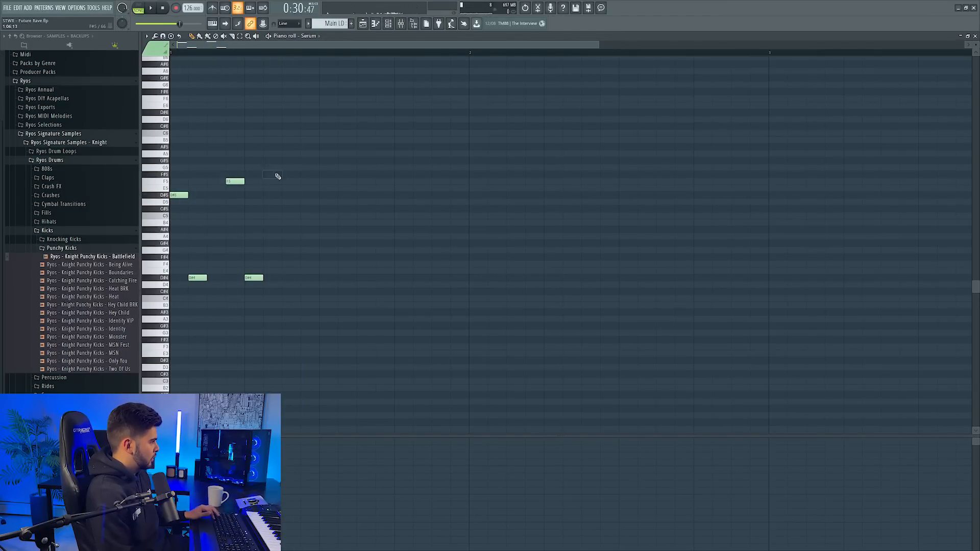
click(284, 174)
click(306, 278)
key(space)
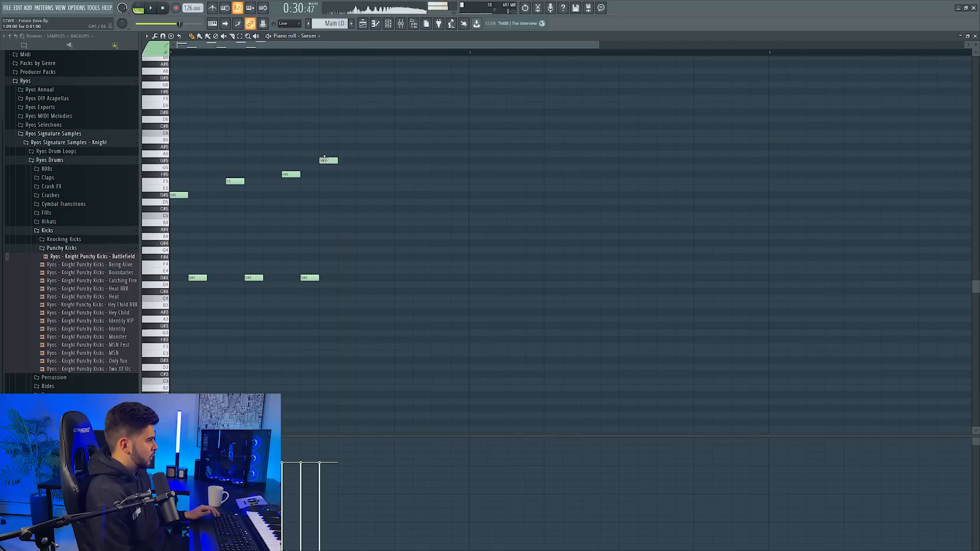
key(space)
click(352, 277)
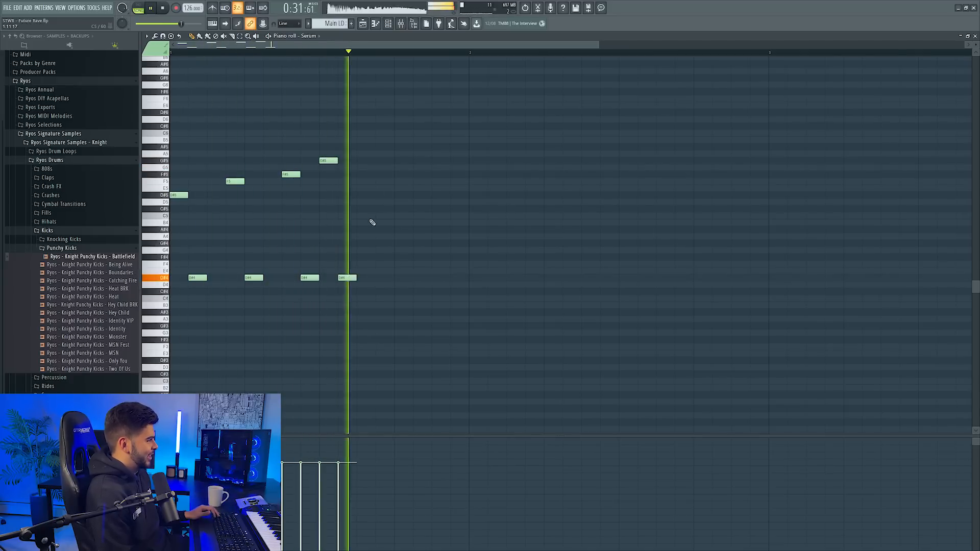
key(space)
key(space)
key(space)
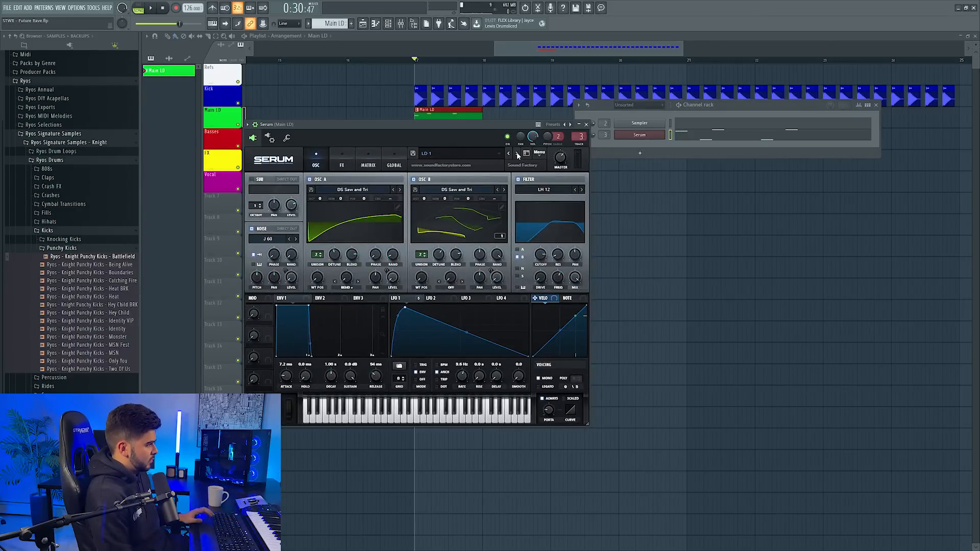
Switch the Serum lead to the LD 11 preset and play the melody to audition it
click(516, 153)
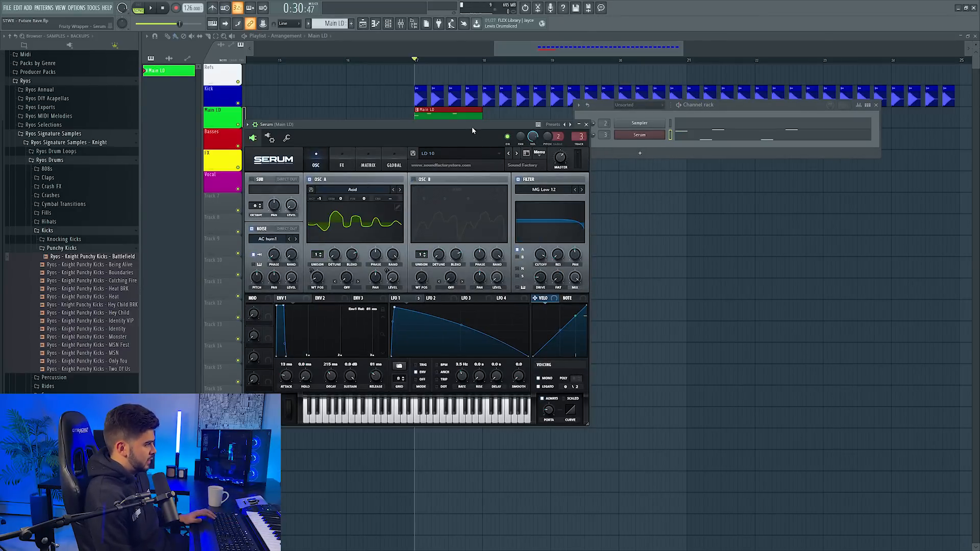
key(space)
click(516, 153)
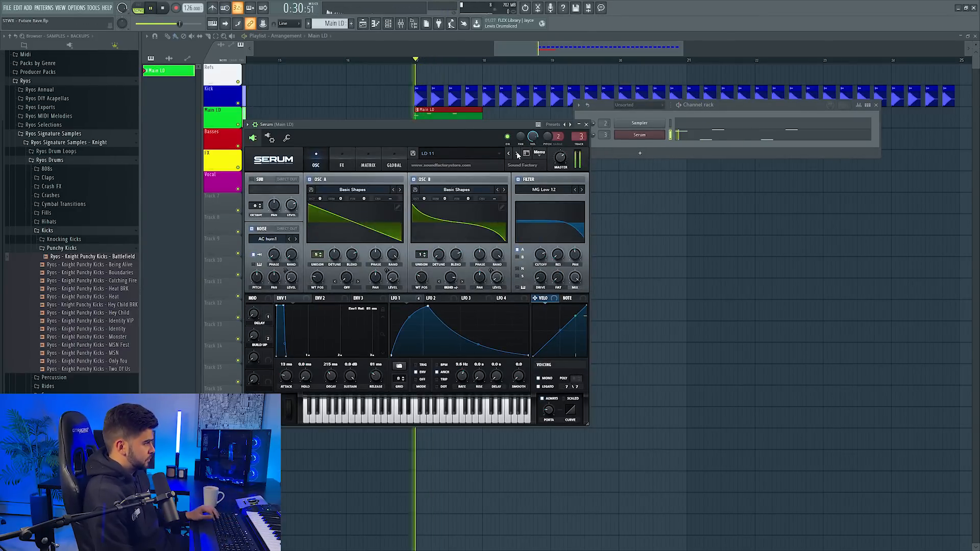
key(space)
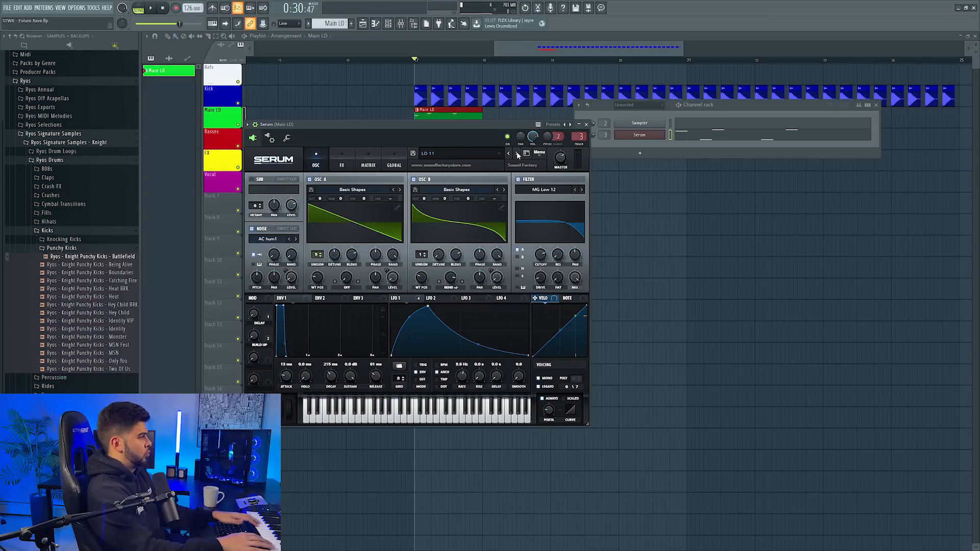
Rework the end of bar 1 in the lead melody: delete the E5, add D4 and G5, and finish with descending F5, E5 and D5
click(693, 136)
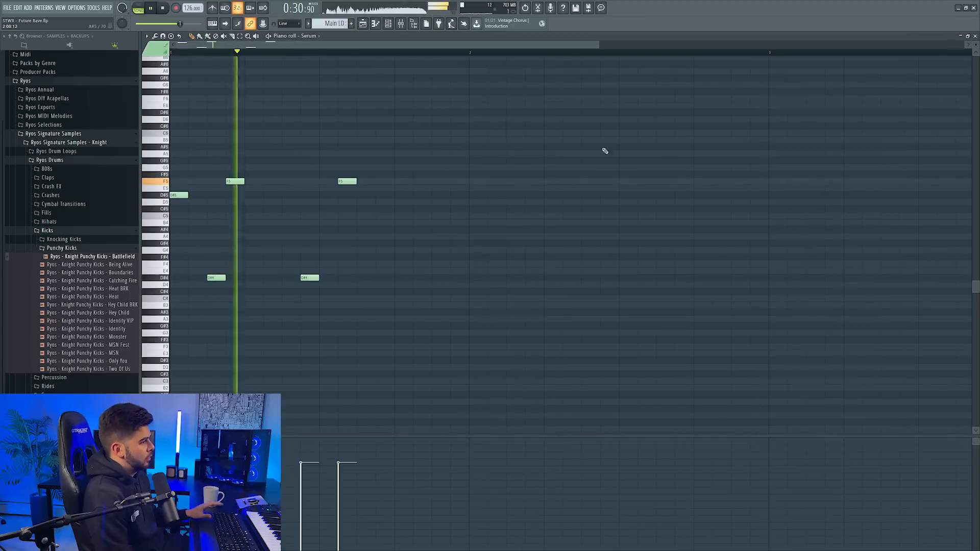
key(space)
right_click(347, 188)
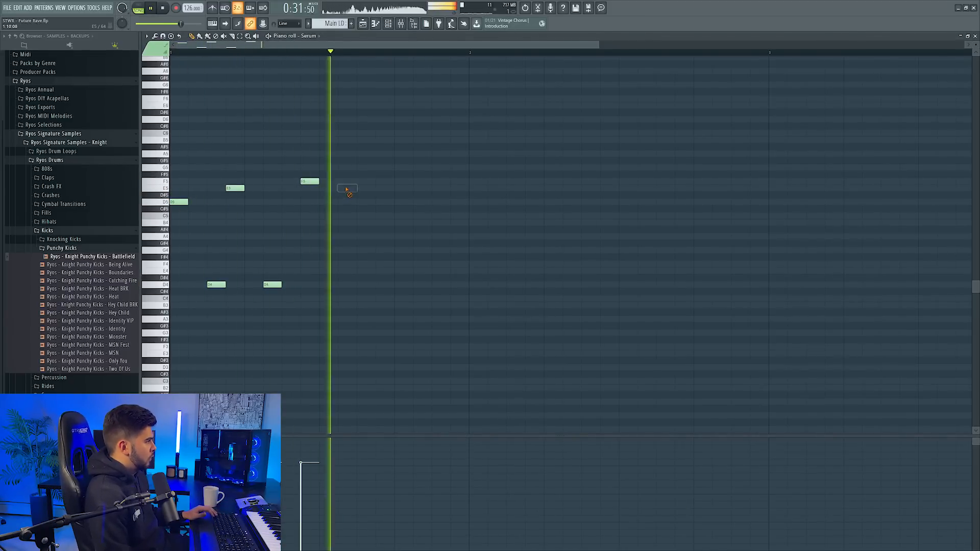
click(362, 168)
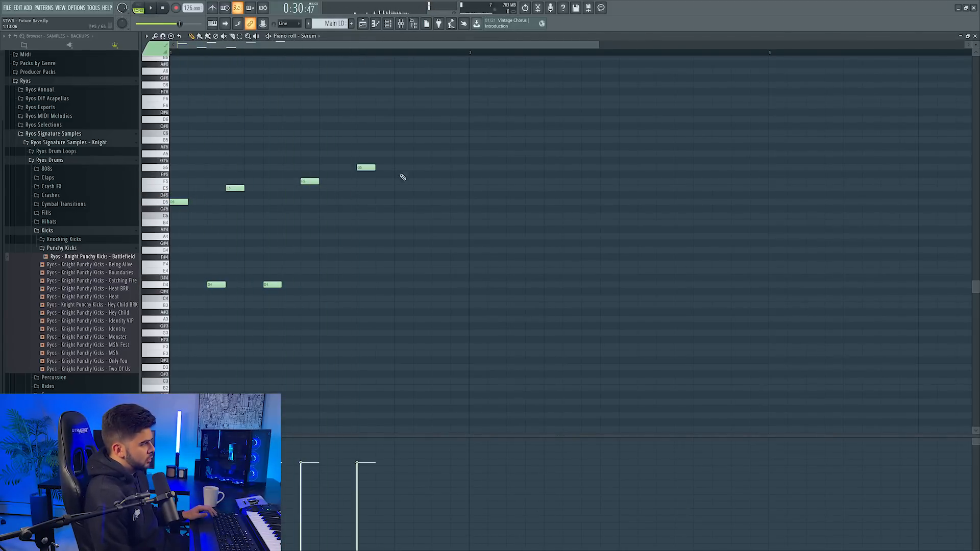
drag(402, 168, 402, 182)
click(422, 187)
click(440, 202)
click(347, 284)
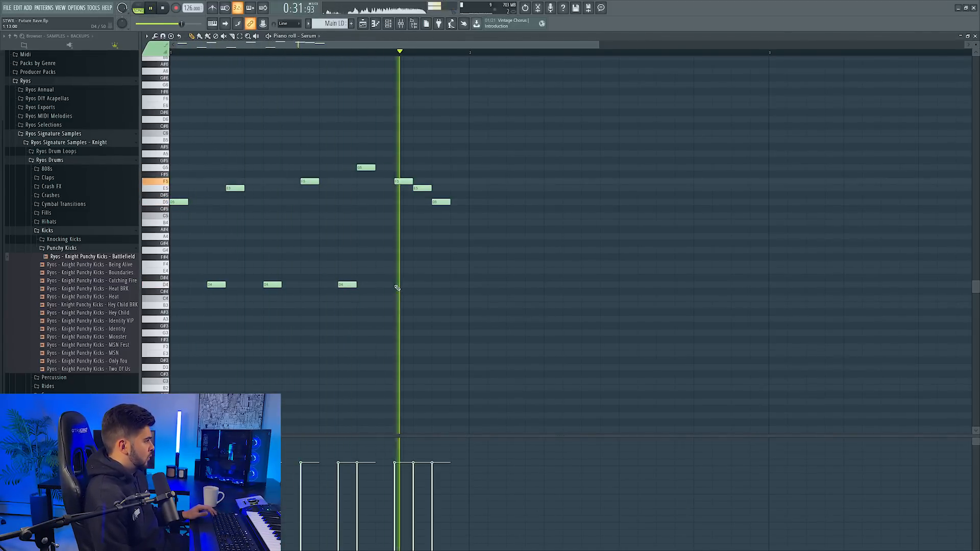
key(space)
Duplicate all the notes of the one-bar lead melody into bar 2
key(ctrl+a)
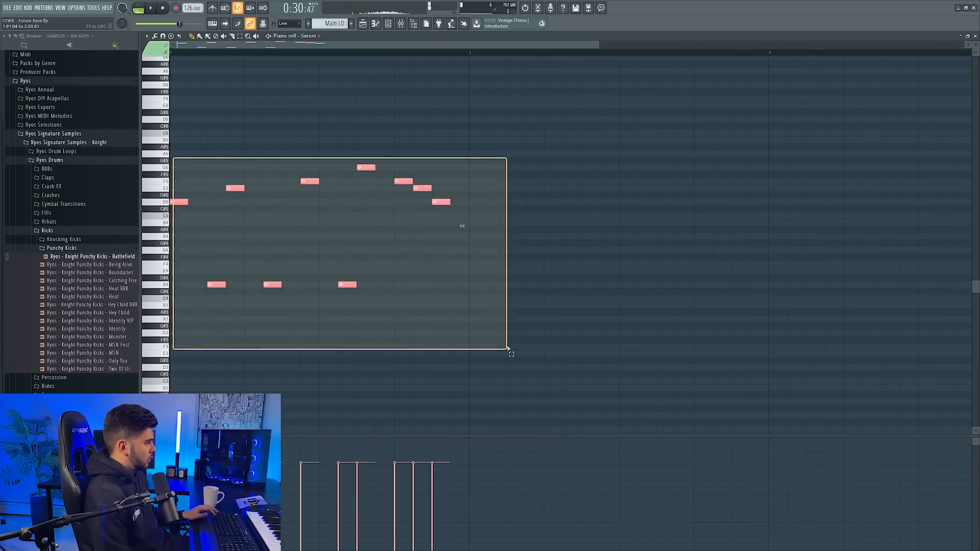
key(space)
drag(176, 204, 475, 201)
key(ctrl+d)
Vary bar 2 with short D5 and D4 notes at its start, and raise its closing F5 and E5 to A#5 and A5
click(490, 201)
right_click(509, 284)
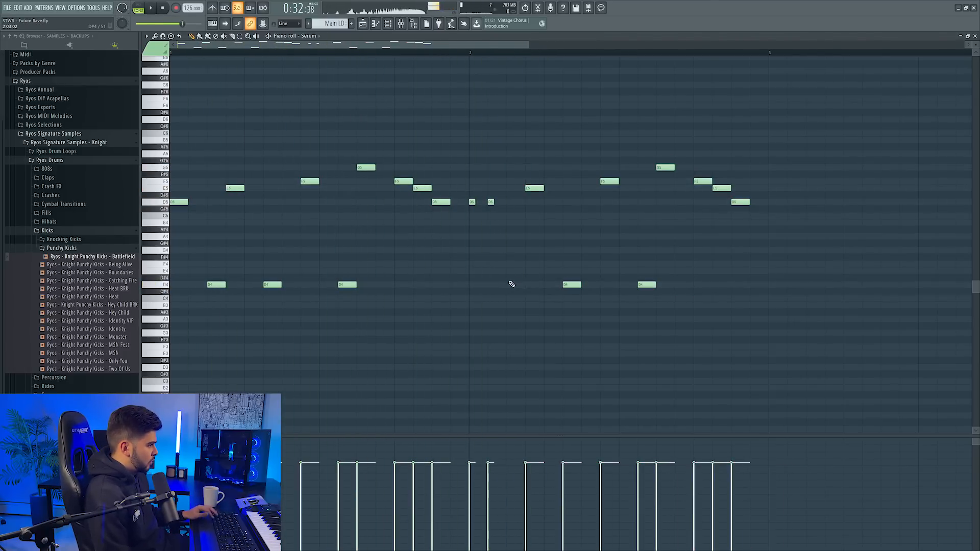
click(509, 284)
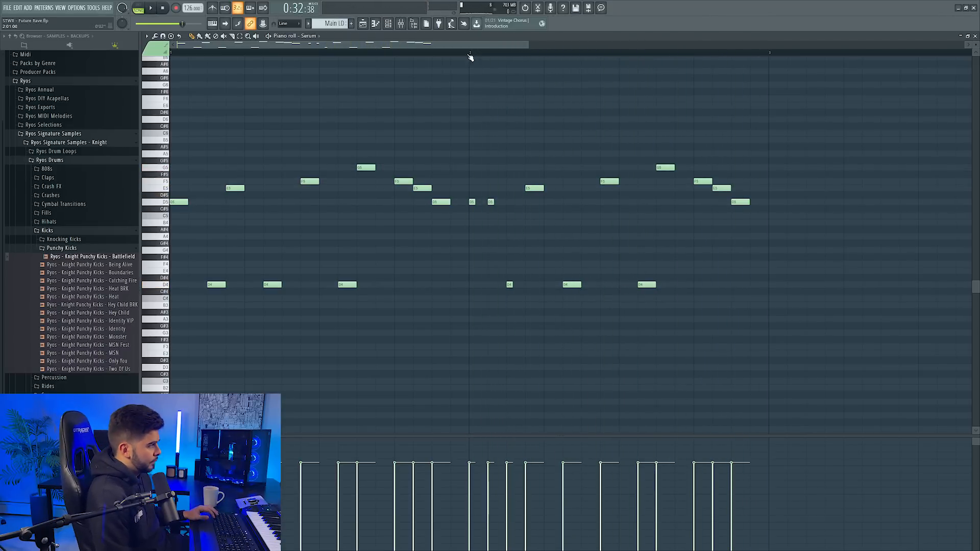
key(space)
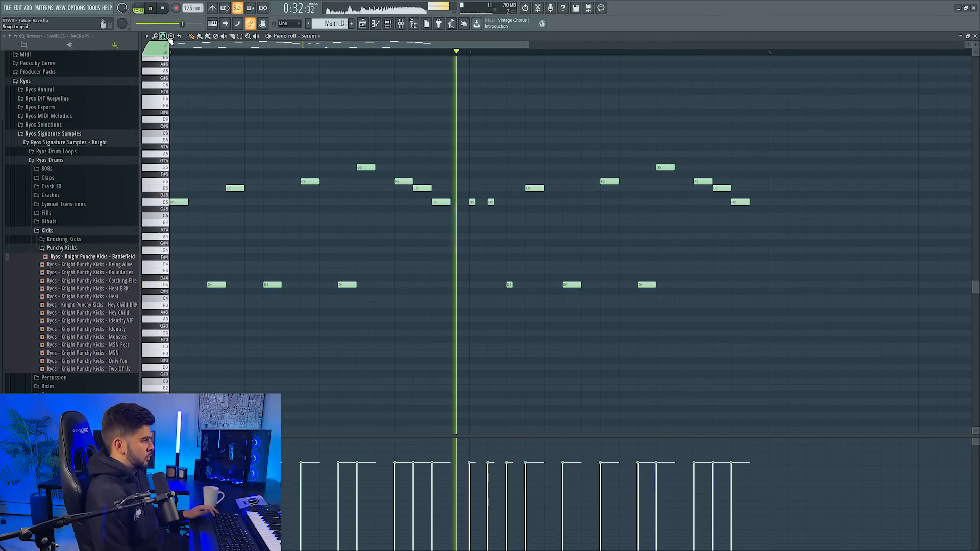
key(space)
drag(721, 187, 724, 151)
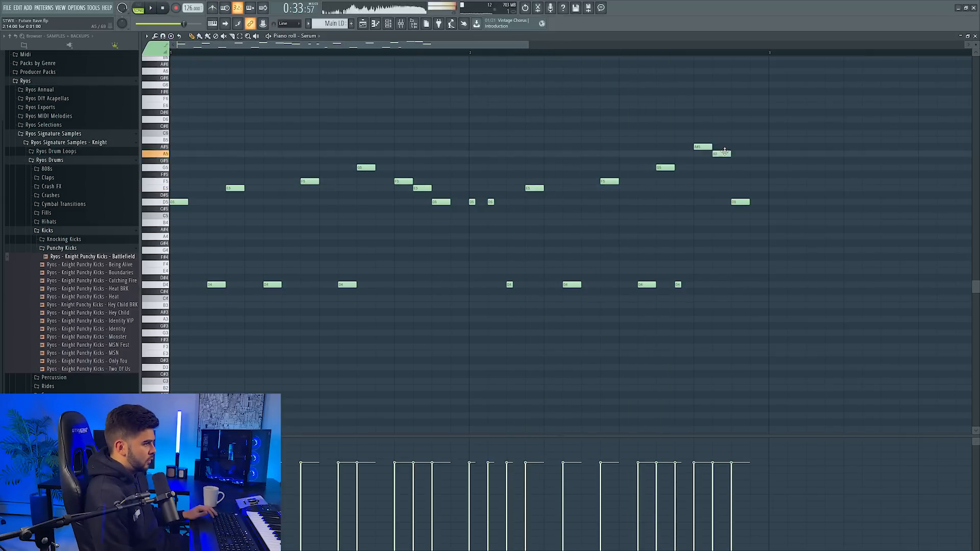
key(space)
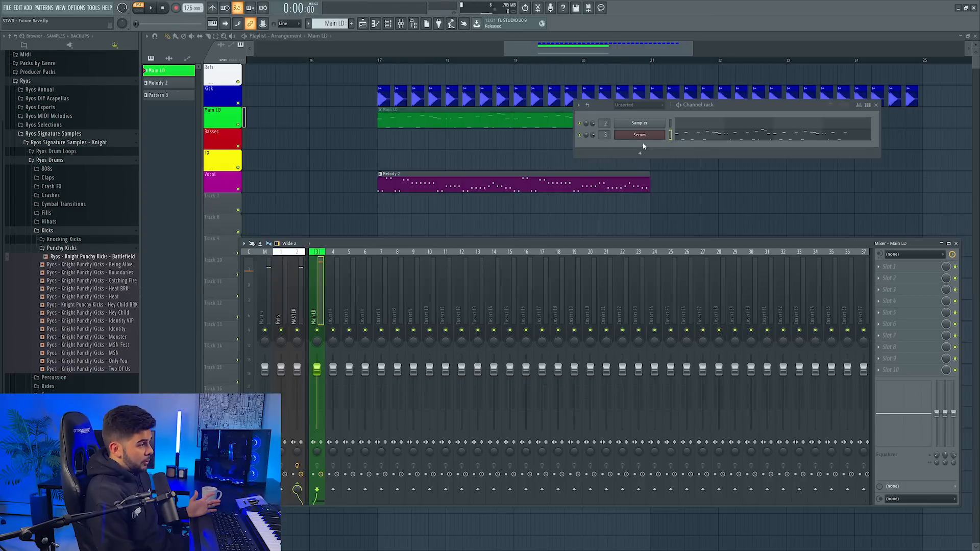
Clone the Serum channel and add a Layer channel to the channel rack
right_click(660, 134)
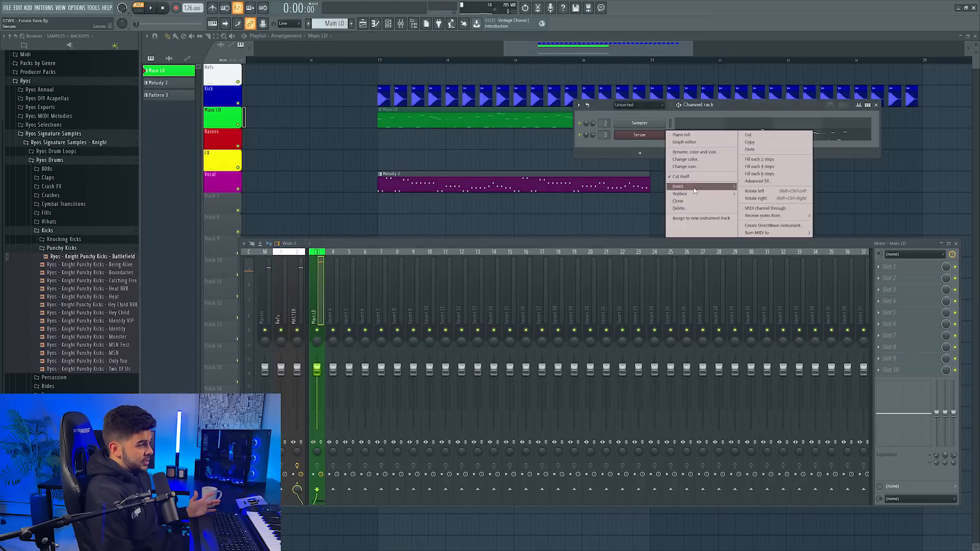
click(687, 137)
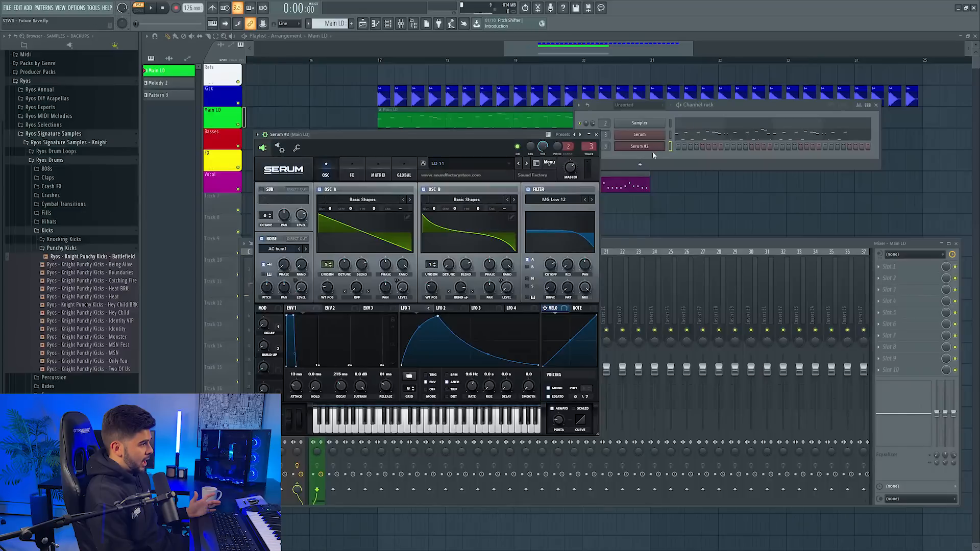
right_click(651, 139)
click(649, 152)
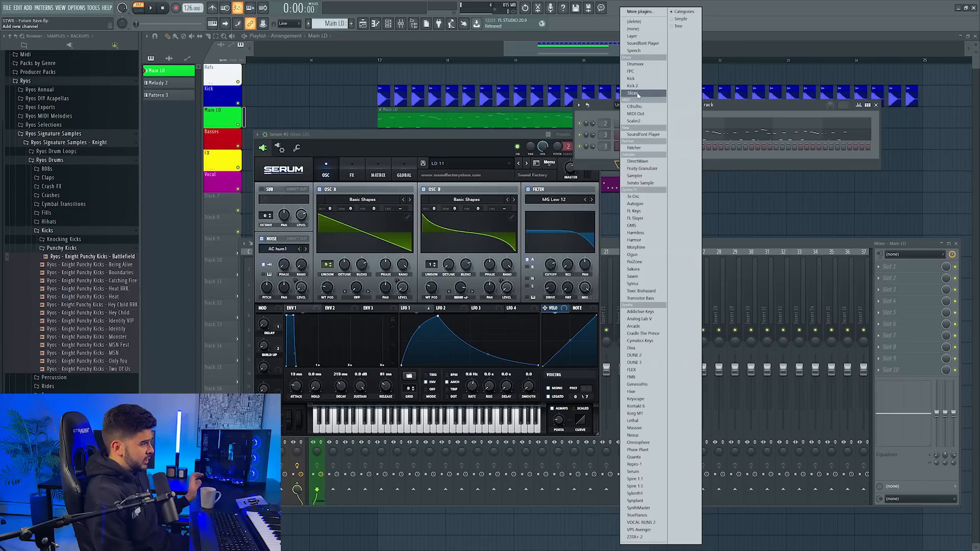
click(632, 36)
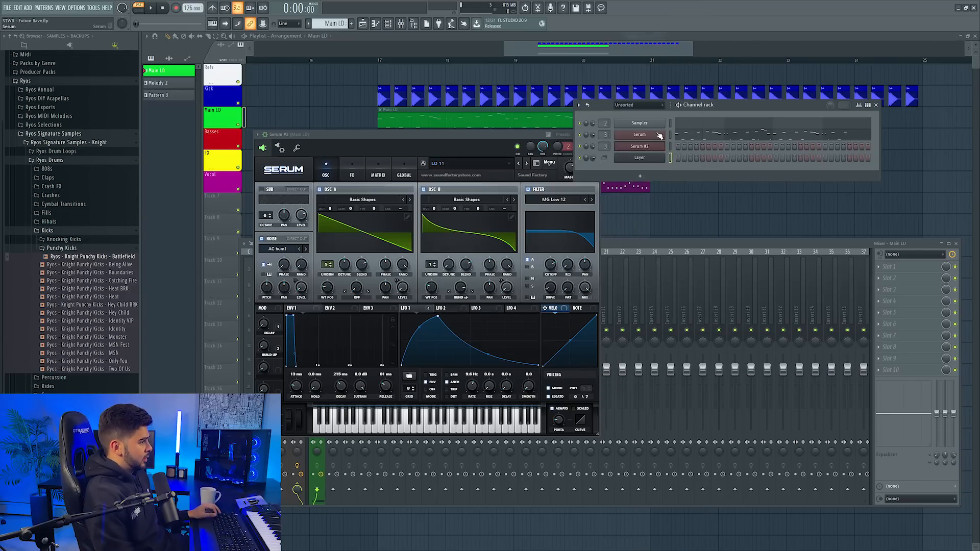
Clone the second Serum channel to make a third lead instance
right_click(643, 147)
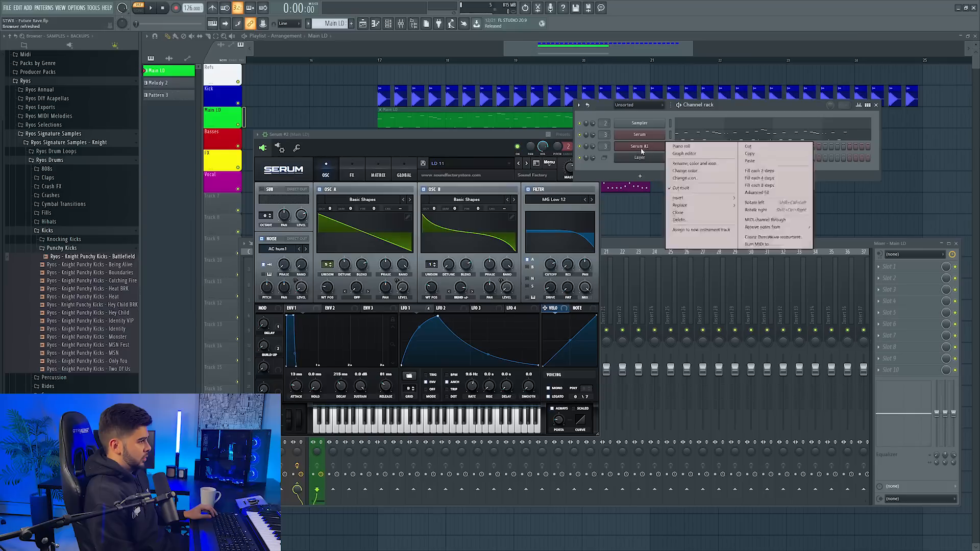
click(683, 212)
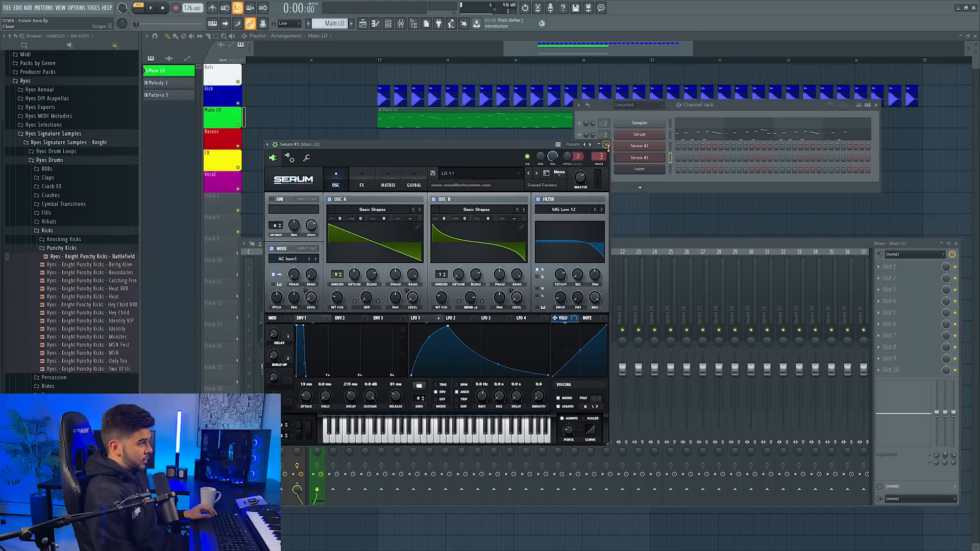
Move the melody notes from the first Serum channel into the Layer channel by cutting and pasting them
click(606, 144)
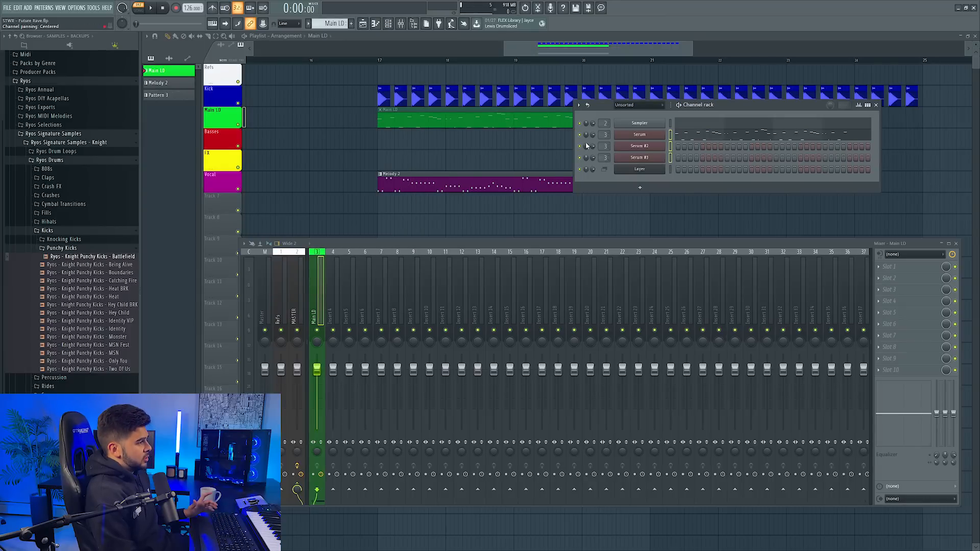
right_click(666, 132)
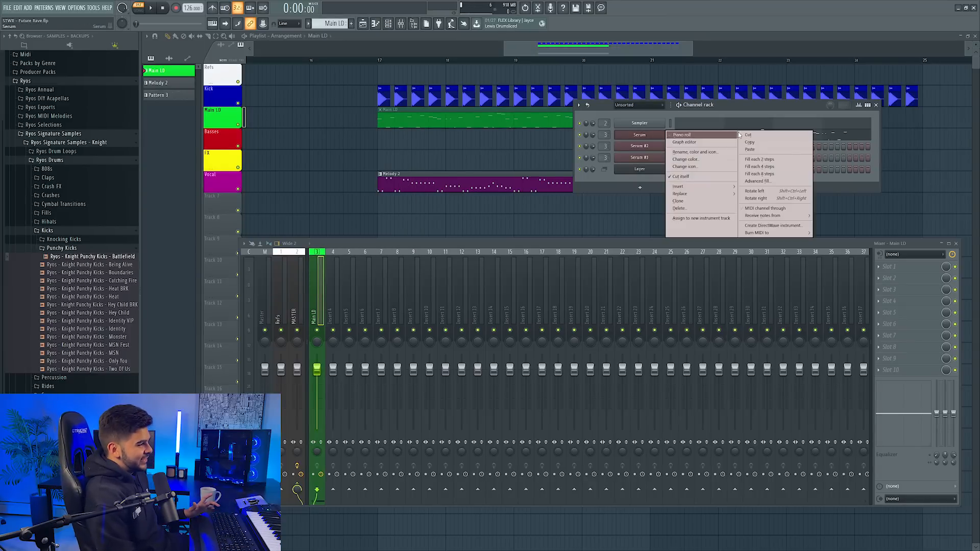
click(755, 136)
right_click(665, 166)
click(759, 178)
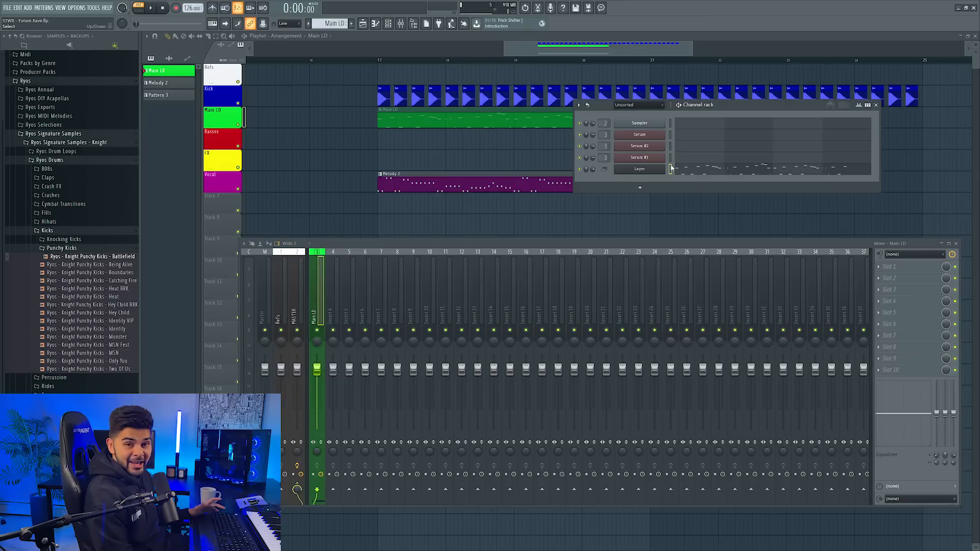
drag(750, 113, 760, 145)
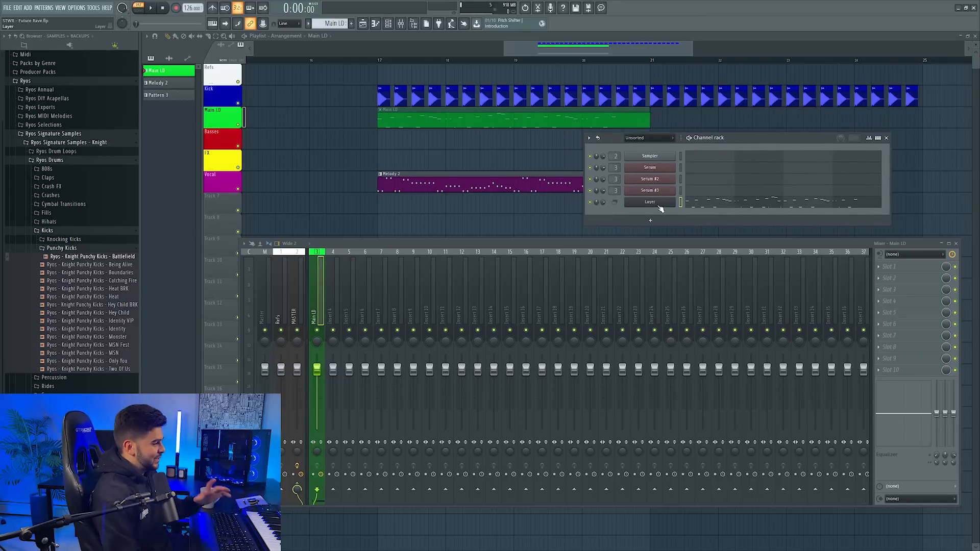
drag(743, 136, 723, 130)
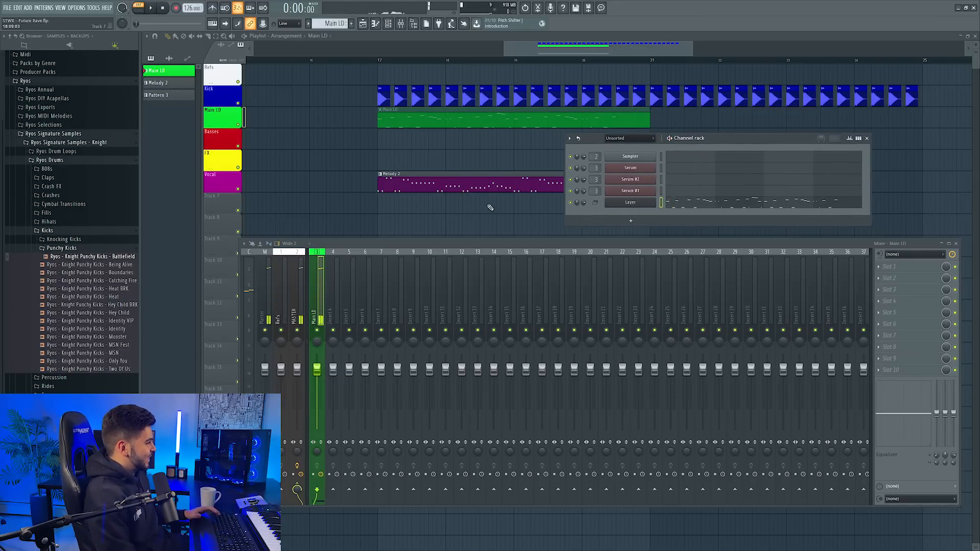
Rename the first Serum channel to main and try preset LD 12 in Serum #2 with the lead playing
click(629, 173)
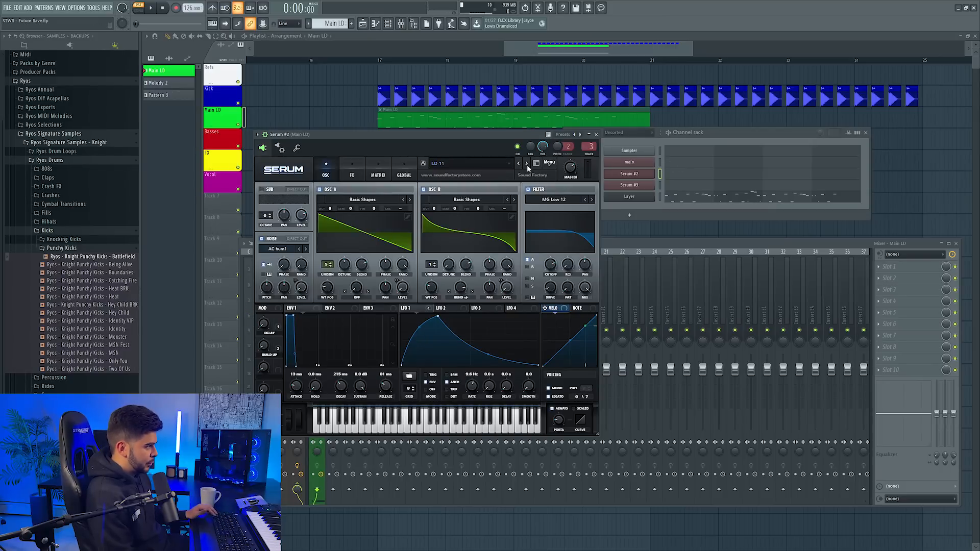
click(527, 164)
key(space)
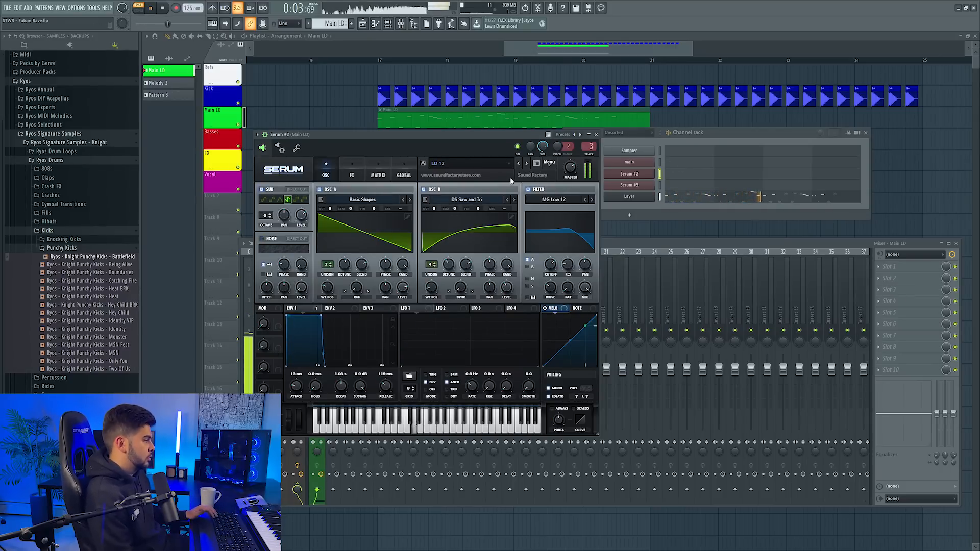
key(space)
drag(522, 150, 636, 265)
key(space)
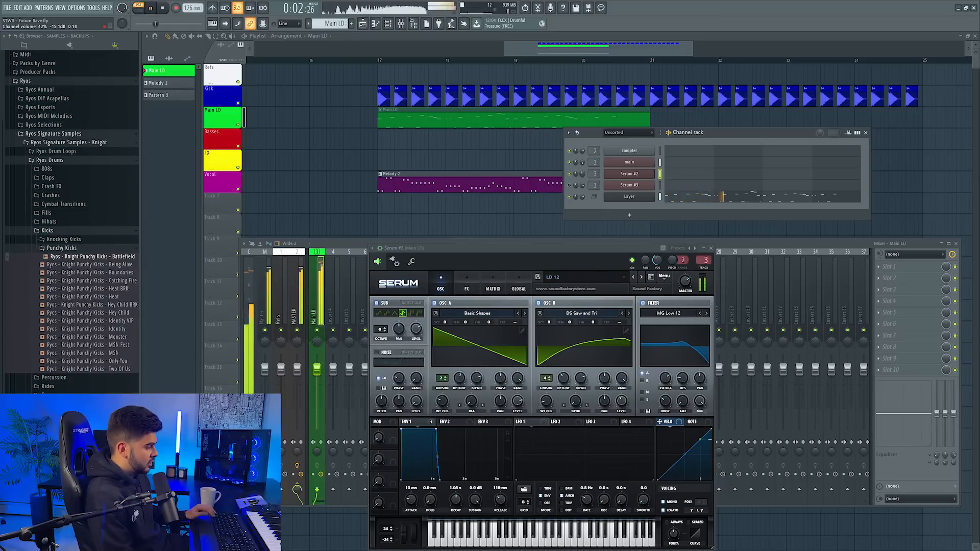
key(space)
Try preset LD 13 in Serum #2 with the lead playing
click(641, 276)
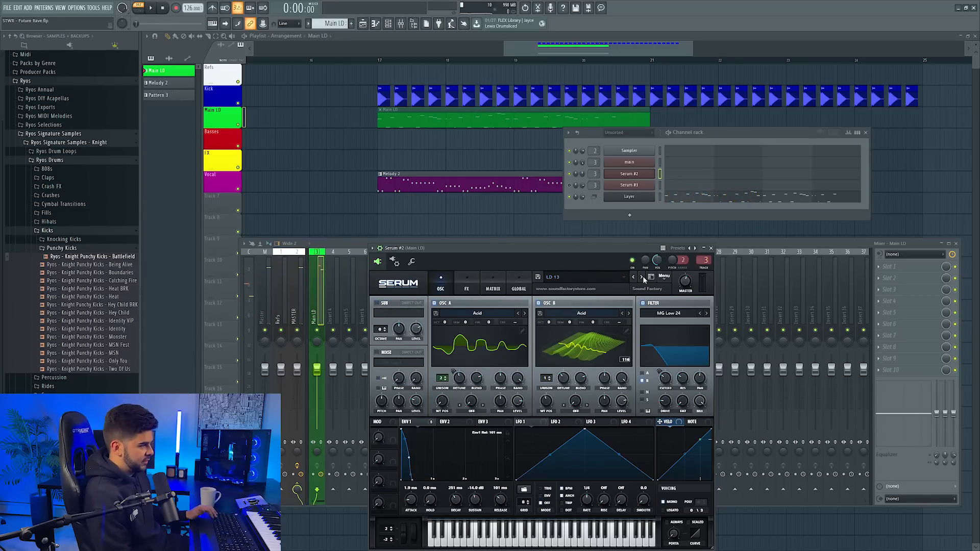
key(space)
drag(565, 245, 510, 223)
click(698, 491)
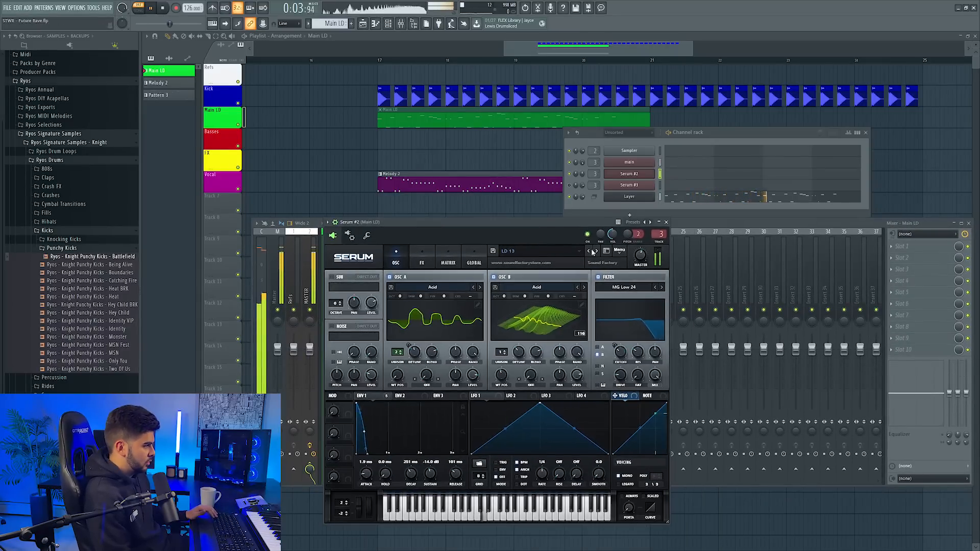
key(space)
Load preset LD 14 in Serum #2 and listen to it within the layered lead
click(596, 251)
key(space)
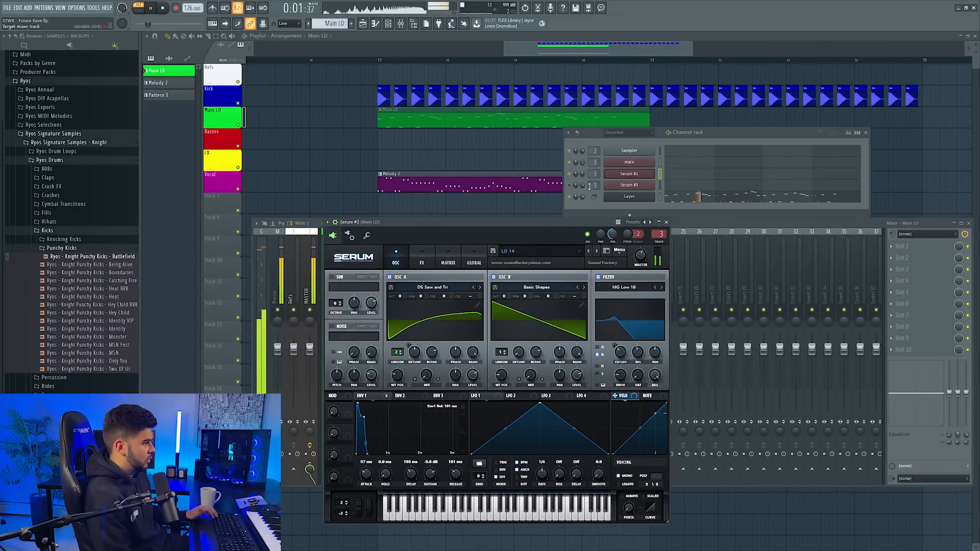
key(space)
key(space)
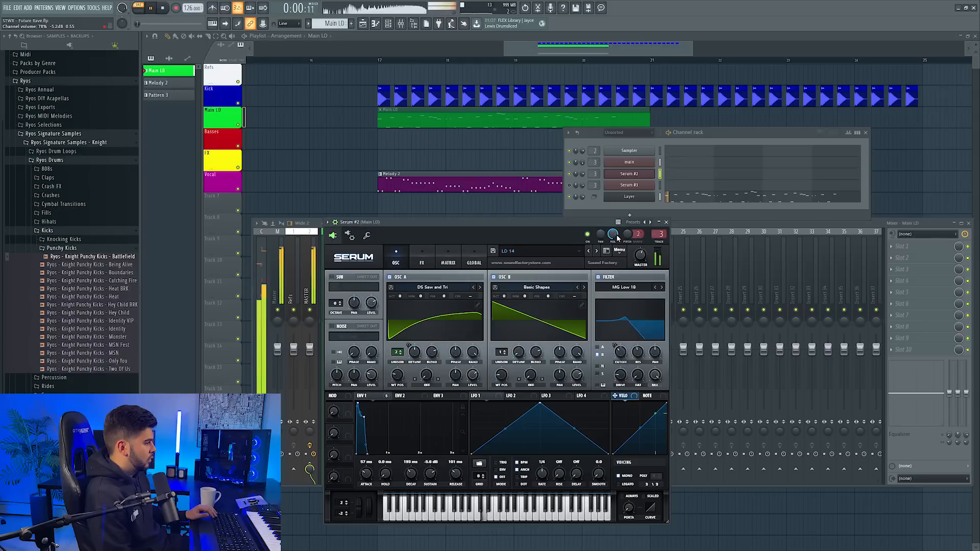
click(666, 223)
key(space)
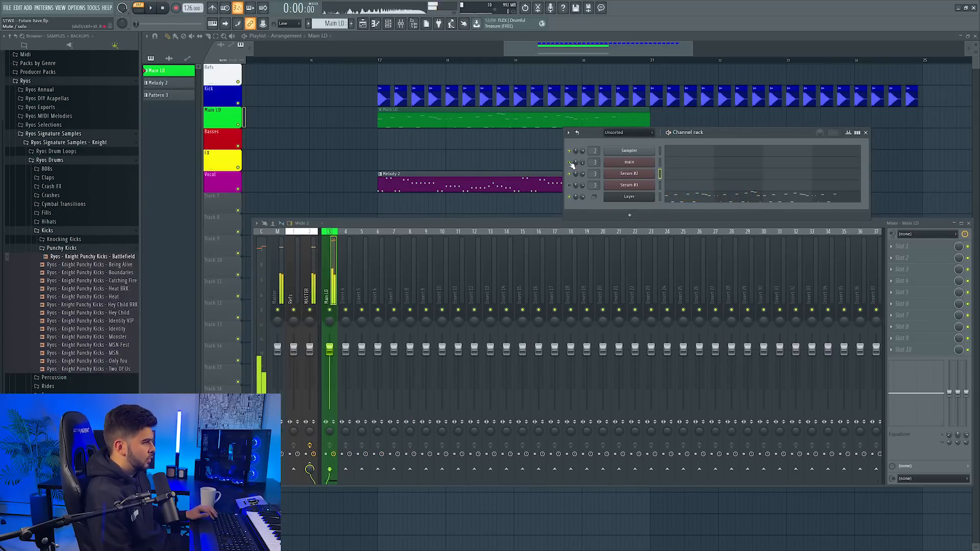
Switch off the delay and reverb effects in Serum #2 and rename its channel to character
click(628, 173)
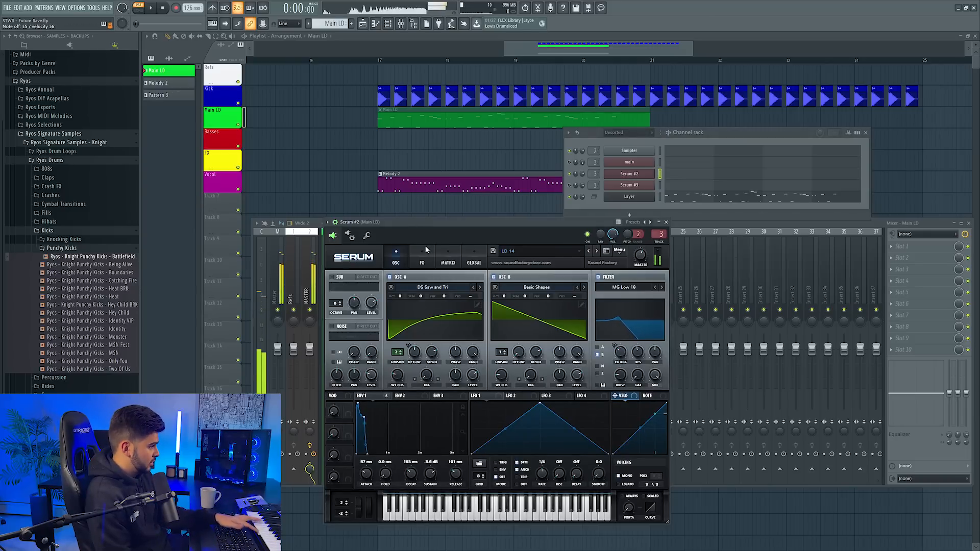
click(421, 258)
click(334, 324)
click(334, 313)
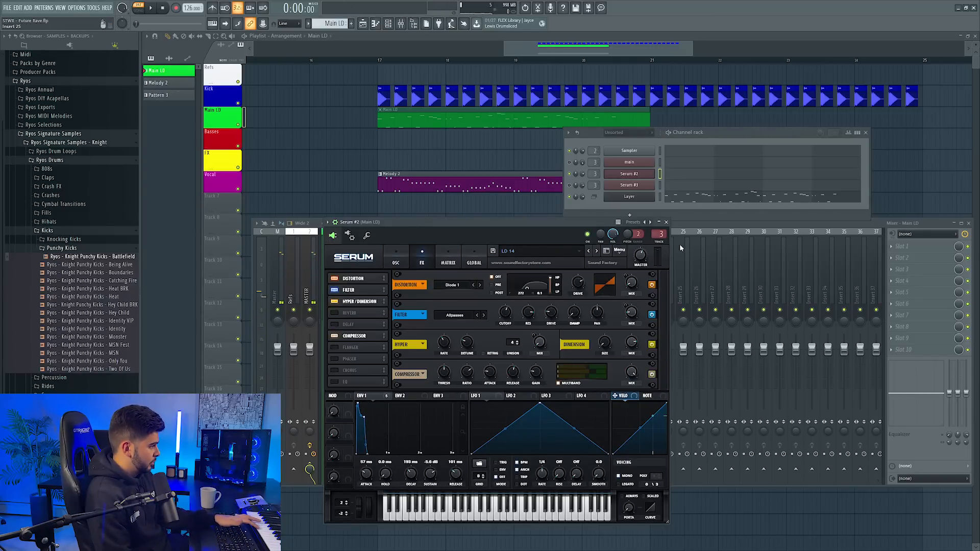
click(664, 223)
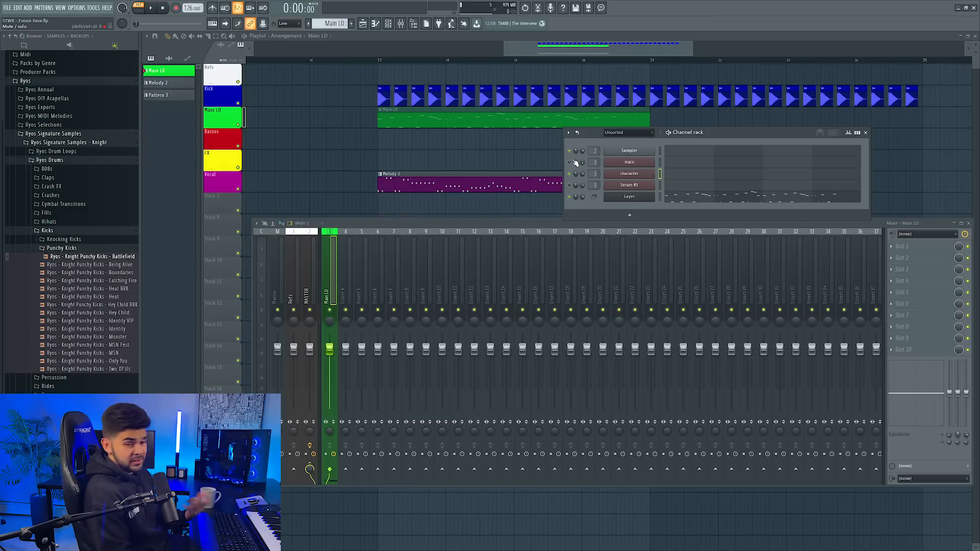
Set the character channel's volume to 75% while the layered lead plays
drag(712, 134, 723, 134)
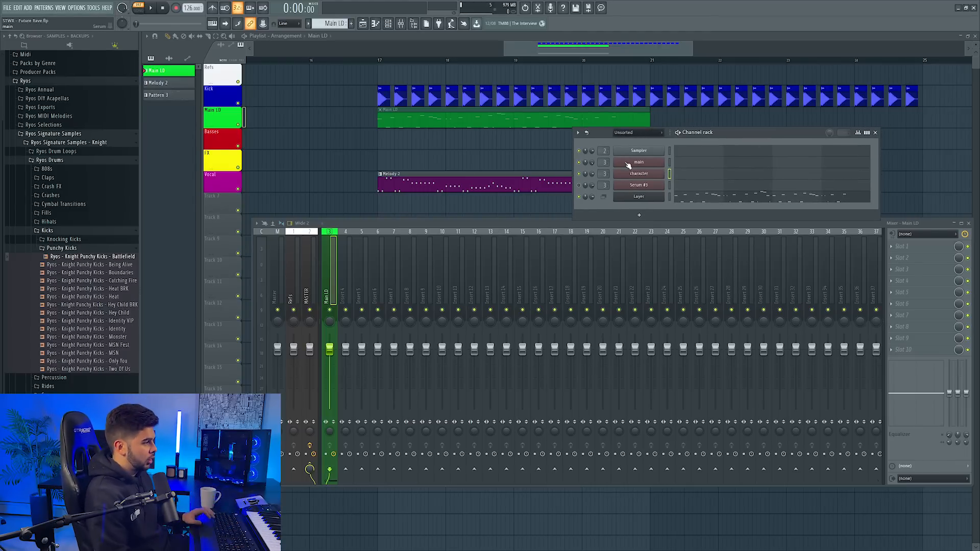
key(space)
drag(592, 174, 592, 177)
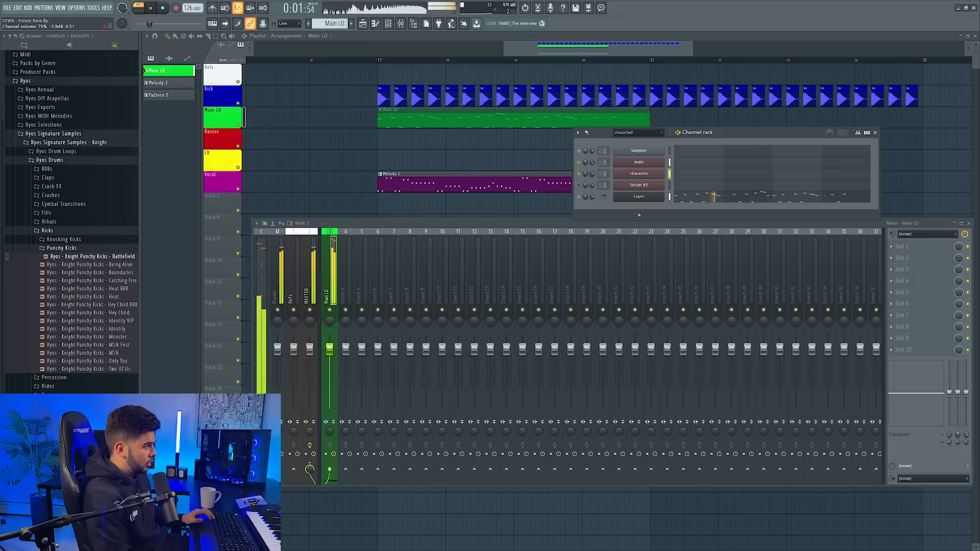
key(space)
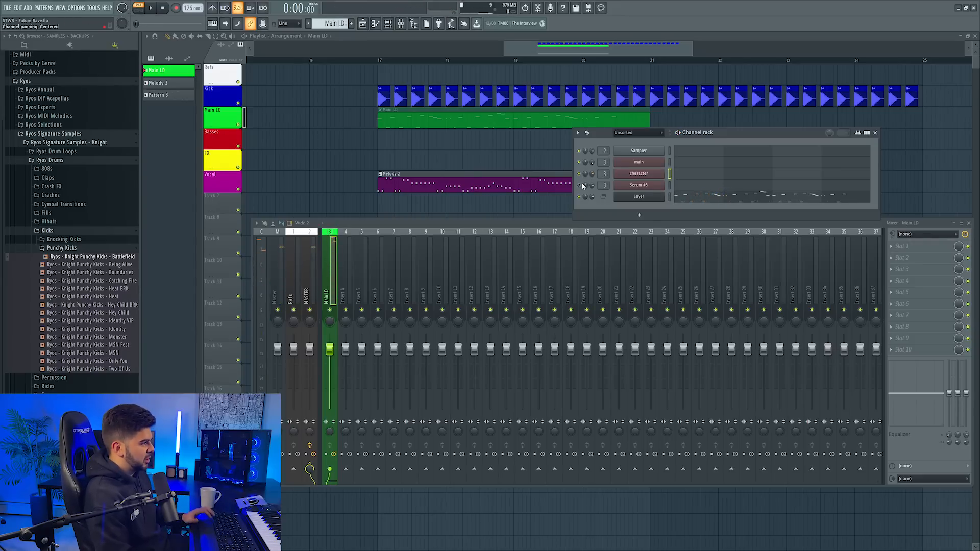
Rename the Serum #3 channel to white noise and reduce it to the noise oscillator, with its delay effect off
right_click(663, 185)
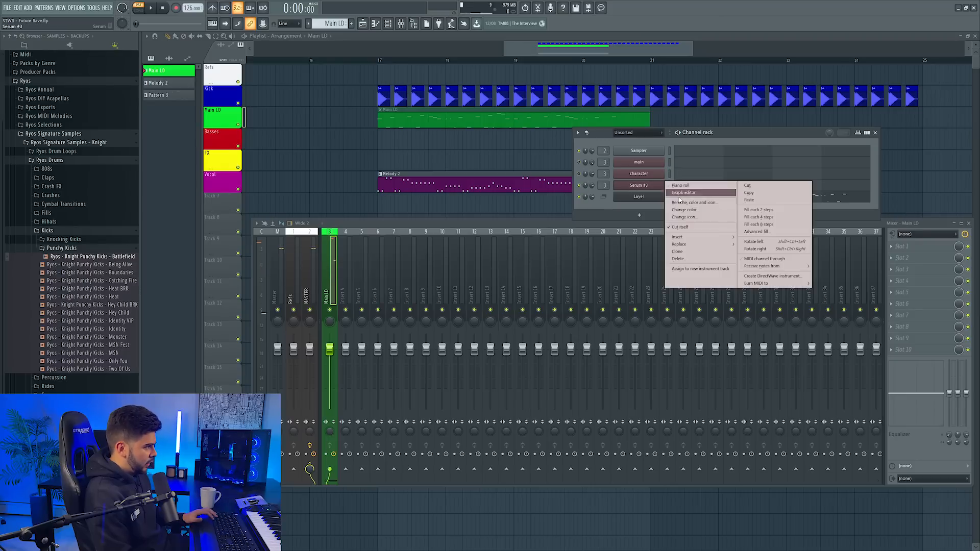
click(686, 198)
text(White noise)
key(Return)
key(space)
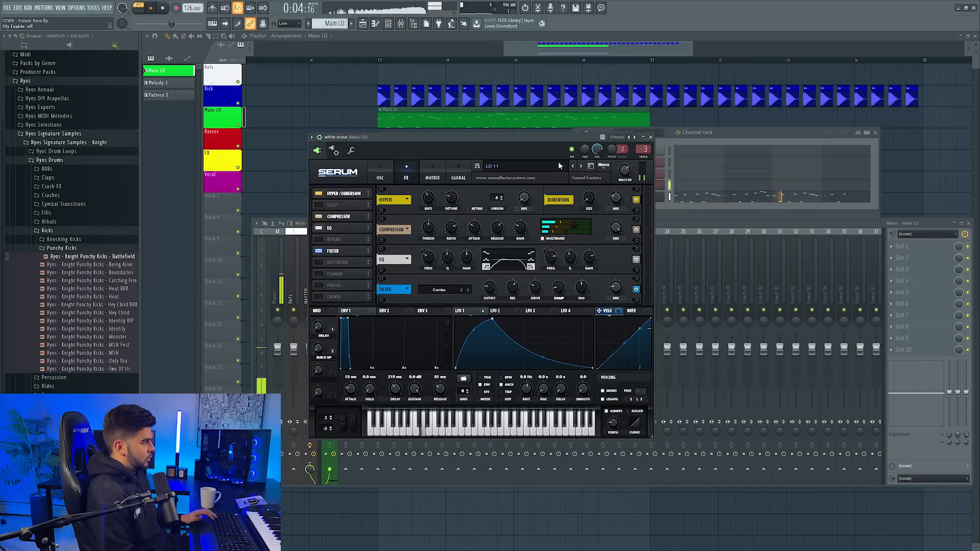
key(Escape)
key(space)
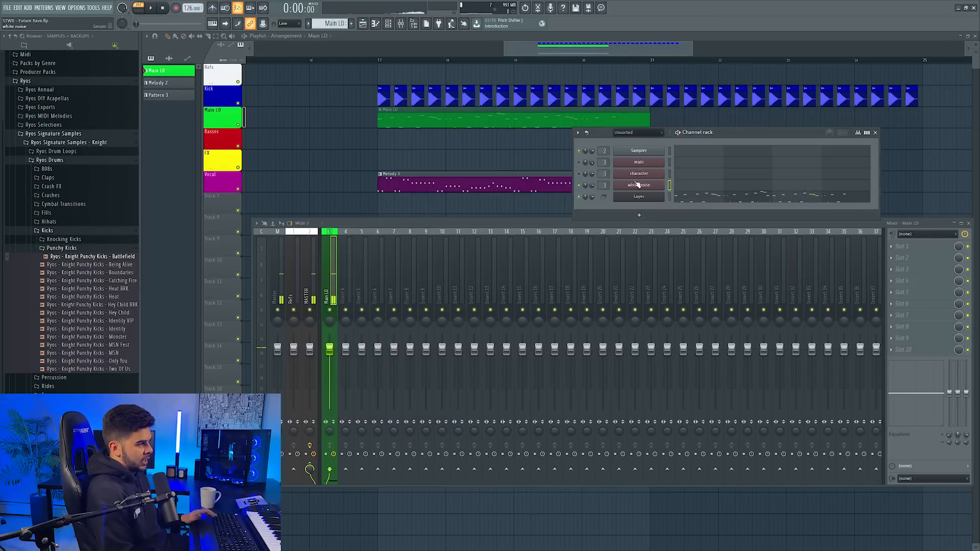
Raise the low EQ band's frequency and set its Q to 73% in the white noise Serum, and play the full lead
click(639, 185)
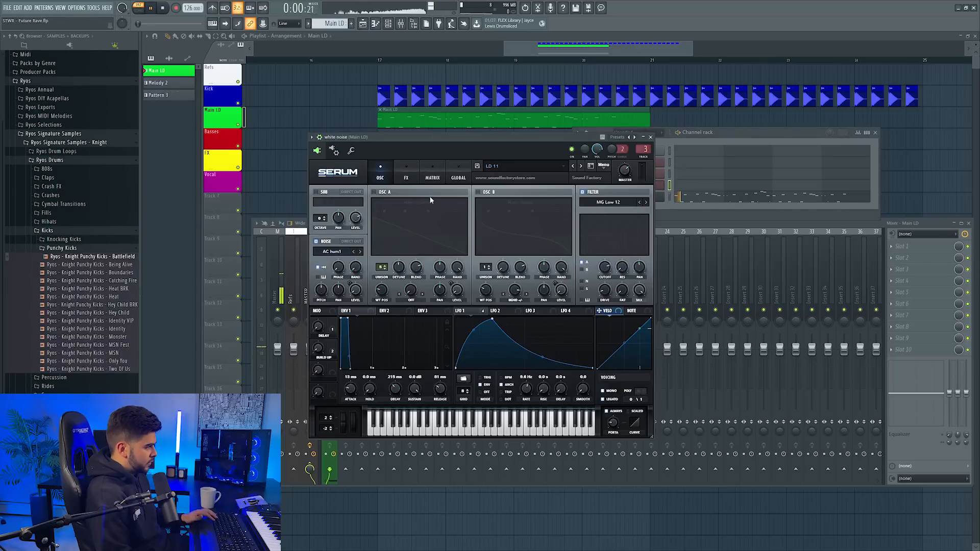
click(407, 174)
key(space)
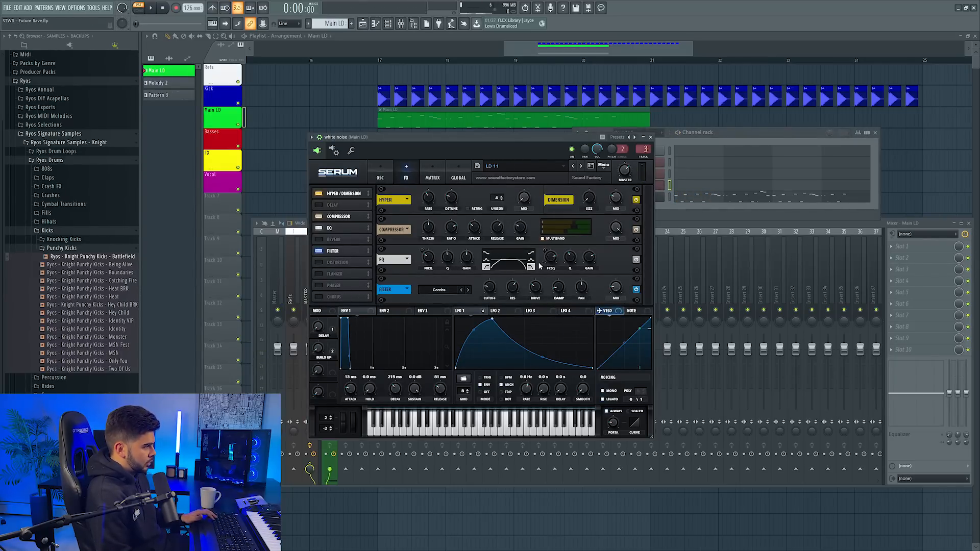
mouse_move(433, 252)
mouse_down()
mouse_move(442, 221)
mouse_move(443, 258)
mouse_up()
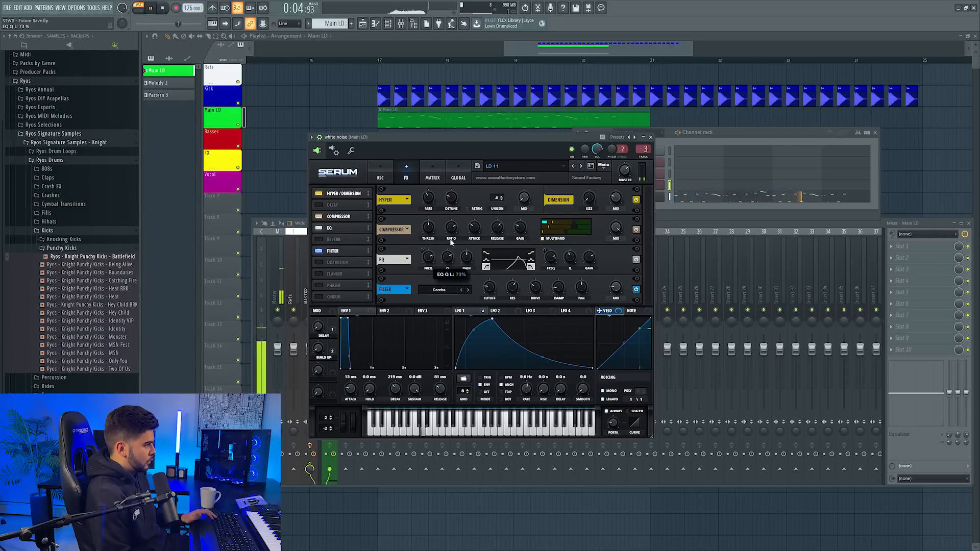
key(space)
key(Escape)
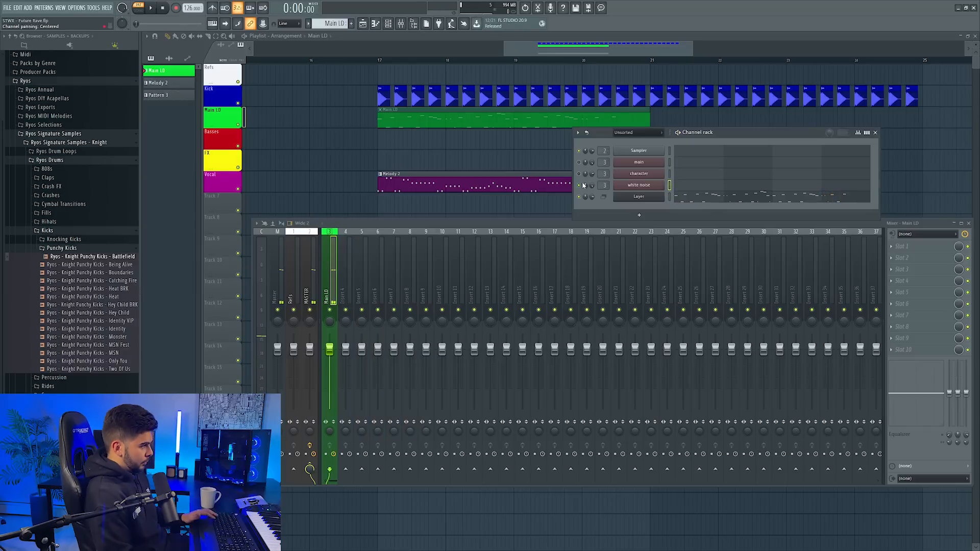
key(space)
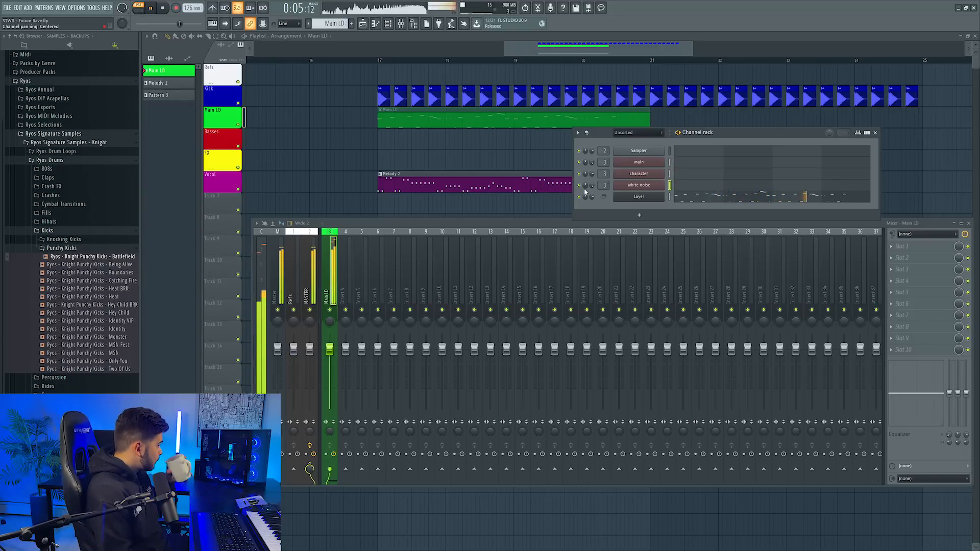
key(space)
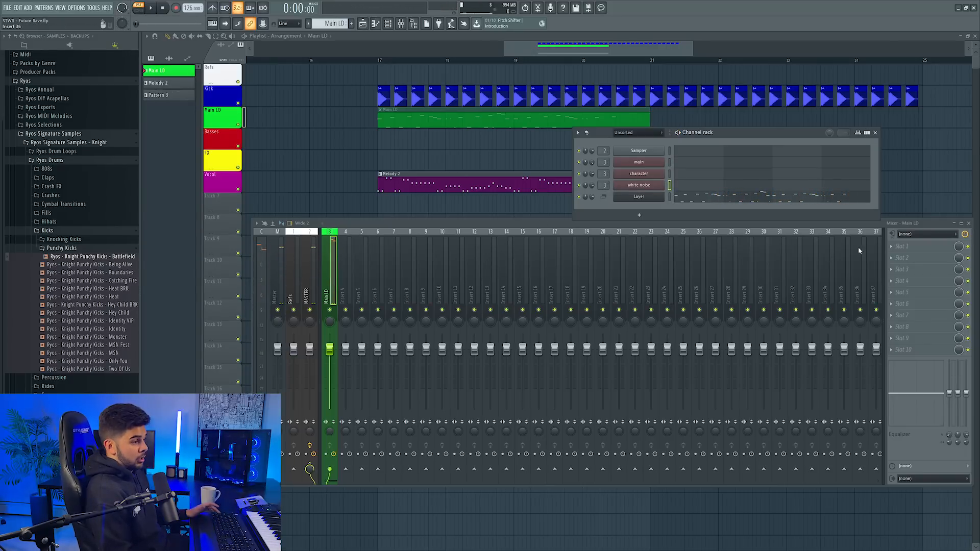
Insert FabFilter Pro-Q 3 on the Main LD mixer track and create a 24 dB/oct low cut at about 84 Hz
click(908, 247)
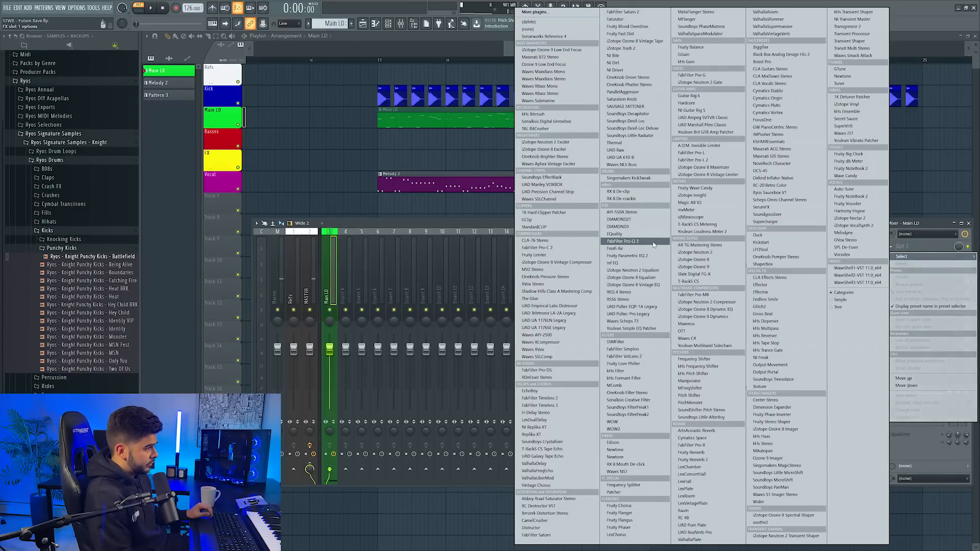
click(622, 241)
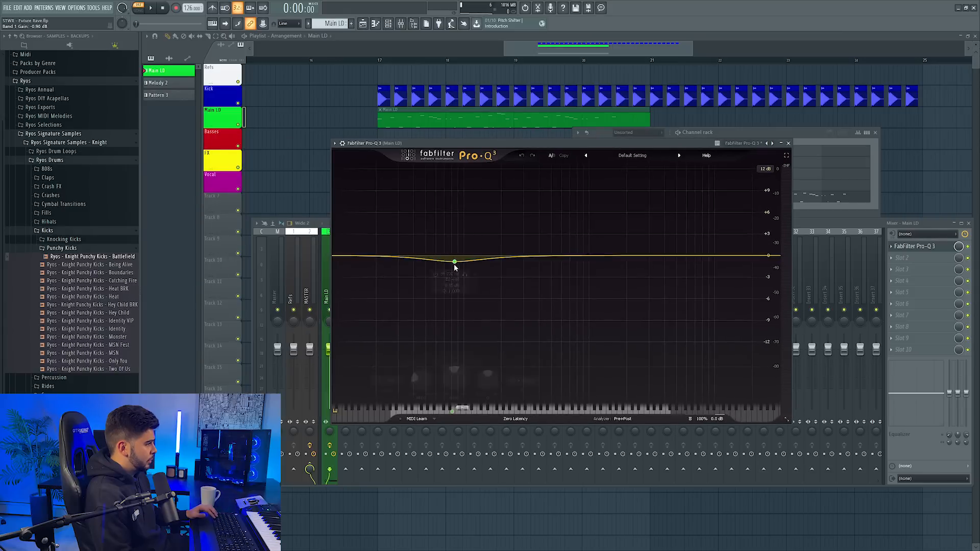
click(454, 262)
click(387, 391)
click(395, 424)
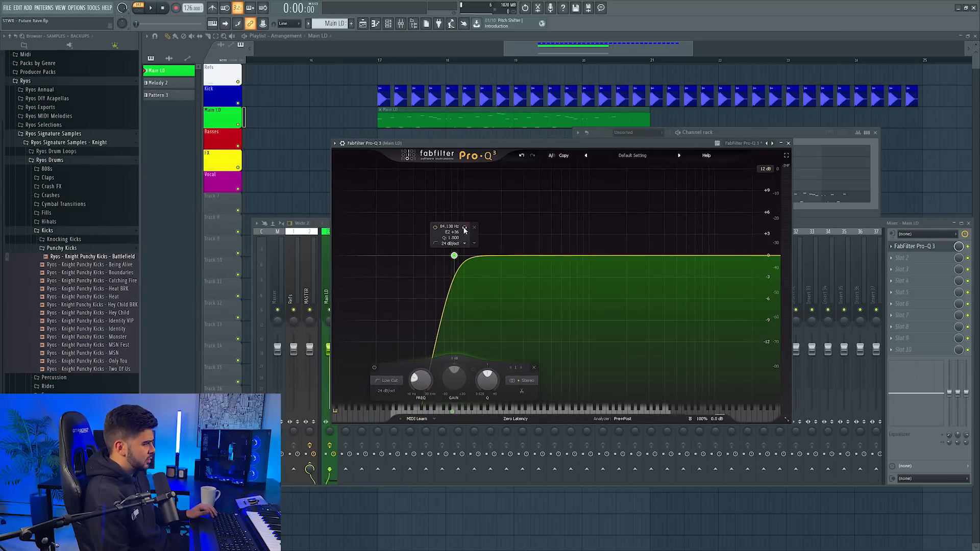
Shift the low cut to a lower frequency and add a shallow low-mid dip while listening to the lead
drag(454, 255, 419, 255)
drag(511, 256, 536, 264)
key(space)
click(442, 227)
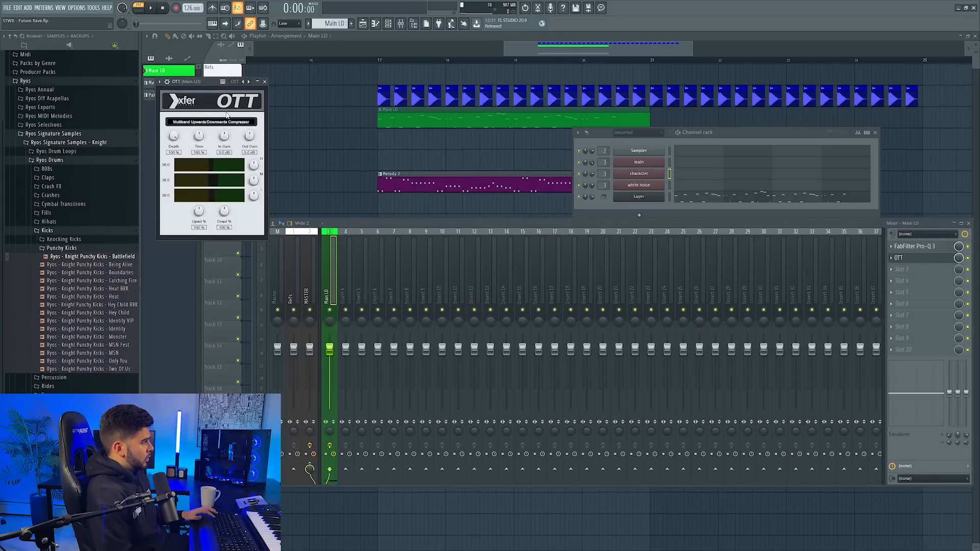
Add OTT after the equalizer on the Main LD track and adjust its Depth while the lead plays
drag(223, 86, 516, 189)
key(space)
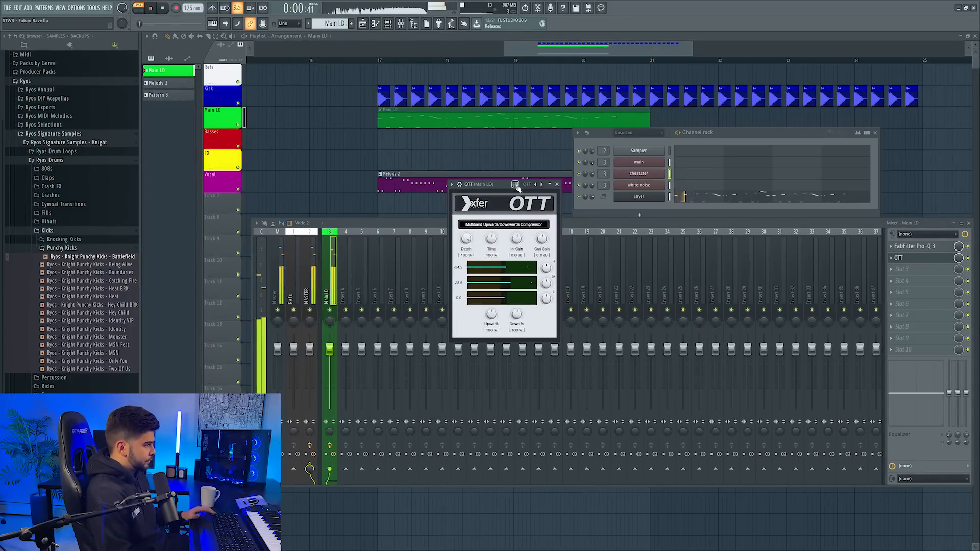
key(space)
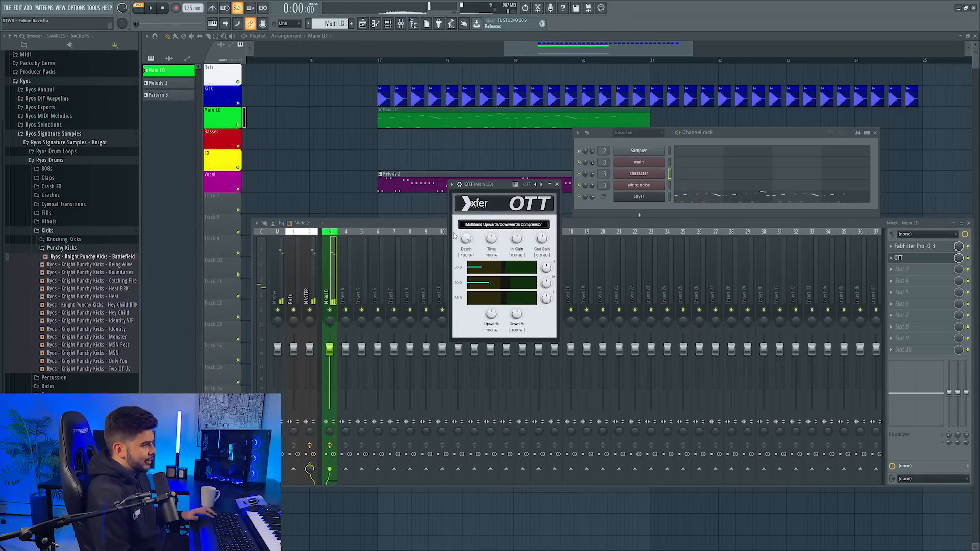
key(space)
drag(465, 238, 463, 203)
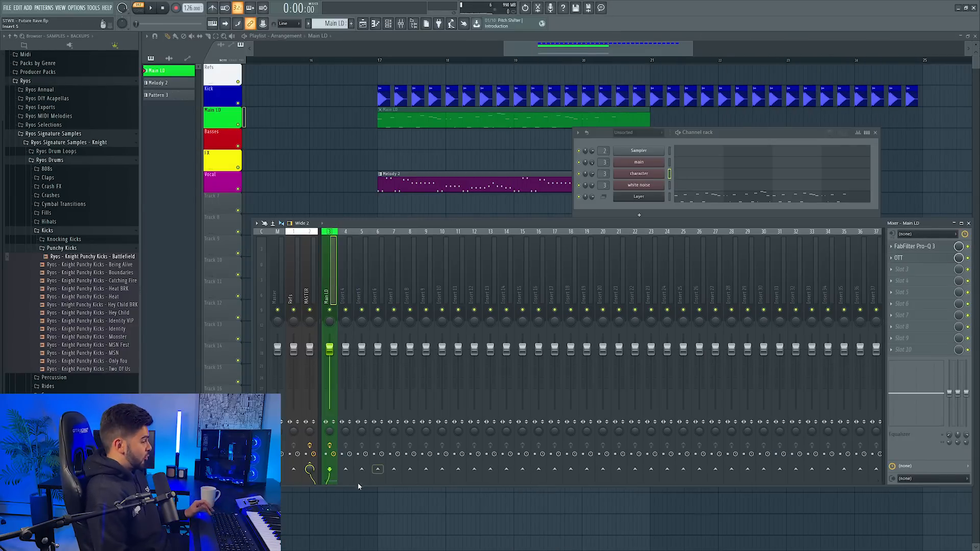
Send the Main LD track to mixer insert 4, name that insert Lead Verb and colour it green
right_click(347, 472)
click(367, 474)
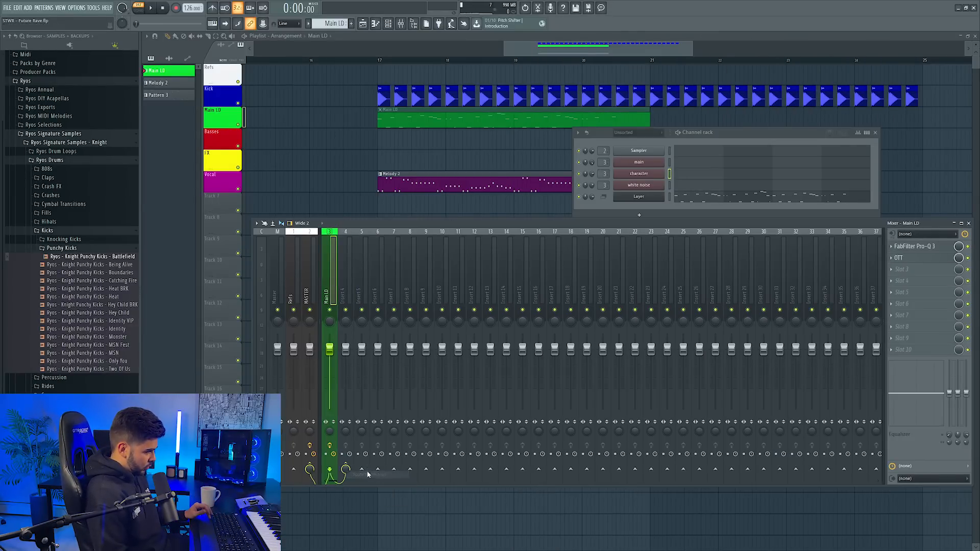
right_click(339, 292)
click(390, 262)
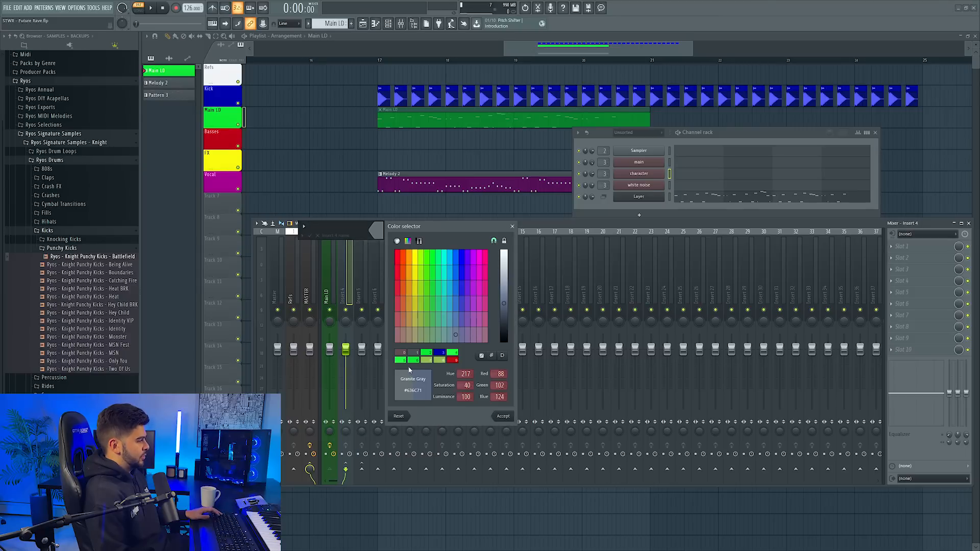
click(502, 415)
text(4)
text(ead V)
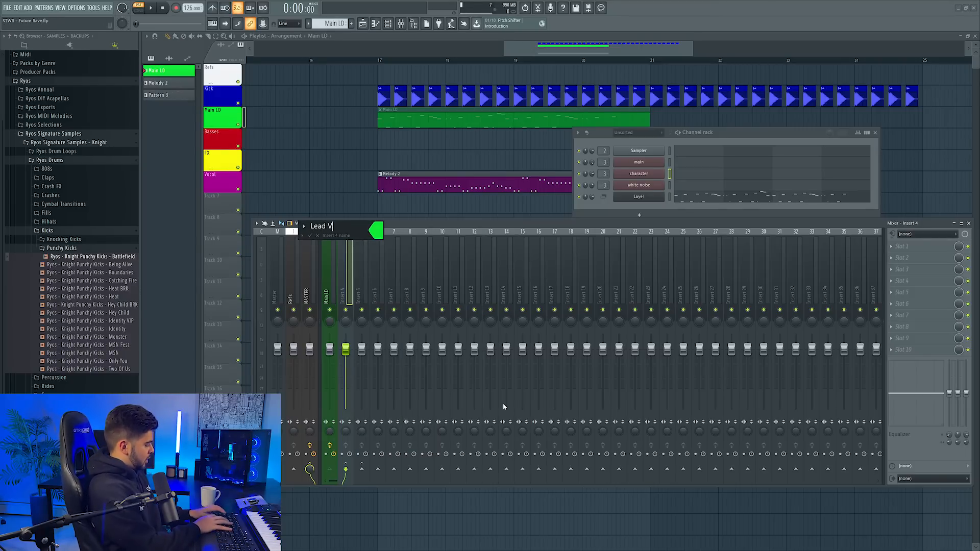
text(erb)
key(Return)
Name mixer insert 5 Lead Delays and give it the same green colour
right_click(359, 292)
click(424, 243)
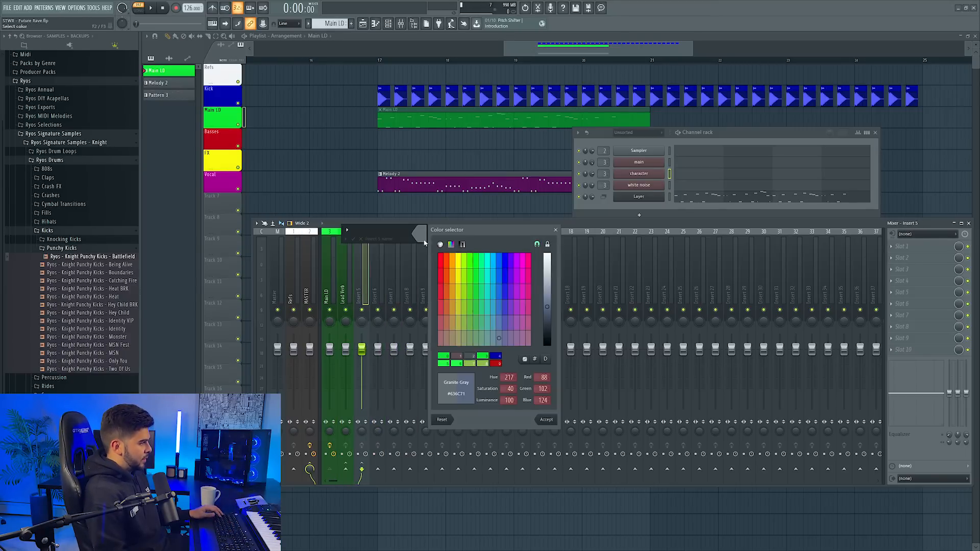
click(449, 358)
click(537, 419)
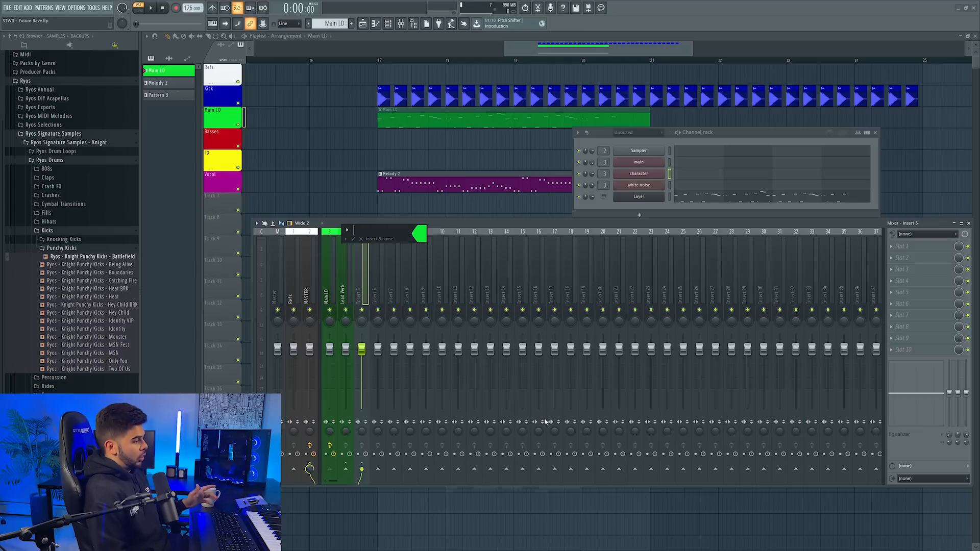
text(Lead Delays)
key(Return)
Insert ValhallaVintageVerb on the Lead Verb track and set its colour to 1980s while the lead plays
click(345, 388)
click(901, 246)
mouse_move(914, 256)
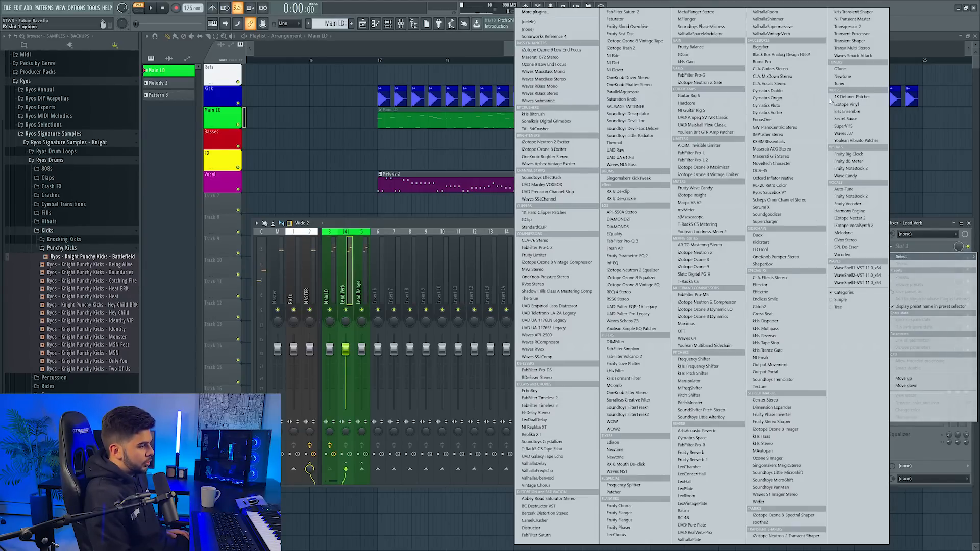
click(770, 34)
key(space)
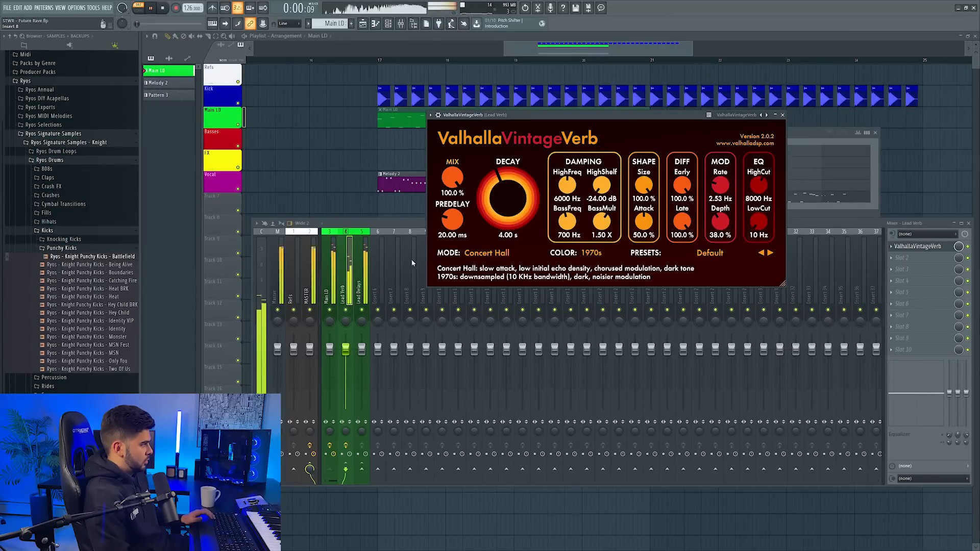
click(589, 253)
click(592, 269)
key(space)
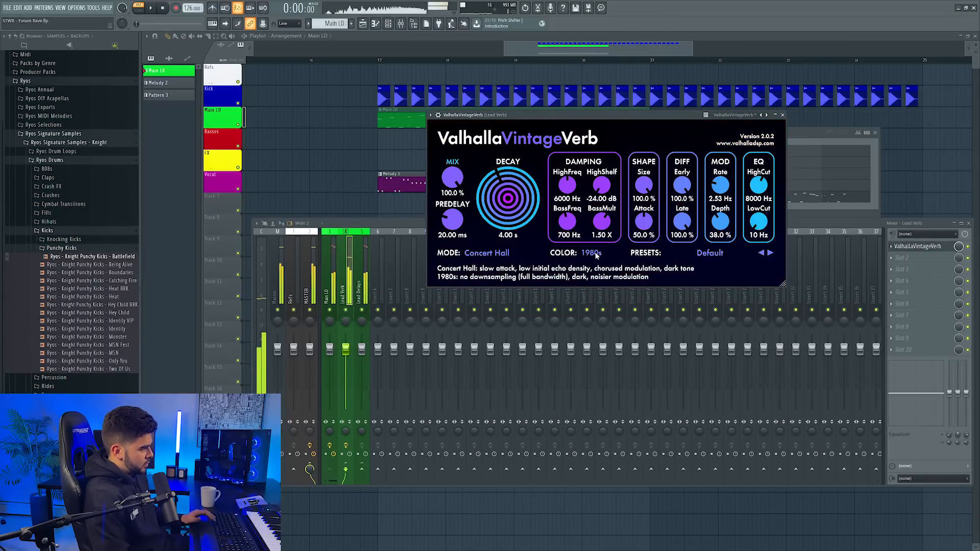
Compare the reverb's NOW colour against the 1980s colour while the lead plays
click(592, 253)
click(592, 278)
key(space)
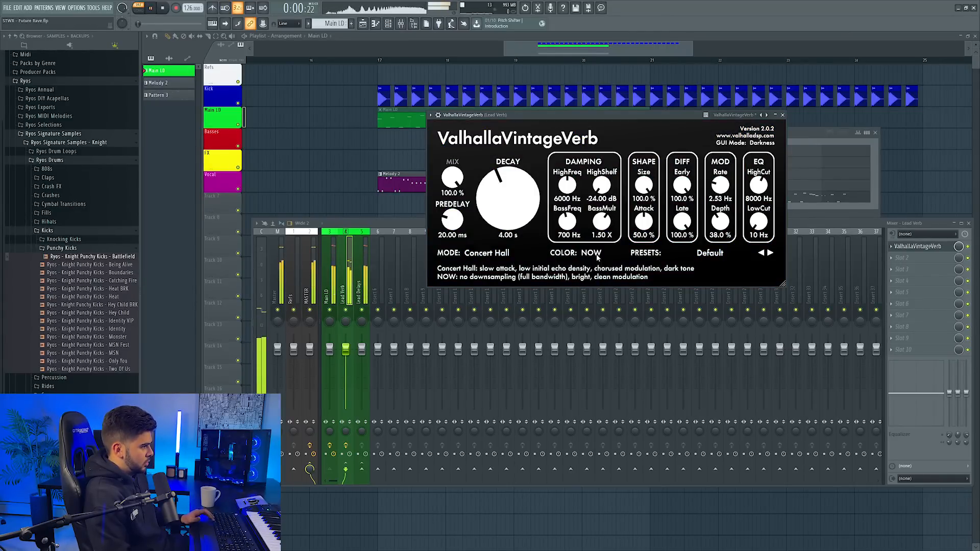
key(space)
click(592, 253)
click(592, 269)
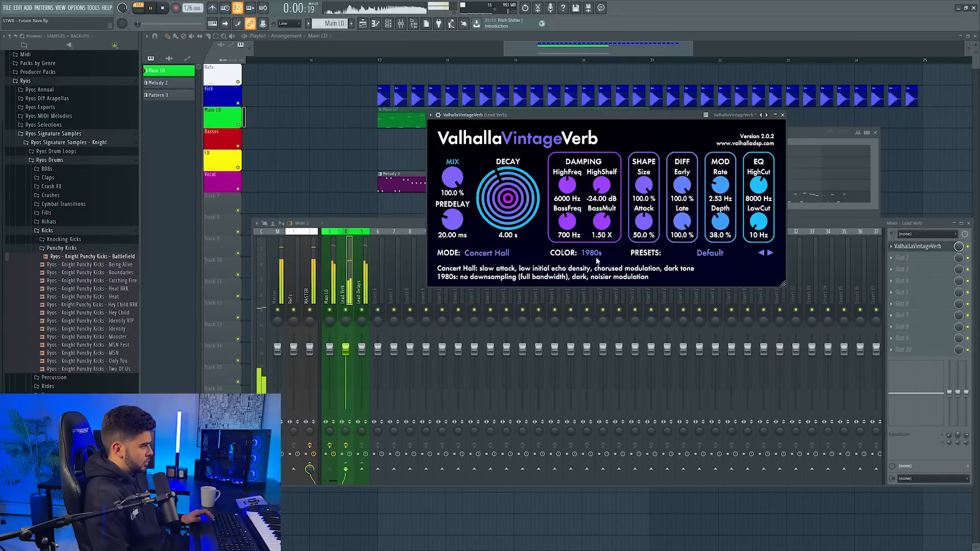
Set the ValhallaVintageVerb mode to Bright Hall and listen to the lead
click(508, 253)
click(504, 275)
key(space)
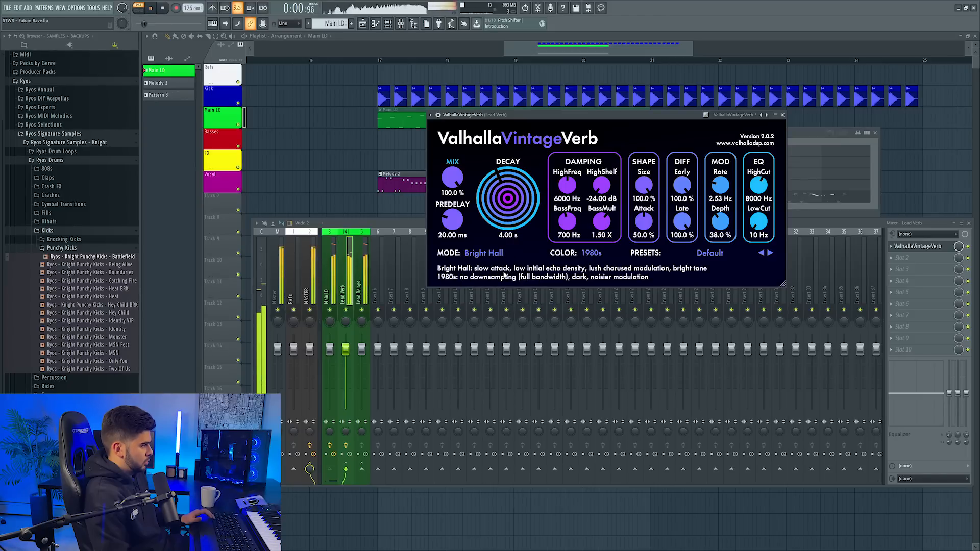
Insert H-Delay Stereo on the Lead Delays track with the Ping Pong preset synced to the host tempo
click(360, 288)
click(904, 249)
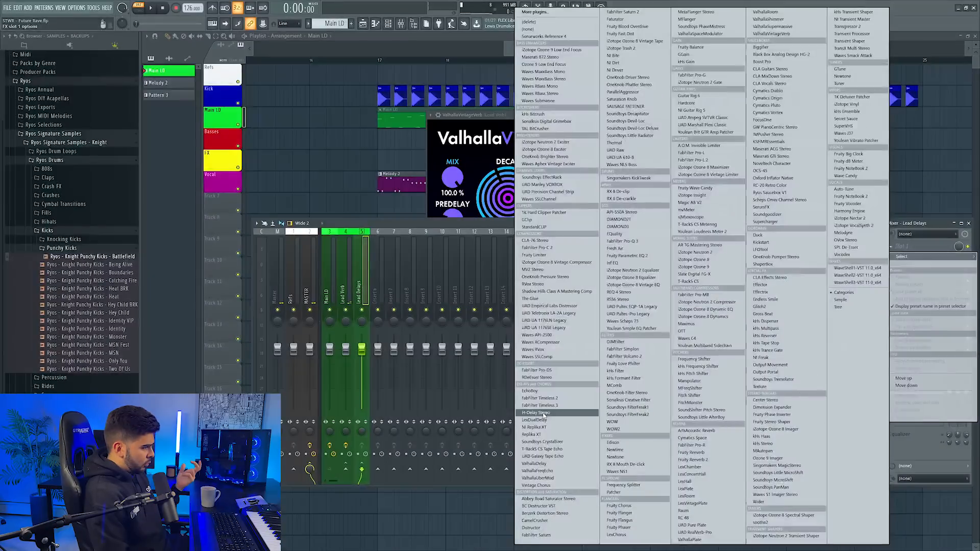
click(706, 304)
click(419, 100)
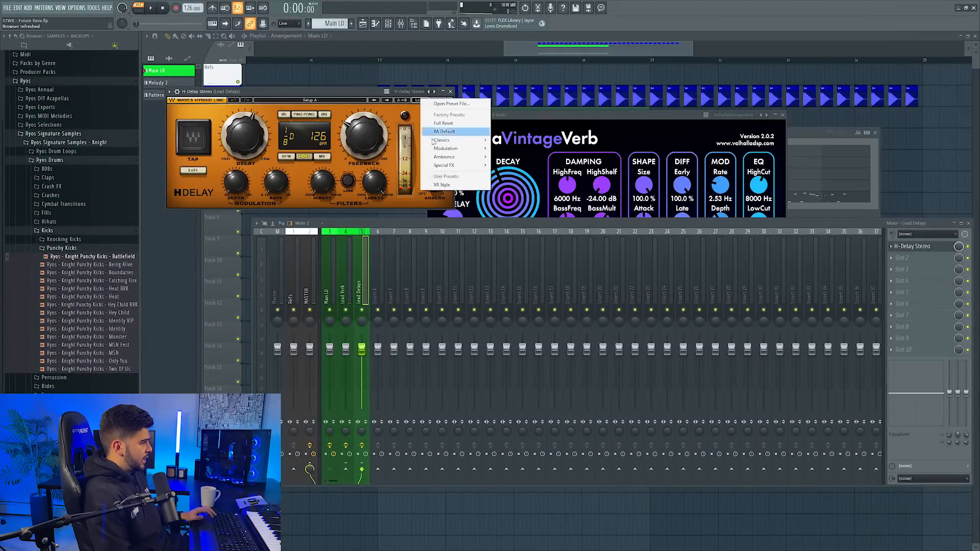
mouse_move(456, 141)
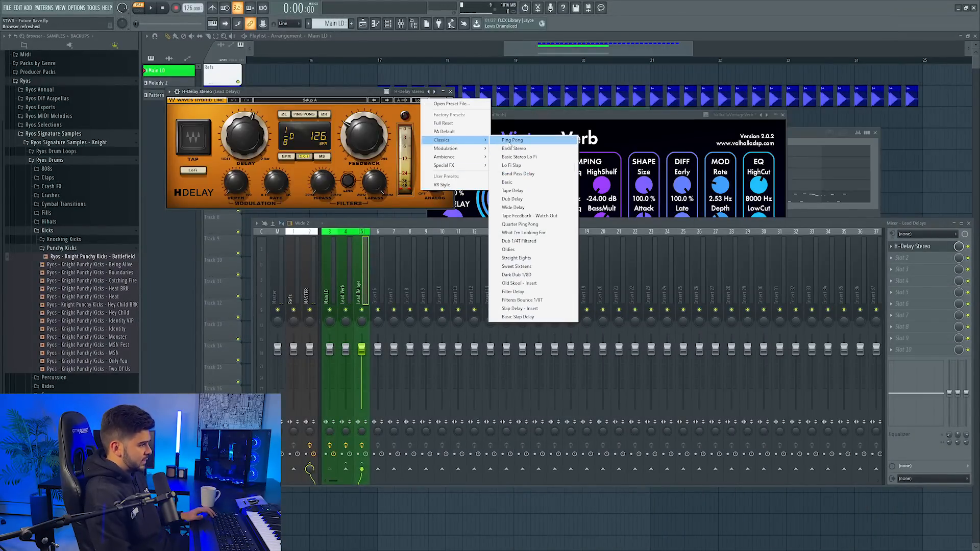
click(512, 140)
key(space)
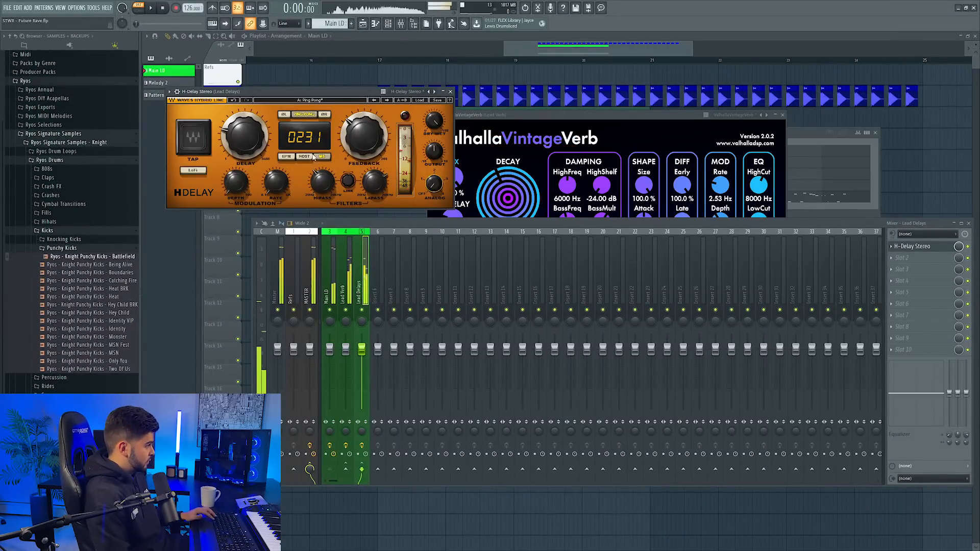
click(320, 156)
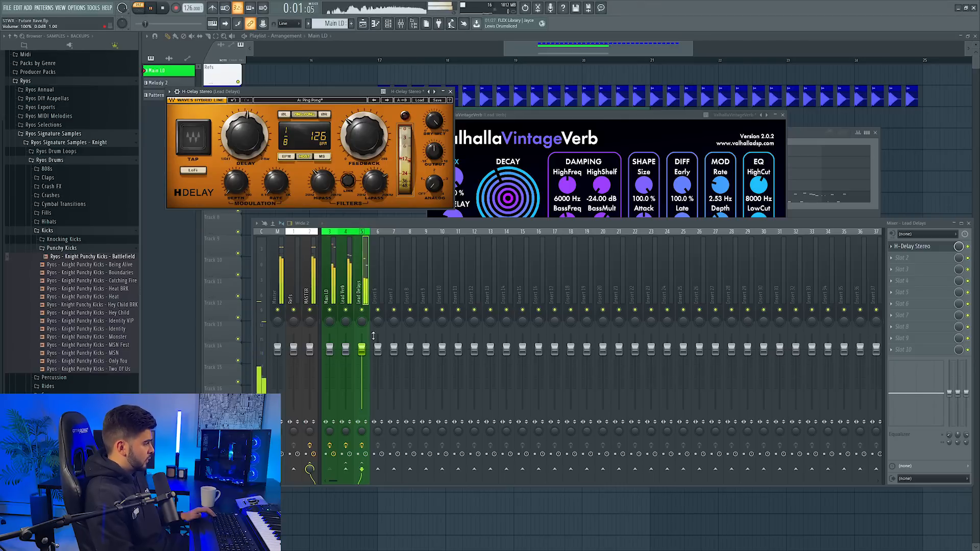
Add Raum after H-Delay on the Lead Delays track, and lower the Lead Verb and Lead Delays levels
click(918, 259)
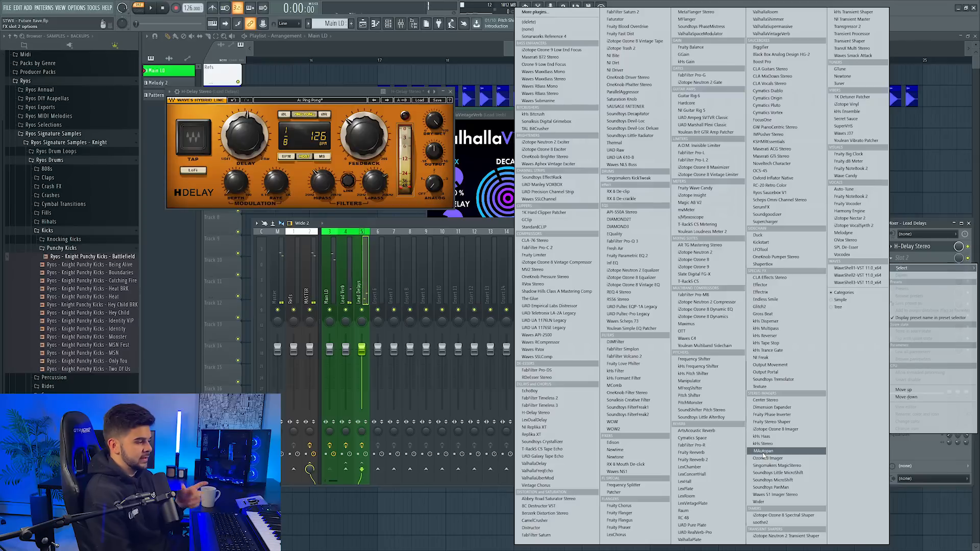
click(686, 511)
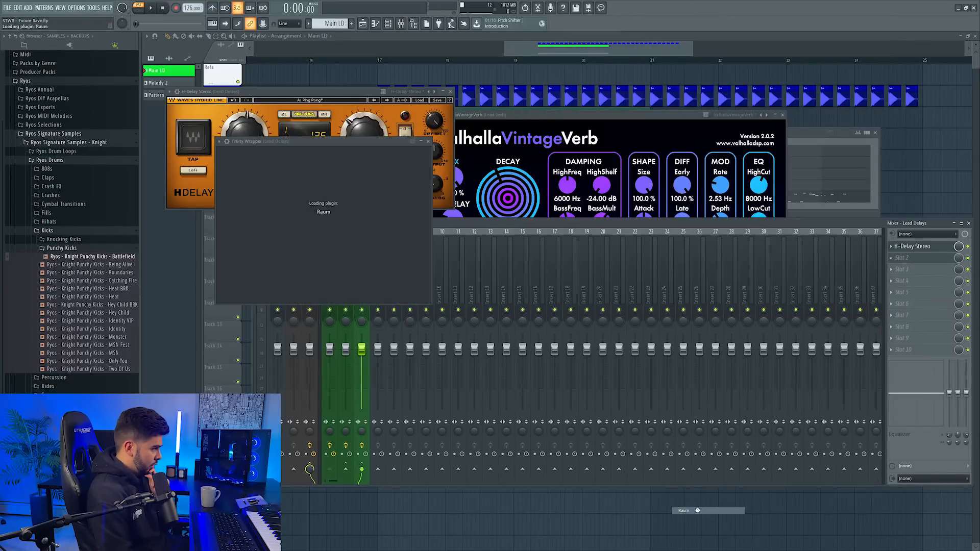
drag(334, 225, 334, 216)
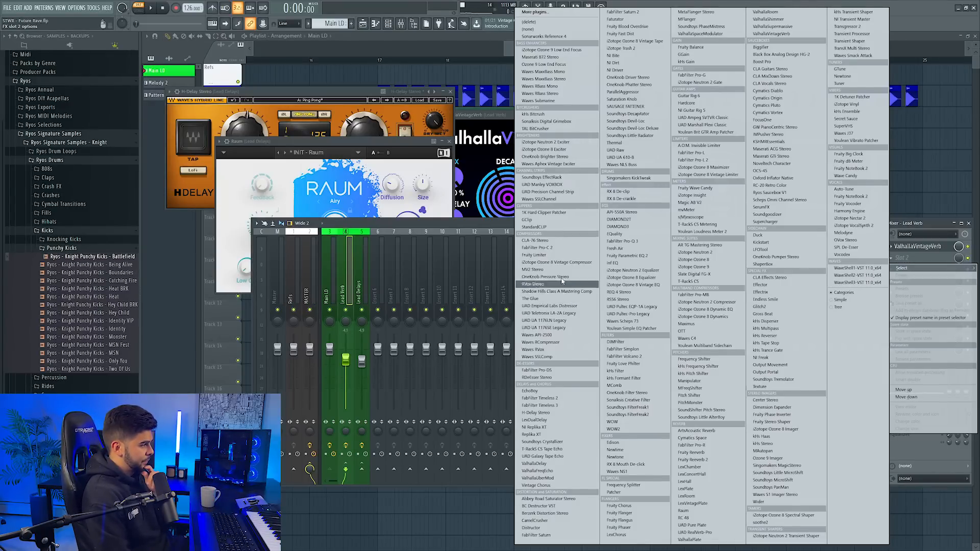
Insert Fruity Limiter with the Lead Verb Ducking preset on the Lead Verb track and balance the send levels during playback
click(534, 255)
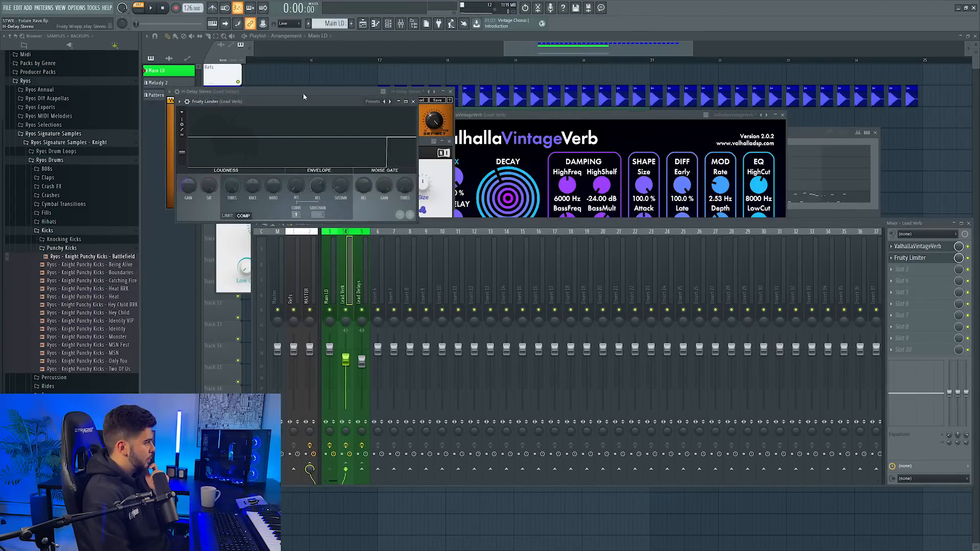
drag(303, 95, 509, 175)
click(578, 180)
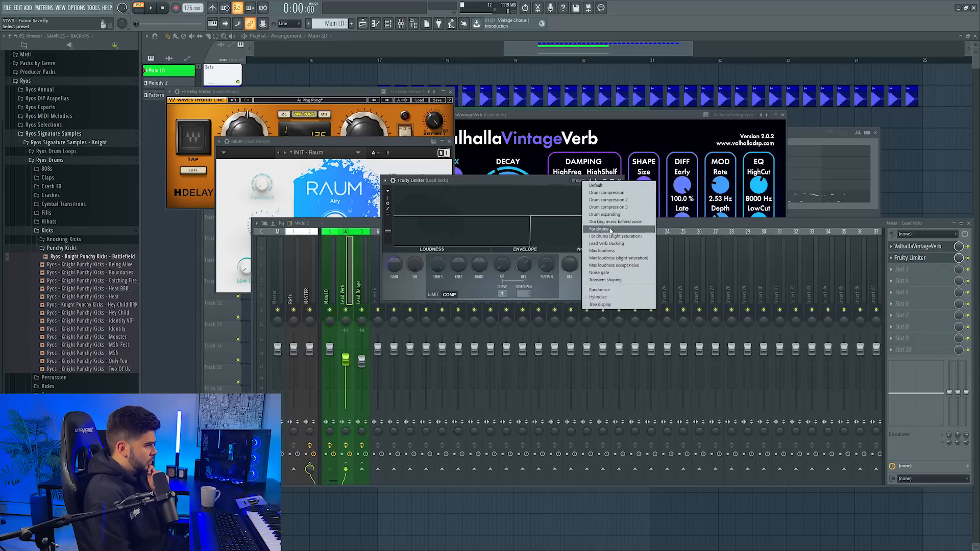
click(607, 243)
drag(480, 183, 479, 181)
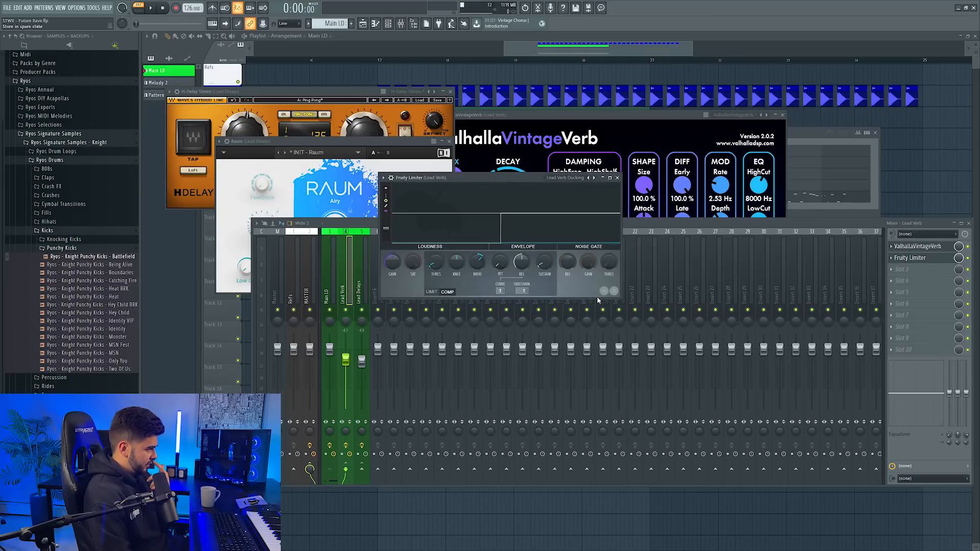
key(space)
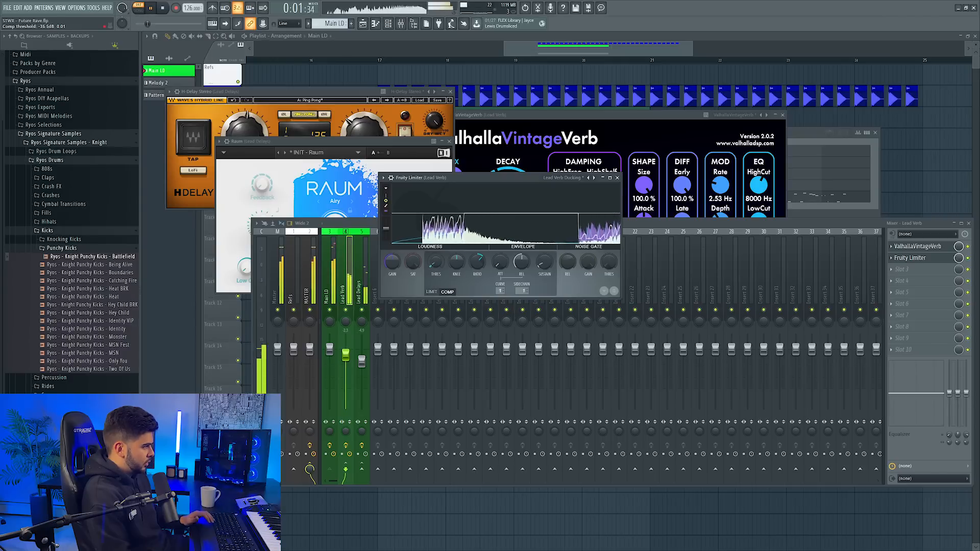
scroll(437, 264, down, 2)
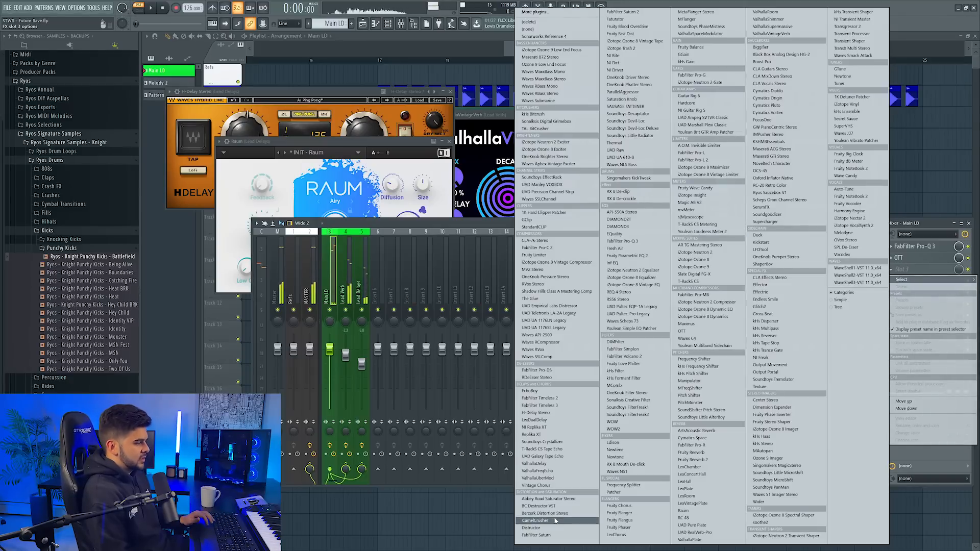
Add CamelCrusher after OTT on the Main LD track and listen to the lead through it
click(556, 66)
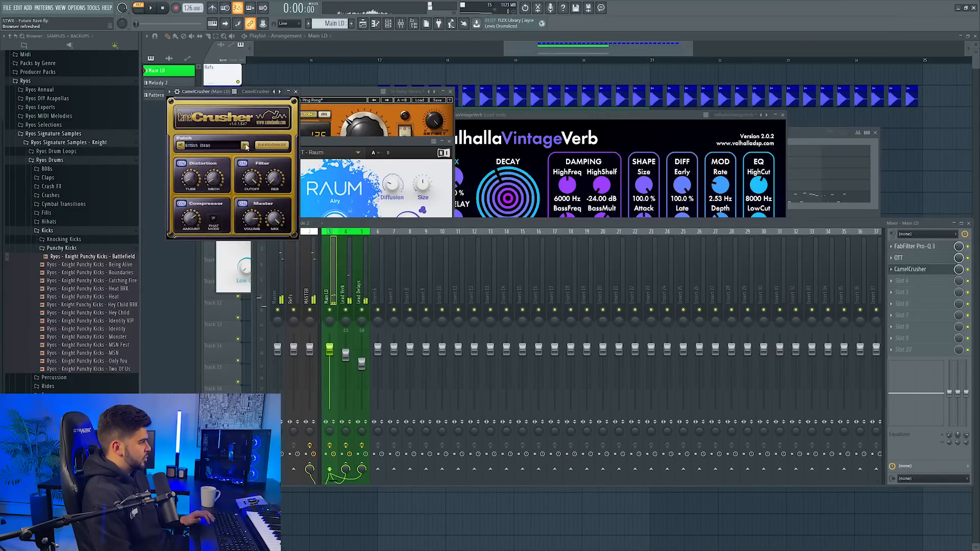
key(space)
drag(209, 91, 496, 182)
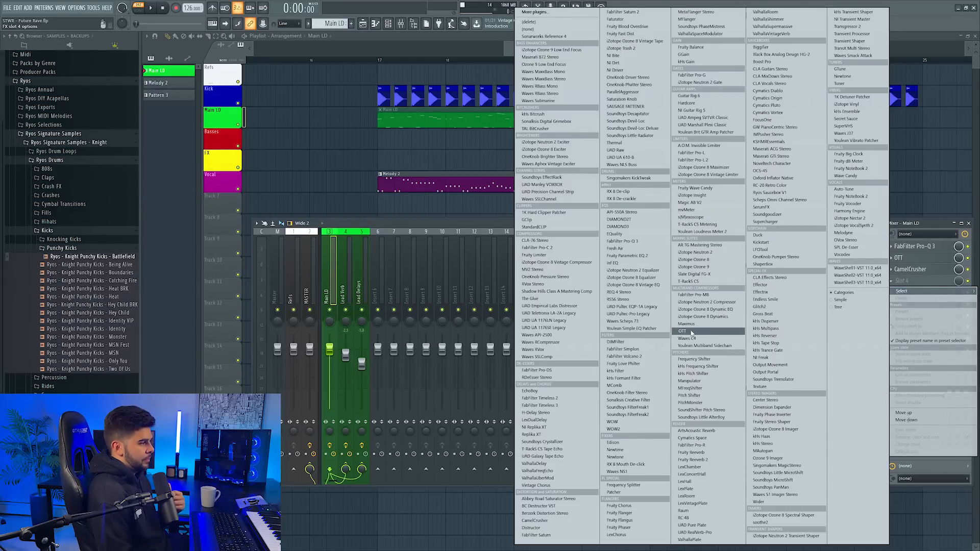
Insert UAD Pultec EQP-1A Legacy after CamelCrusher on Main LD, set its high frequency to 10 KCS and adjust the high boost
click(644, 307)
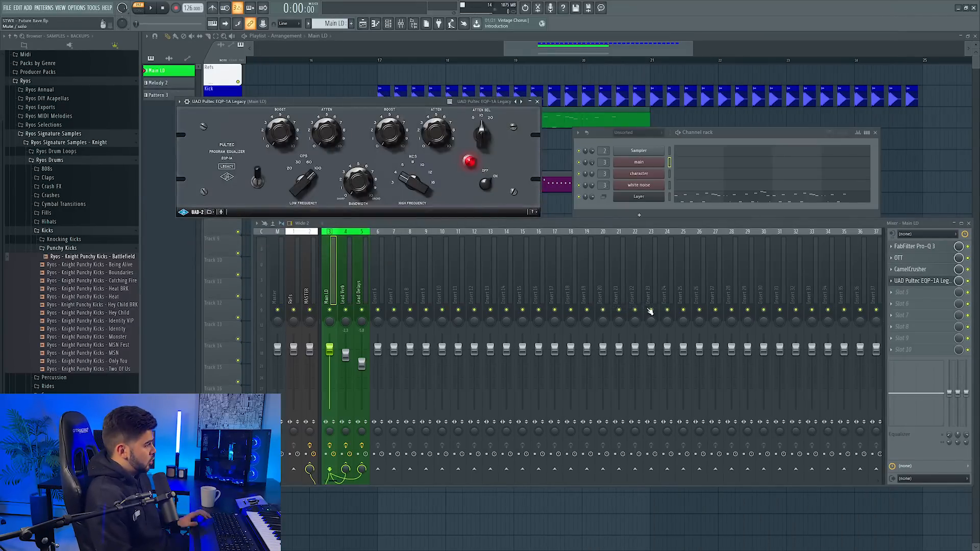
drag(288, 101, 408, 160)
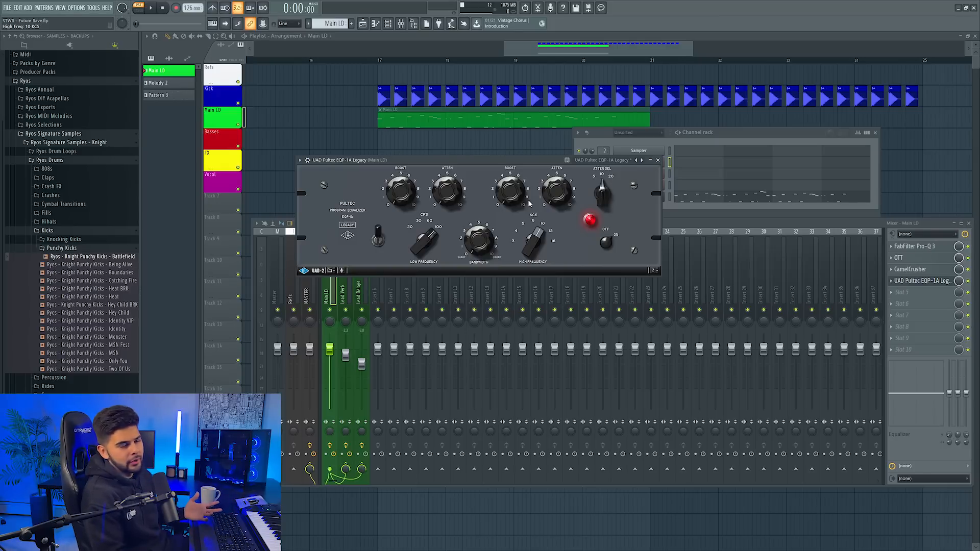
drag(511, 199, 510, 192)
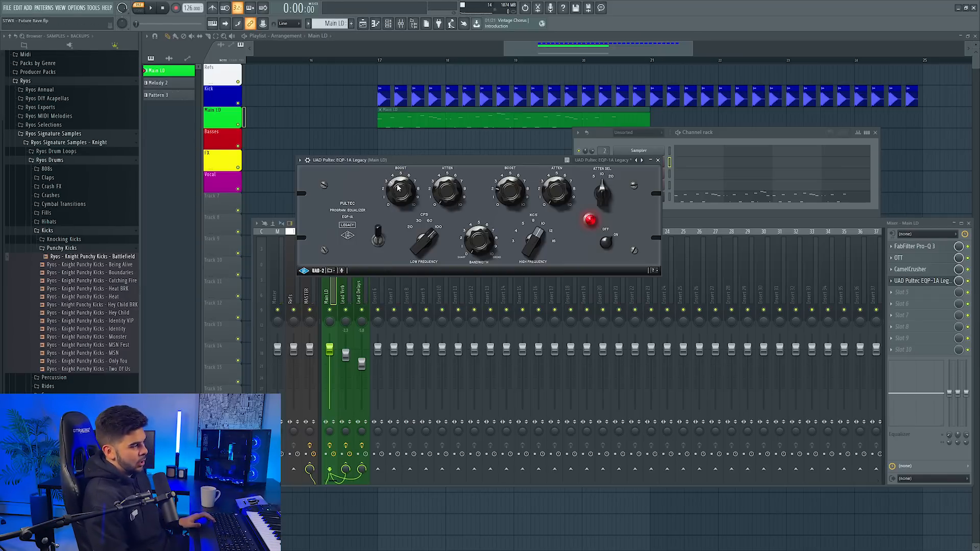
Set the Pultec's low-frequency boost to about 3.3 while the lead plays, and close the equalizer
key(space)
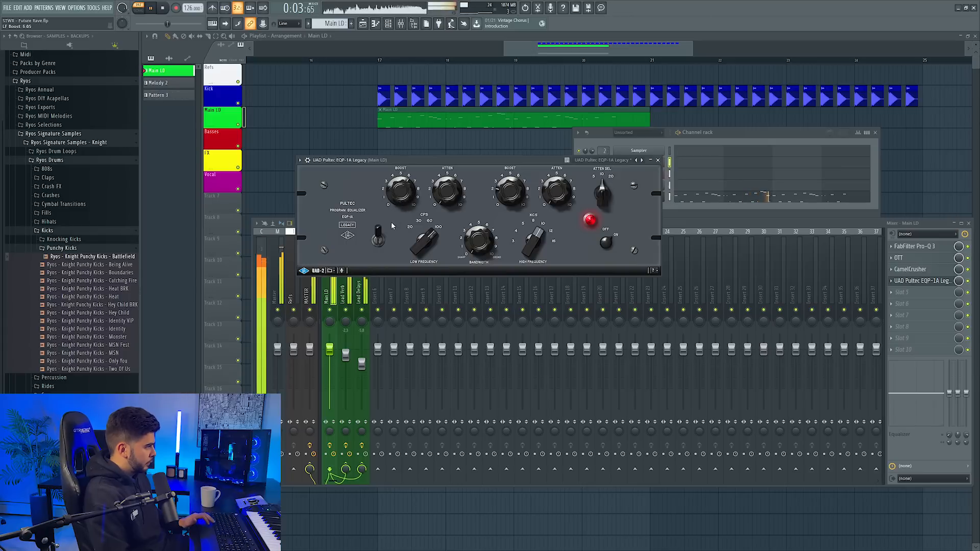
drag(388, 231, 387, 233)
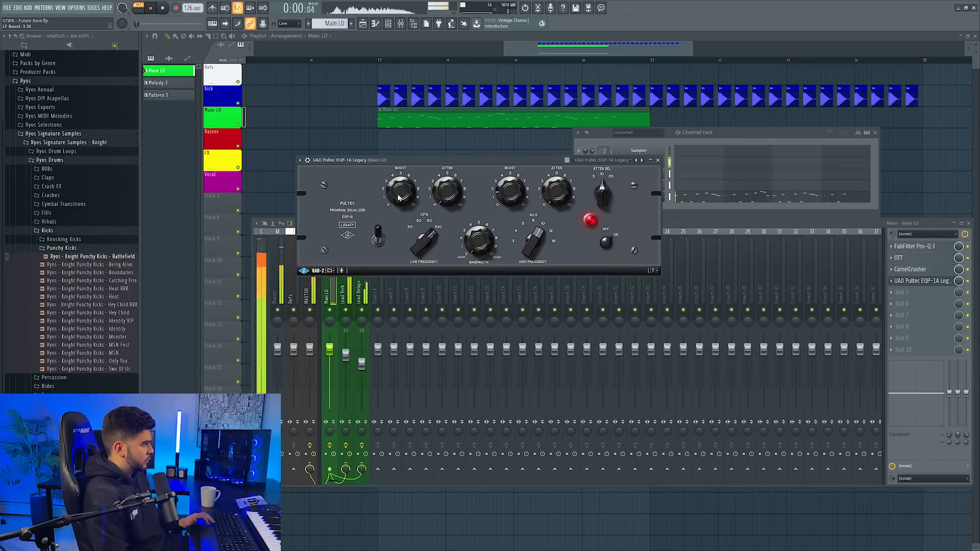
key(space)
click(657, 160)
Play the character Serum and examine its effects and oscillator settings
click(638, 162)
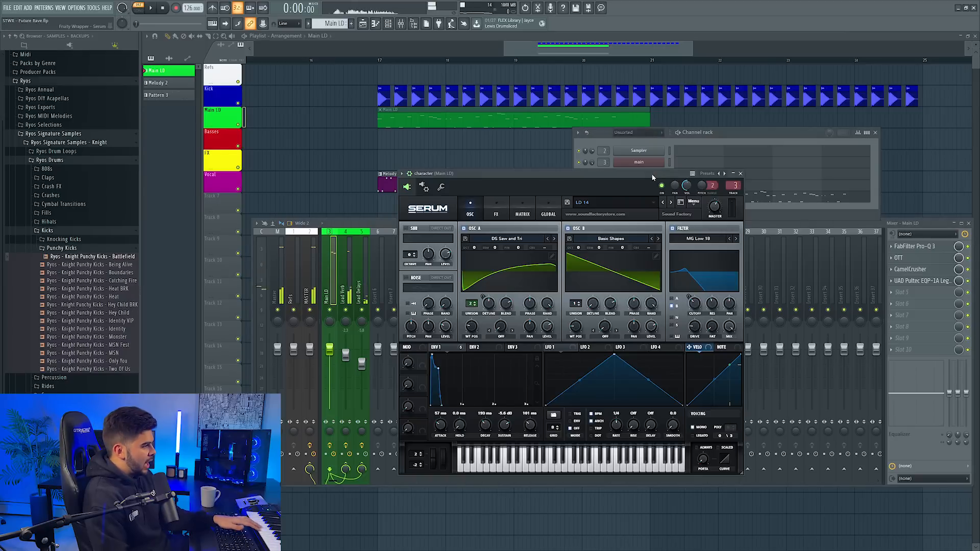
click(496, 215)
click(470, 214)
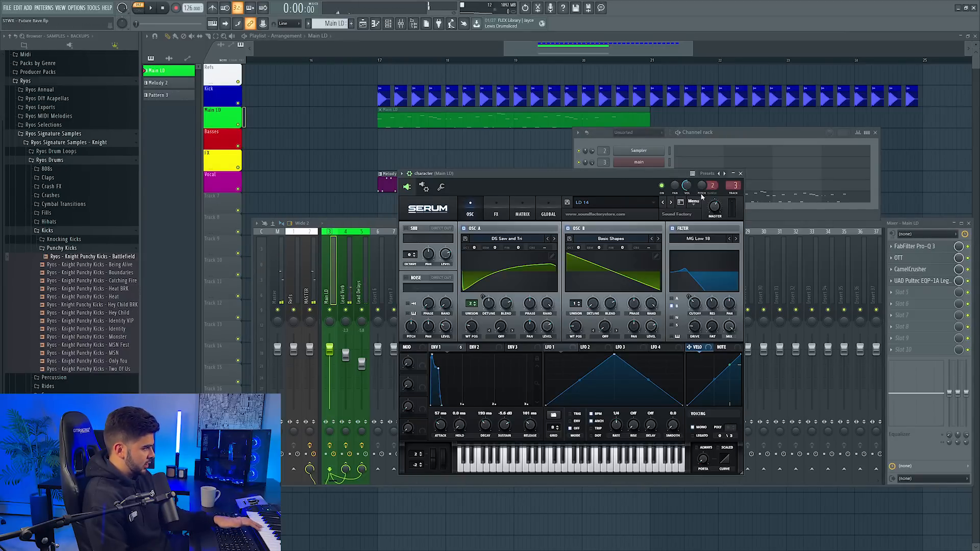
click(740, 174)
Reopen CamelCrusher on the Main LD track, switch off its filter section and play the lead
click(911, 269)
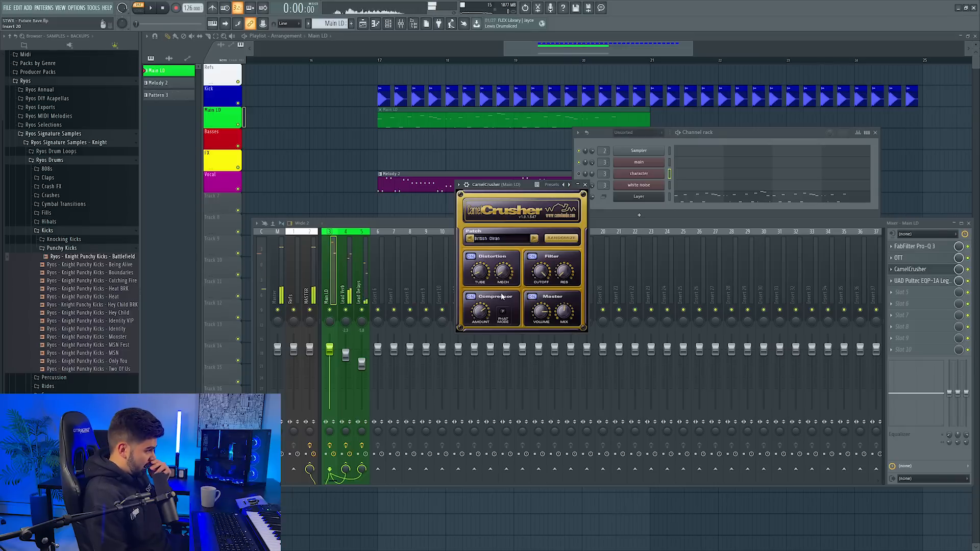
key(space)
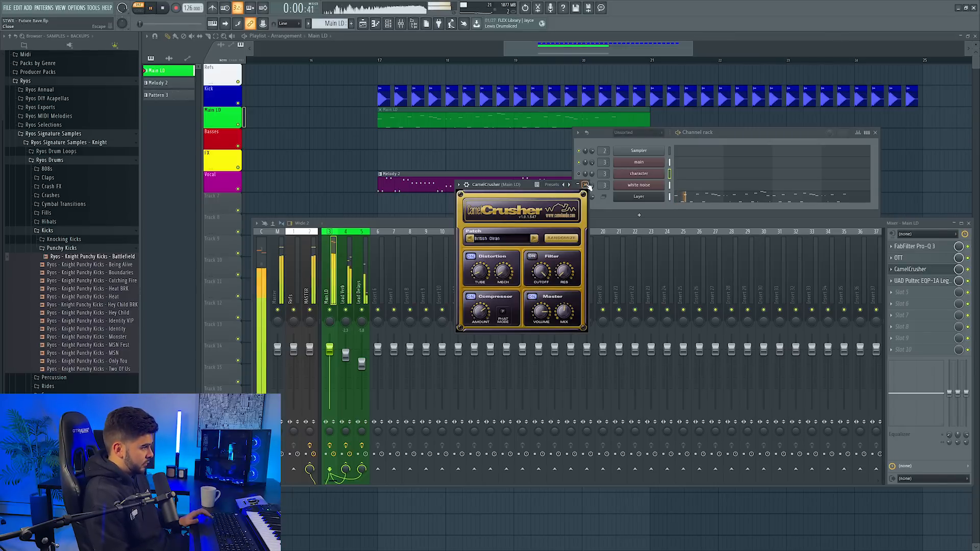
Close CamelCrusher, insert StandardCLIP after the Pultec on the Main LD track and set its mode to Soft Clip Pro
click(585, 185)
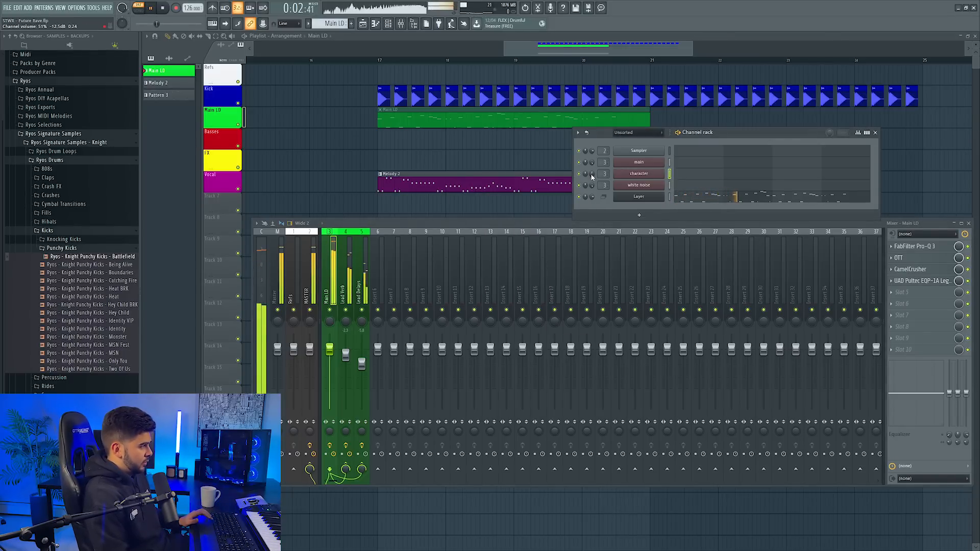
key(space)
click(902, 292)
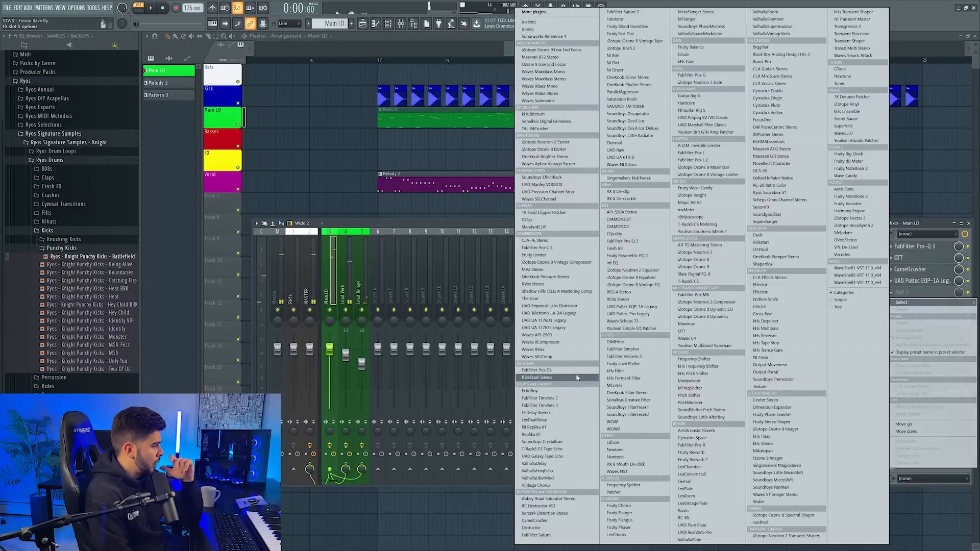
click(533, 226)
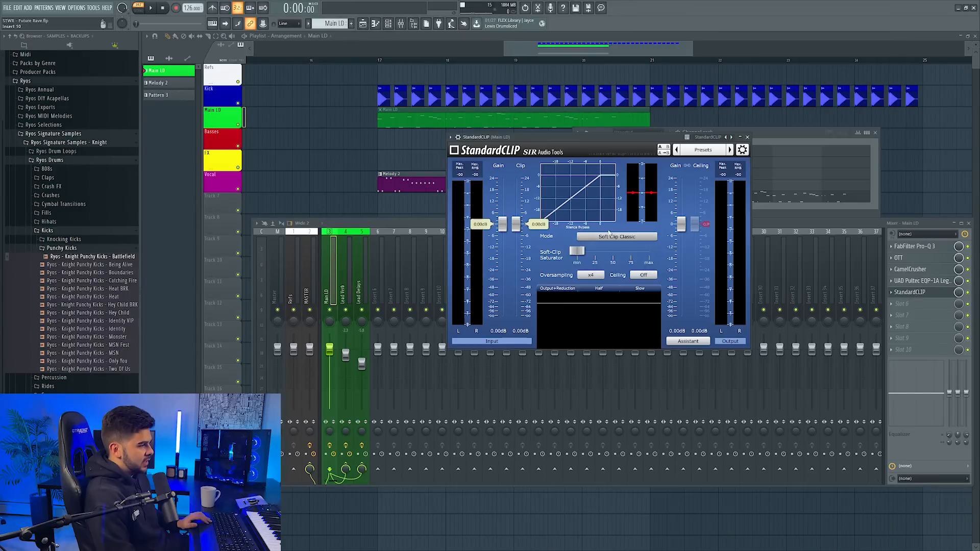
click(608, 237)
click(603, 255)
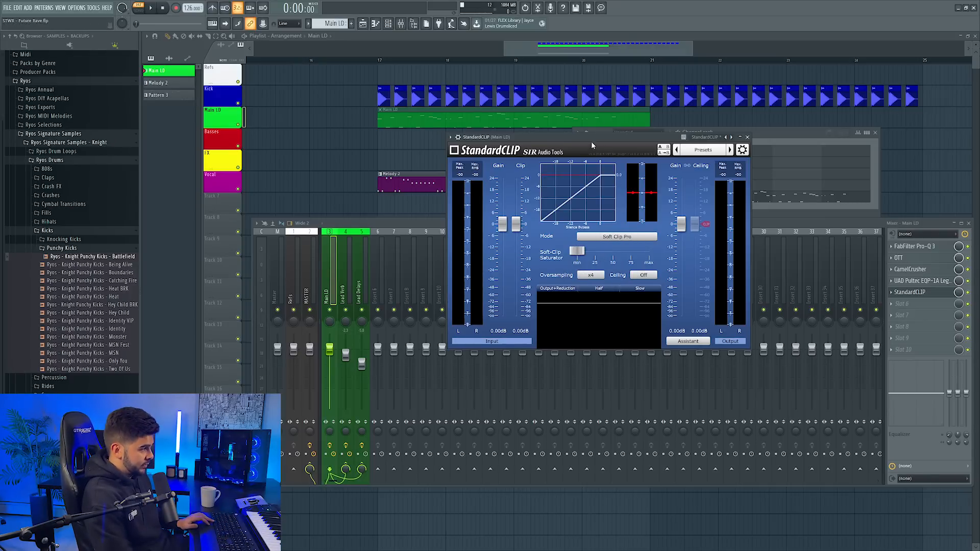
Set StandardCLIP's soft-clip saturator to 25% while the lead plays, and close the clipper
drag(591, 145, 643, 243)
key(space)
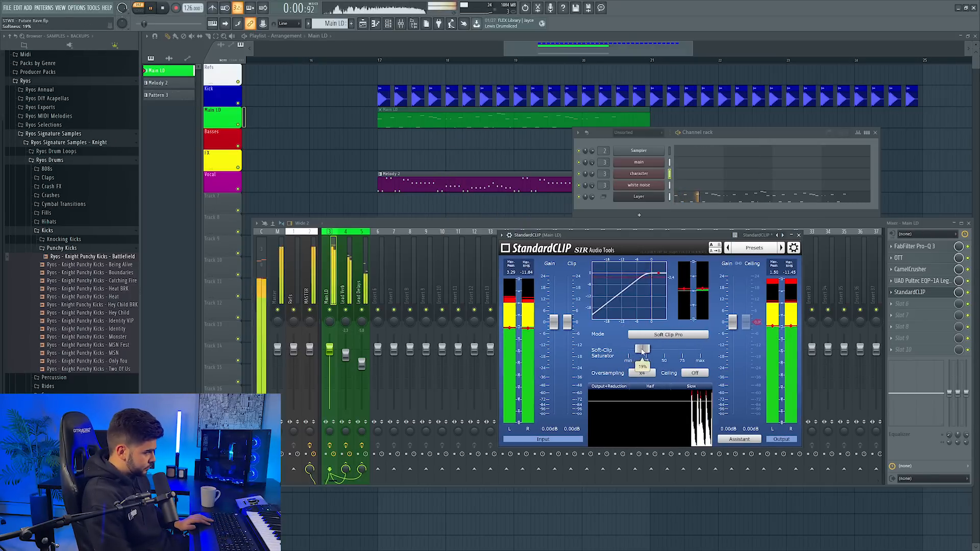
drag(626, 351, 645, 351)
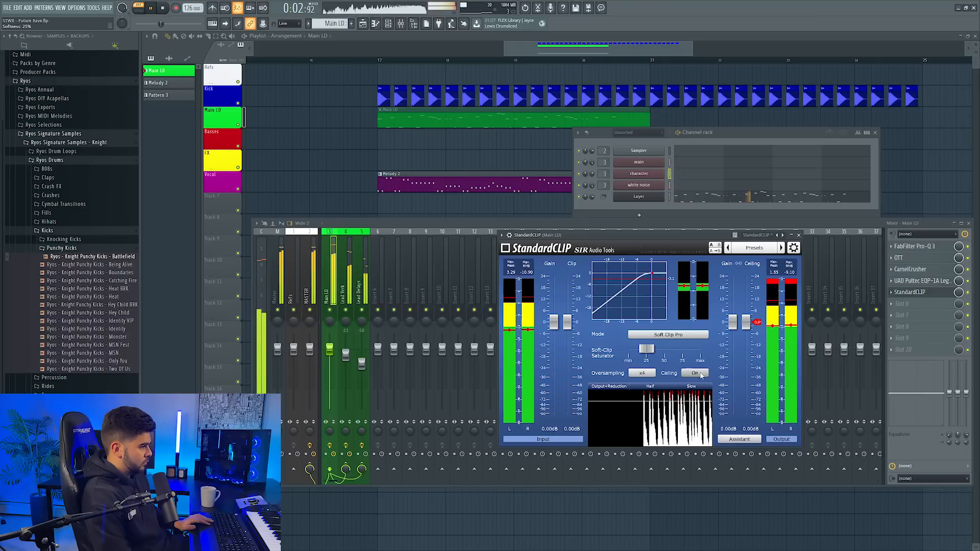
click(799, 235)
key(space)
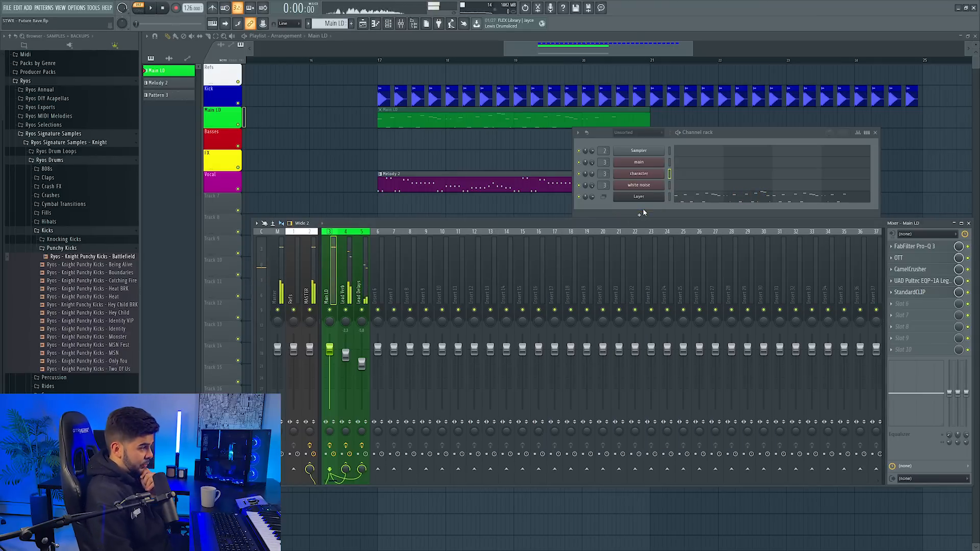
Add a Serum channel named fat lead with preset LD 15 to the Main LD layer and play it
click(640, 213)
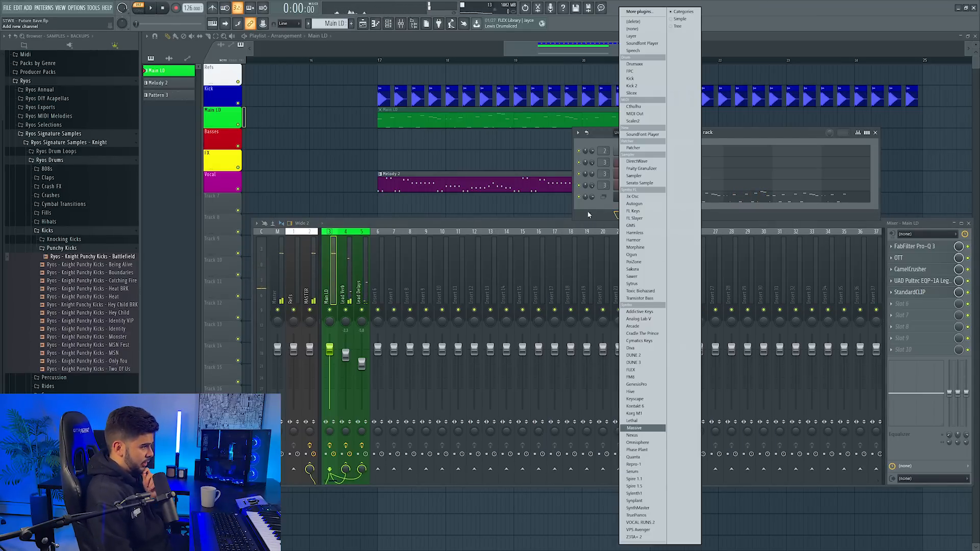
click(631, 36)
right_click(647, 196)
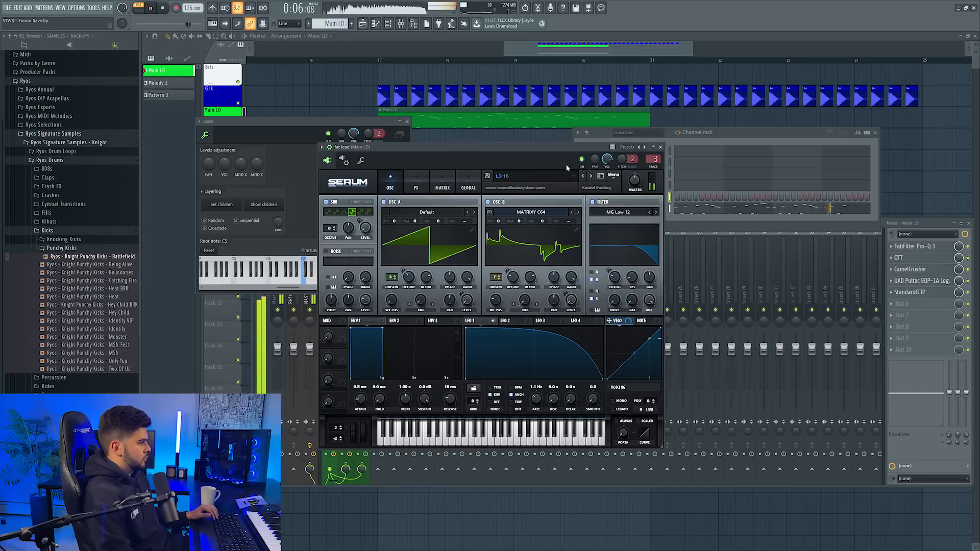
click(660, 147)
key(space)
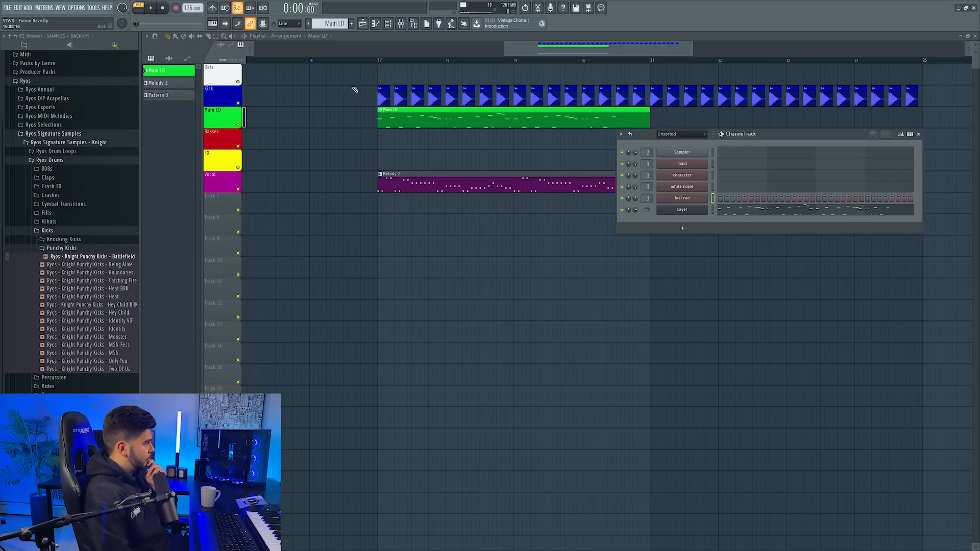
Create a red Bass pattern with a new Serum channel and route that Serum to mixer track 6
click(399, 24)
click(398, 24)
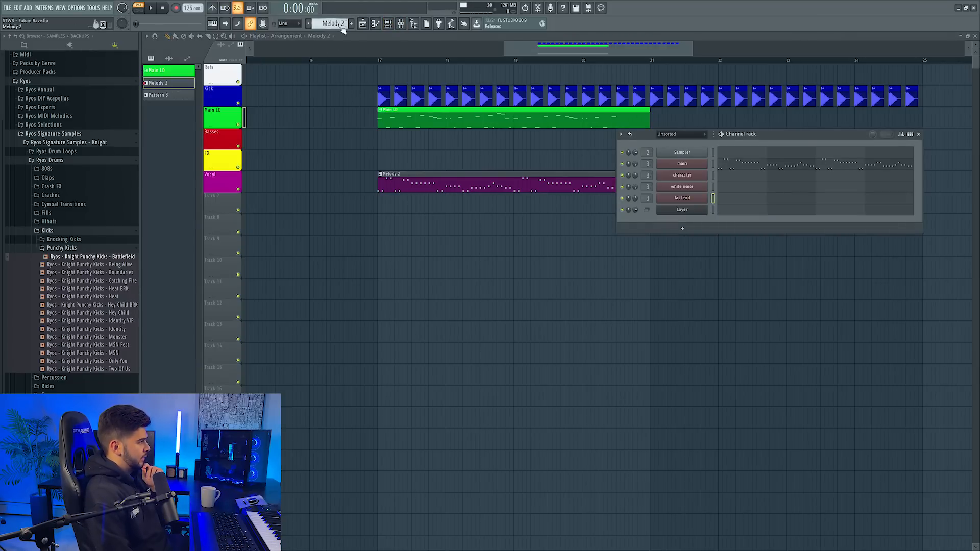
click(682, 228)
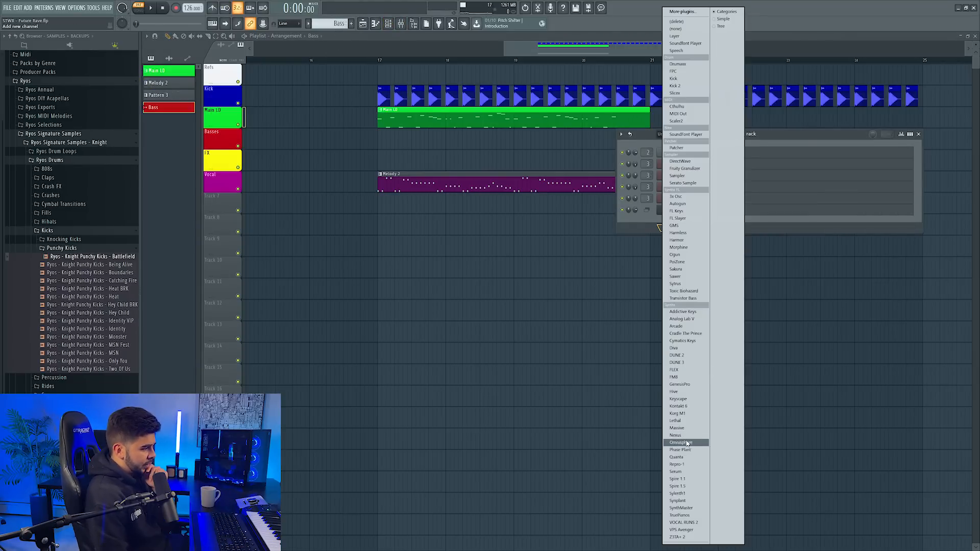
click(676, 471)
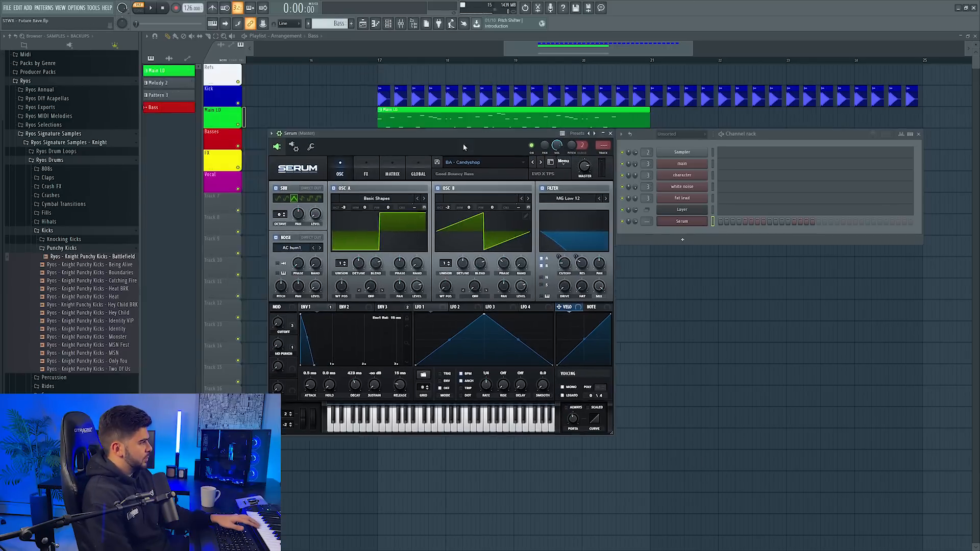
drag(464, 147, 433, 167)
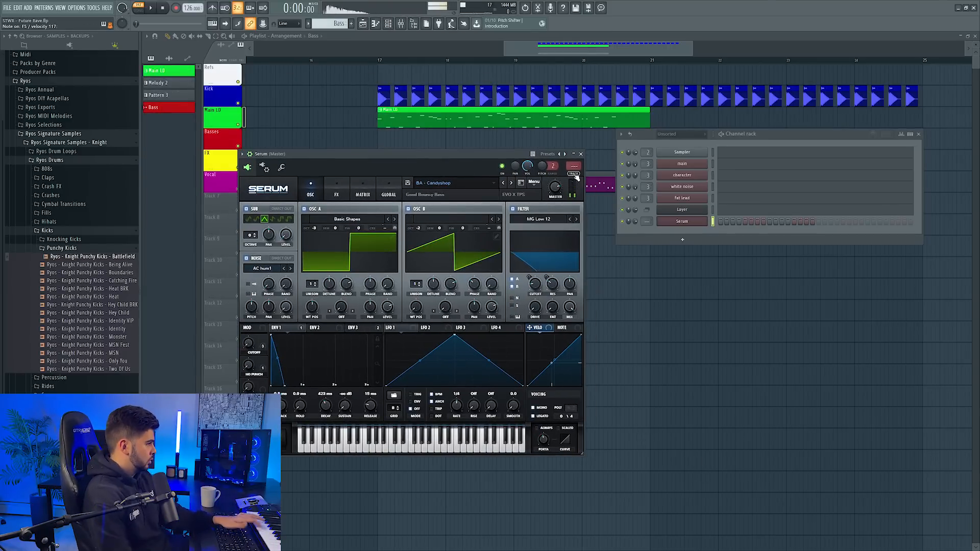
key(ctrl+l)
Audition Serum bass presets, load Favorite Reese Bass with Porta and switch off its filter
click(510, 183)
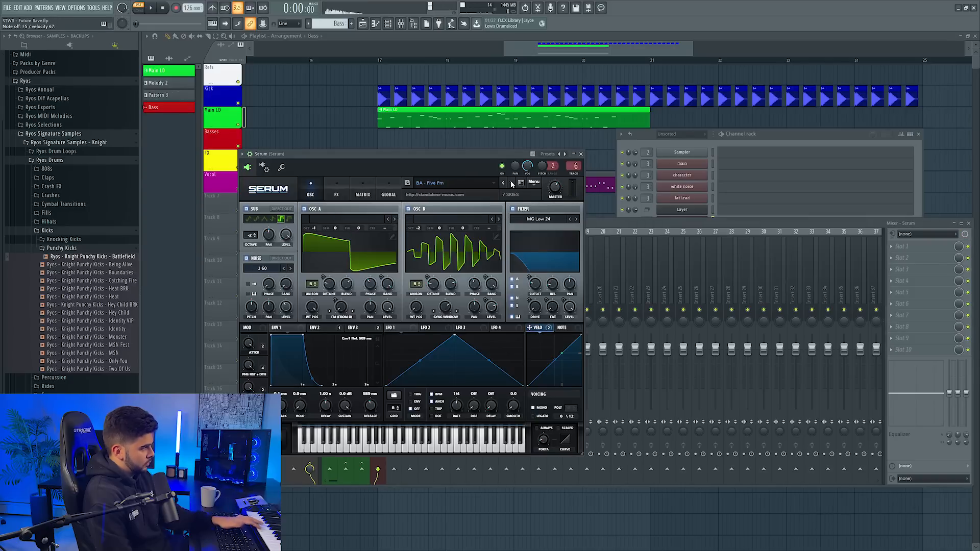
click(511, 182)
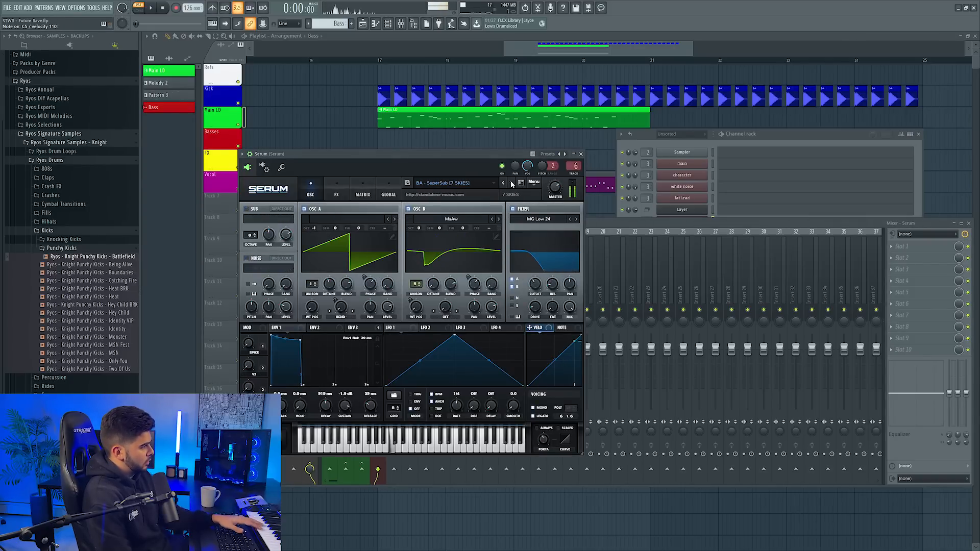
click(503, 183)
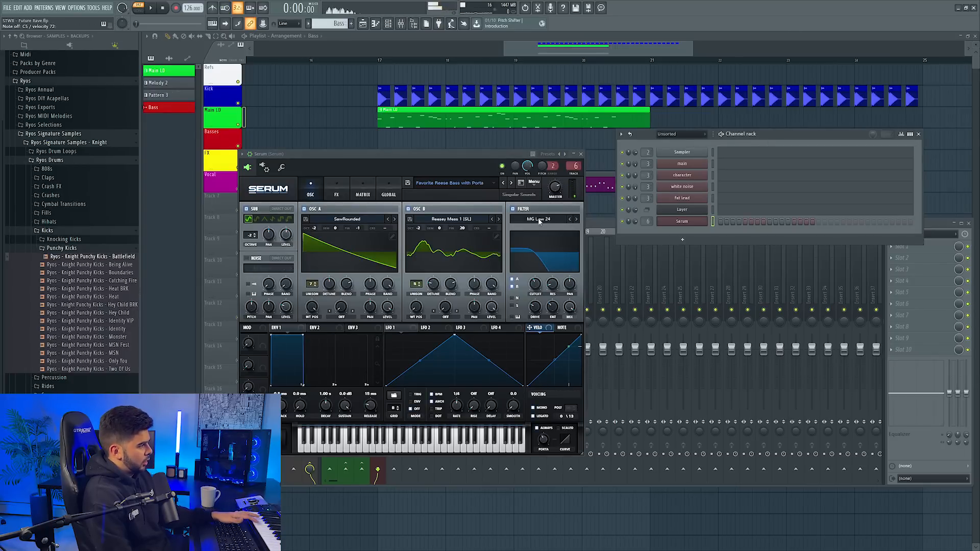
click(512, 208)
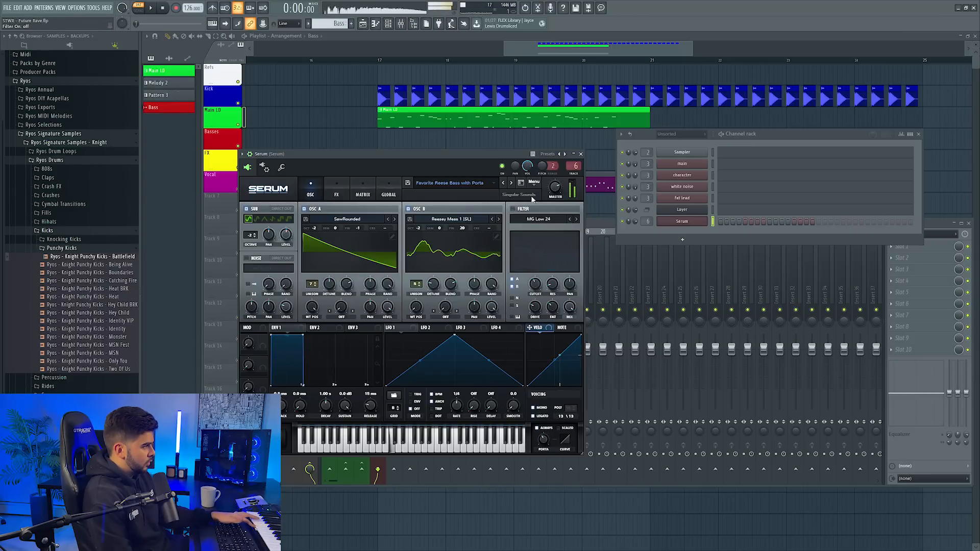
click(581, 154)
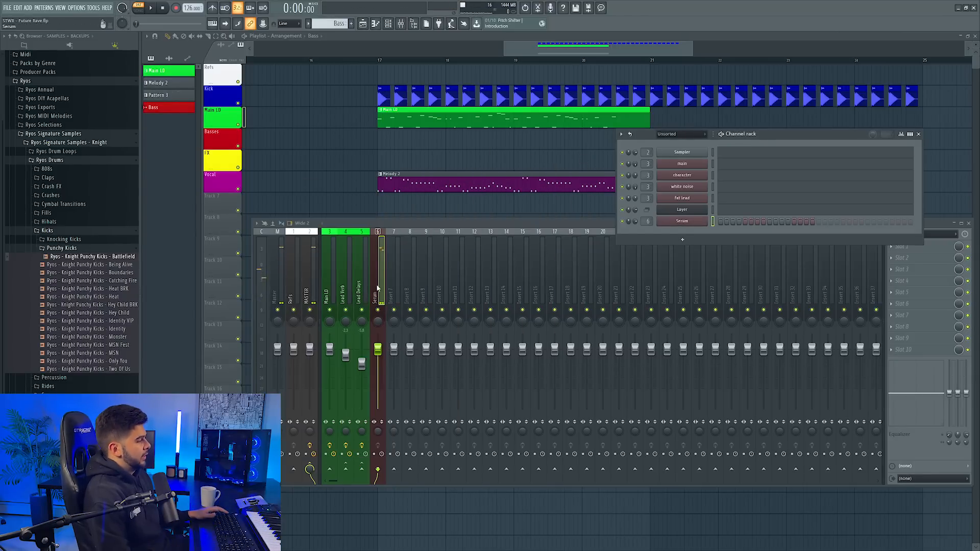
Insert FabFilter Pro-Q 3 on the bass Serum's mixer track and add a high-cut band at about 1716 Hz
right_click(380, 232)
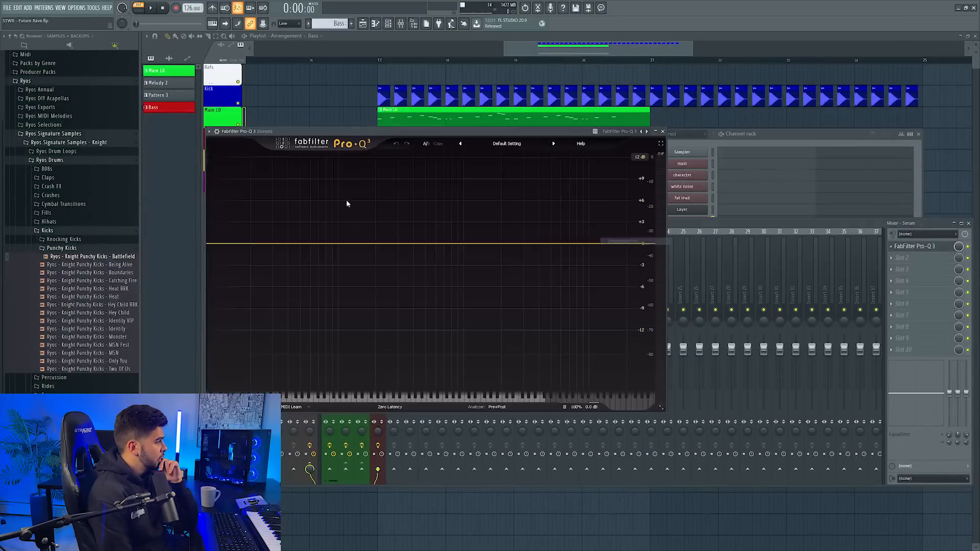
drag(350, 130, 427, 146)
click(569, 264)
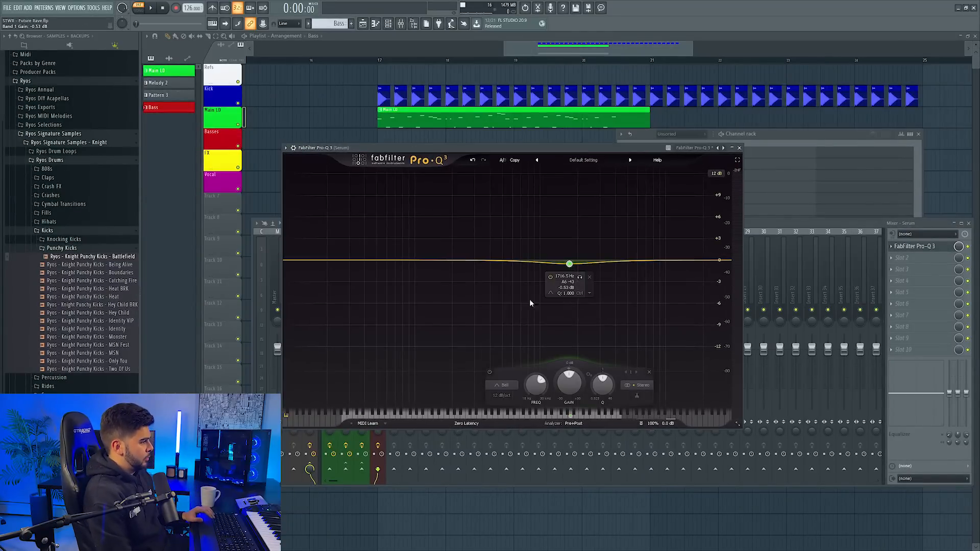
click(505, 385)
click(502, 336)
Lower the bass high cut to about 703 Hz while the bass pattern plays
key(space)
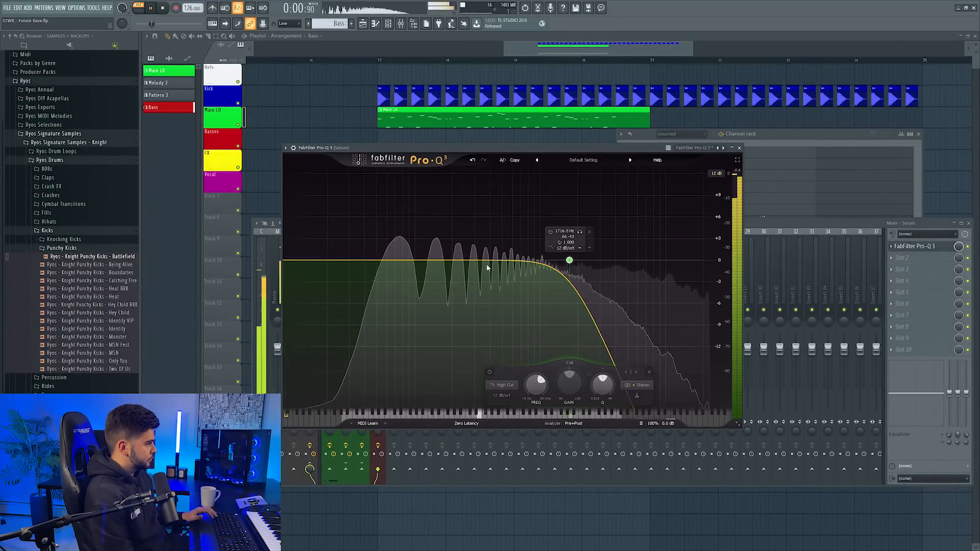
drag(569, 260, 527, 255)
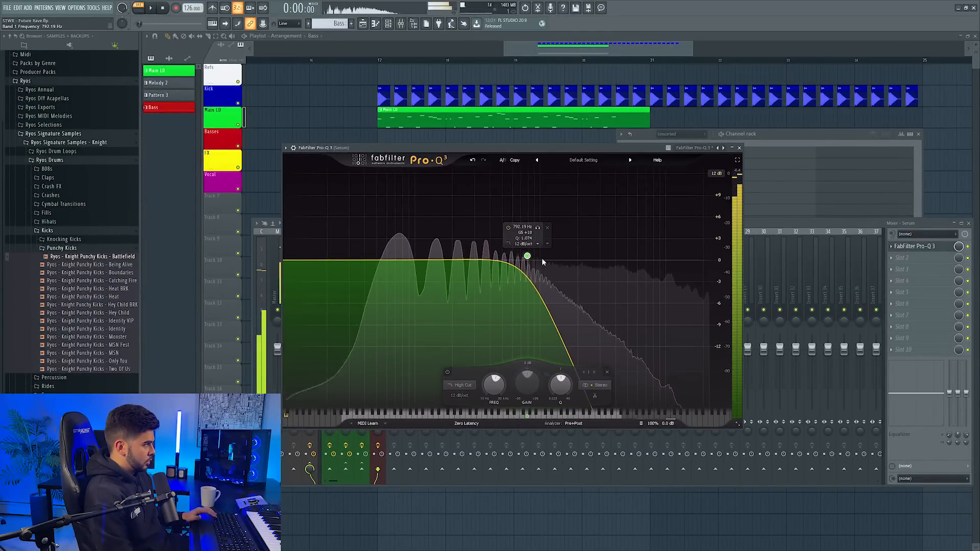
key(space)
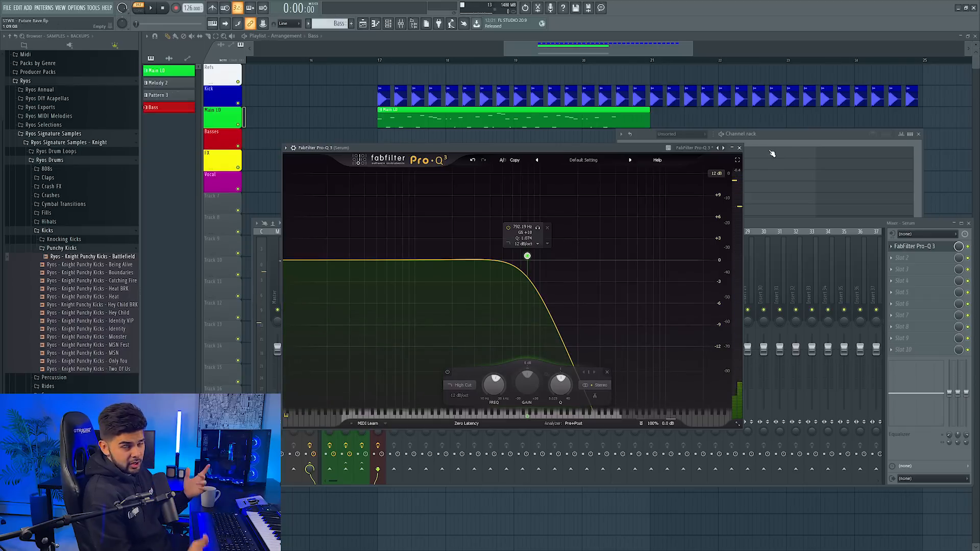
key(space)
drag(527, 256, 521, 259)
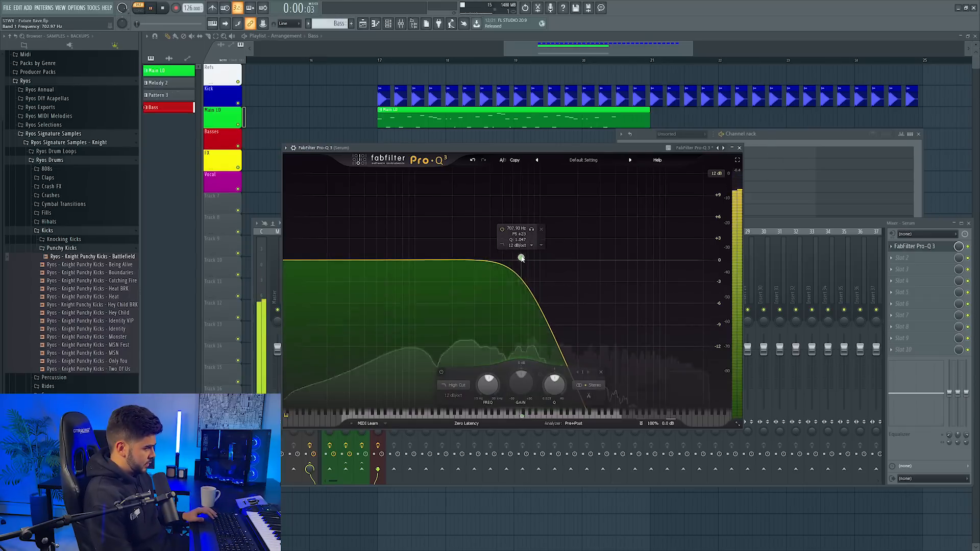
key(space)
Insert Cymatics Diablo after Pro-Q 3 on the bass track and audition its 808 presets, including Breakdown and Buzzy
click(901, 258)
mouse_move(901, 268)
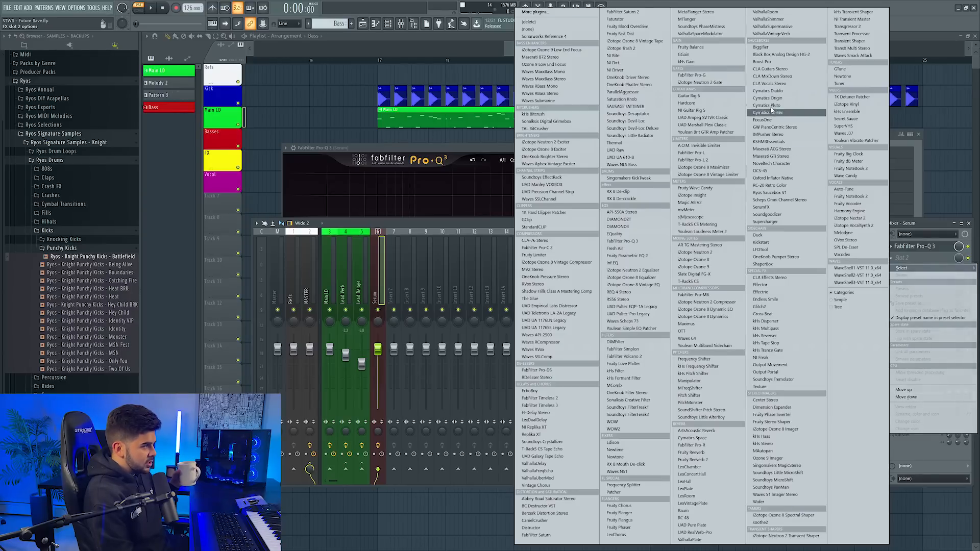
click(769, 91)
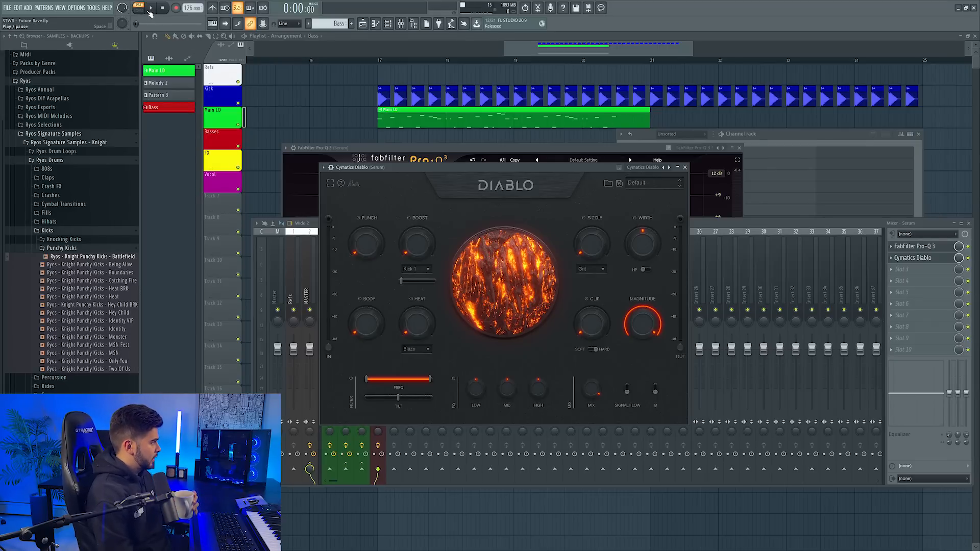
click(150, 8)
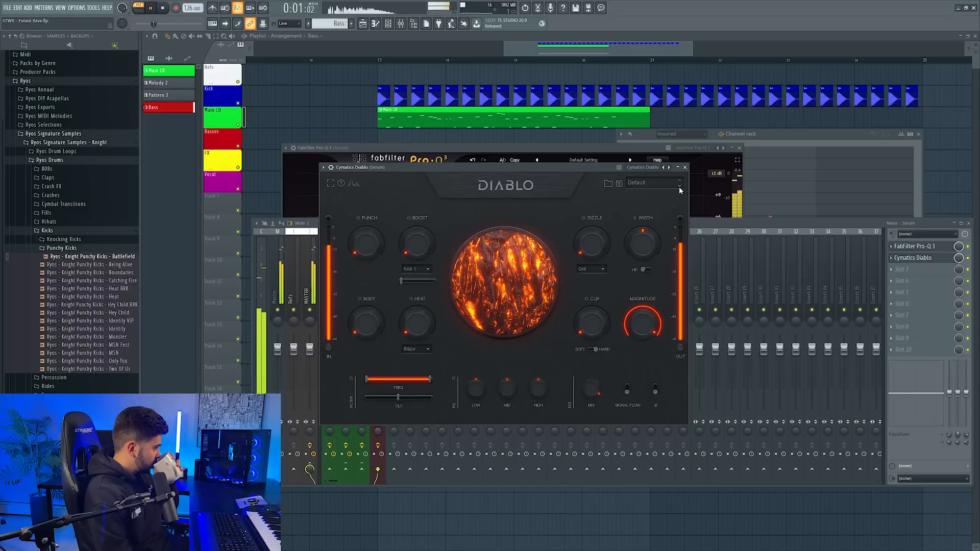
click(679, 188)
click(679, 188)
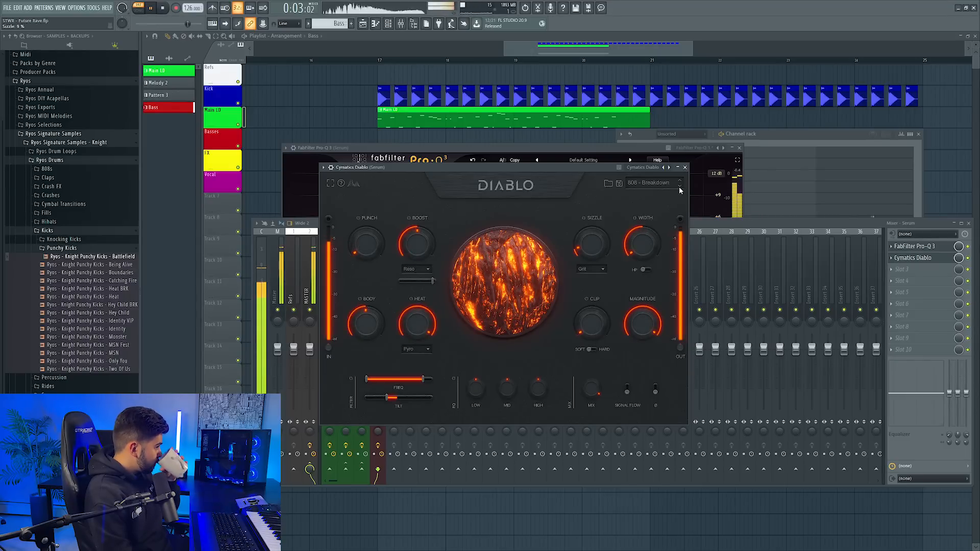
click(679, 188)
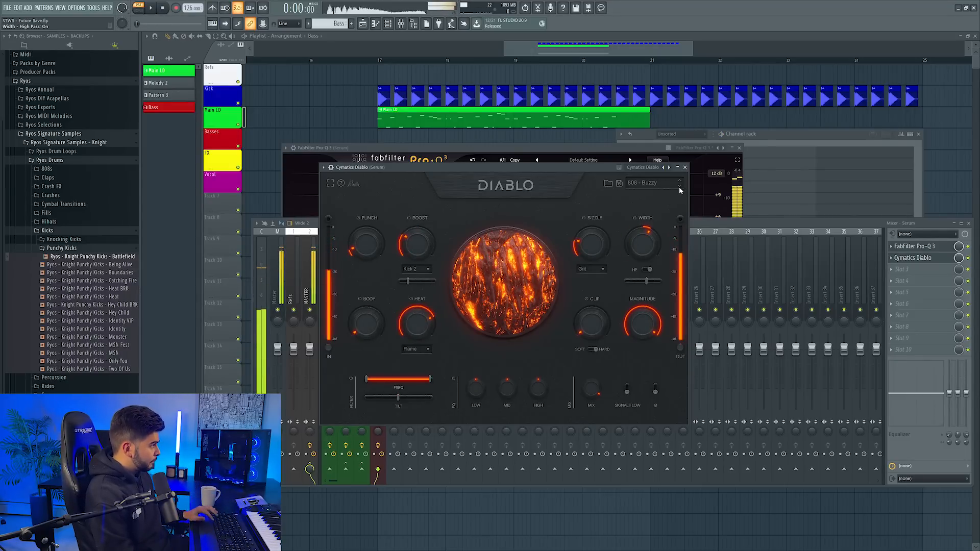
key(space)
Split the bass Serum's sustained note into shorter consecutive notes in the piano roll
click(767, 187)
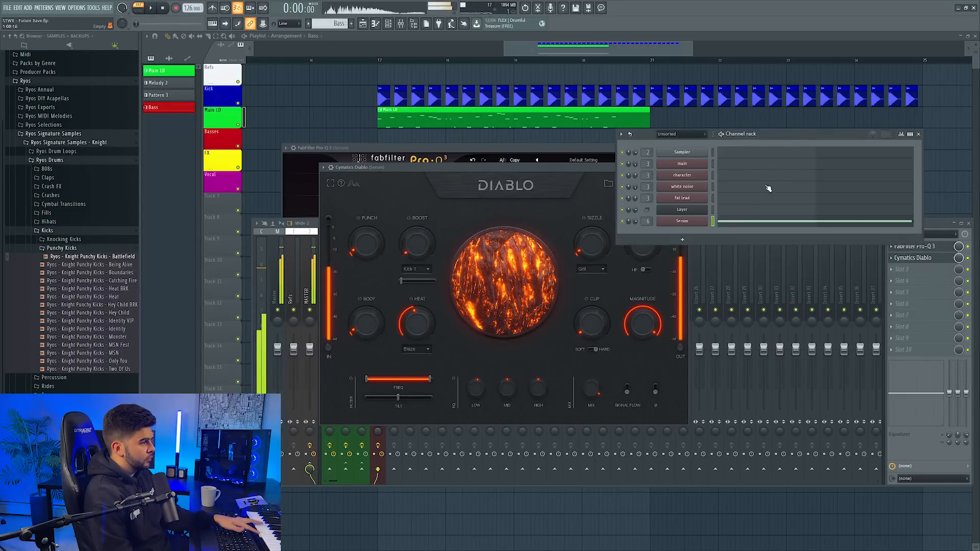
click(746, 222)
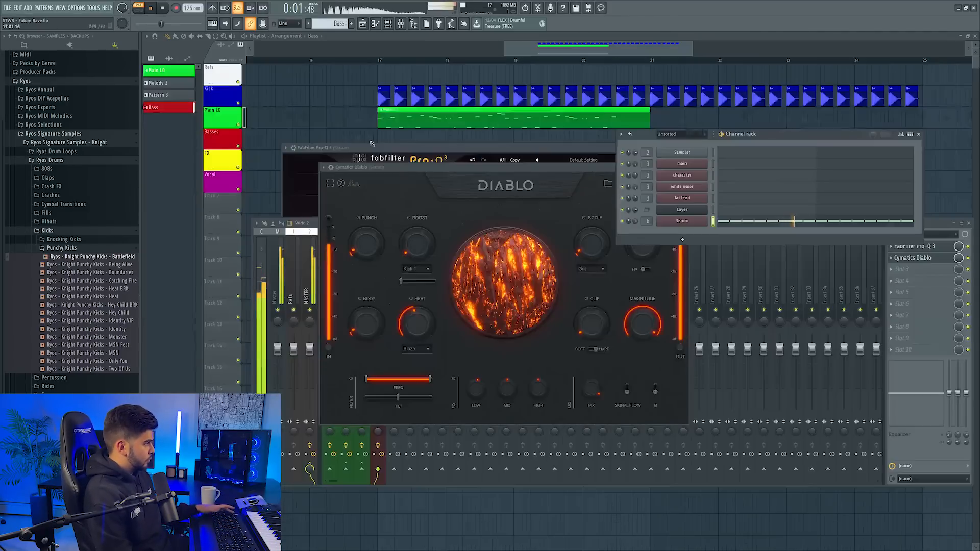
Insert Kickstart in effect slot 10 of the bass mixer track and place the Bass pattern on the Basses track at bar 17
click(913, 269)
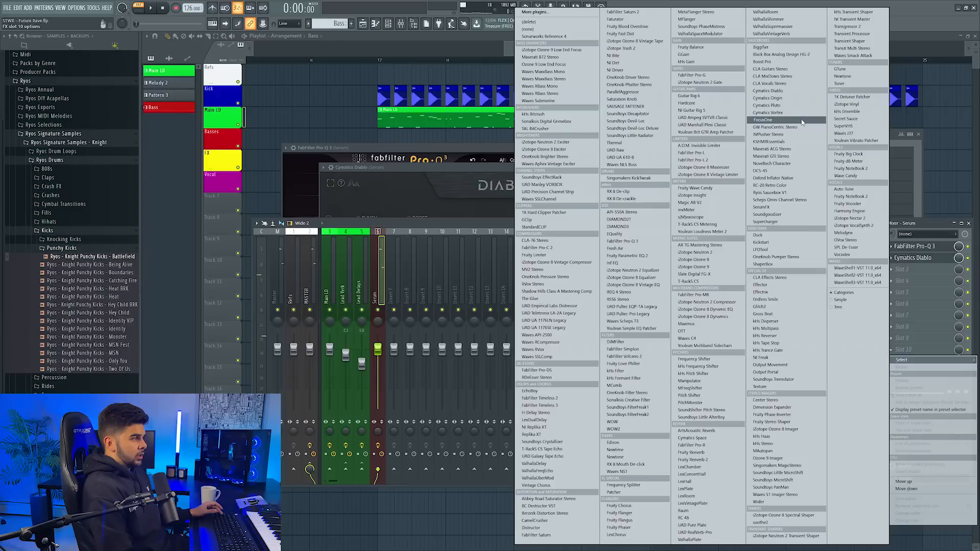
click(785, 242)
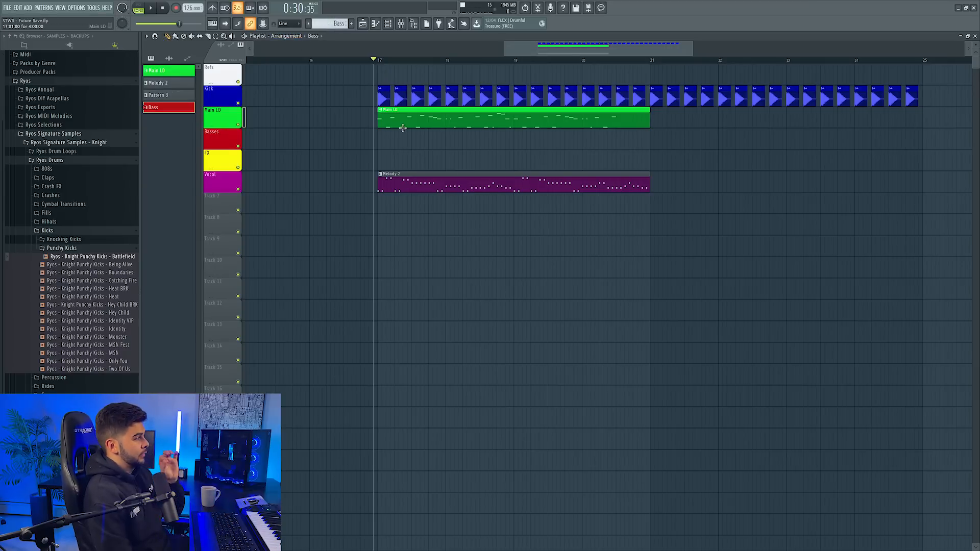
click(388, 138)
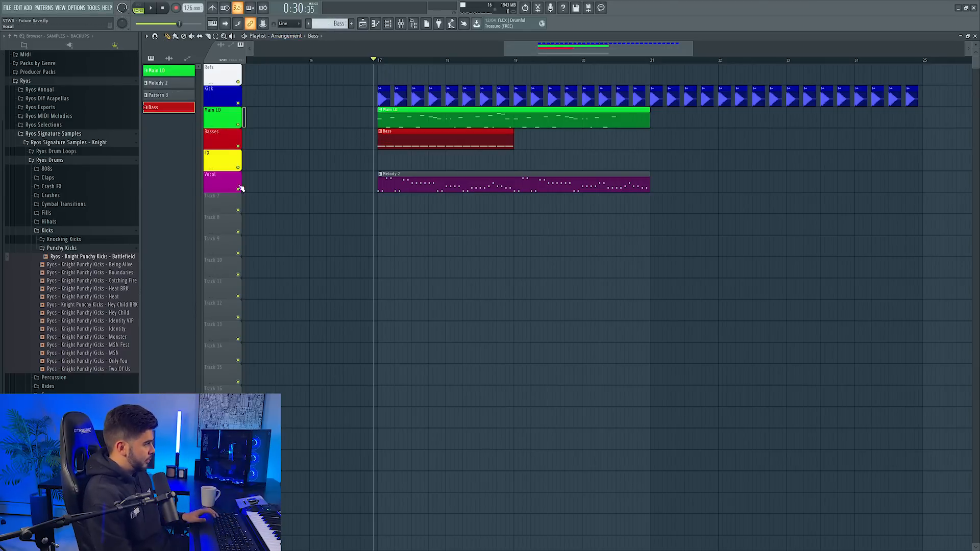
Shorten the second D5 note of the Mid Bass pattern to half its length in the Serum piano roll
key(F7)
key(space)
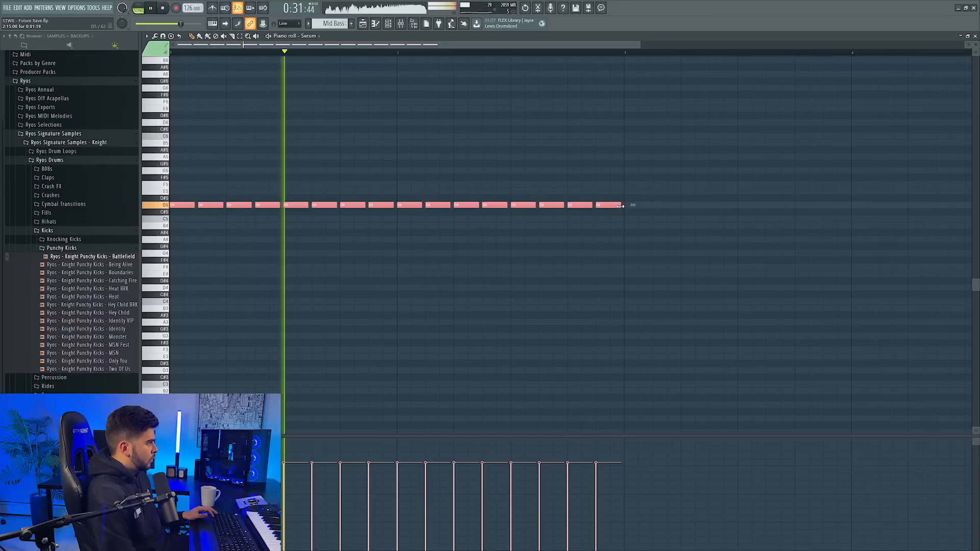
click(329, 261)
key(space)
right_click(330, 262)
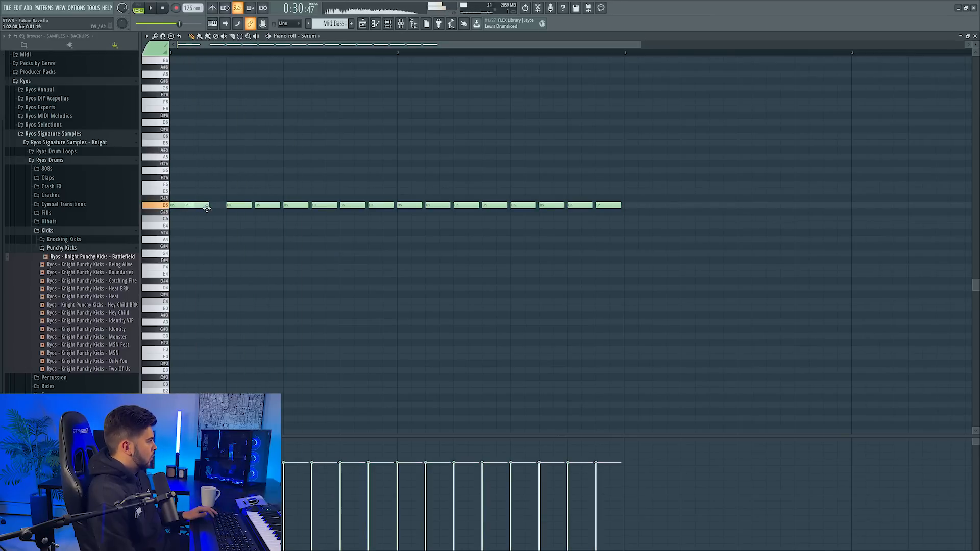
drag(227, 208, 210, 207)
key(space)
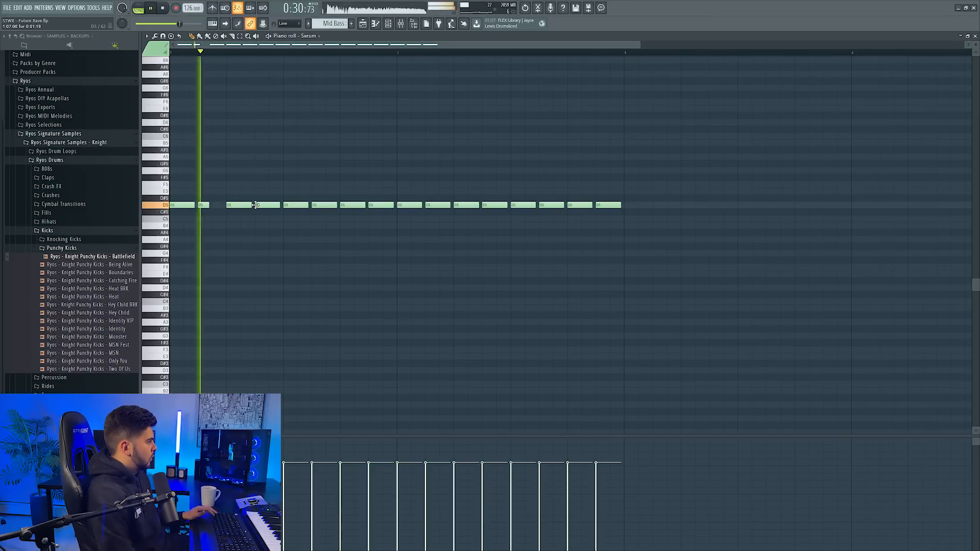
key(space)
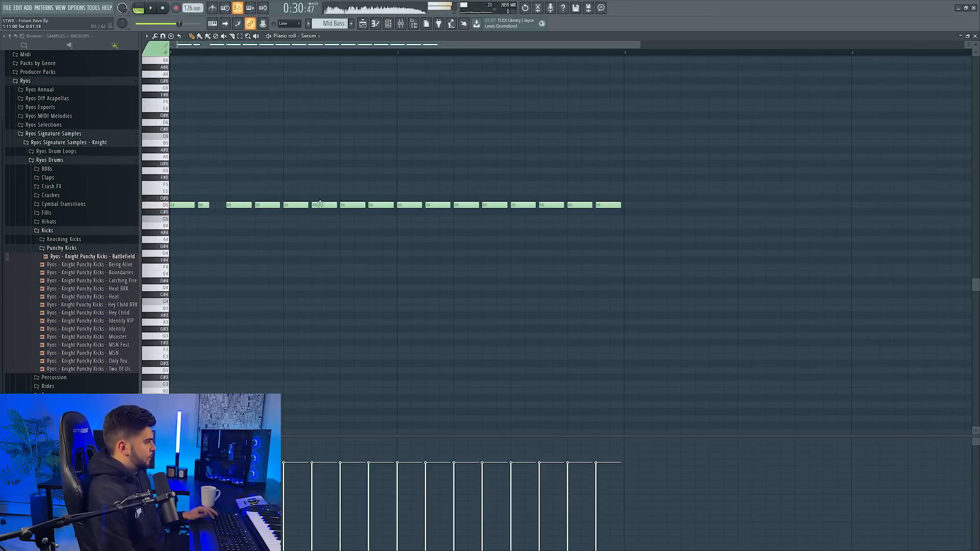
Merge the last two D5 notes of bar 1 into one longer note and add a D6 note above its second half
drag(319, 203, 394, 205)
key(space)
key(space)
right_click(382, 205)
click(388, 129)
key(space)
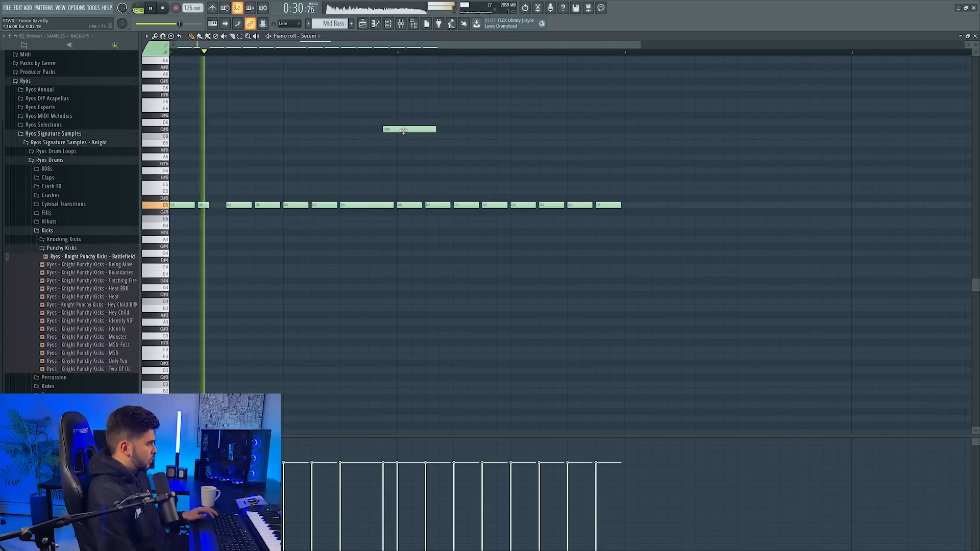
mouse_move(388, 129)
mouse_down()
mouse_move(373, 122)
mouse_move(393, 123)
mouse_up()
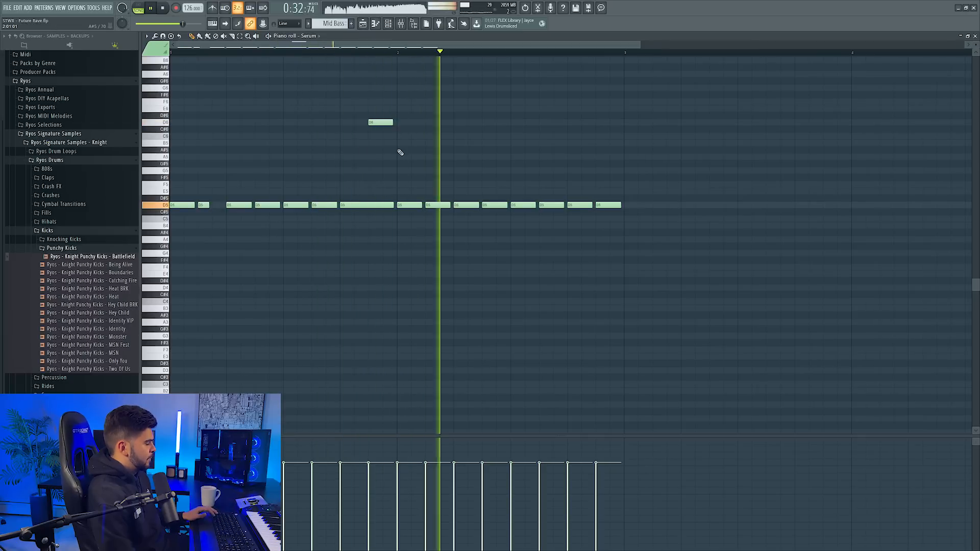
key(space)
key(space)
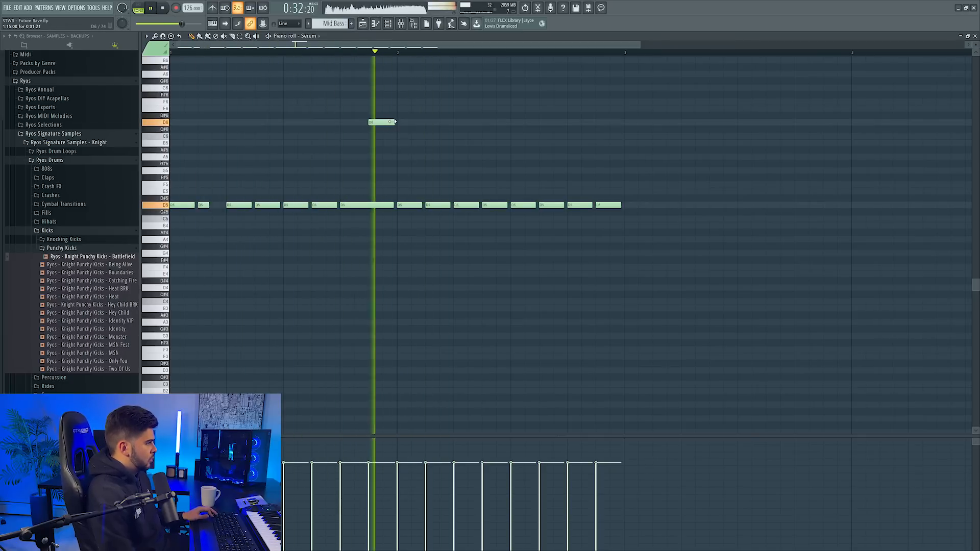
key(space)
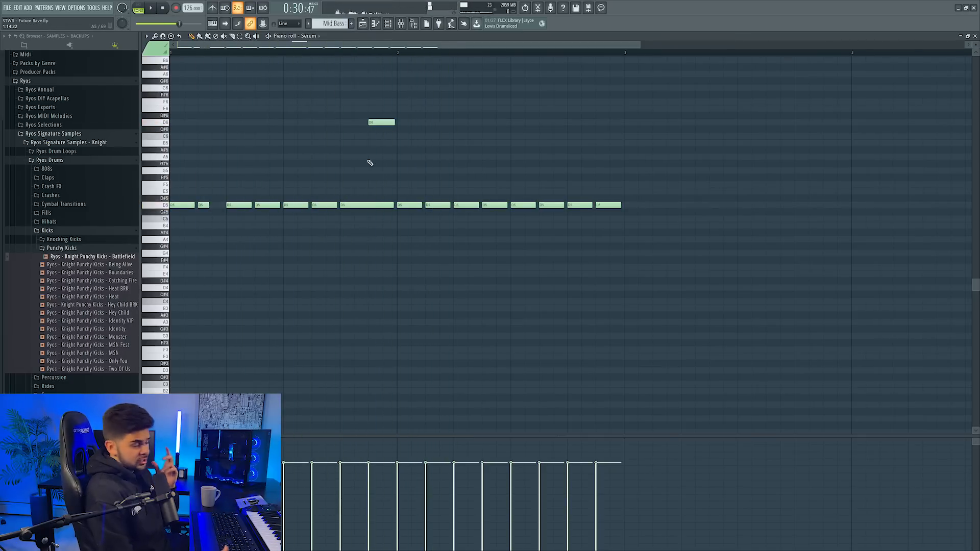
Repeat bar 1's bass rhythm in bar 2, then select the two bars and duplicate them into bars 3 and 4
scroll(437, 187, up, 1)
scroll(437, 187, down, 2)
key(F5)
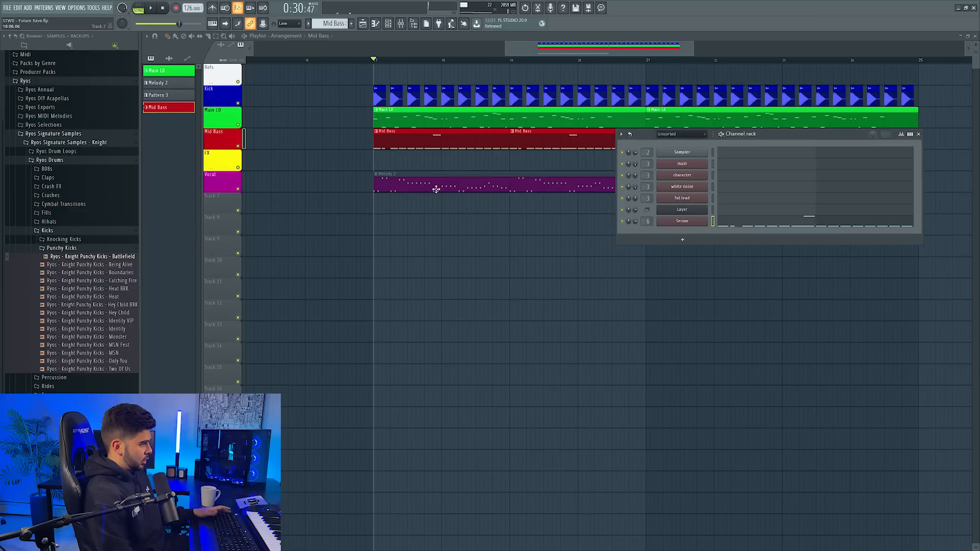
key(F7)
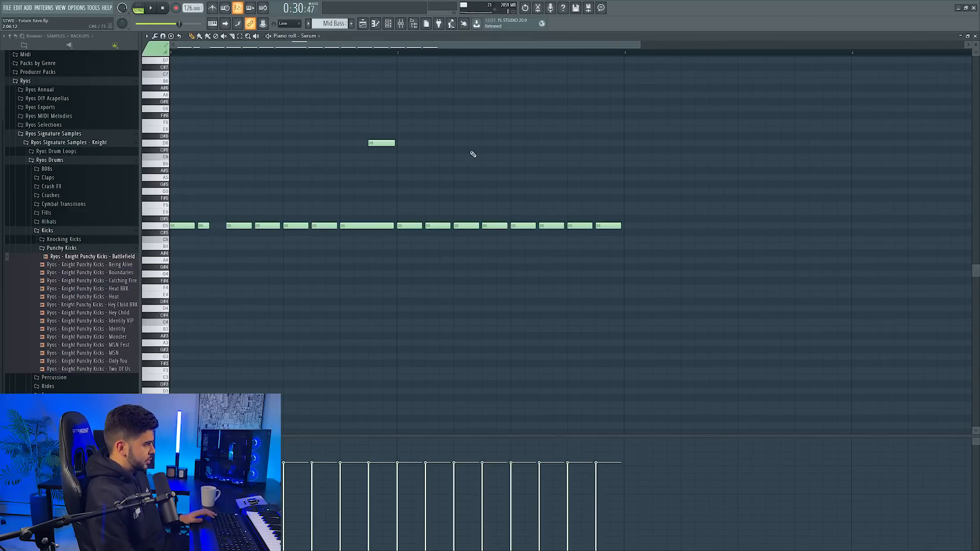
key(ctrl+z)
key(space)
drag(708, 345, 161, 116)
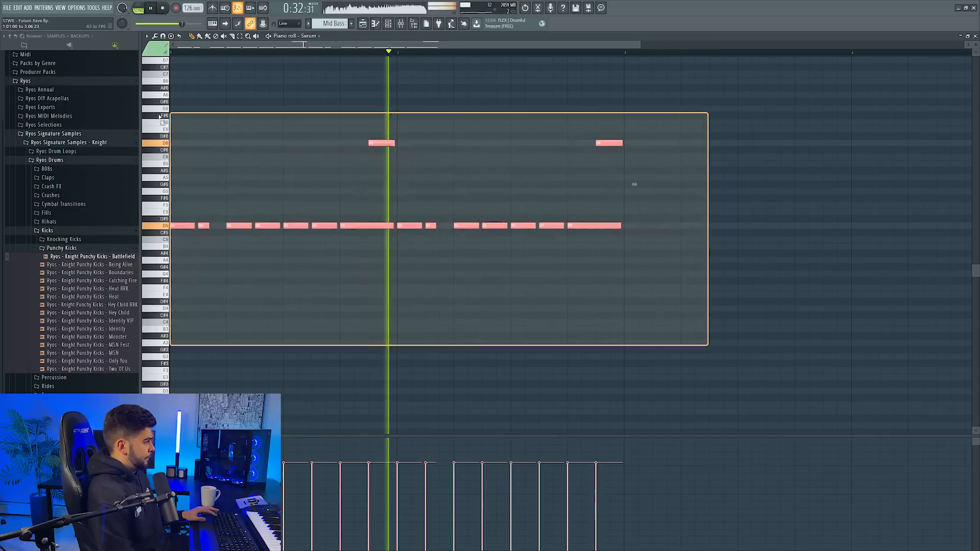
key(ctrl+b)
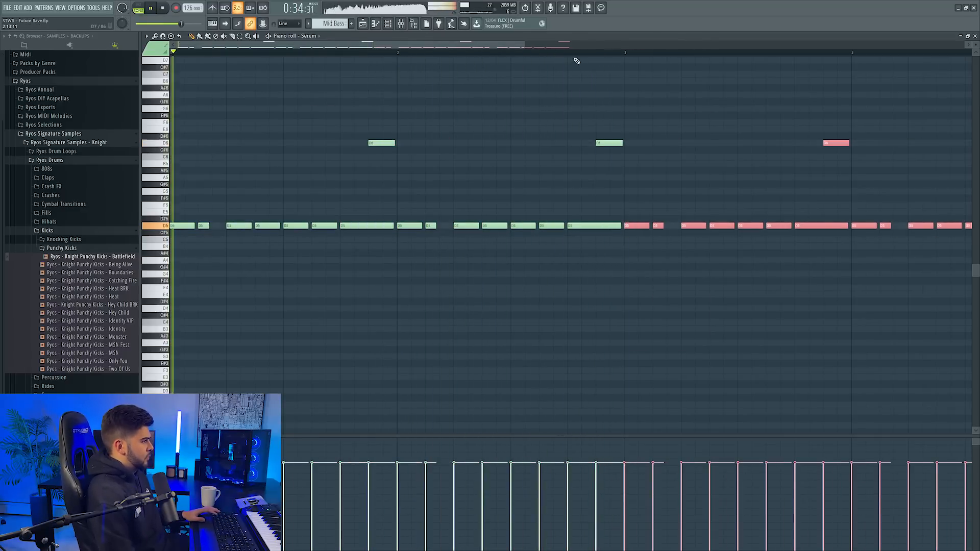
Play the extended bass in the playlist and remove the two kick clips just before bar 21
key(F5)
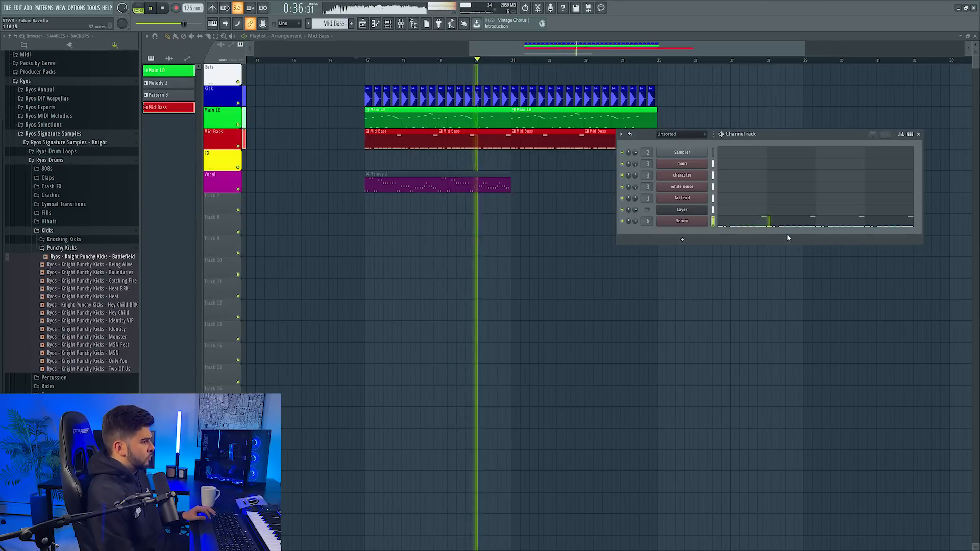
key(F7)
key(F7)
key(space)
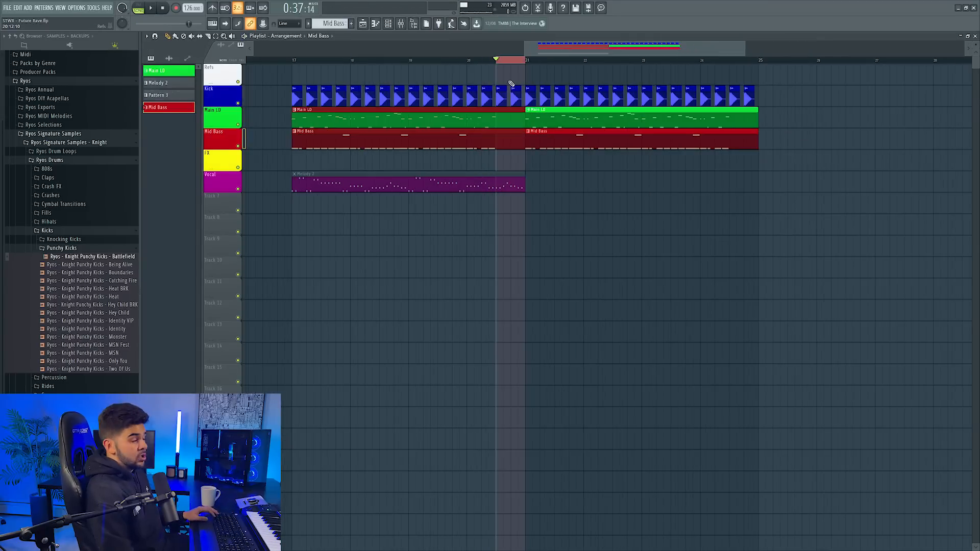
click(499, 61)
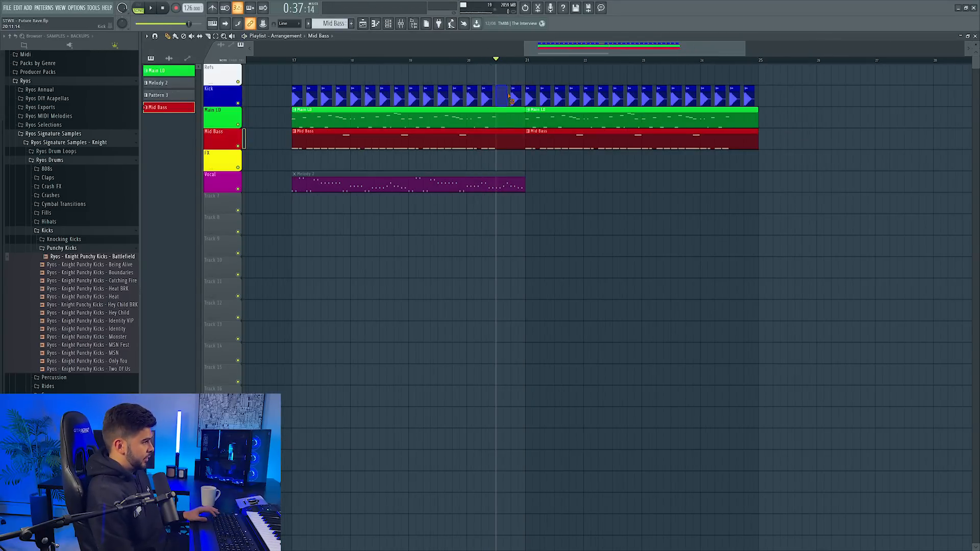
scroll(337, 24, down, 1)
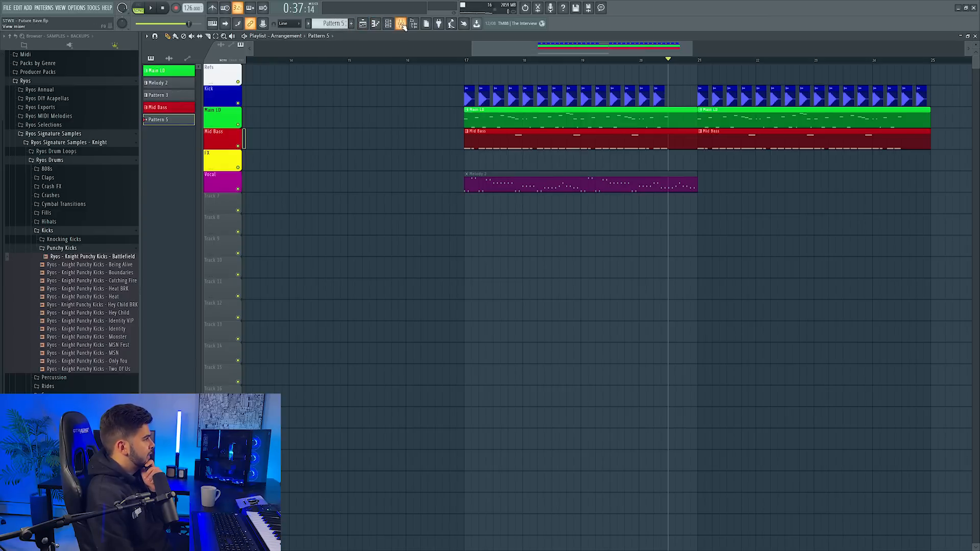
Add another Serum channel for the new Pattern 5 and open its piano roll
key(F6)
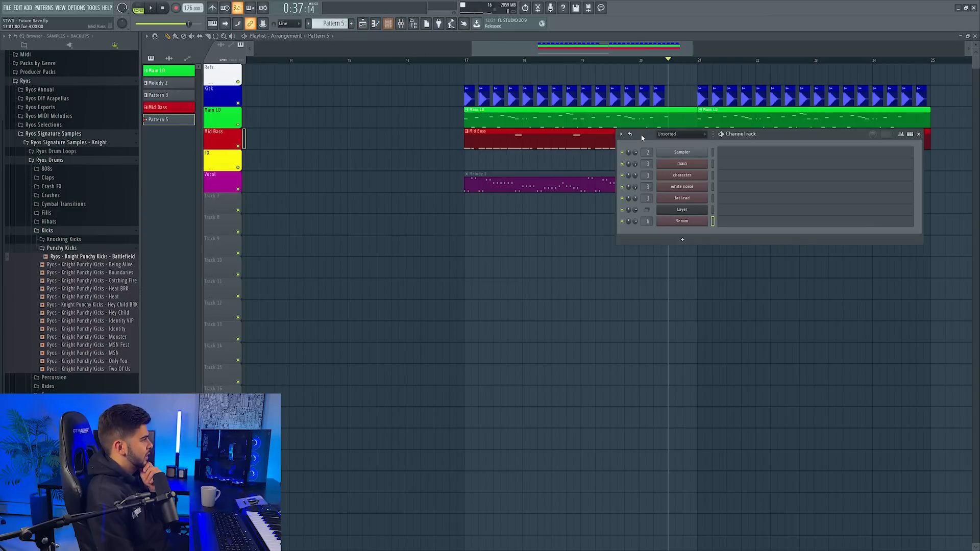
click(683, 240)
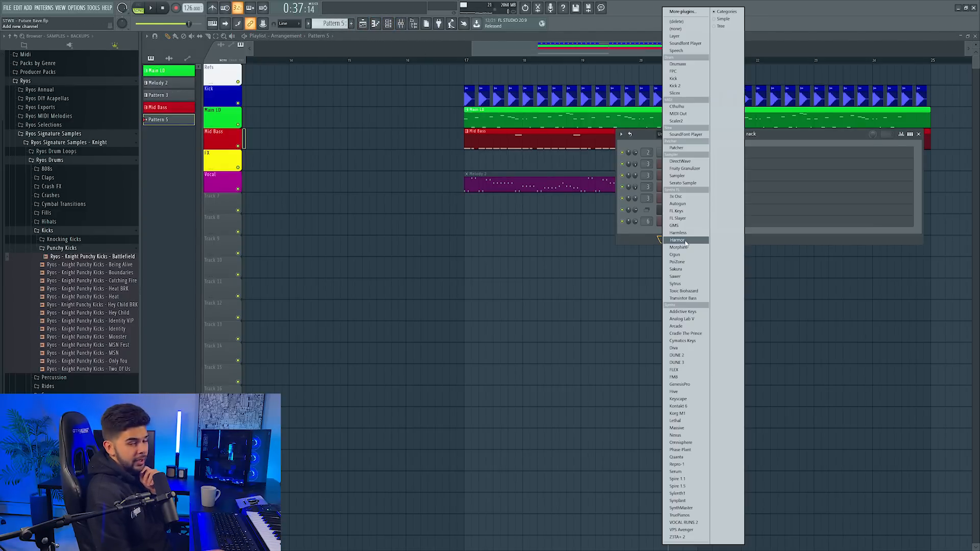
click(675, 471)
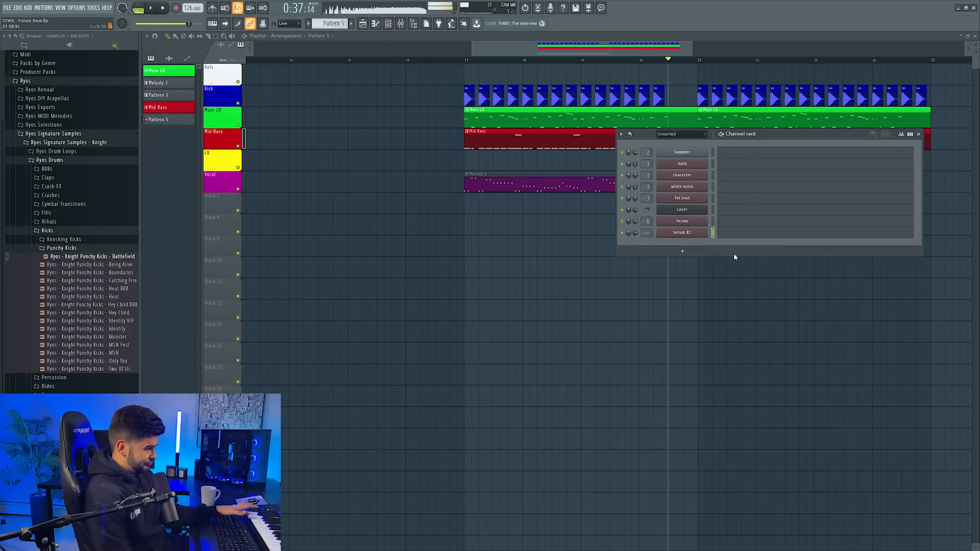
click(736, 237)
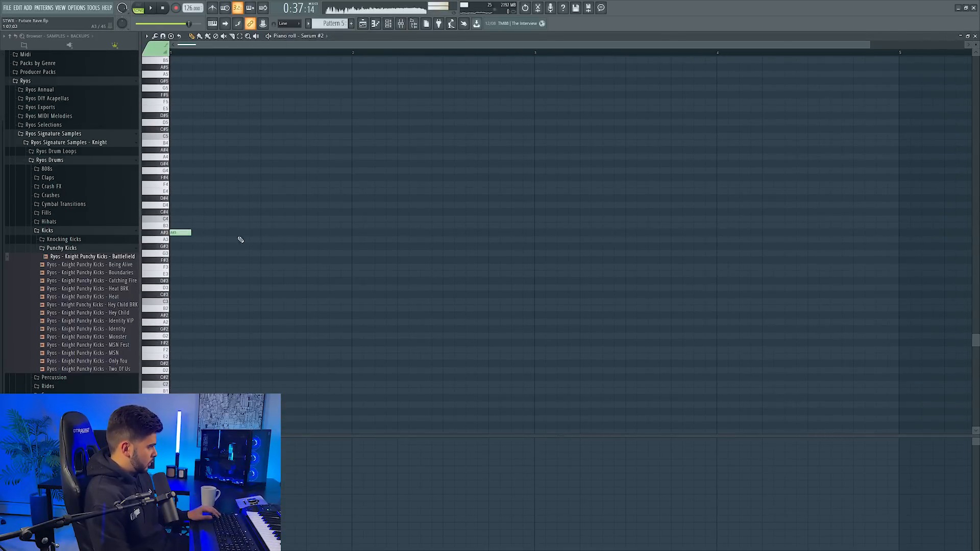
Write an A#3 note followed by an A3 note, each one beat long, for the fill
drag(192, 232, 260, 232)
click(263, 239)
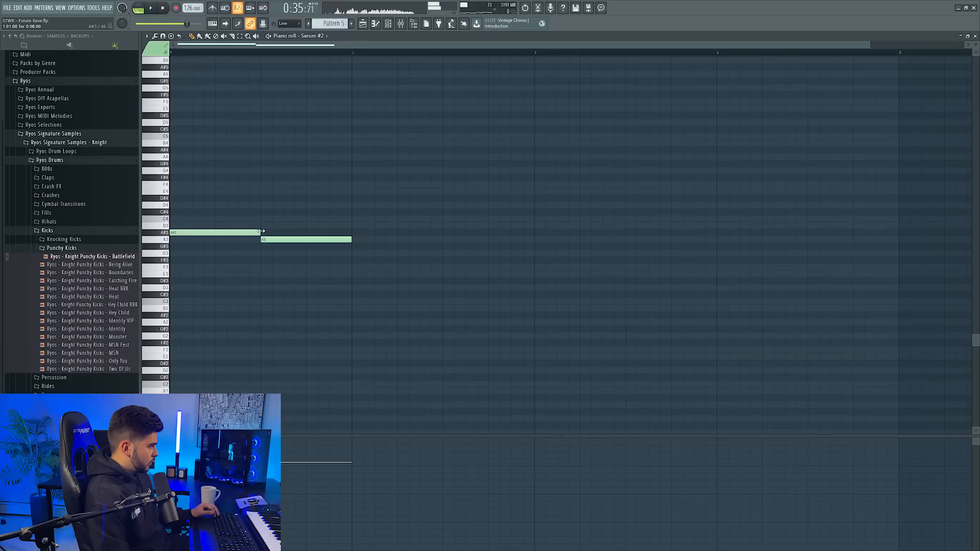
click(220, 246)
right_click(268, 239)
right_click(225, 246)
click(222, 239)
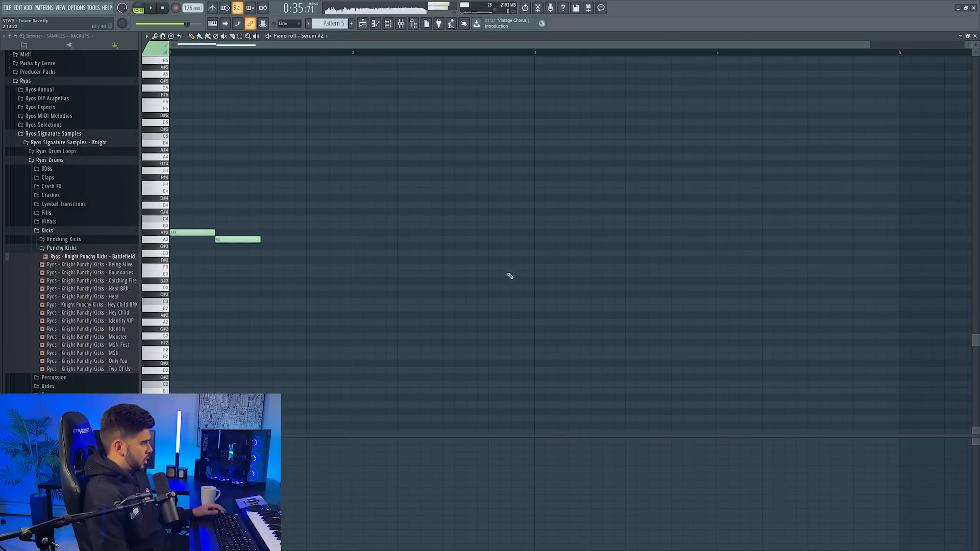
Place the Zoopersaw Fill pattern on its own track from the kick gap before bar 21 and erase the extra clip
key(Escape)
key(space)
key(F6)
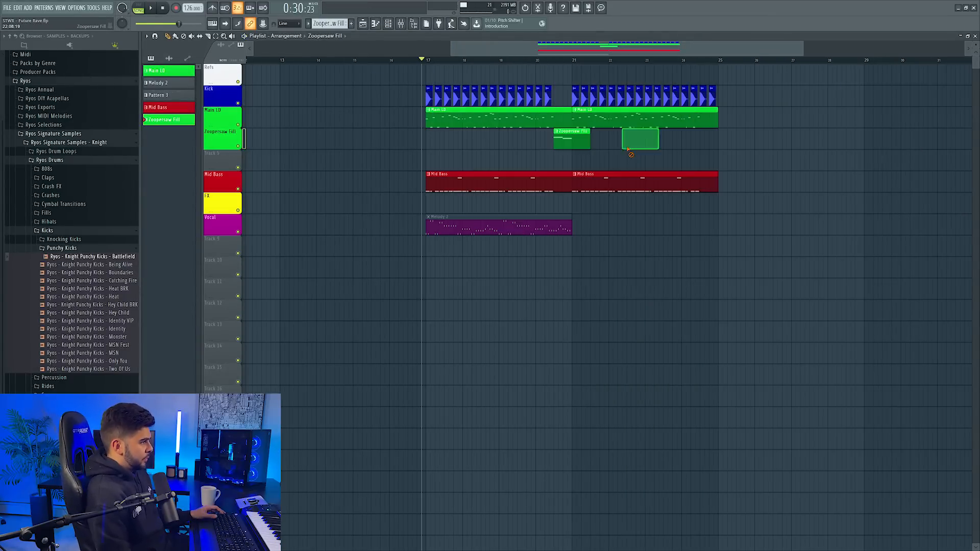
drag(624, 132, 582, 153)
right_click(583, 152)
Insert FocusOne in the first effect slot of the fill Serum's mixer track, audition the fill and open the second slot
key(F6)
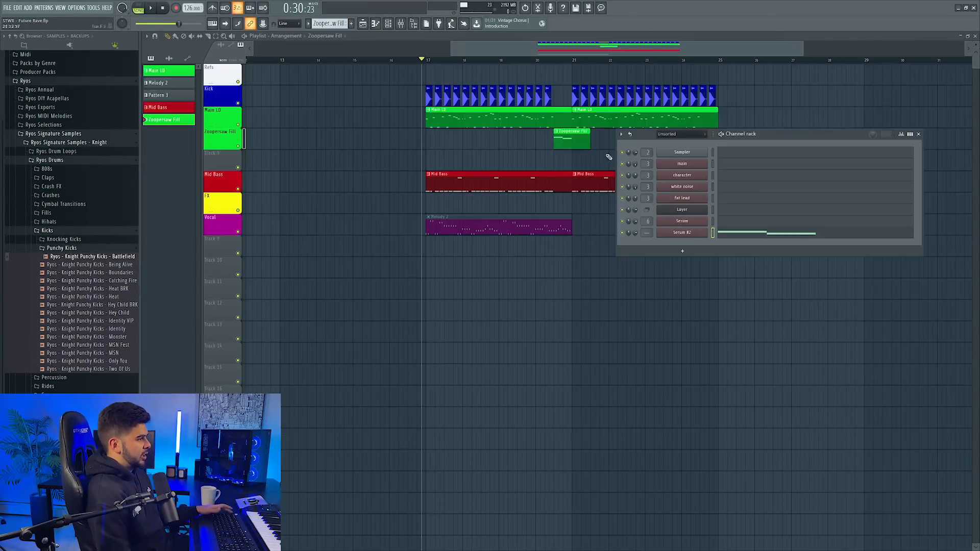
click(687, 233)
key(F9)
click(903, 247)
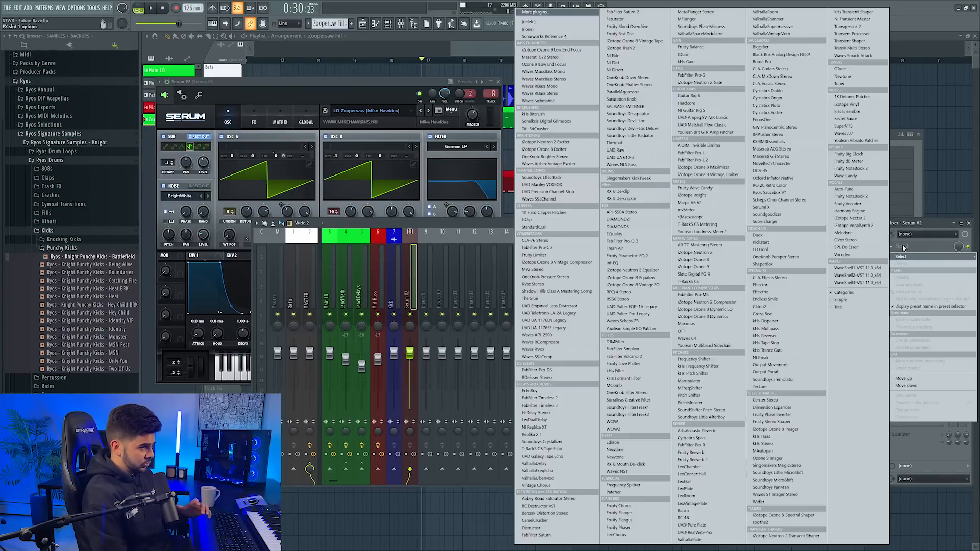
click(784, 120)
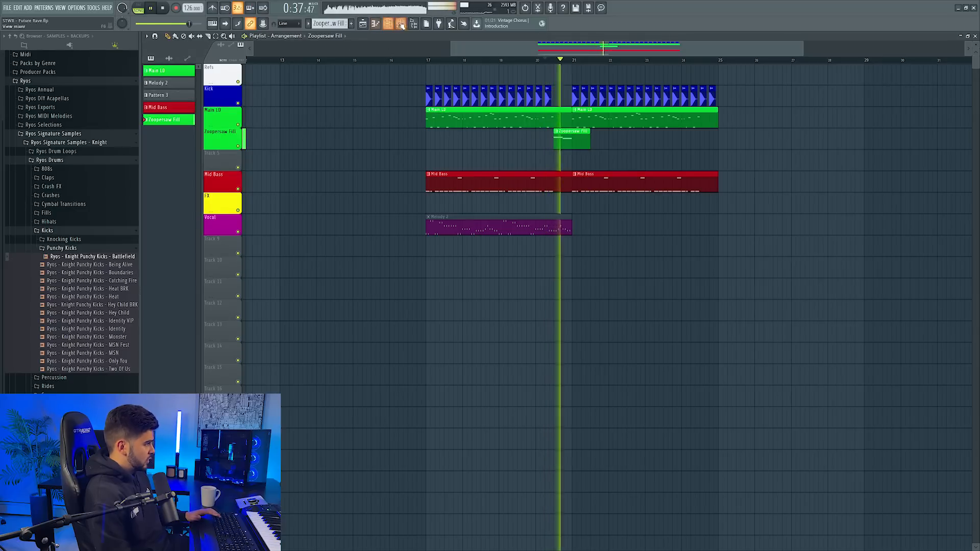
key(F9)
key(space)
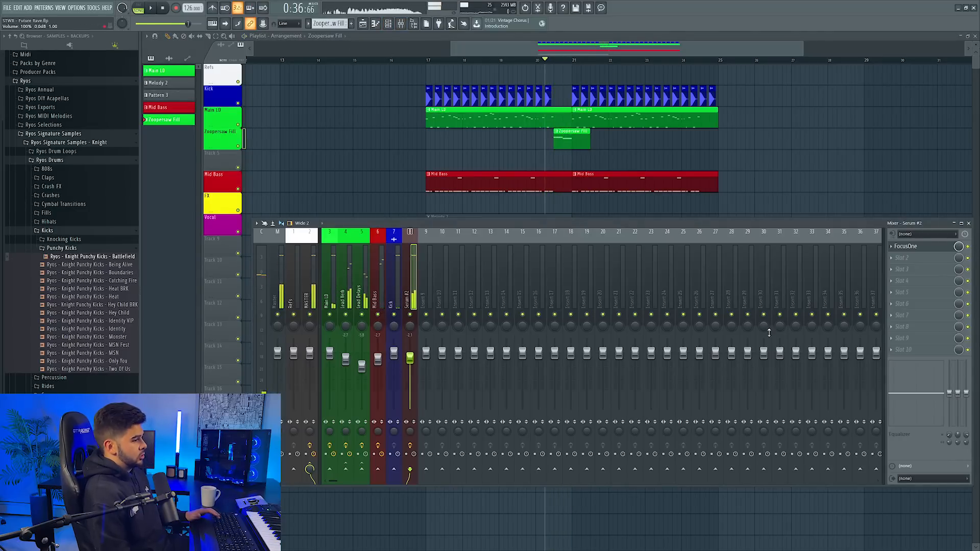
click(918, 258)
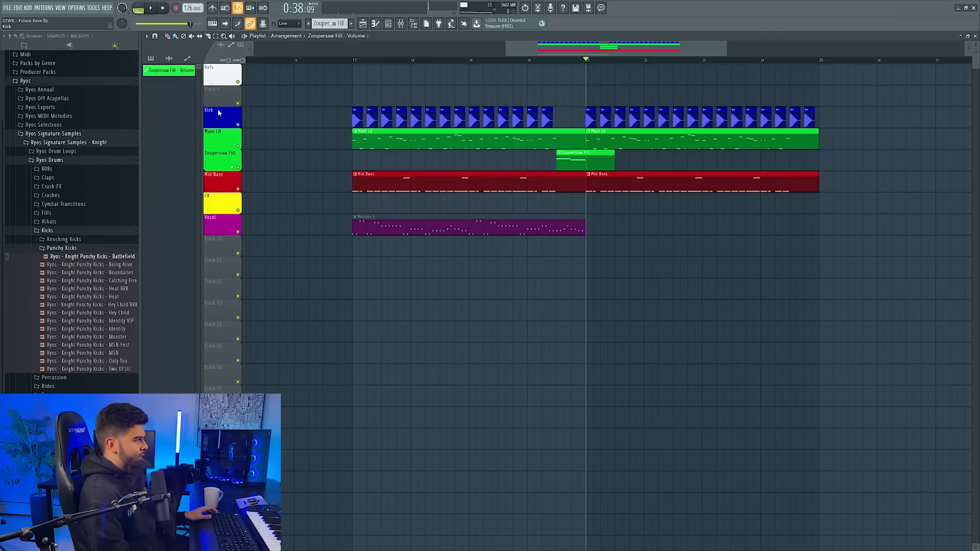
Shift Main LD and the tracks under it down to leave three empty tracks below Kick
scroll(217, 117, up, 1)
scroll(222, 223, down, 2)
scroll(223, 182, down, 2)
scroll(225, 140, down, 1)
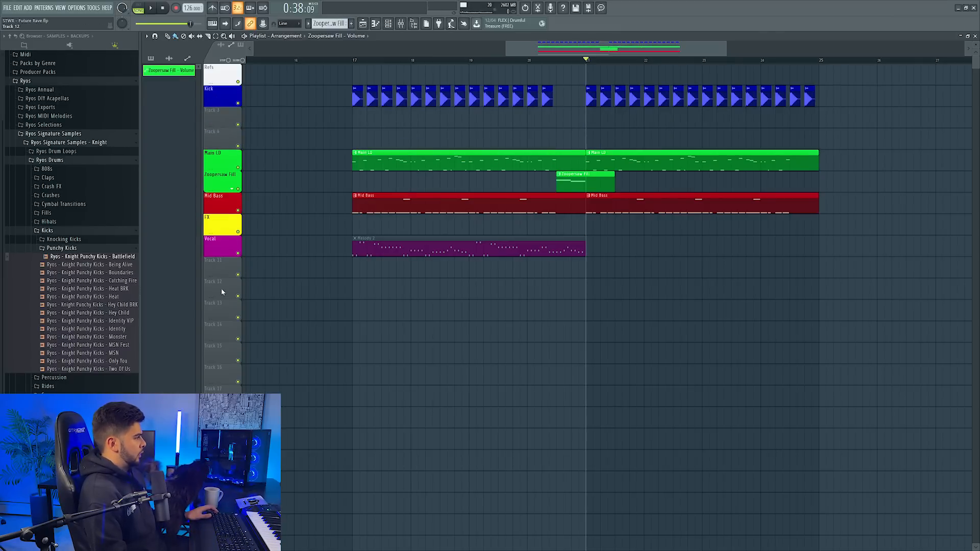
scroll(222, 245, down, 2)
scroll(224, 203, down, 2)
scroll(224, 160, down, 1)
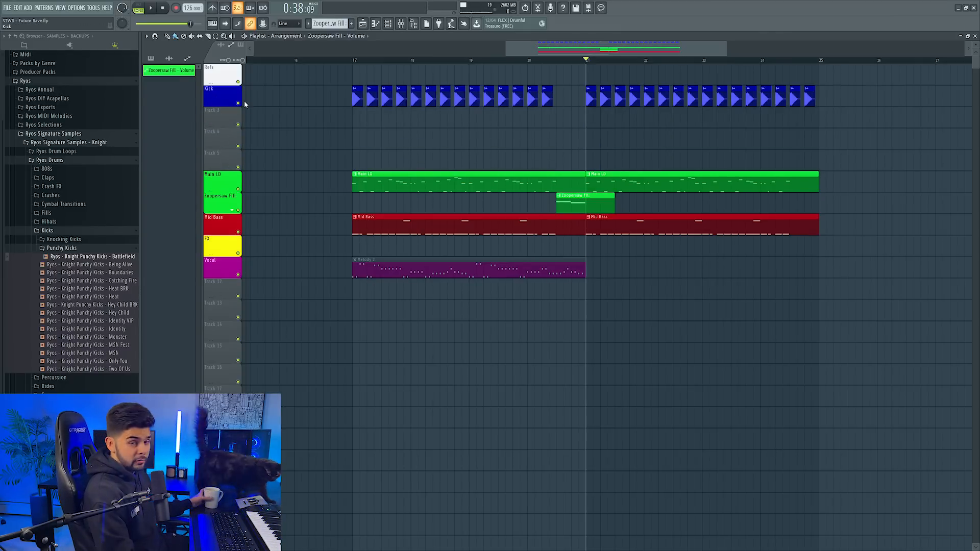
Audition the 4x4 clap loops and place Ryos - Knight Clap Loops 4x4 - Heat BLD at bar 21 on the track below Kick
click(65, 177)
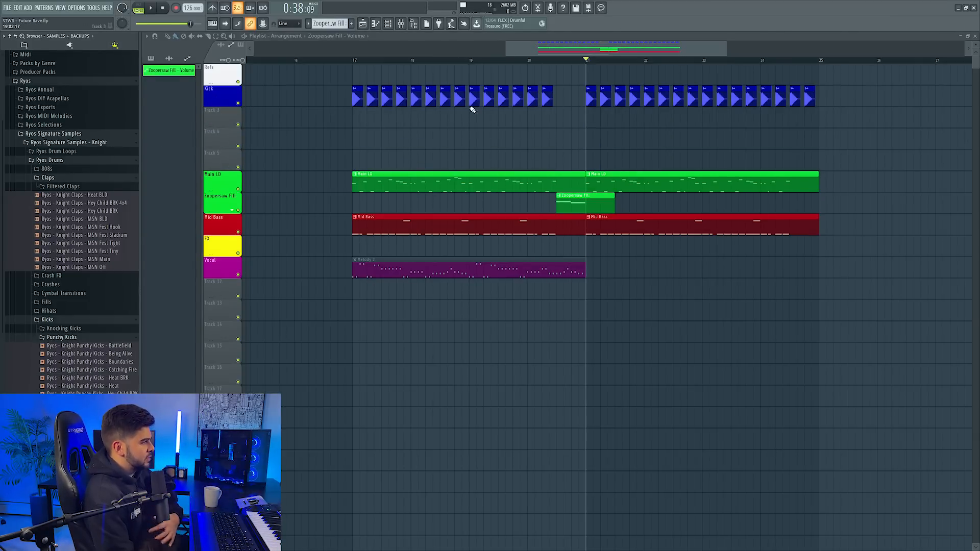
click(67, 152)
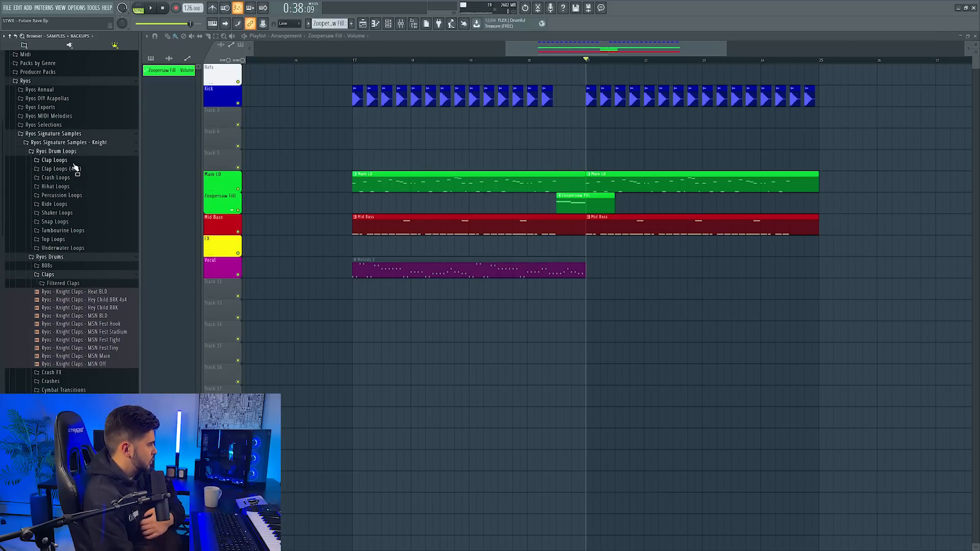
click(74, 170)
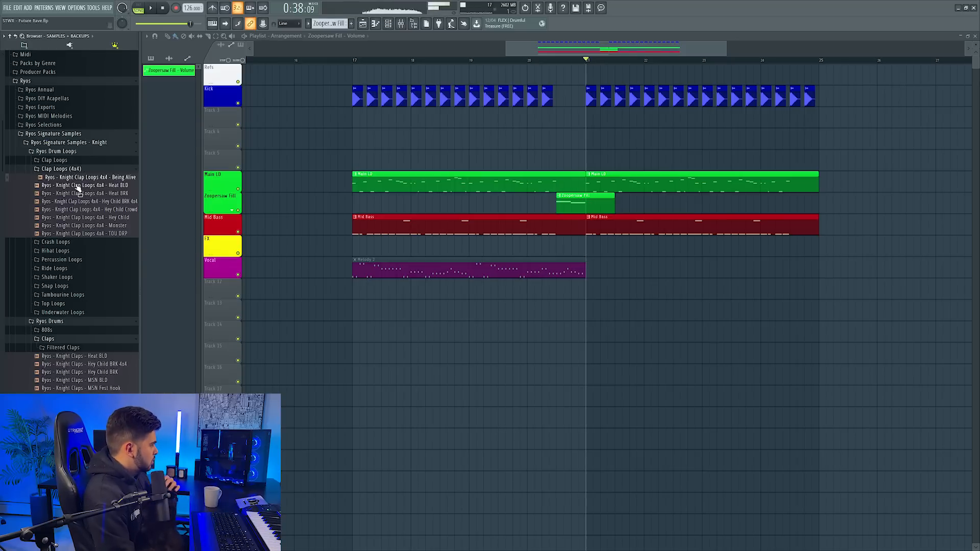
click(77, 185)
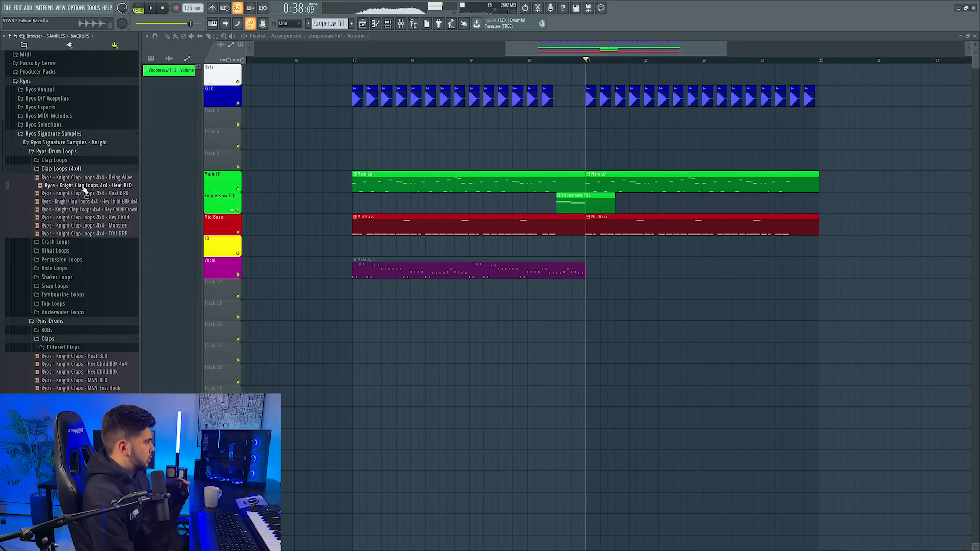
drag(84, 187, 604, 119)
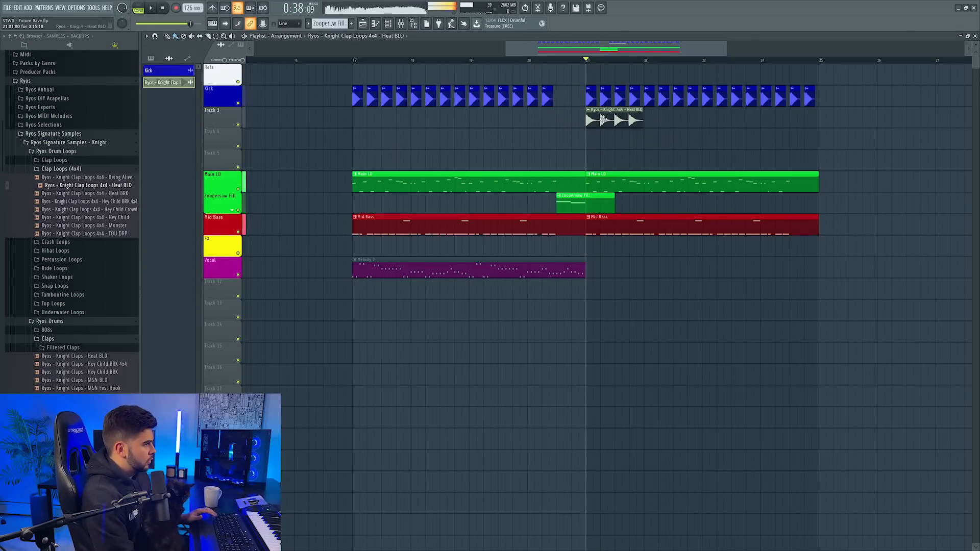
Route the clap loop to its own Clap mixer track at -6.3 dB and repeat the clip up to bar 25
click(588, 110)
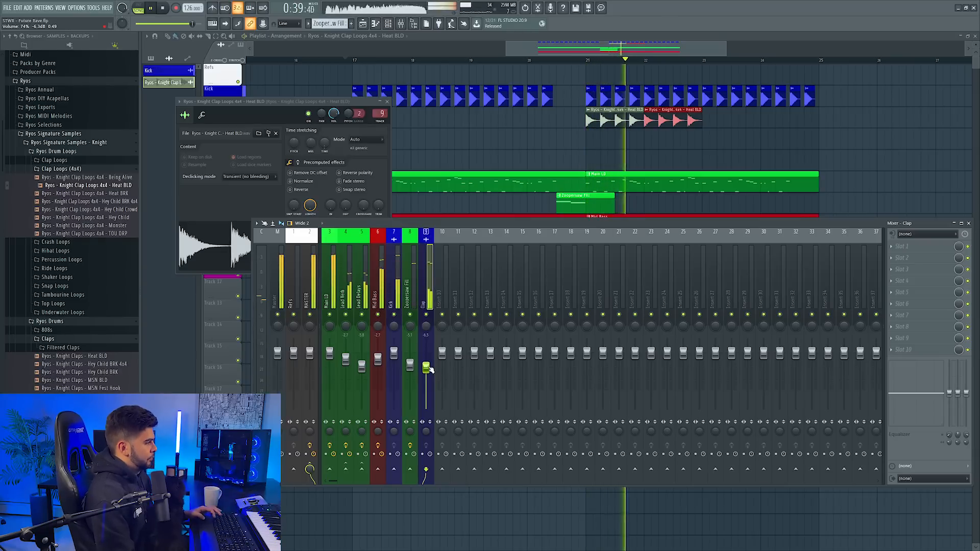
click(709, 120)
click(771, 121)
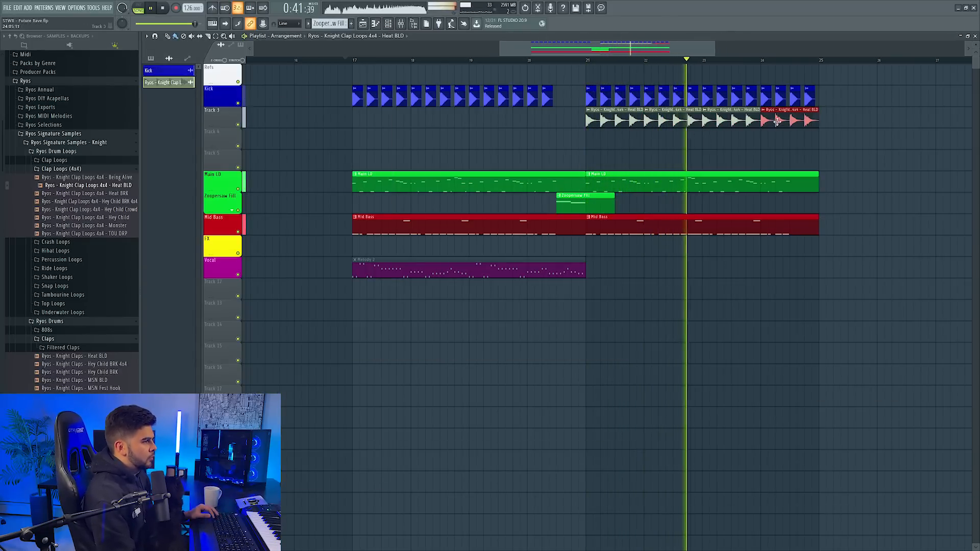
Rename the clap loop's playlist track as Clap, colour it dark blue and stop playback
right_click(223, 108)
click(230, 111)
click(220, 108)
click(244, 229)
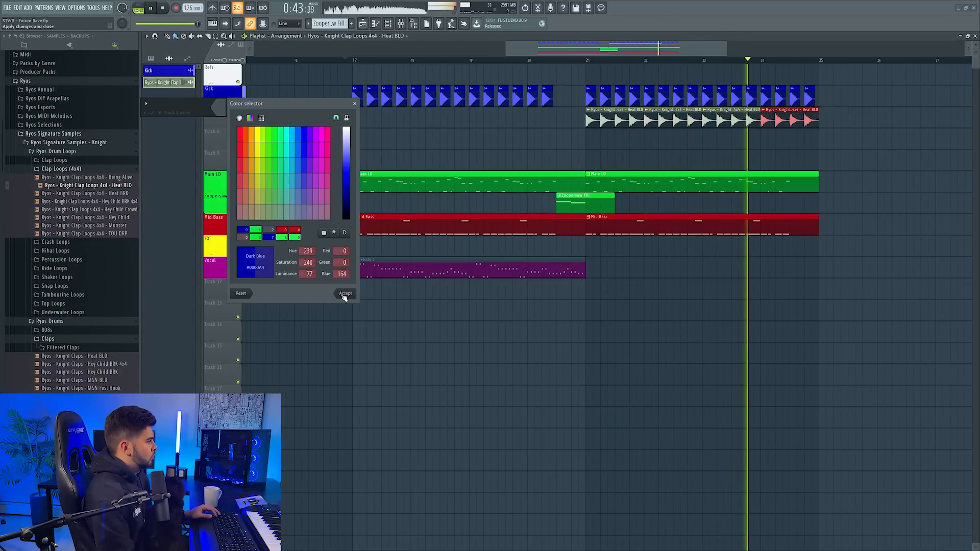
click(345, 293)
text(Cla)
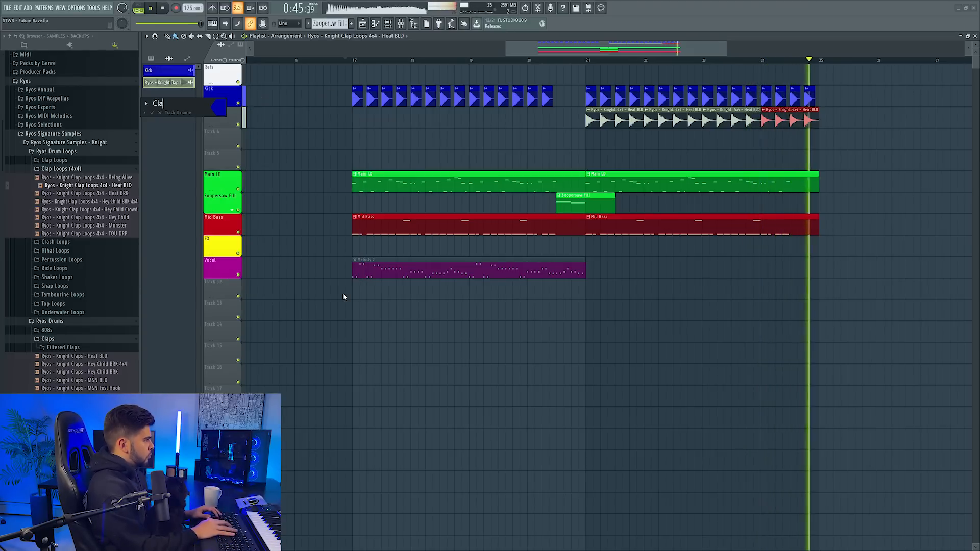
text(p)
key(Return)
key(space)
Copy the Mid Bass notes into a new Sub Bass pattern and add a new Serum channel to play them
double_click(441, 228)
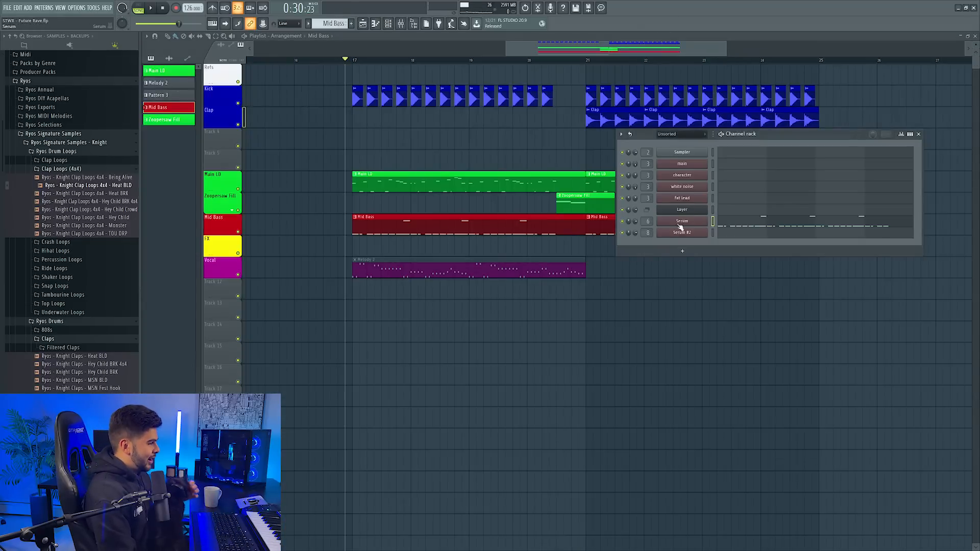
right_click(681, 227)
click(542, 192)
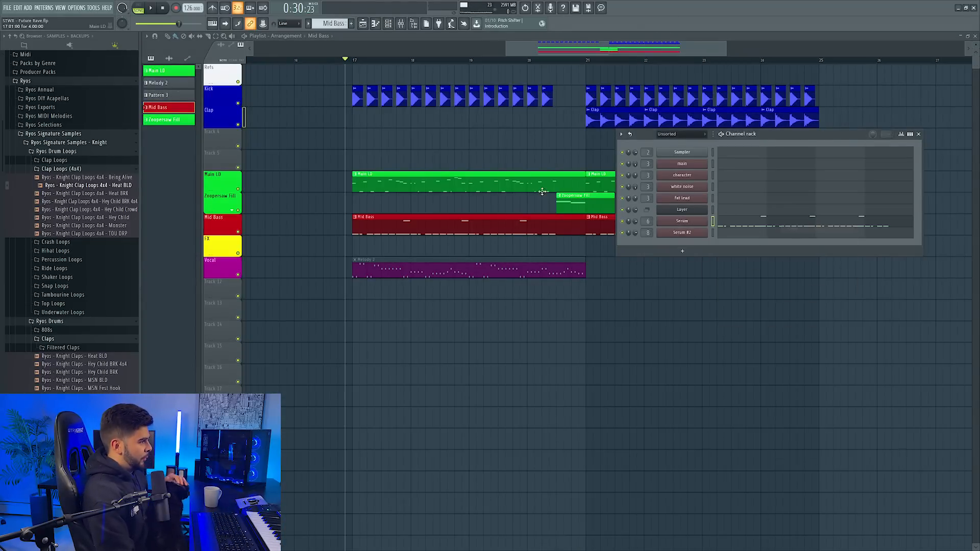
click(351, 23)
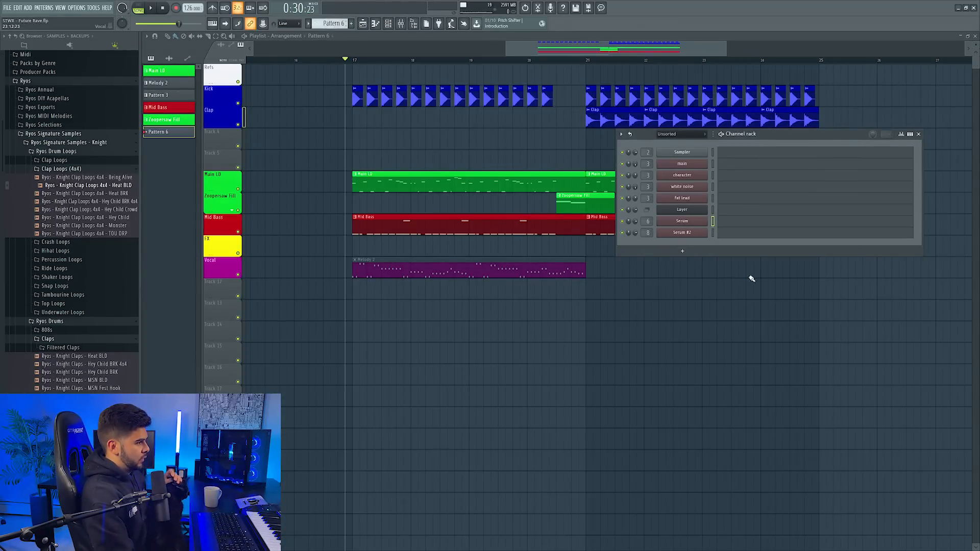
click(682, 251)
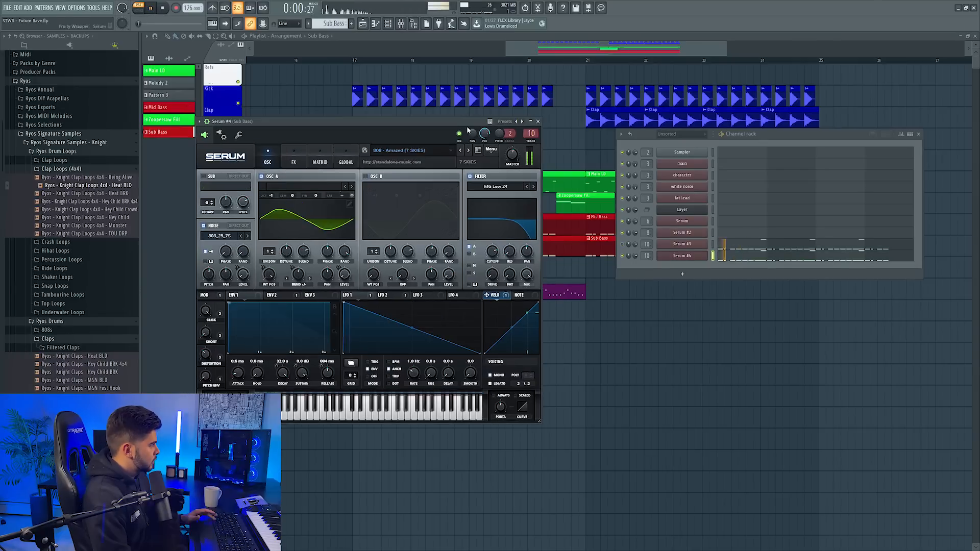
Audition the Serum 808 presets against the Sub Bass pattern and settle on 808 - Army (7 SKIES)
click(468, 150)
key(space)
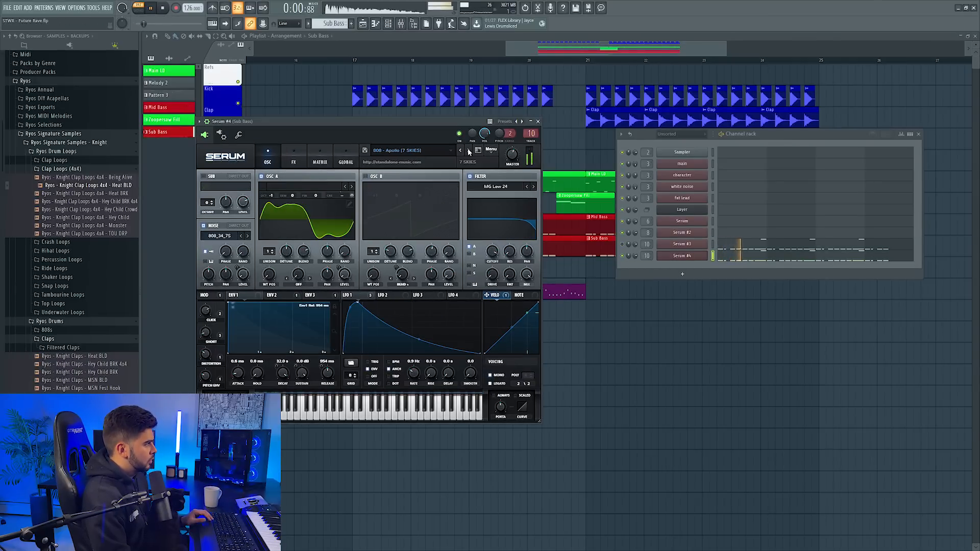
click(469, 150)
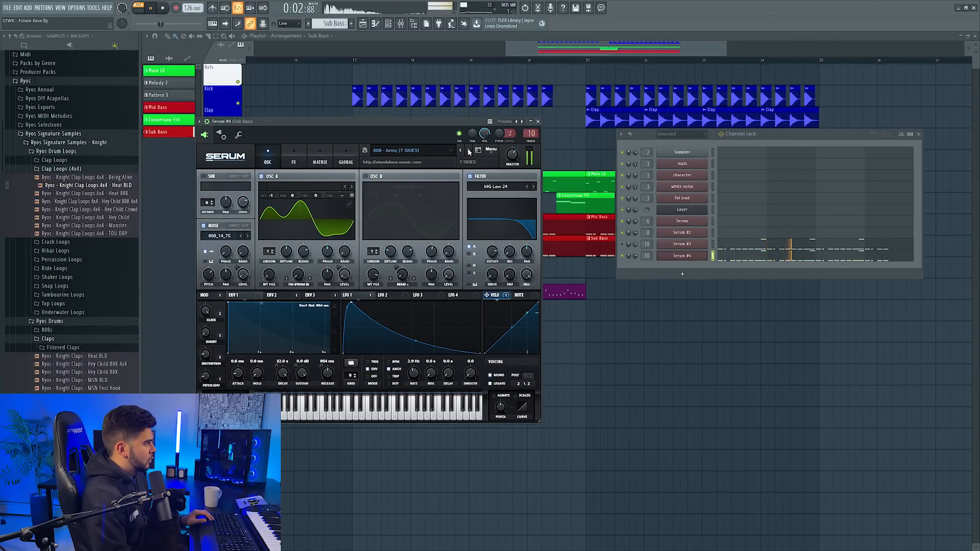
click(469, 151)
click(462, 151)
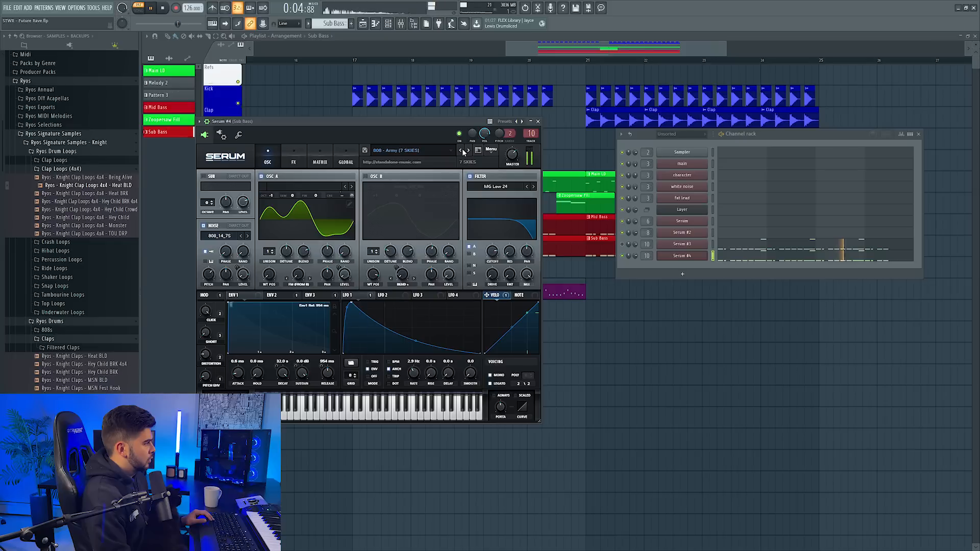
Insert Cymatics Diablo, Waves RBass Mono and Kickstart on the Sub Bass mixer track and compare the mix with Mid Bass muted
click(402, 24)
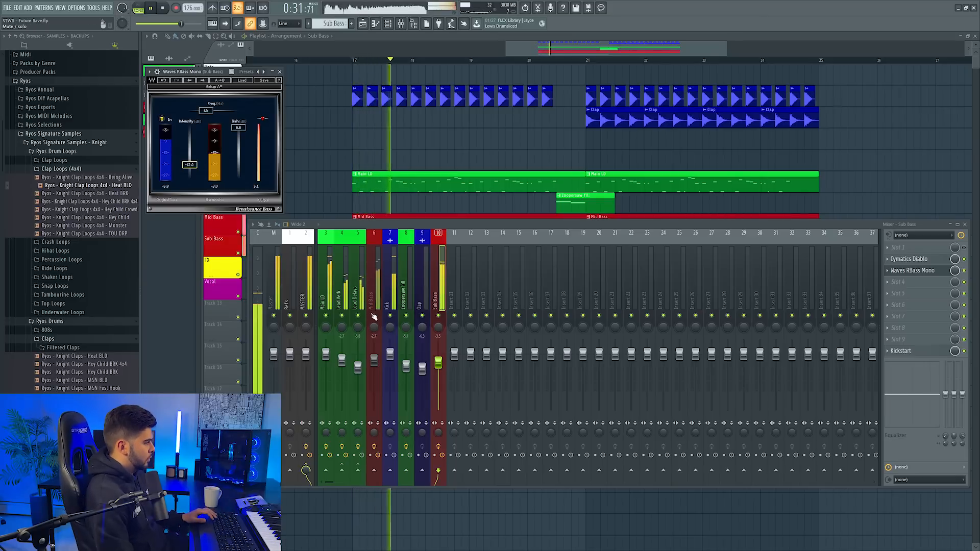
key(Escape)
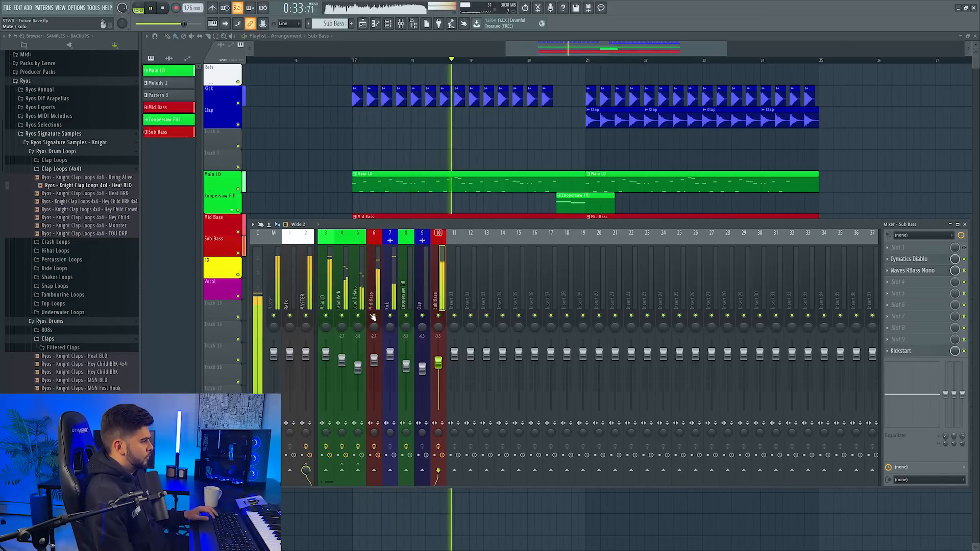
Insert Soundtoys Decapitator in the fourth effect slot of the Mid Bass mixer track and adjust its Drive during playback
click(377, 284)
key(space)
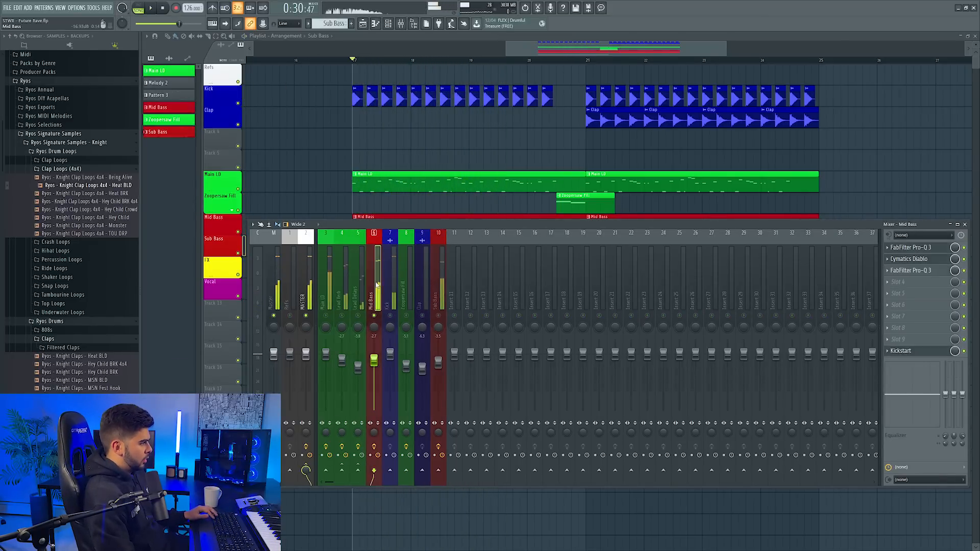
click(931, 284)
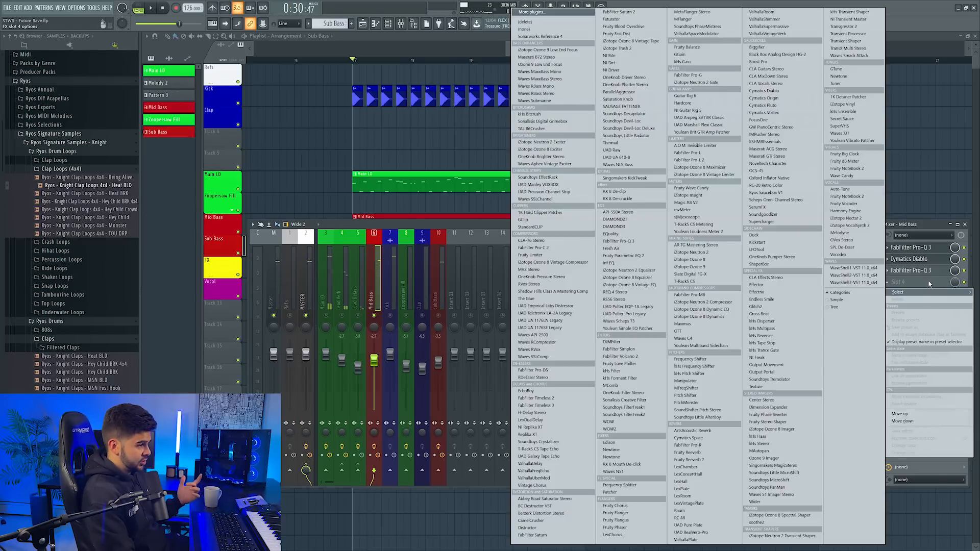
click(630, 112)
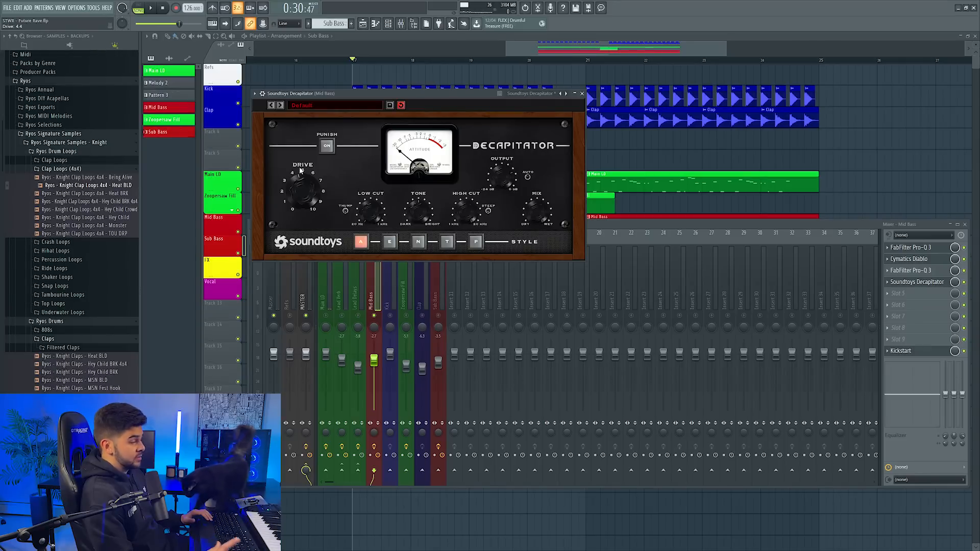
key(space)
drag(312, 191, 307, 186)
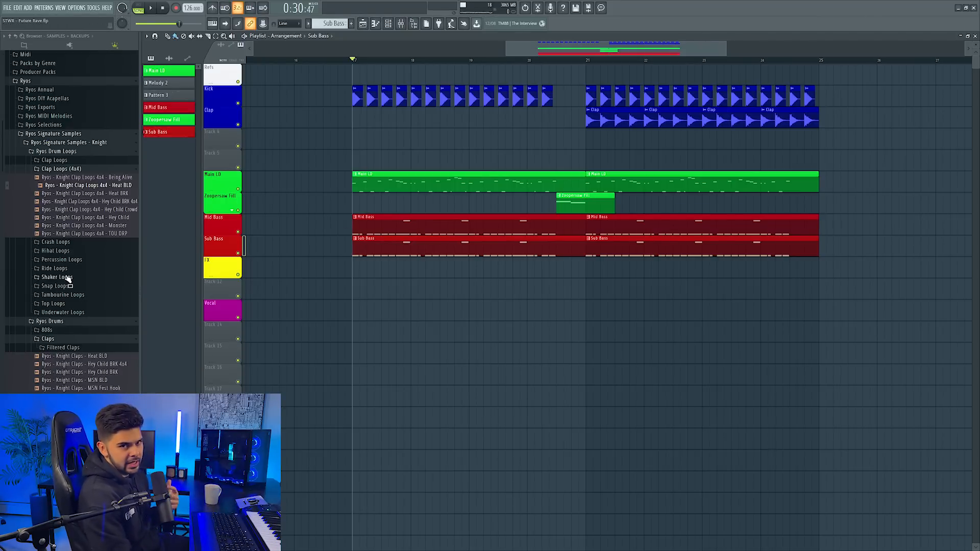
Audition the crowd samples and place Ryos - Knight Crowds - Monster from bar 17 on the empty track below FX
scroll(62, 332, down, 7)
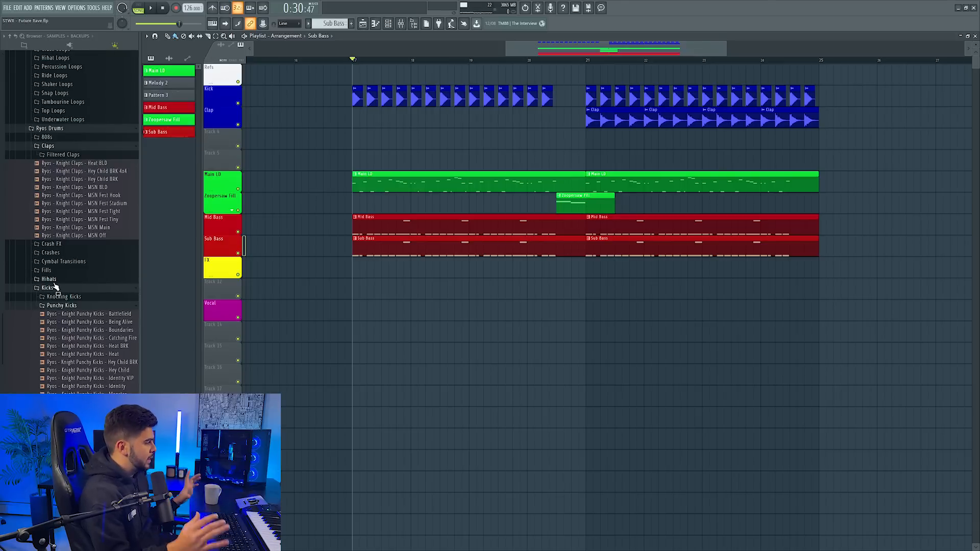
click(46, 287)
click(82, 375)
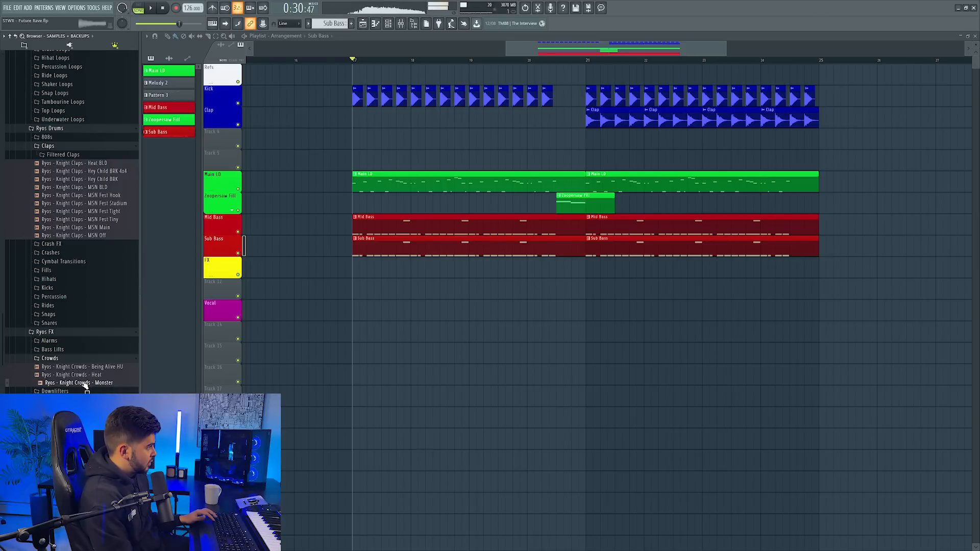
drag(86, 386, 405, 334)
drag(460, 334, 409, 289)
Assign the crowd clip to a free mixer track and insert ValhallaVintageVerb and Kickstart with a 66% mix
double_click(409, 283)
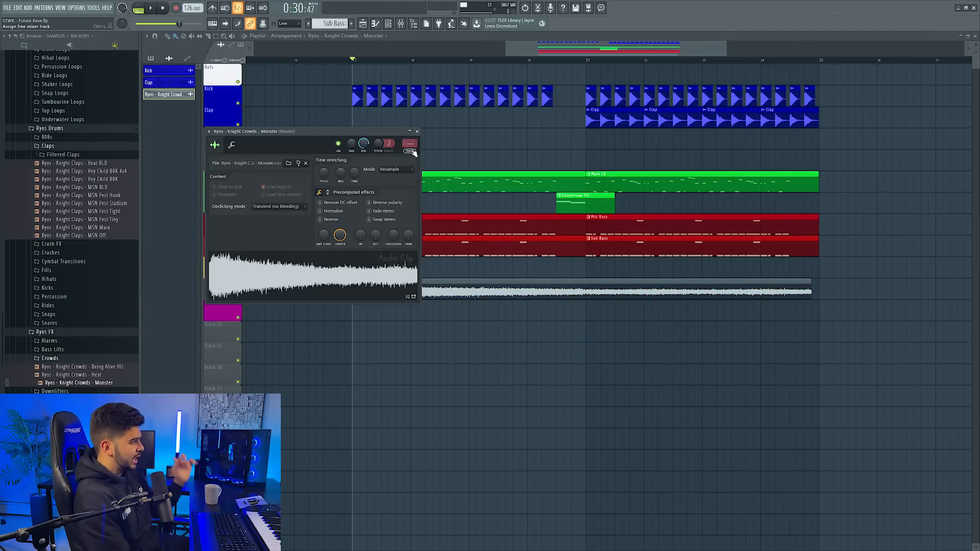
click(413, 152)
click(907, 248)
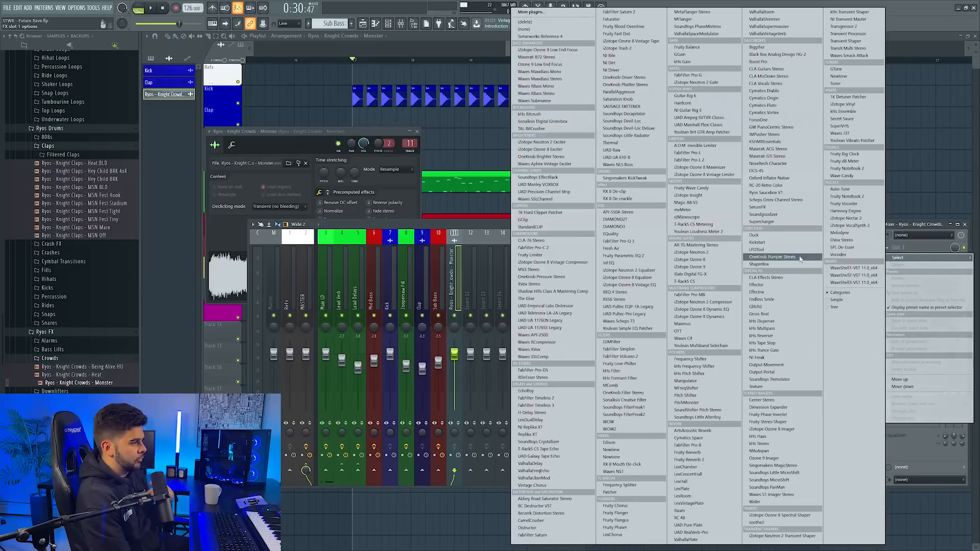
click(790, 242)
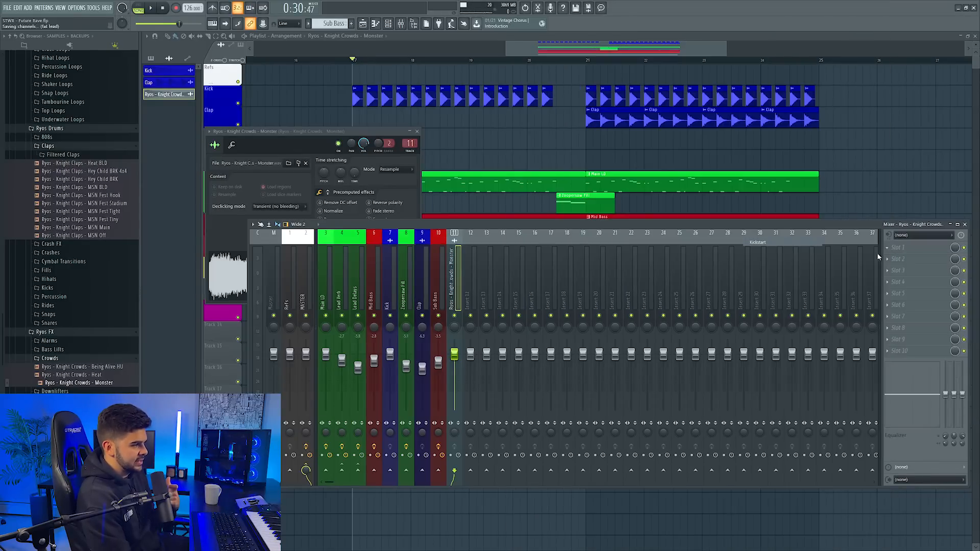
click(921, 261)
click(775, 21)
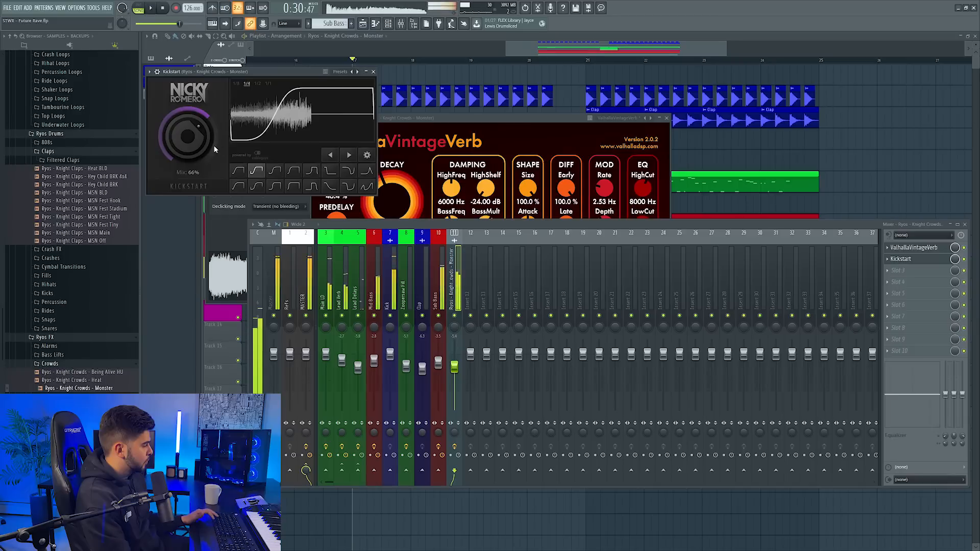
Lower the volume of the crowd mixer track while playing the arrangement
key(space)
drag(454, 366, 458, 386)
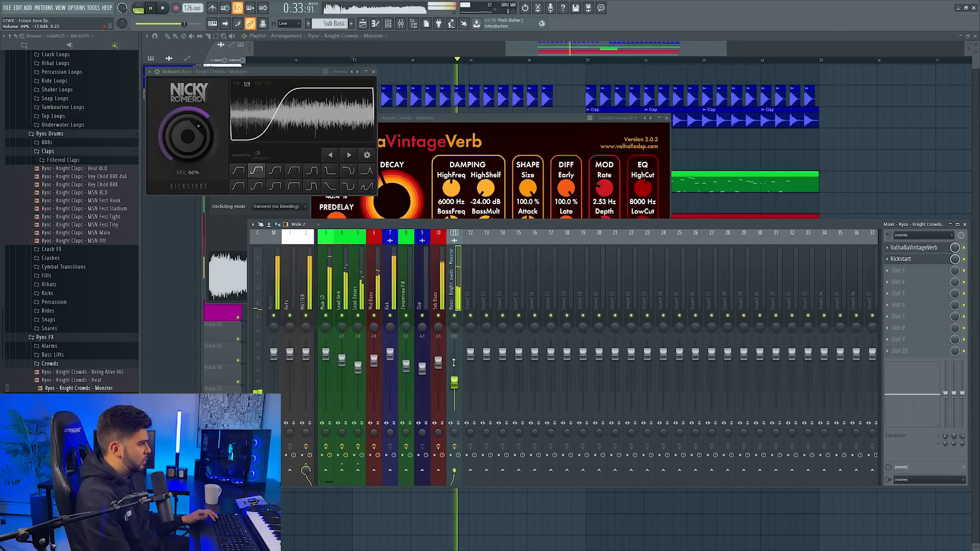
key(space)
Rename the crowd mixer channel and its playlist track as Crowd FX and colour them yellow
right_click(474, 236)
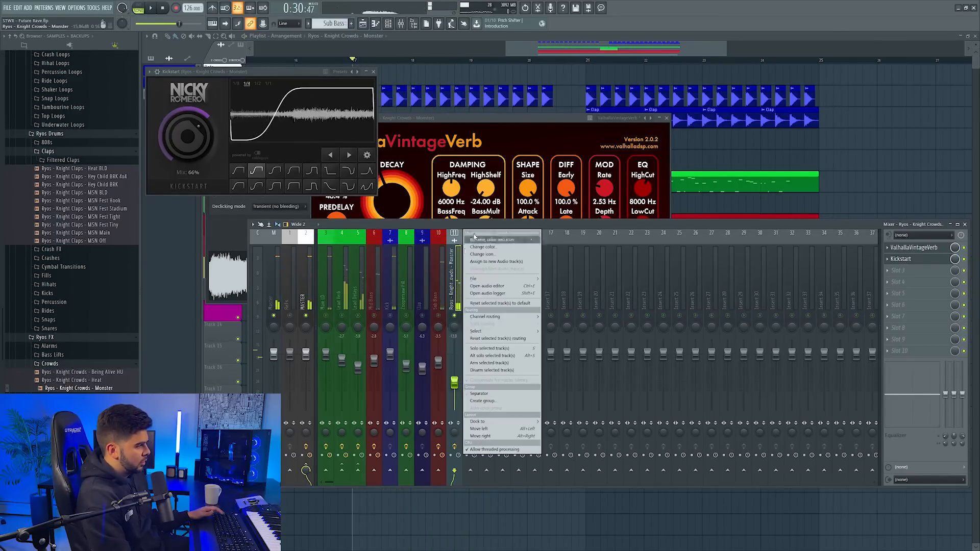
click(474, 239)
click(508, 282)
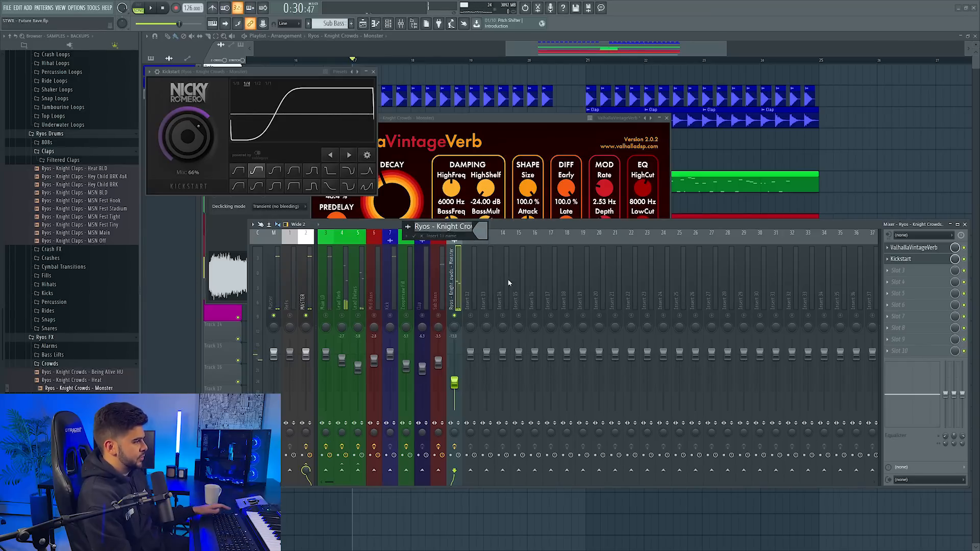
key(F9)
click(558, 72)
right_click(230, 260)
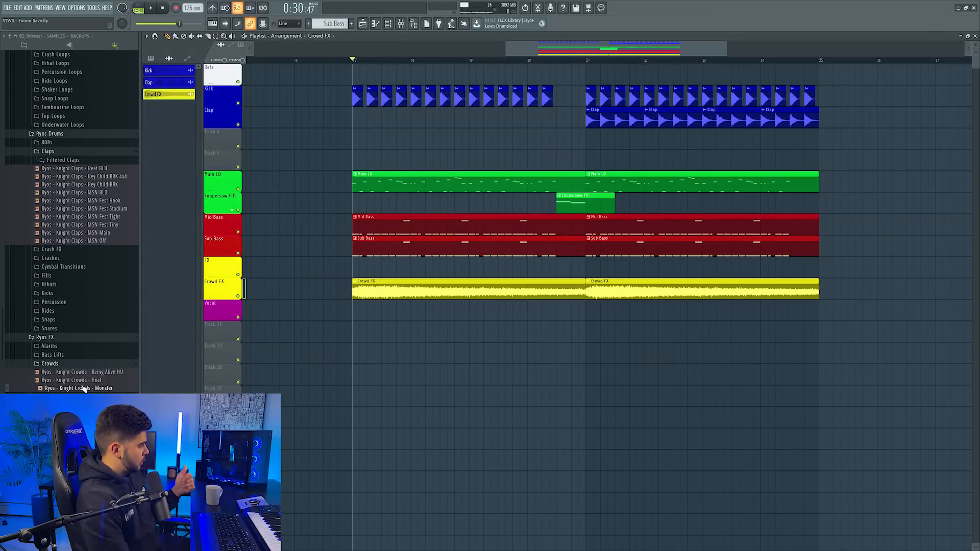
Play the drop, browse the White Noise samples and place Ryos - Knight White Noise - Heat Drop Shot at bar 17 on the FX track
scroll(83, 377, down, 6)
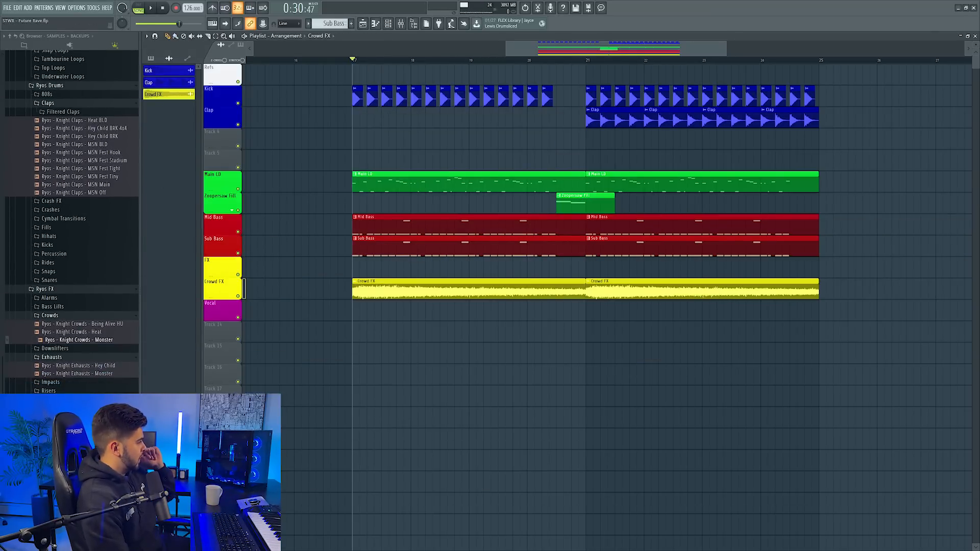
key(space)
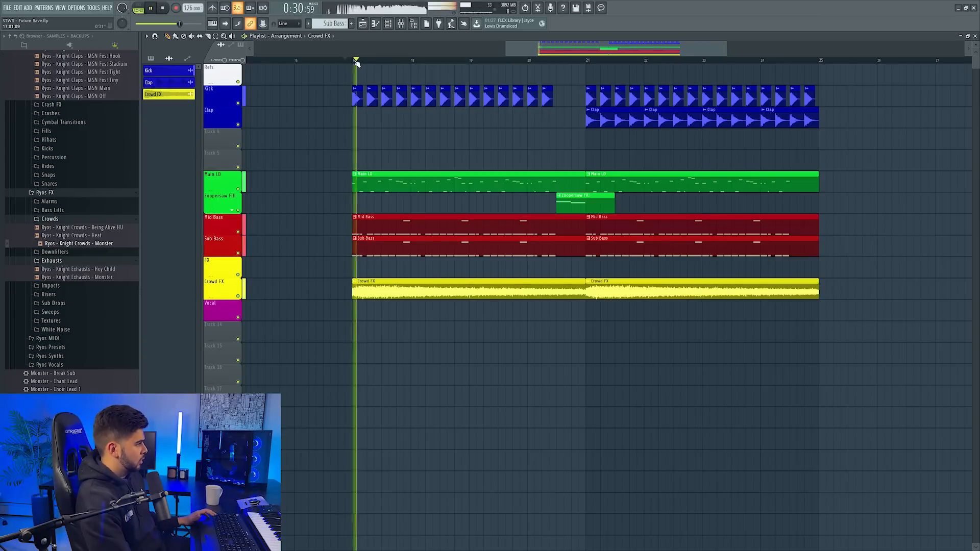
drag(582, 44, 588, 44)
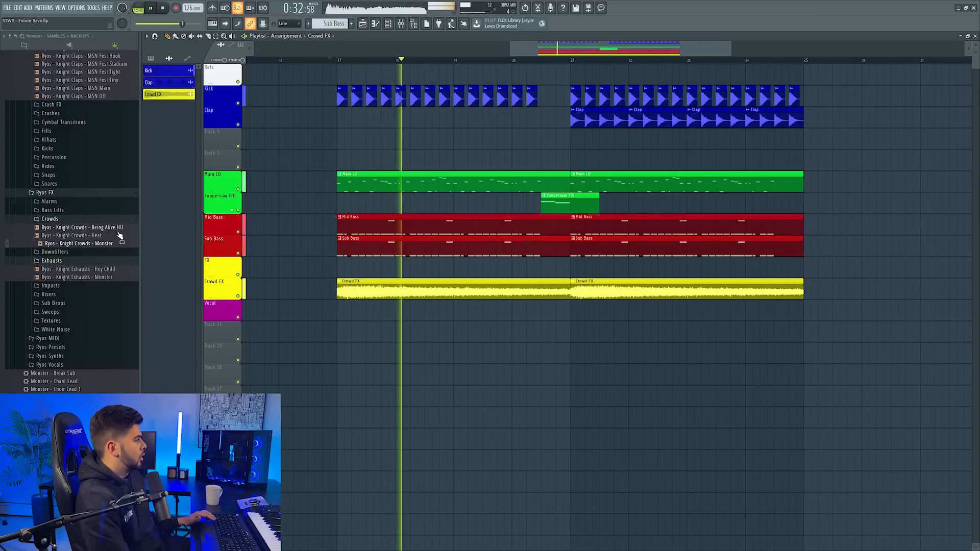
key(space)
click(56, 330)
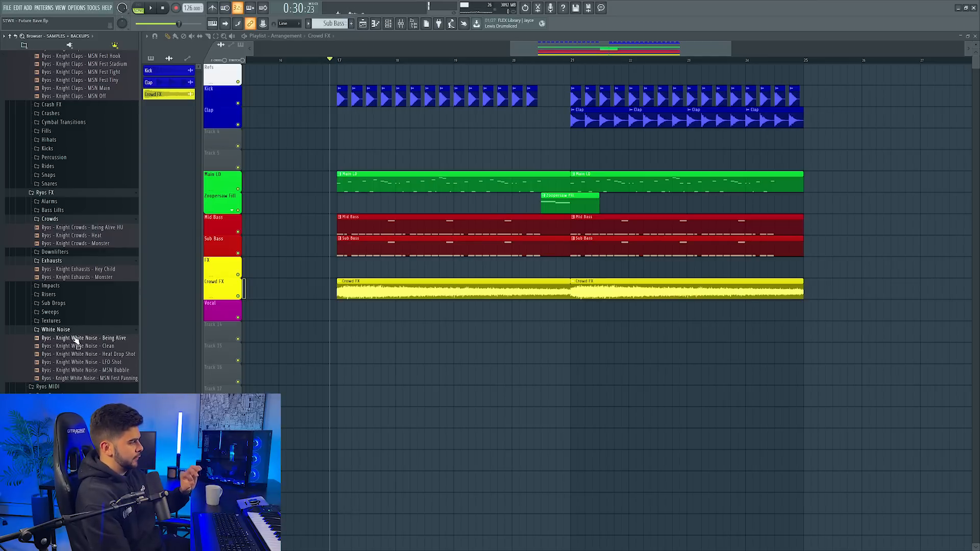
click(98, 354)
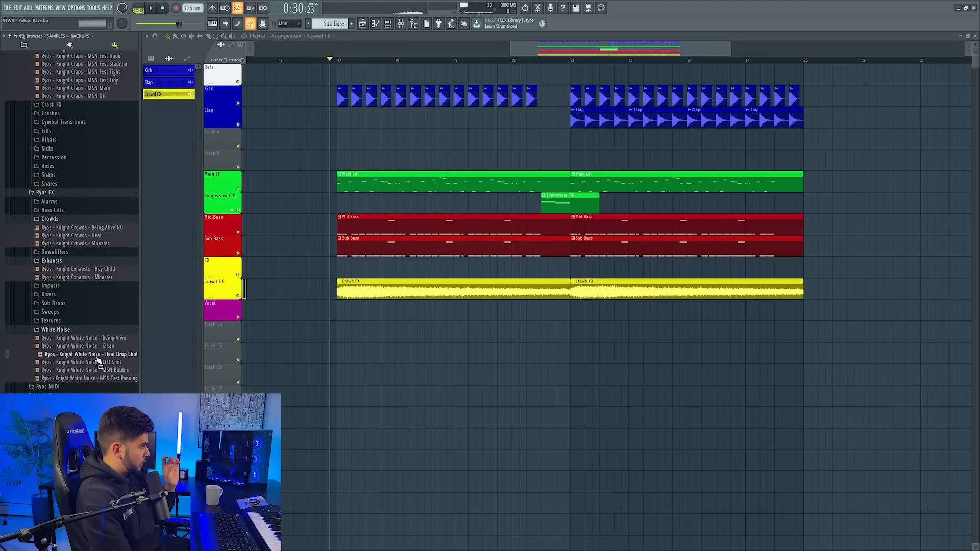
drag(336, 296, 337, 295)
Set the noise shot's mixer track to -5.3 dB, name it White Noise Shot and repeat the clip at bar 21
key(space)
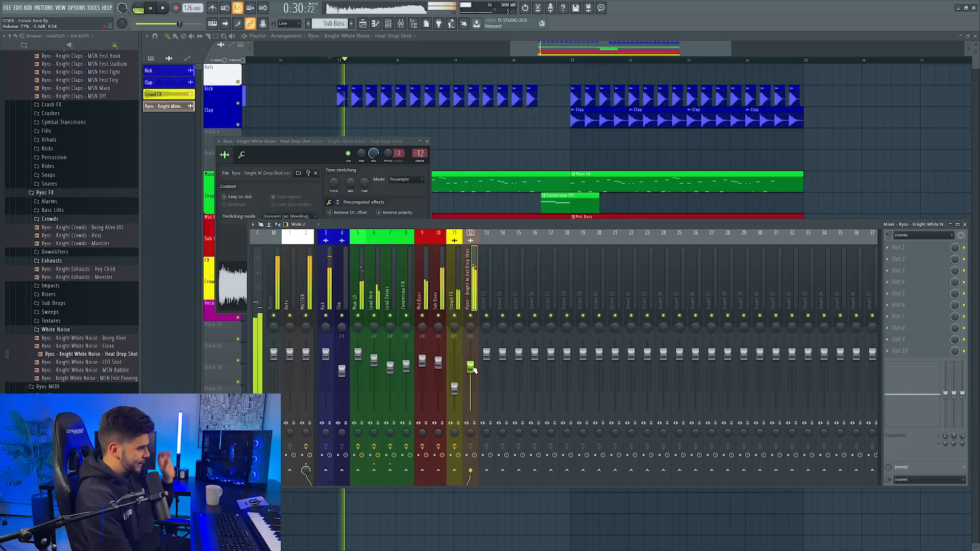
key(space)
key(space)
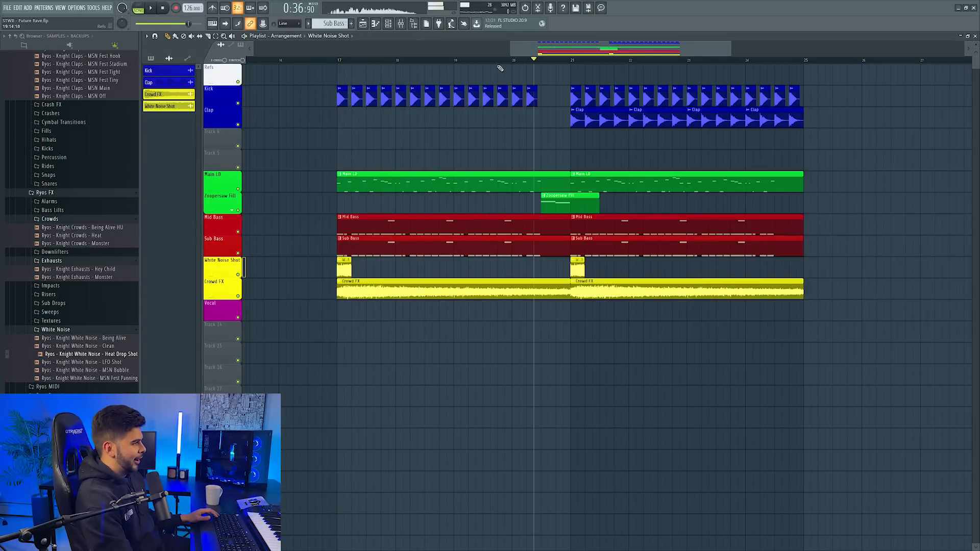
Select bars 17 to 21 and shorten the envelope release of the Sub Bass Serum #4 to 7.0 ms
drag(336, 60, 571, 60)
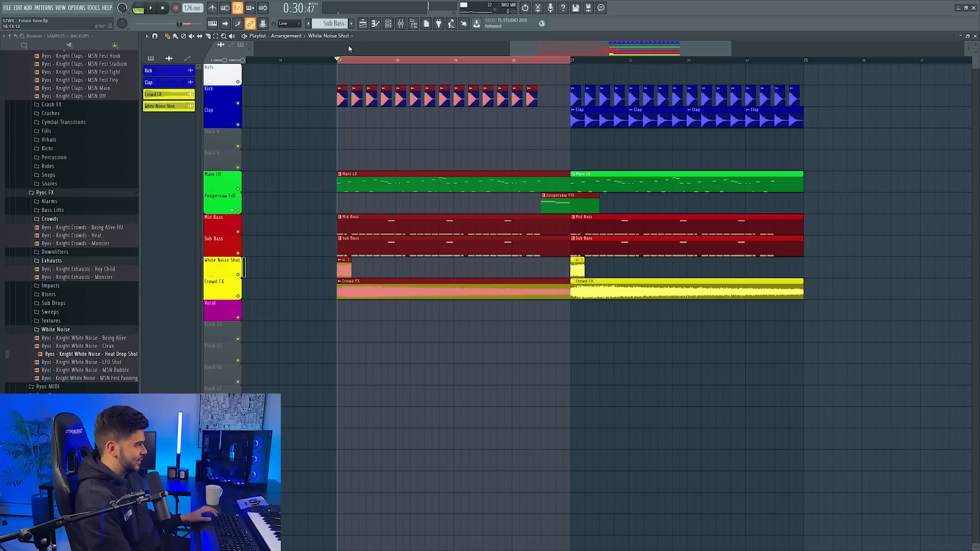
click(401, 26)
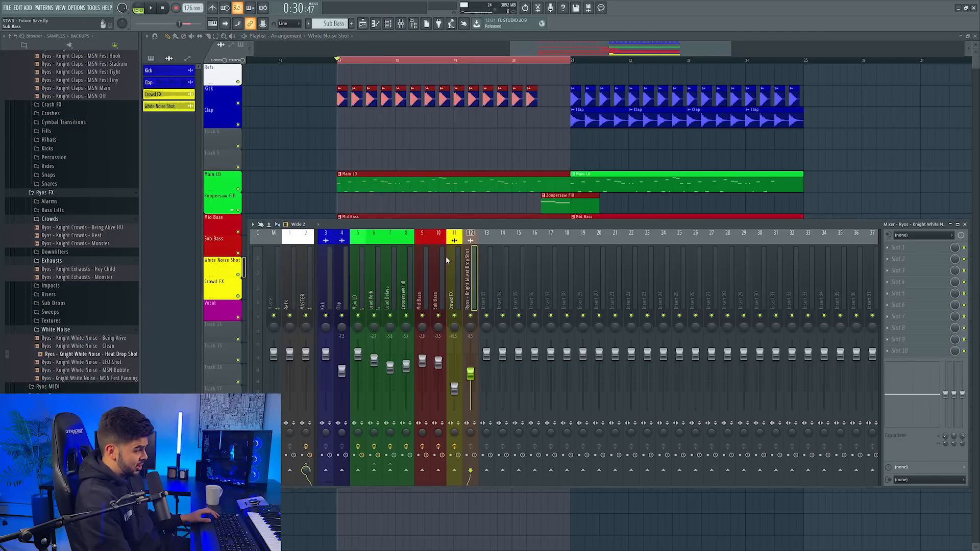
click(451, 262)
click(428, 267)
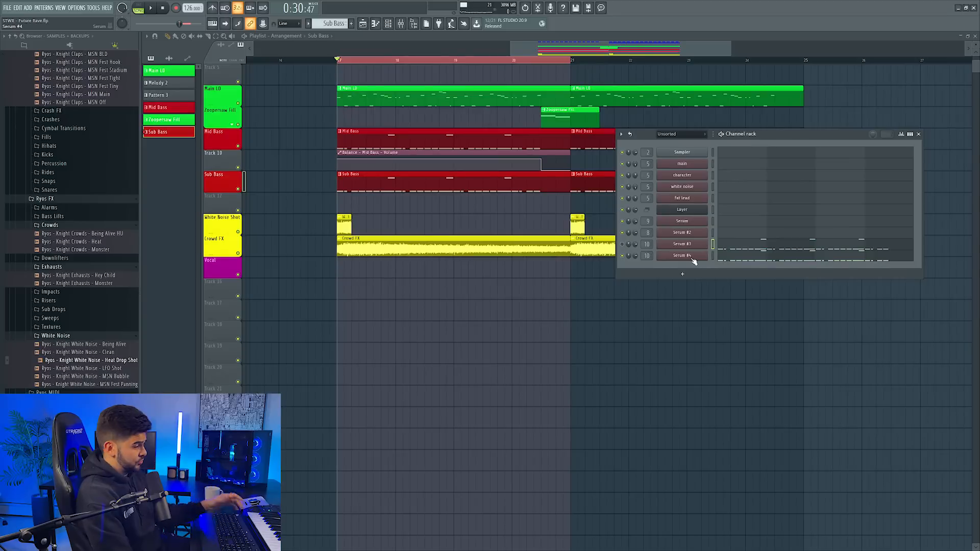
click(678, 257)
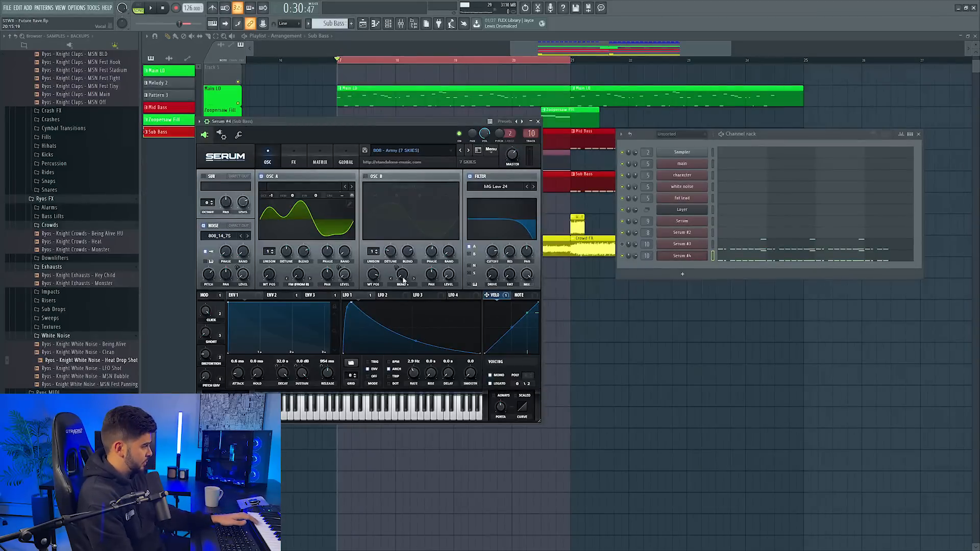
drag(328, 377, 322, 386)
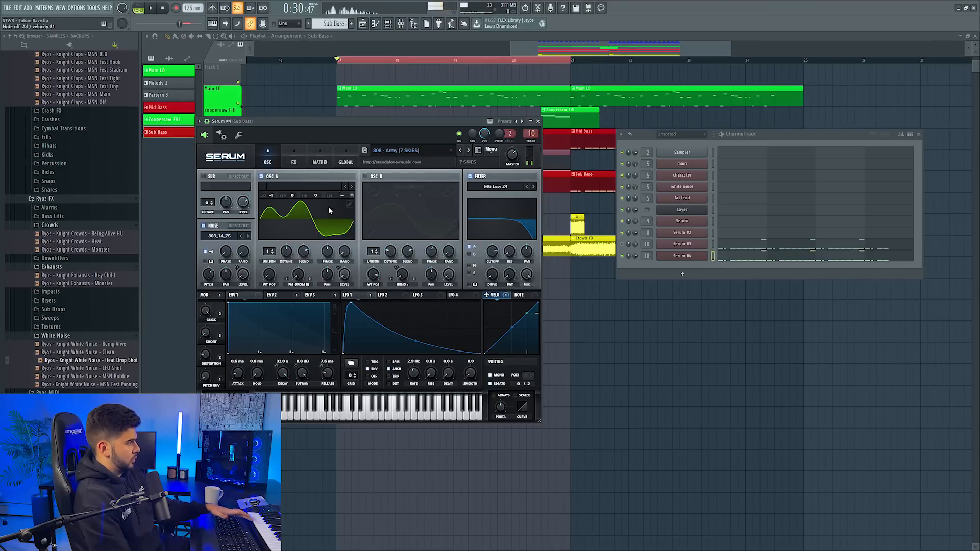
Play the drop, add Fruity Balance after Waves RBass Mono on the Sub Bass mixer track and create an automation clip for its volume
key(space)
key(F9)
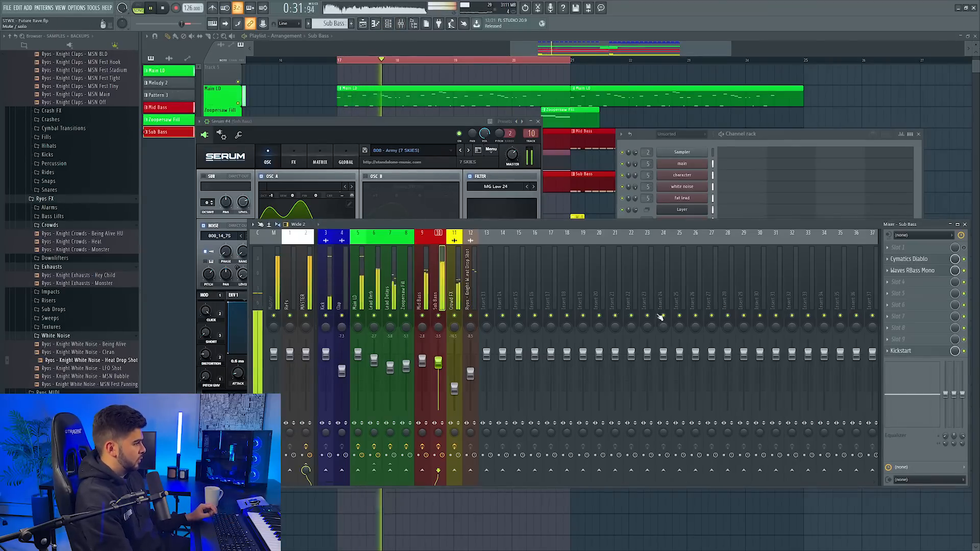
click(897, 282)
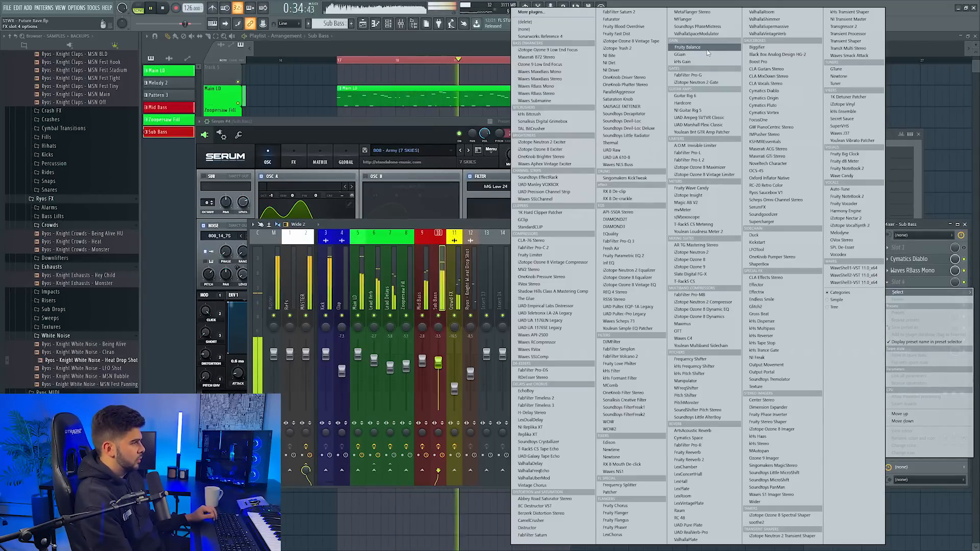
click(687, 46)
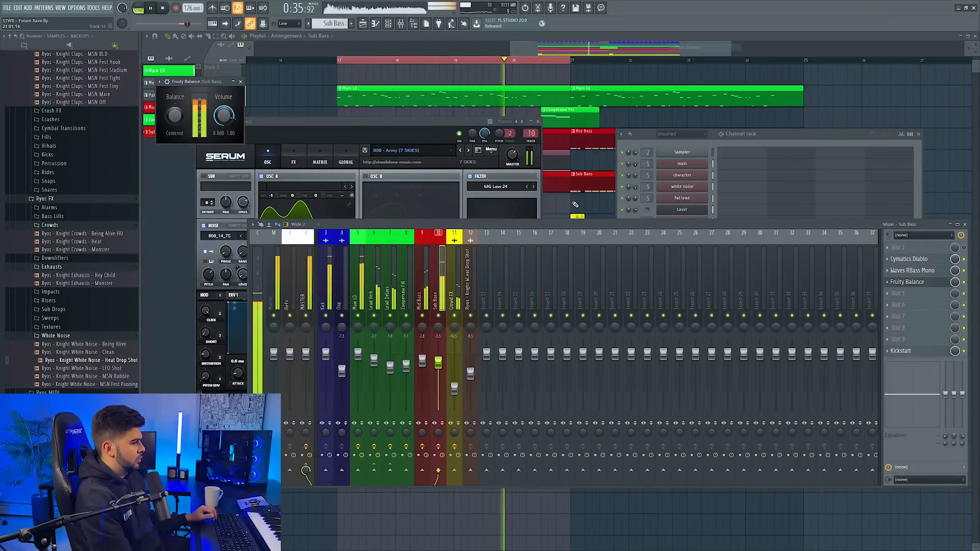
right_click(223, 120)
click(258, 180)
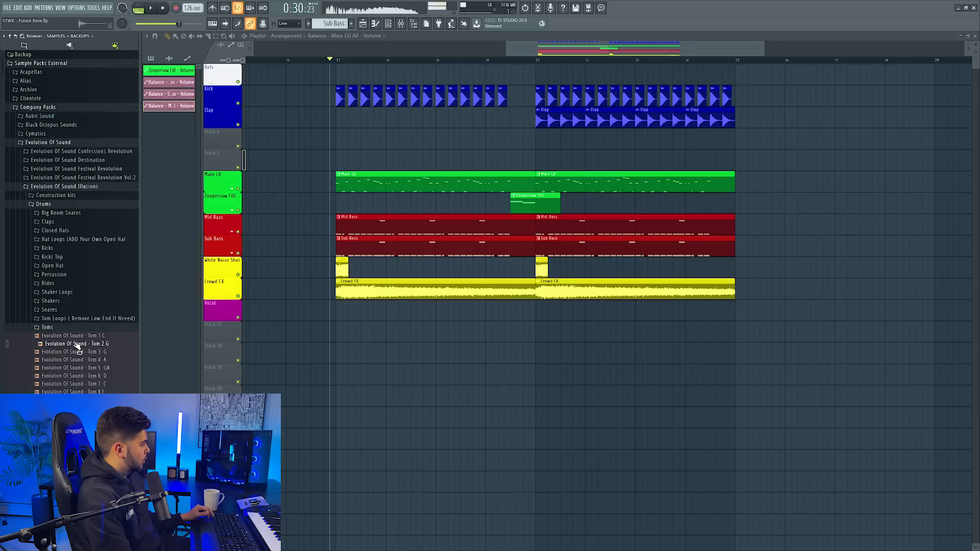
Audition the Evolution Of Sound tom samples, comparing Tom 1 C, Tom 2 G and the ones that follow
click(76, 336)
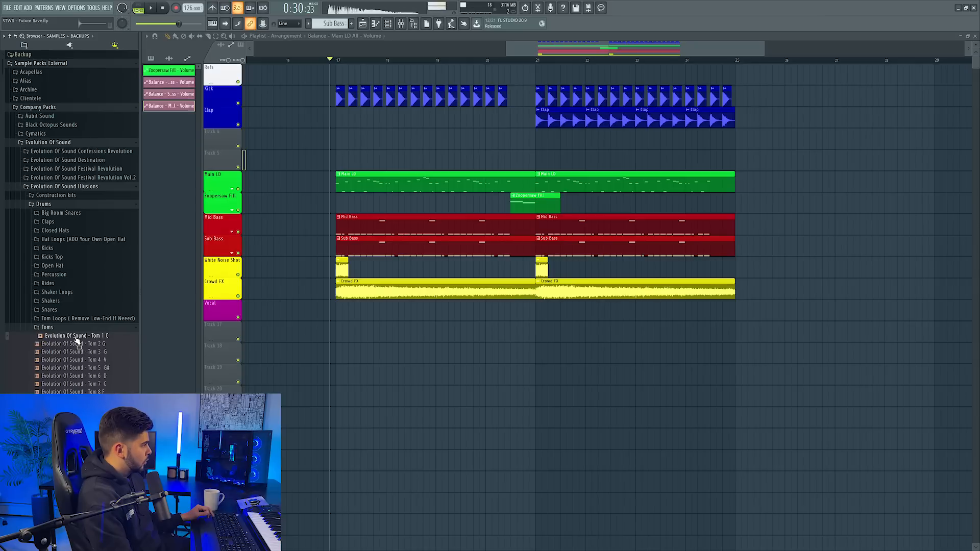
click(75, 345)
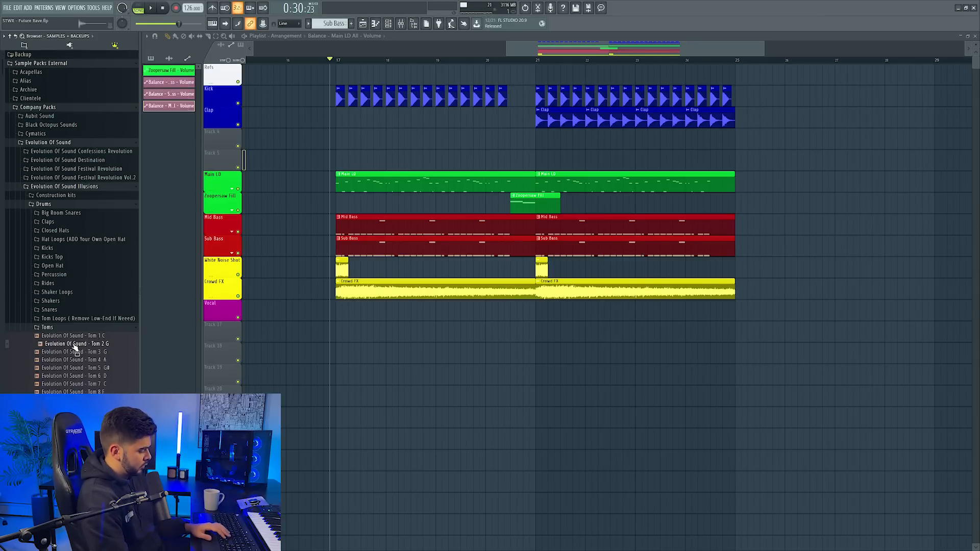
key(Down)
key(Down)
key(Down)
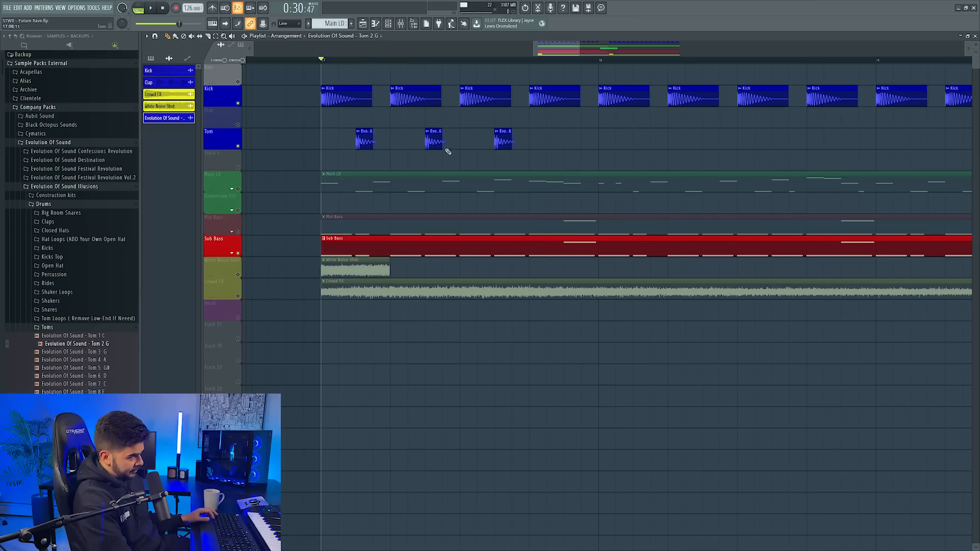
Play the drop and move the second tom clip in bar 17 one step later
key(space)
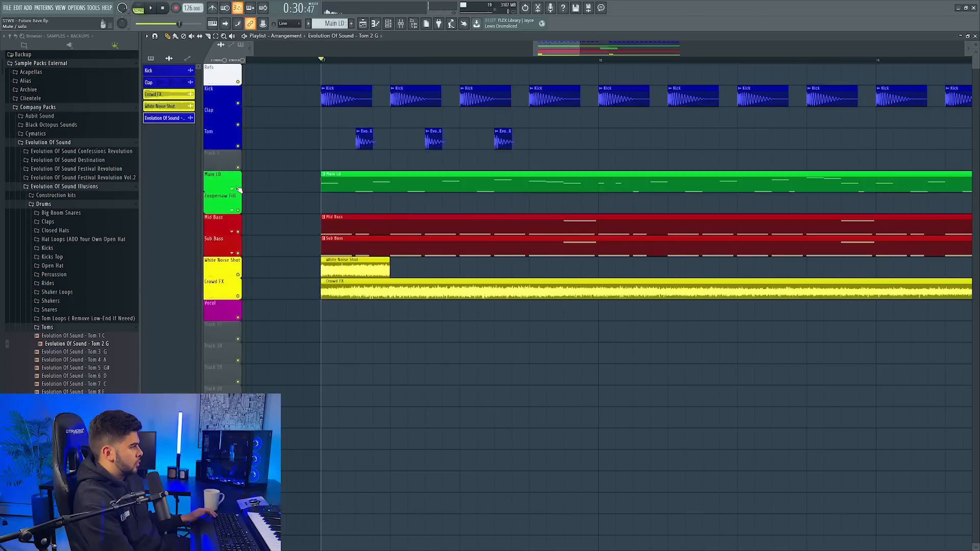
drag(434, 138, 450, 139)
key(space)
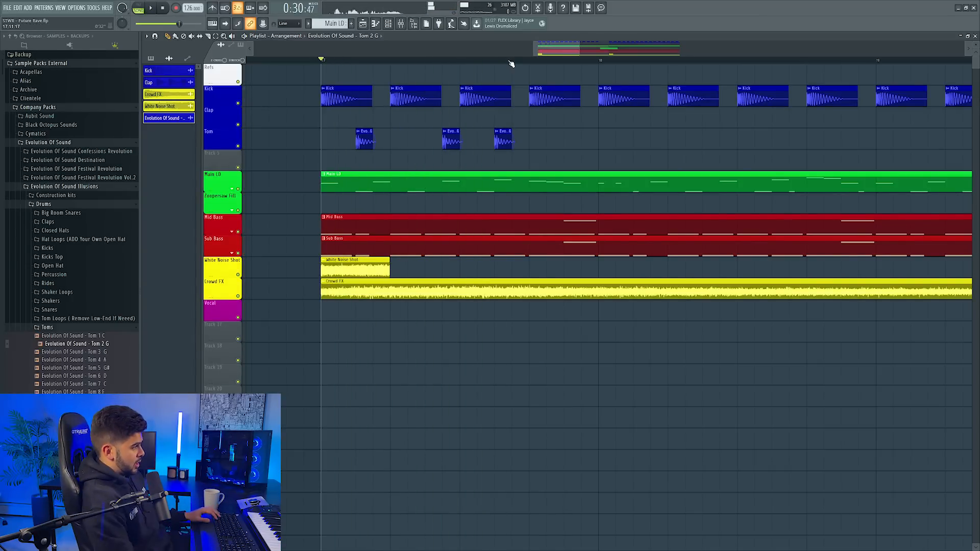
Mute Mid Bass and rework bar 1 of the Sub Bass pattern, lengthening the second-beat D3 note and starting the next D3 right after it
drag(570, 49, 574, 49)
click(238, 232)
key(space)
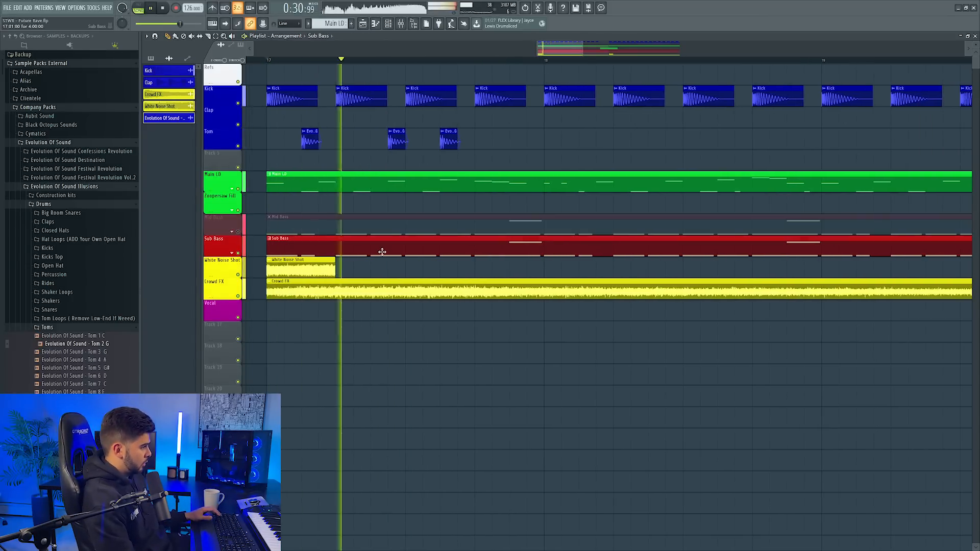
double_click(381, 251)
key(space)
scroll(192, 54, up, 2)
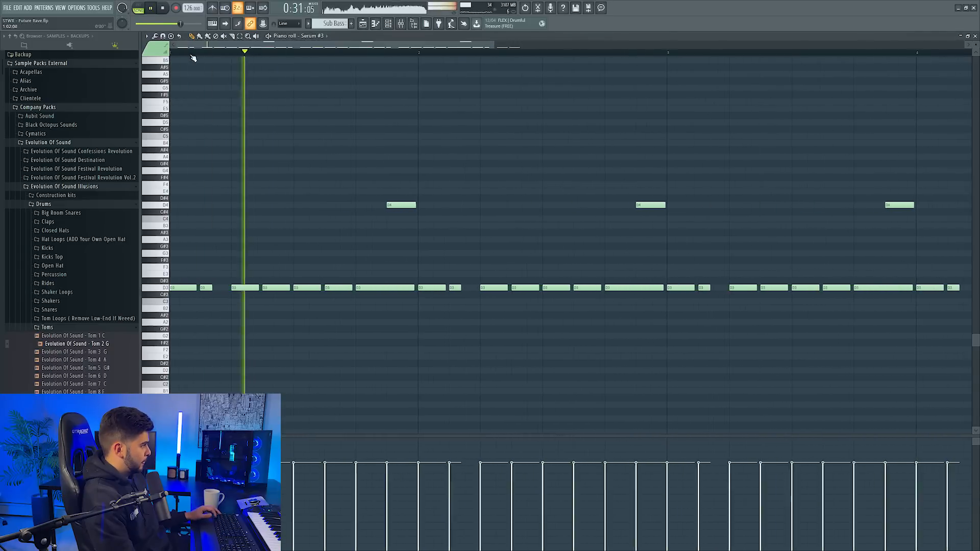
right_click(266, 287)
key(space)
drag(259, 288, 298, 288)
key(space)
key(space)
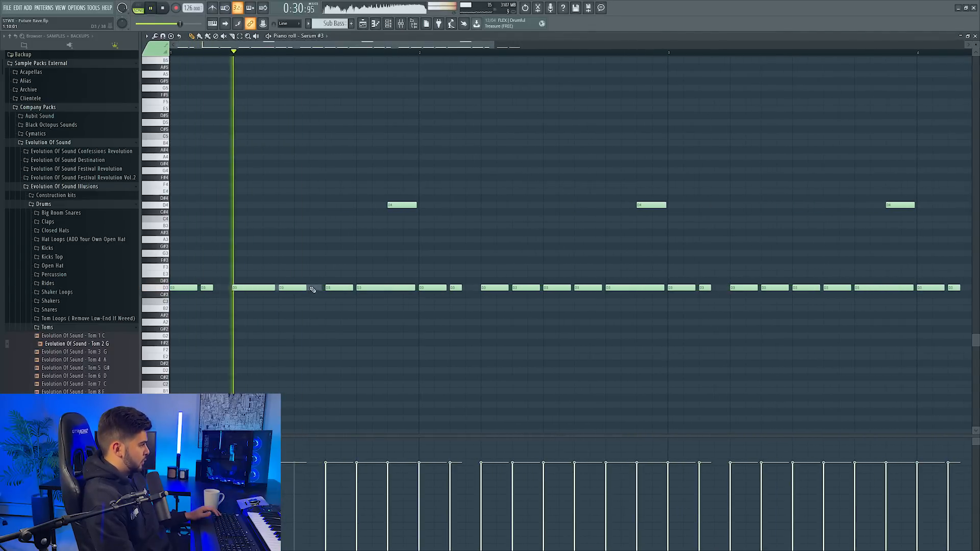
Play the result and carry the revised bar 1 rhythm of D3 notes over to bars 2 and 3 for Serum #4
key(F5)
key(space)
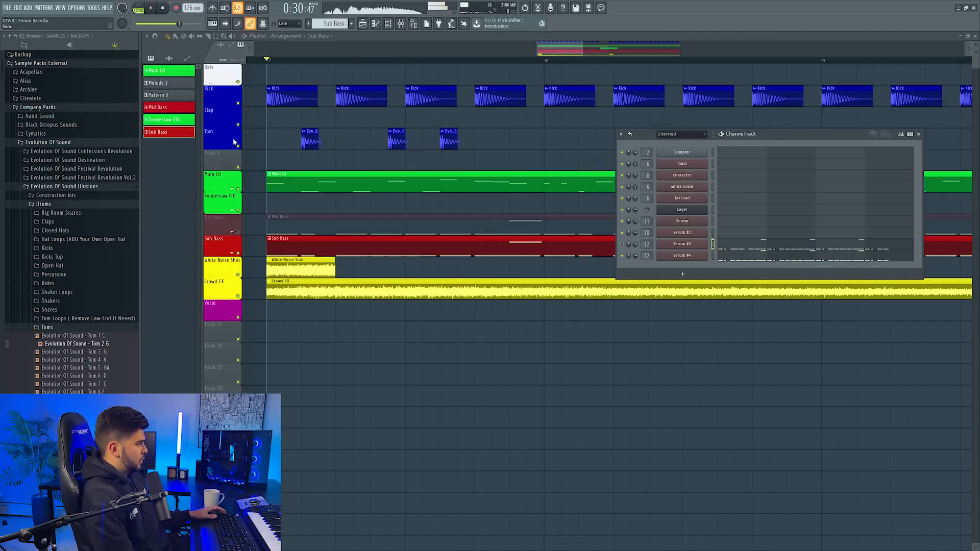
key(F7)
key(space)
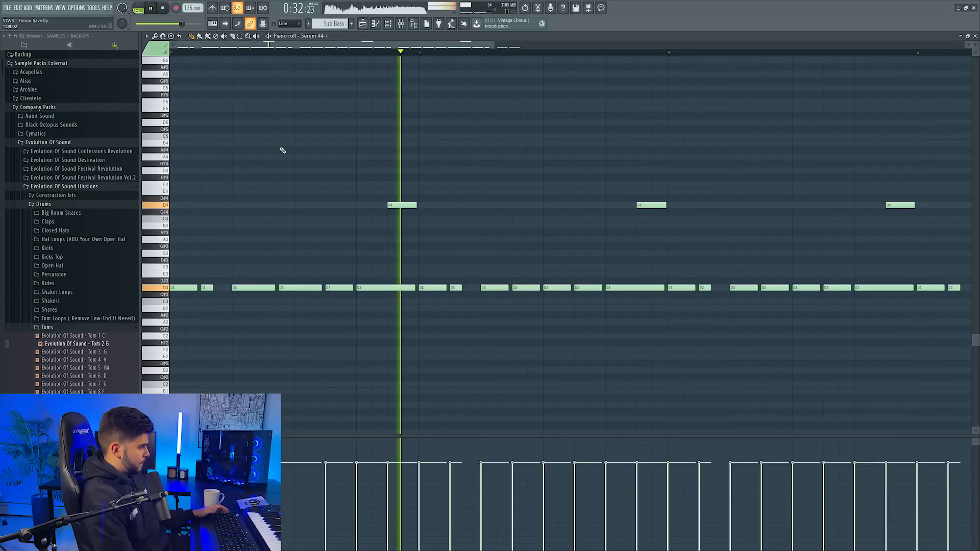
key(space)
right_click(584, 288)
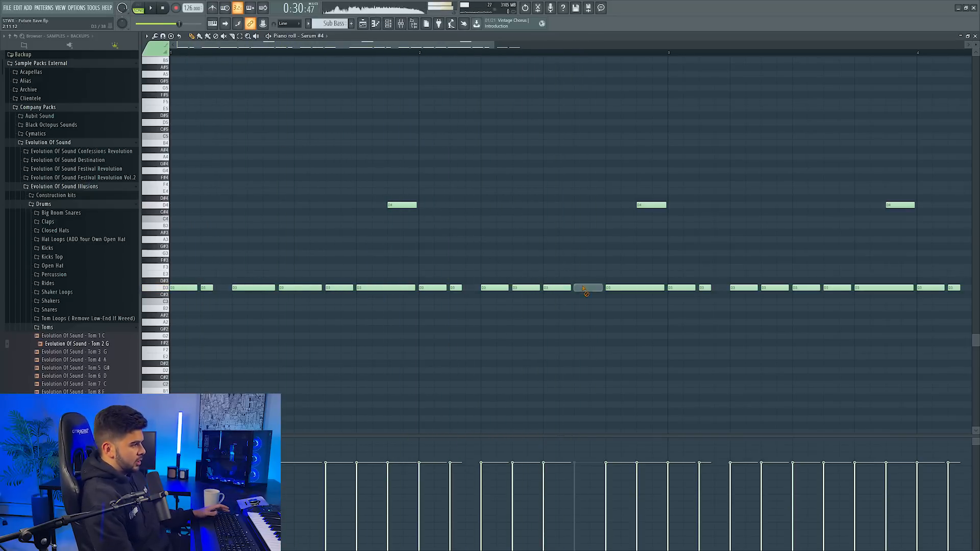
drag(269, 286, 496, 288)
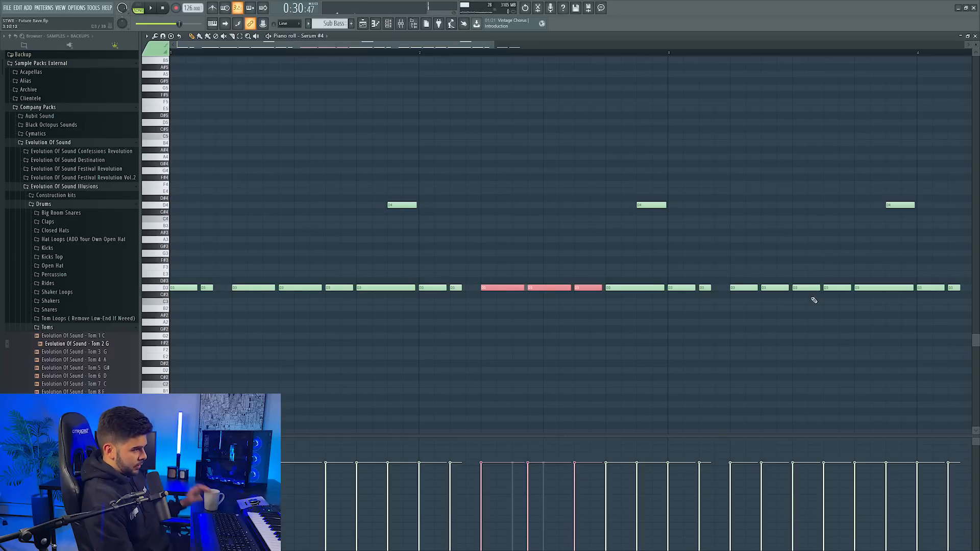
drag(735, 287, 815, 290)
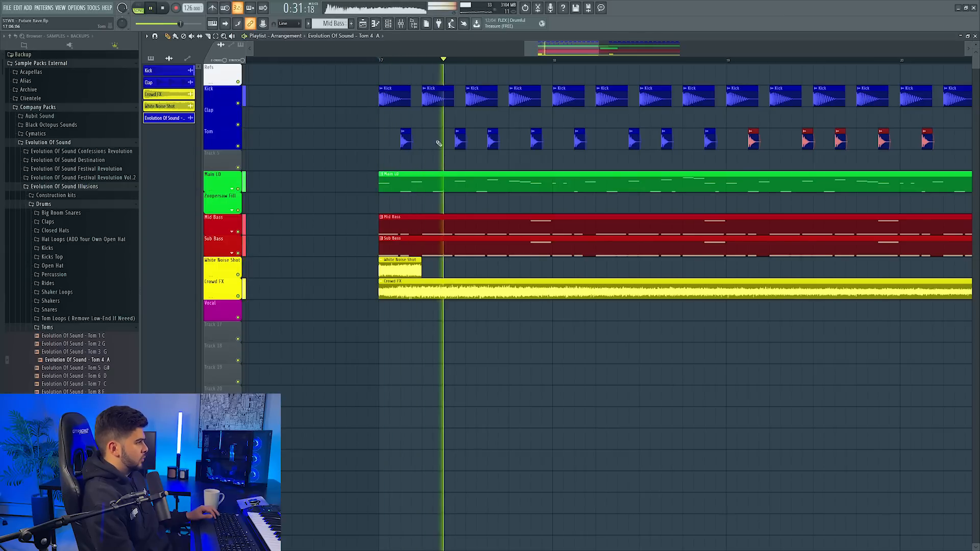
Add an extra tom clip just after the second kick in bars 17, 18 and 19 during playback
click(437, 139)
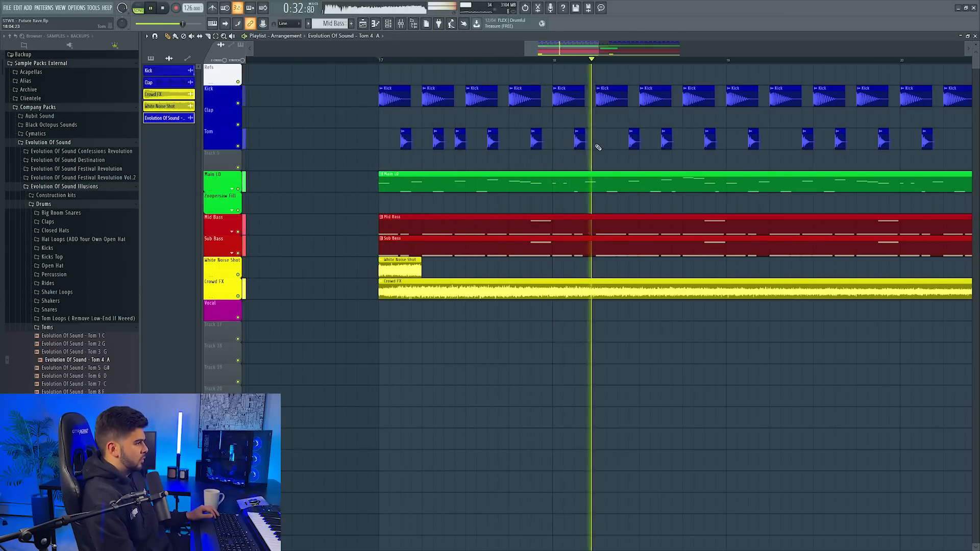
click(612, 139)
click(783, 140)
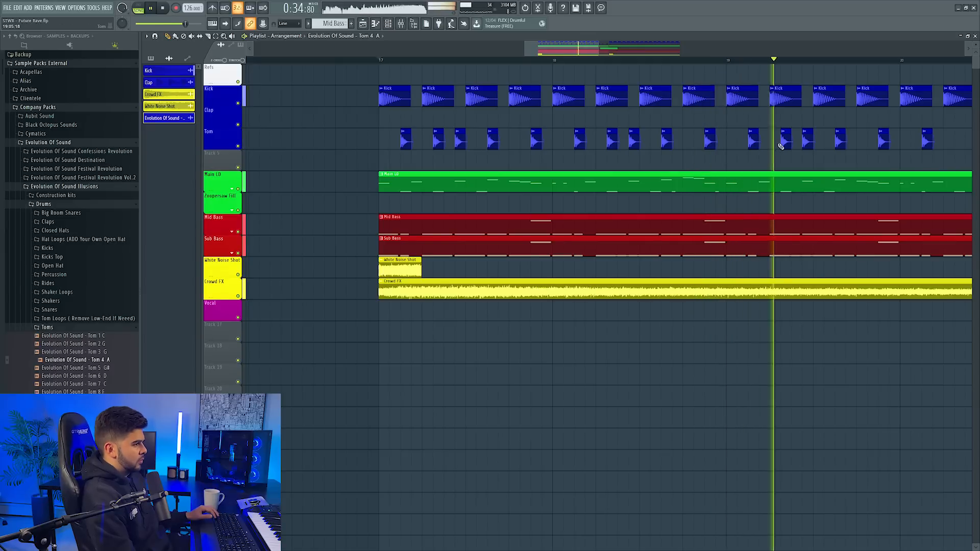
Place the same extra tom in bar 20 and clear the tom clips from the kick gap before bar 21
scroll(673, 145, down, 4)
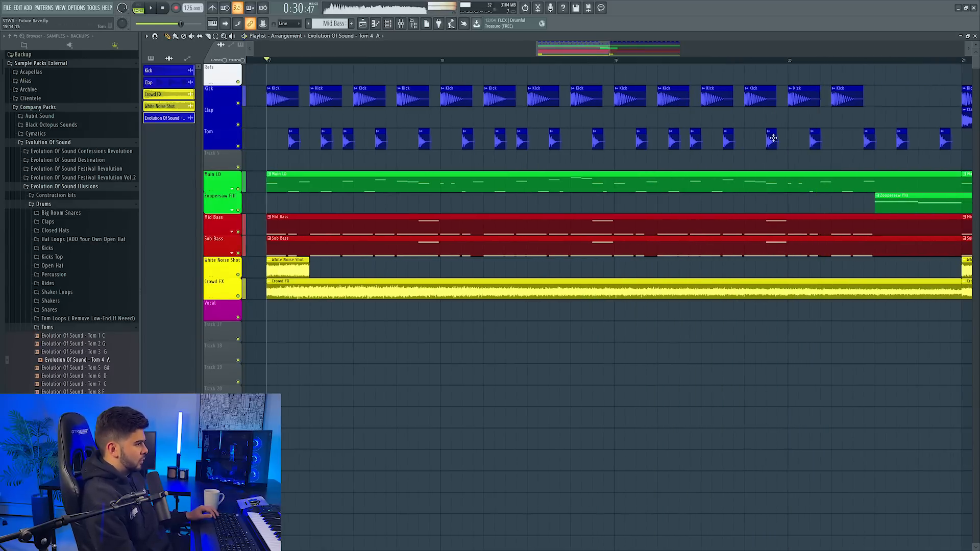
key(space)
drag(673, 146, 678, 144)
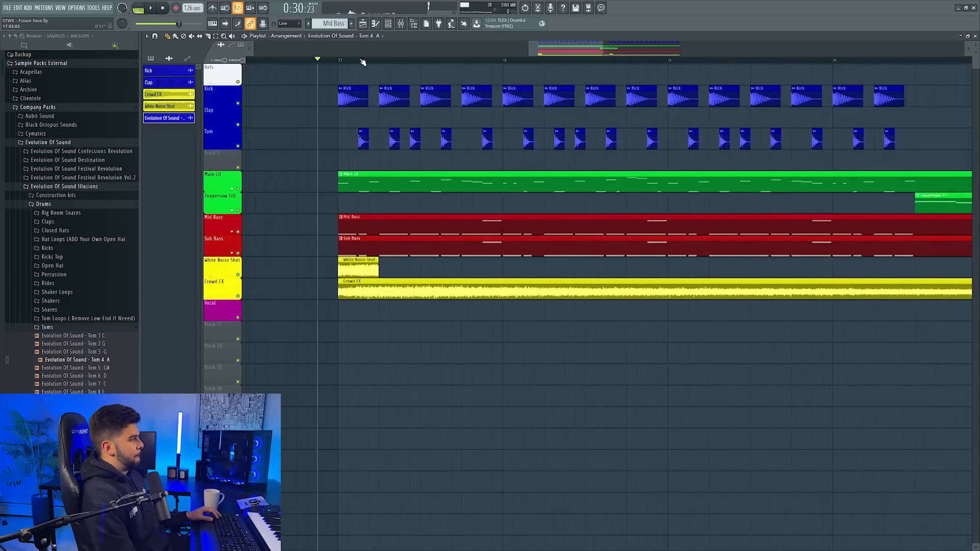
scroll(585, 93, down, 3)
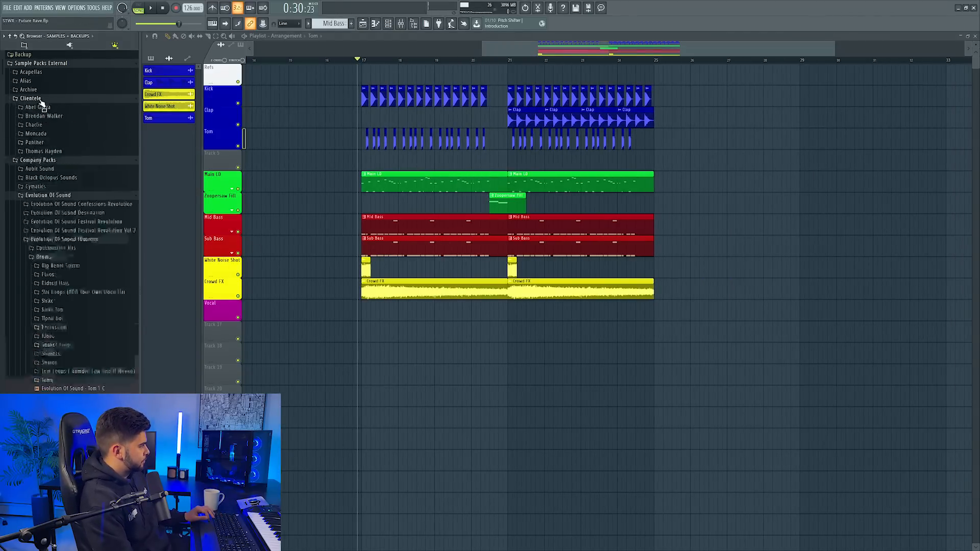
Replace the impact clip's sample with KSHMR_Exhaust_08_Crowd, play it in the drop and set its fade-out to 67%
click(41, 107)
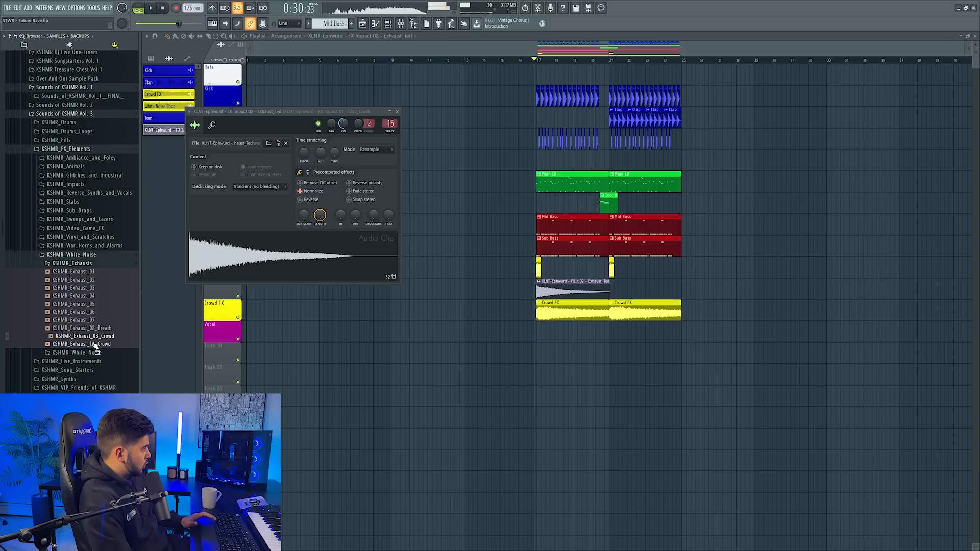
drag(284, 272, 301, 268)
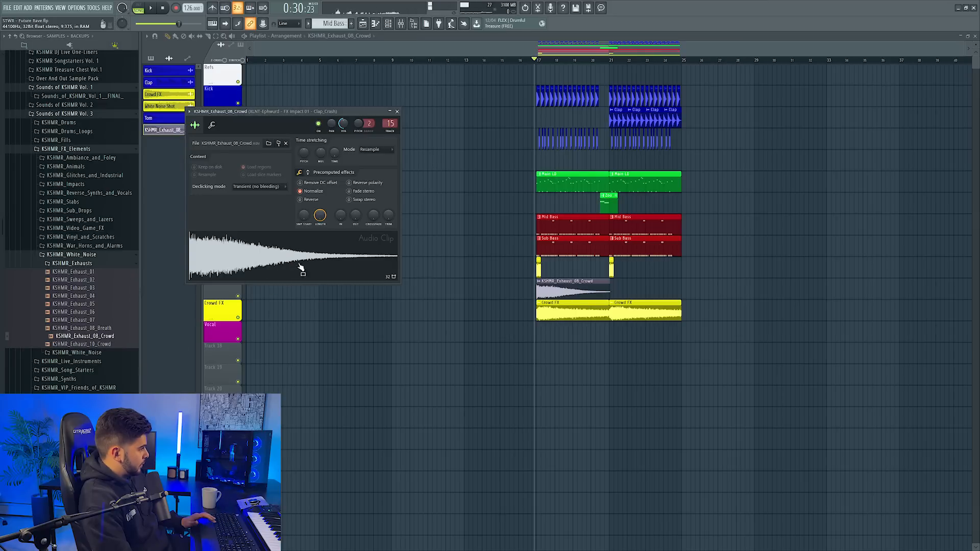
key(space)
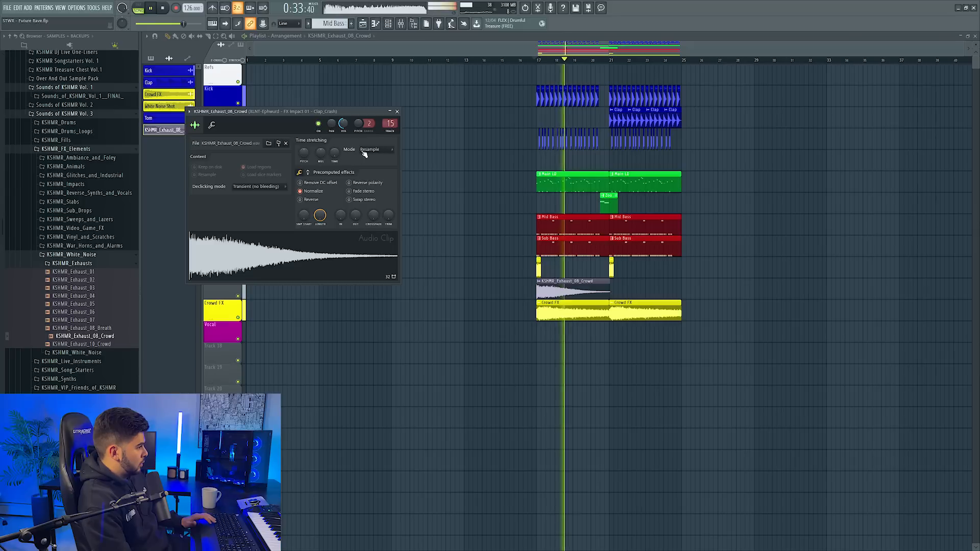
key(space)
drag(354, 215, 354, 209)
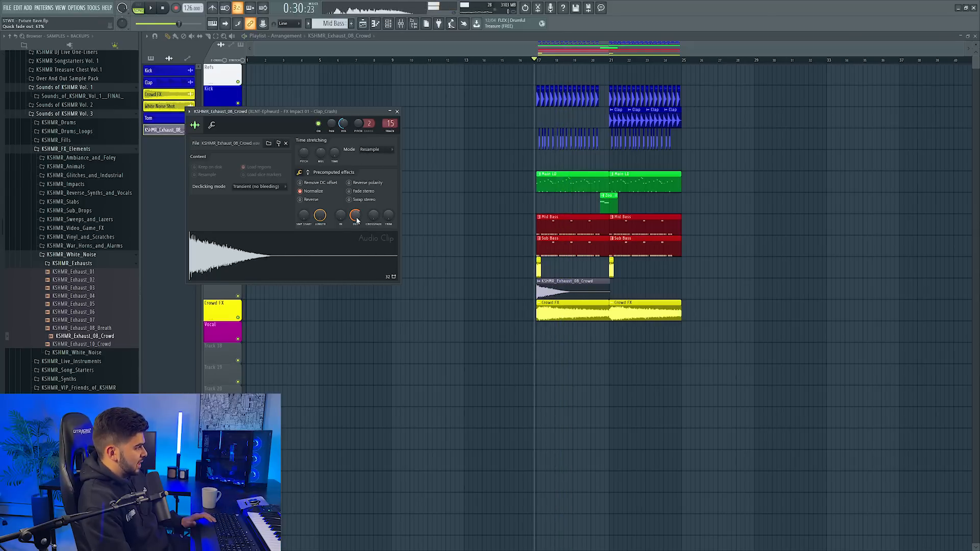
Name the exhaust's playlist track Crowd Exhaust, colour it yellow and auto-name its clips to match
scroll(605, 204, up, 2)
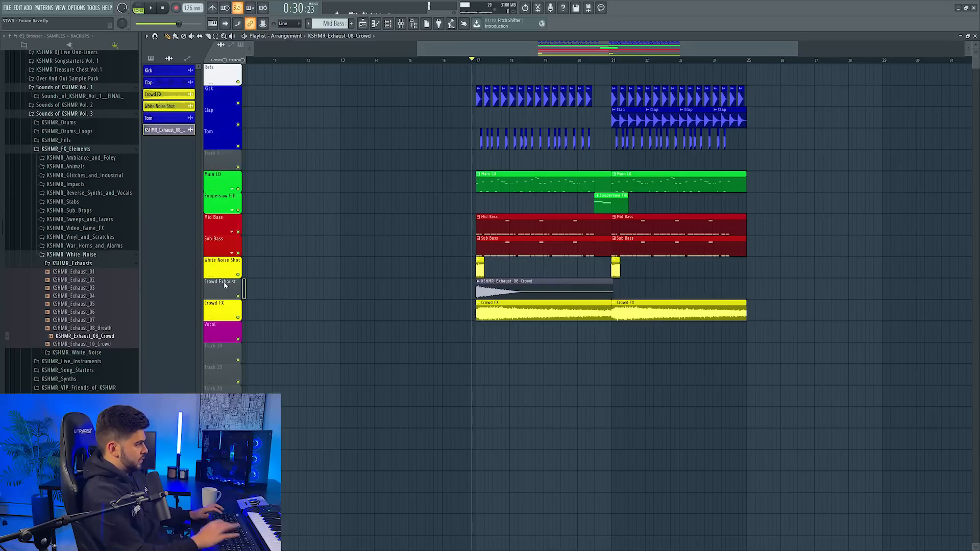
right_click(225, 284)
click(272, 282)
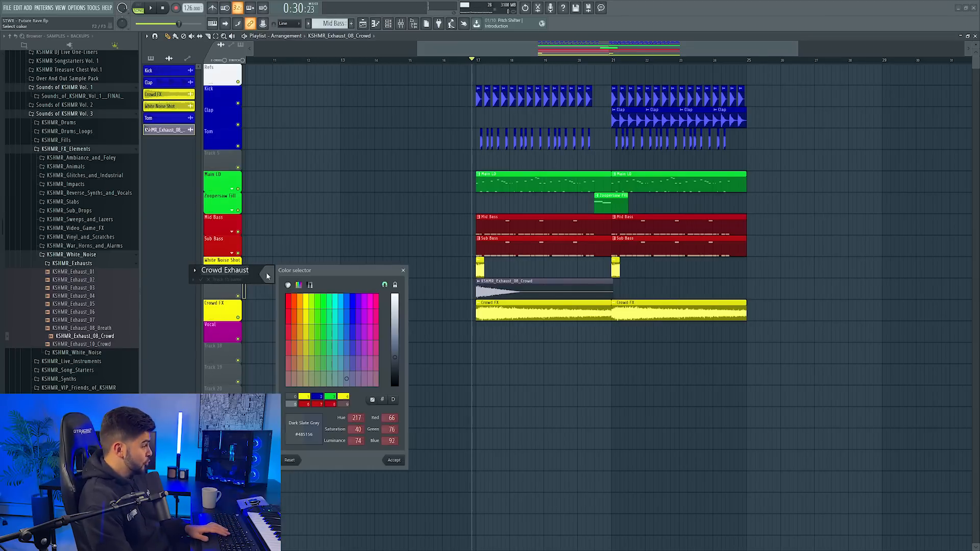
click(303, 396)
key(Return)
right_click(222, 278)
click(254, 311)
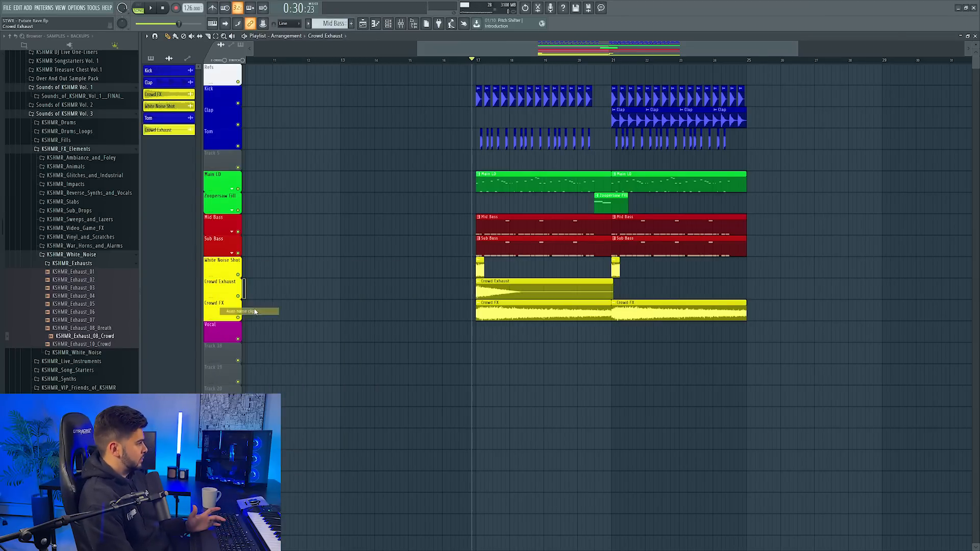
scroll(505, 346, up, 3)
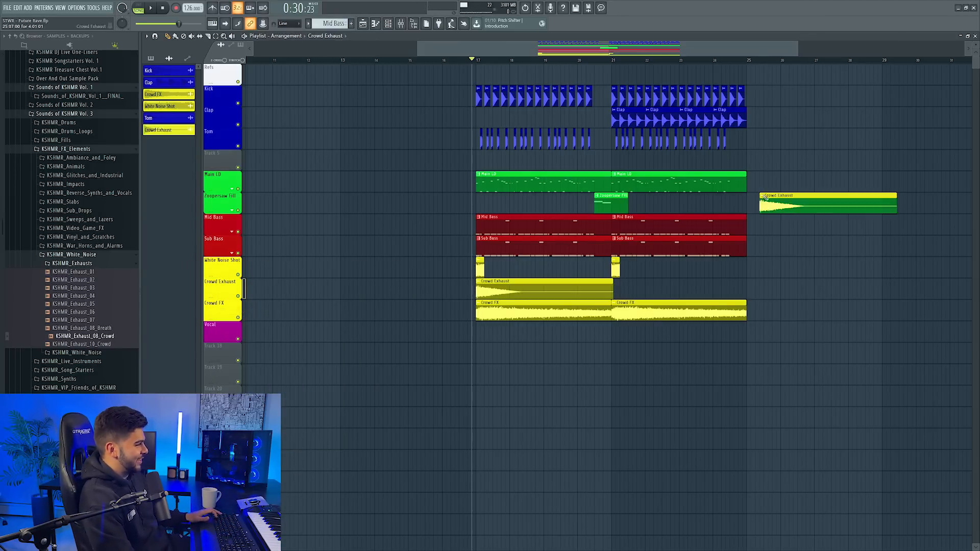
Load ValhallaVintageVerb into the second effect slot of the Main LD All mixer track
key(F9)
click(888, 252)
mouse_move(893, 258)
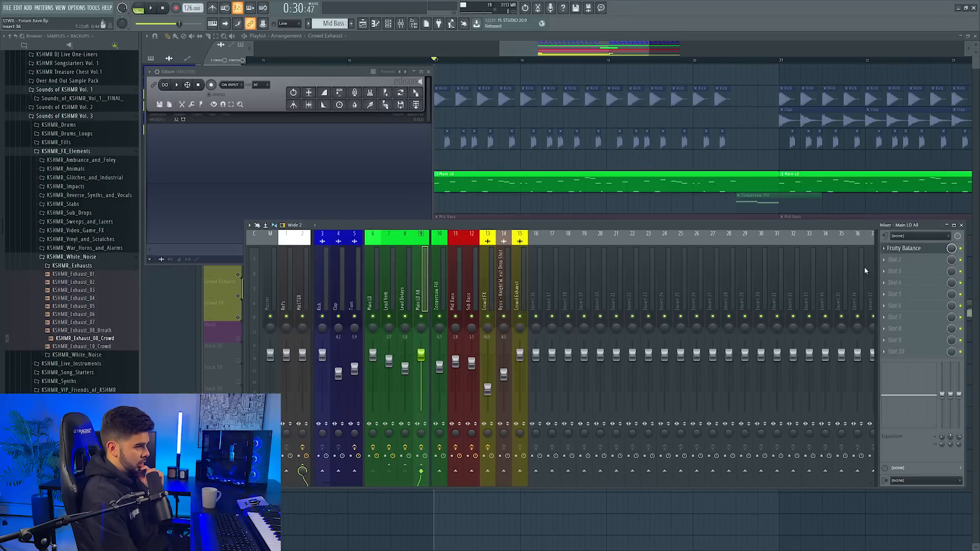
click(884, 261)
mouse_move(888, 269)
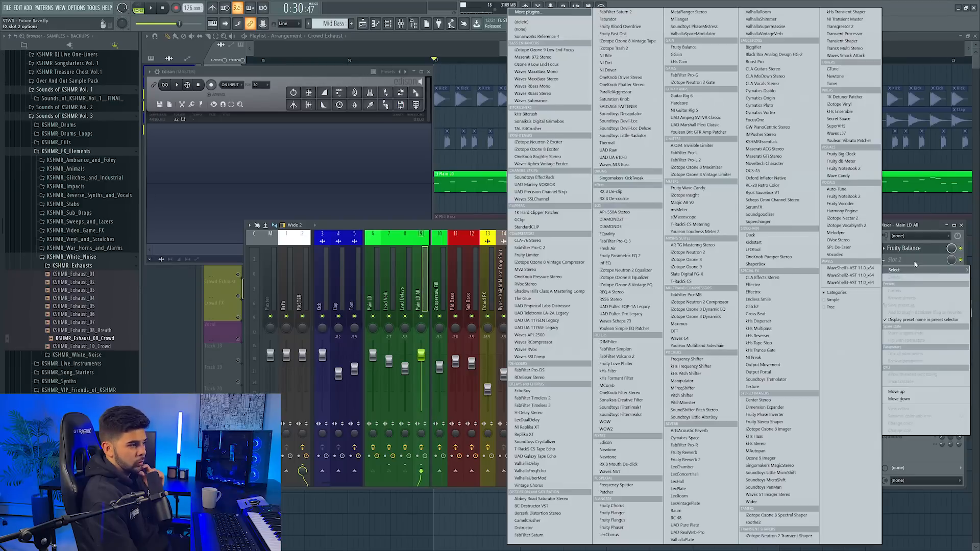
click(791, 33)
Record the reverb-soaked lead in Edison, place it as a reversed Main LD Rev clip ending at bar 17, and play the transition
click(151, 8)
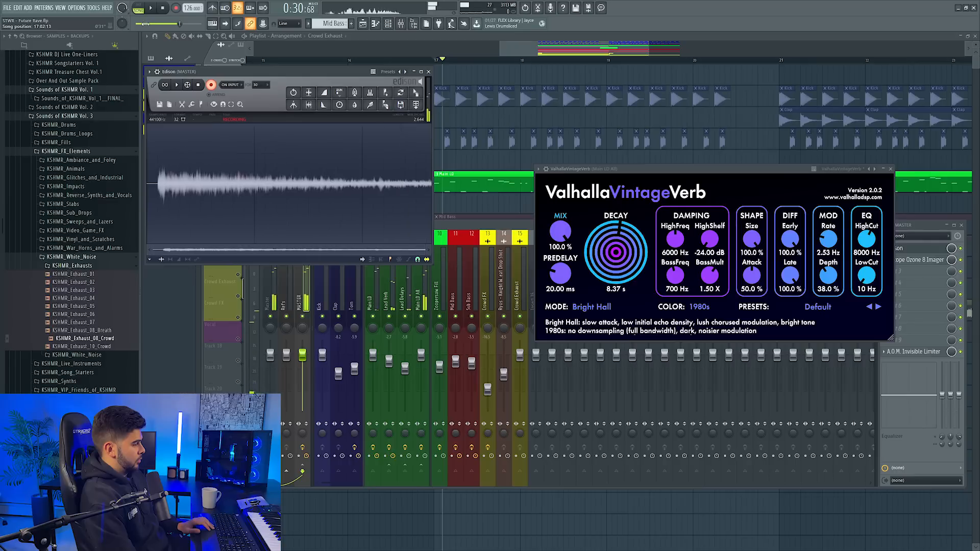
drag(415, 93, 387, 166)
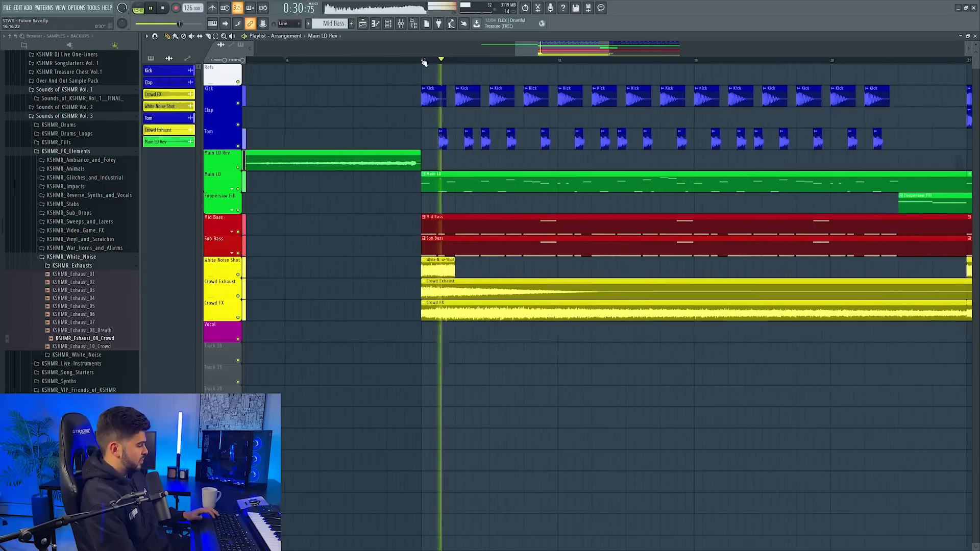
scroll(424, 62, up, 3)
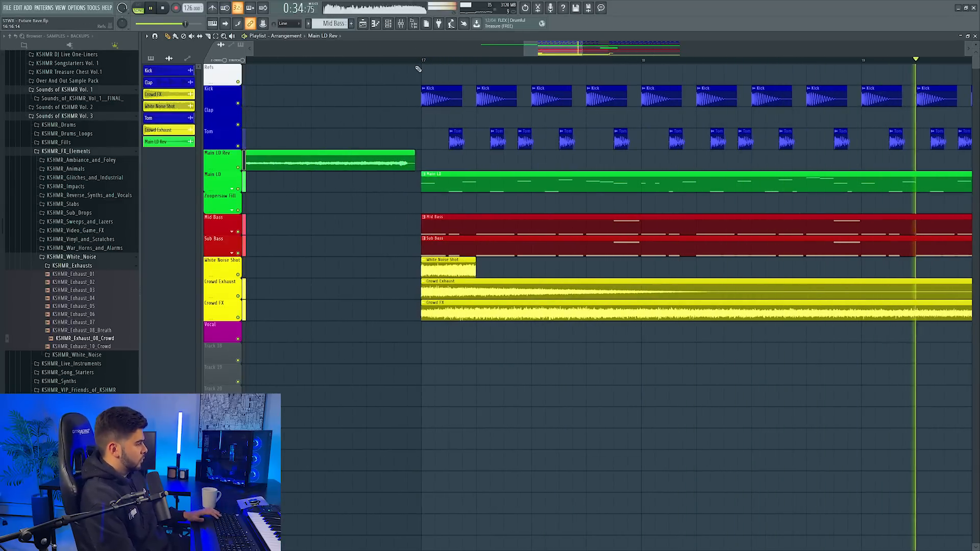
scroll(418, 68, down, 5)
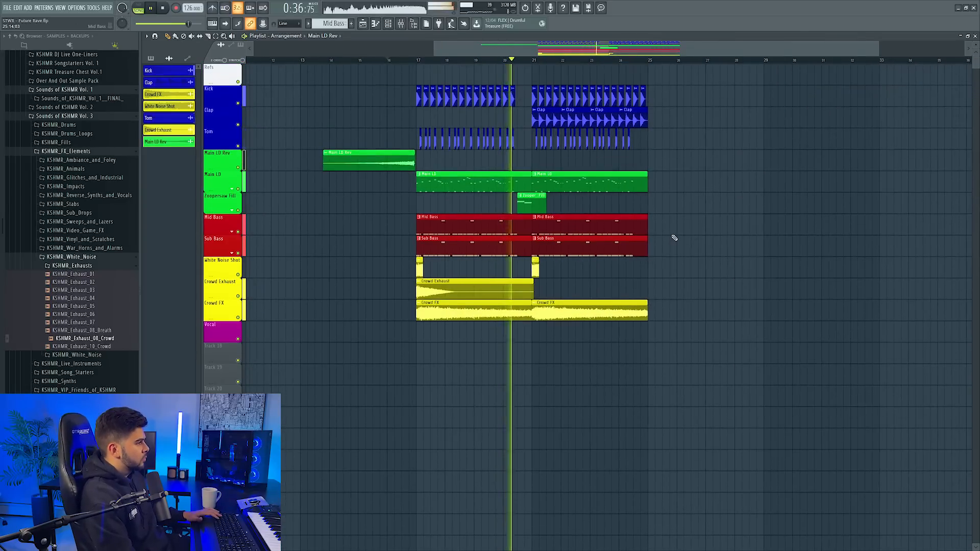
key(space)
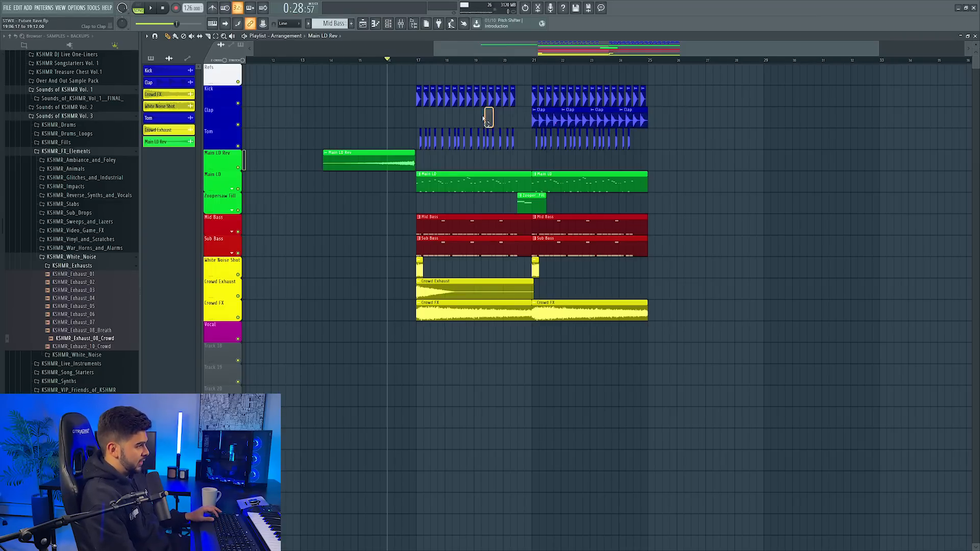
Select the clap clips in bars 21 to 24 and browse the sample folders
drag(494, 106, 715, 129)
scroll(593, 66, up, 2)
scroll(594, 66, up, 2)
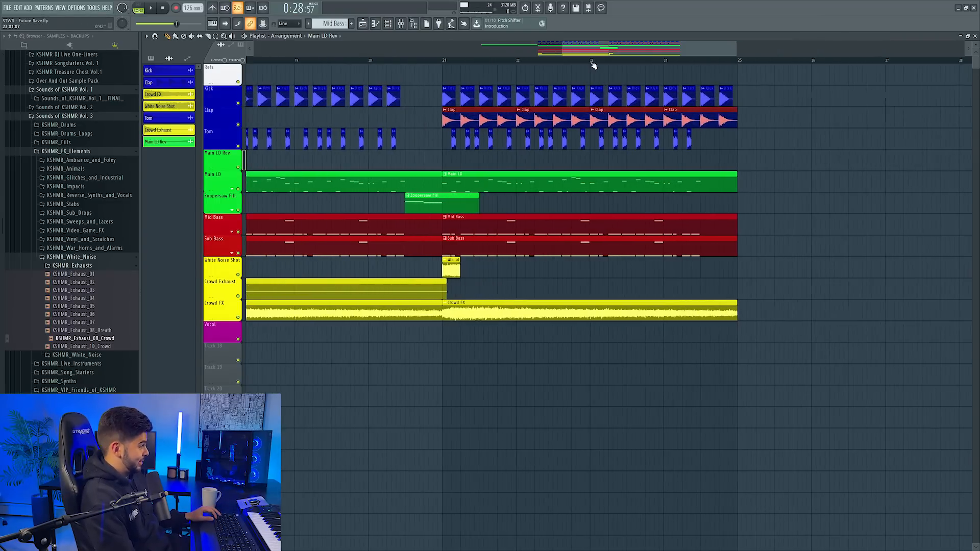
scroll(76, 194, down, 15)
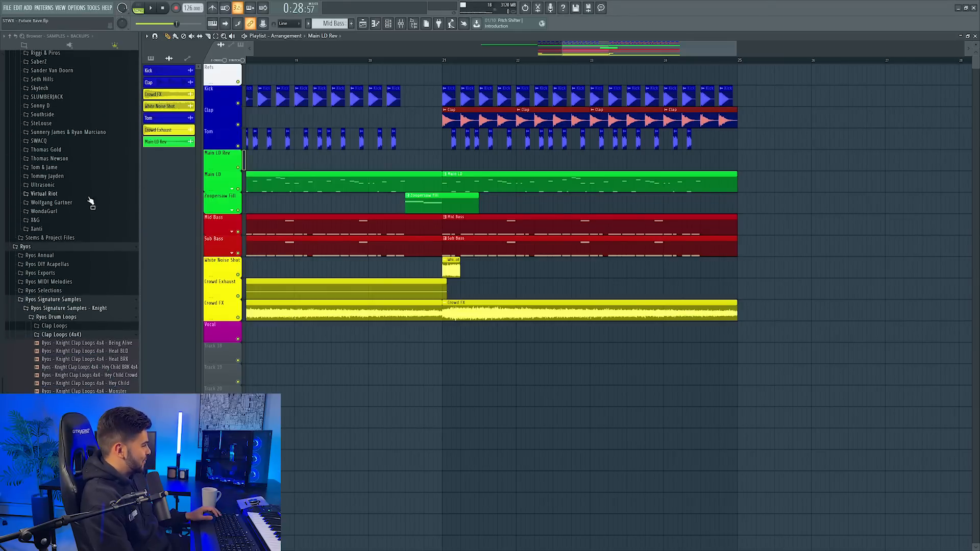
scroll(84, 199, up, 3)
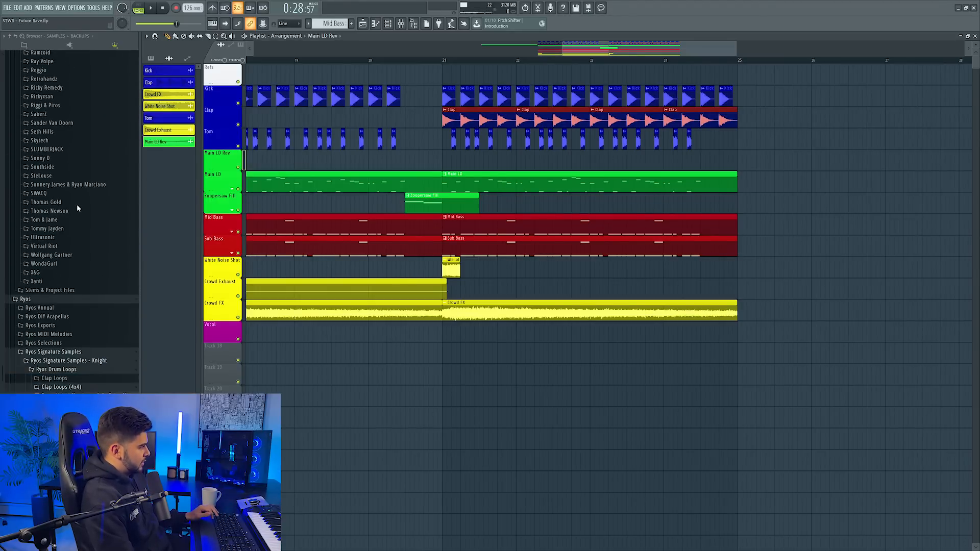
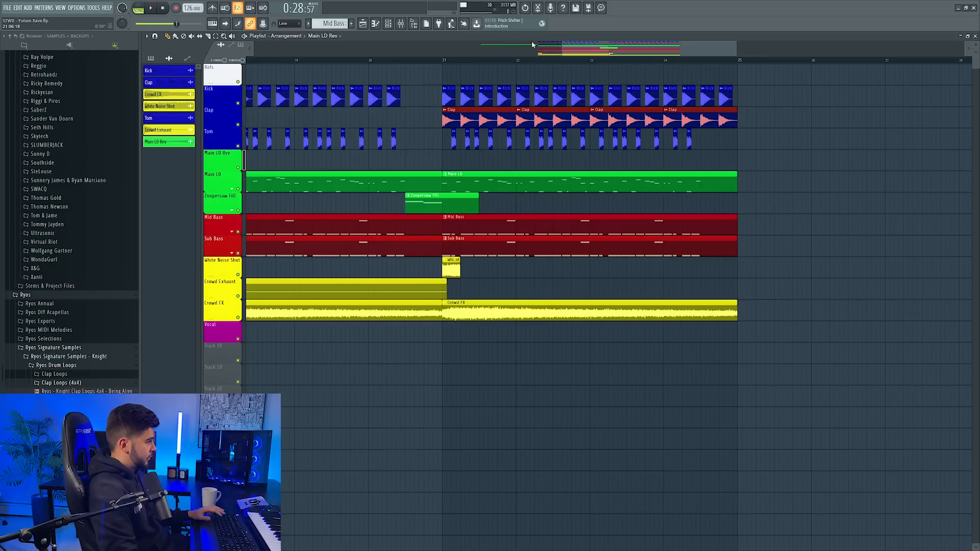
Insert a playlist track above the lead's Balance volume automation and copy the Main LD clips to start at bar 9
scroll(531, 45, left, 5)
scroll(526, 60, down, 4)
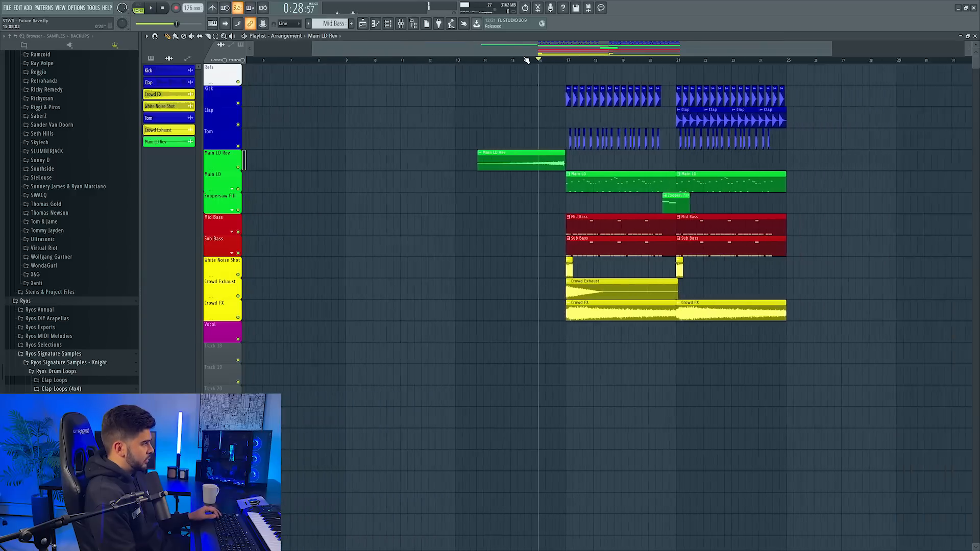
scroll(526, 60, down, 2)
right_click(225, 194)
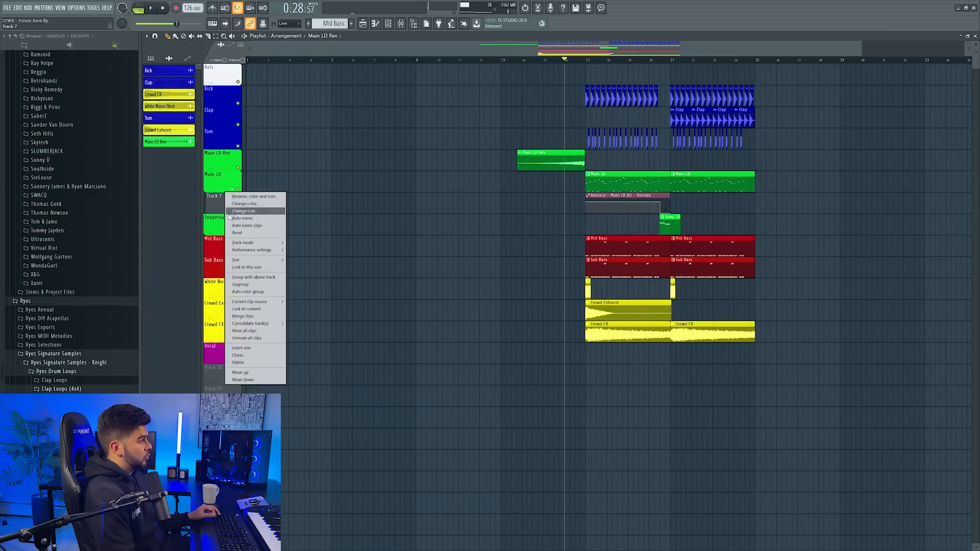
click(259, 348)
drag(573, 170, 755, 214)
drag(628, 185, 459, 184)
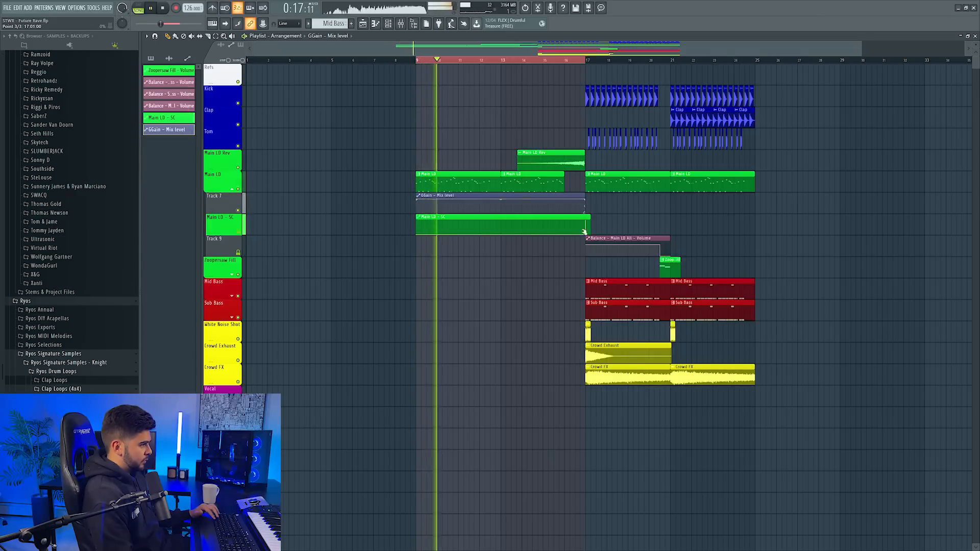
Stop playback and open the plugin choices for the fourth effect slot of the Main LD All mixer track
key(F9)
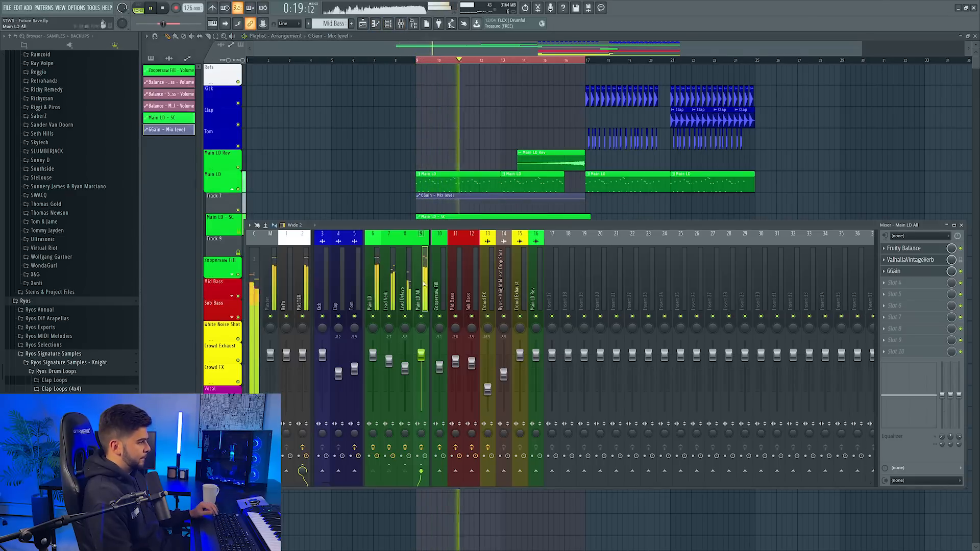
key(space)
click(898, 283)
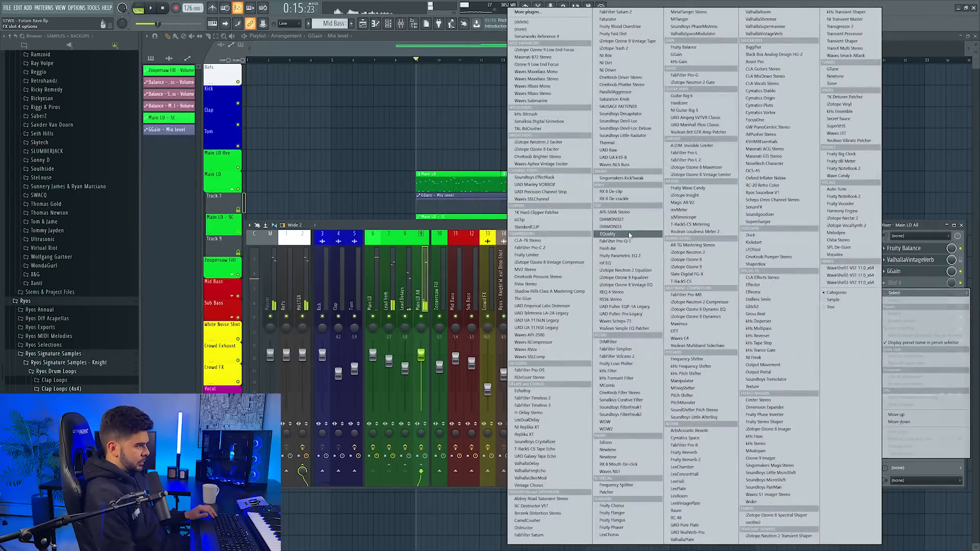
Insert EQuality on the Main LD All mixer track and boost its midrange band by about 2 dB
click(629, 235)
key(space)
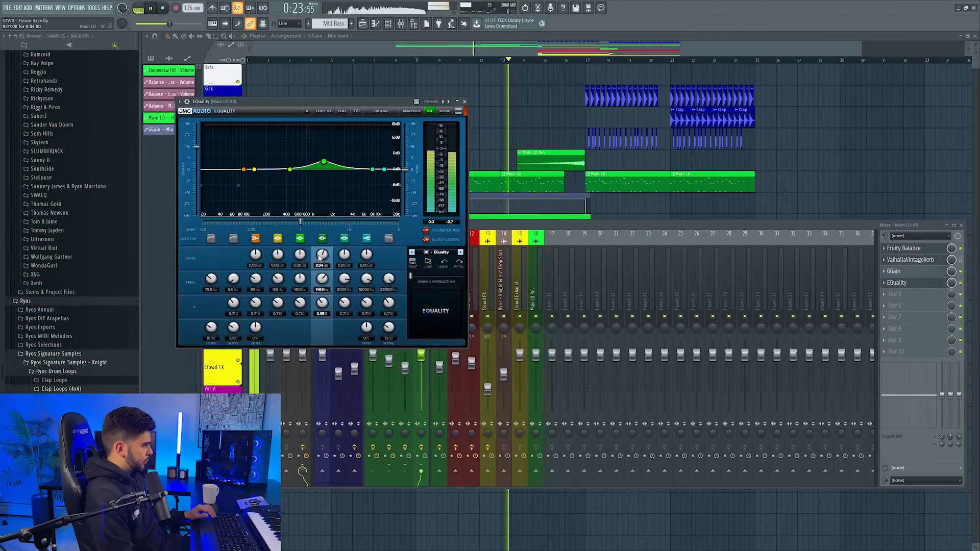
drag(319, 258, 319, 268)
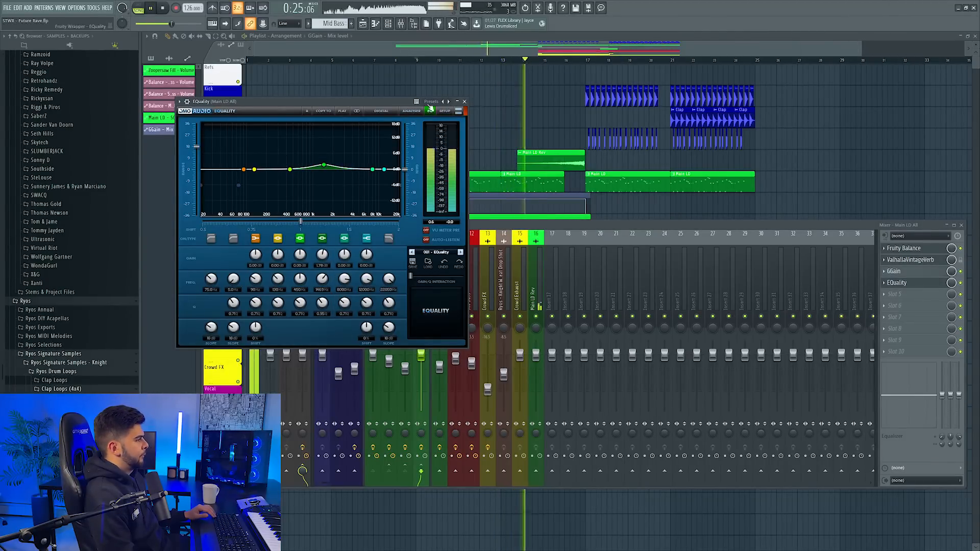
click(464, 102)
key(F9)
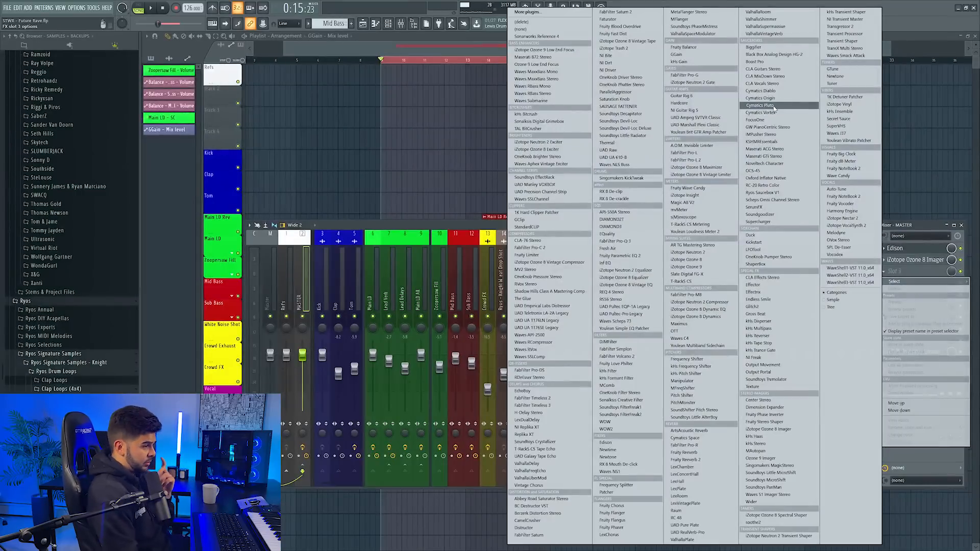
Insert Endless Smile on the master track and create an automation clip for its Intensity
click(791, 302)
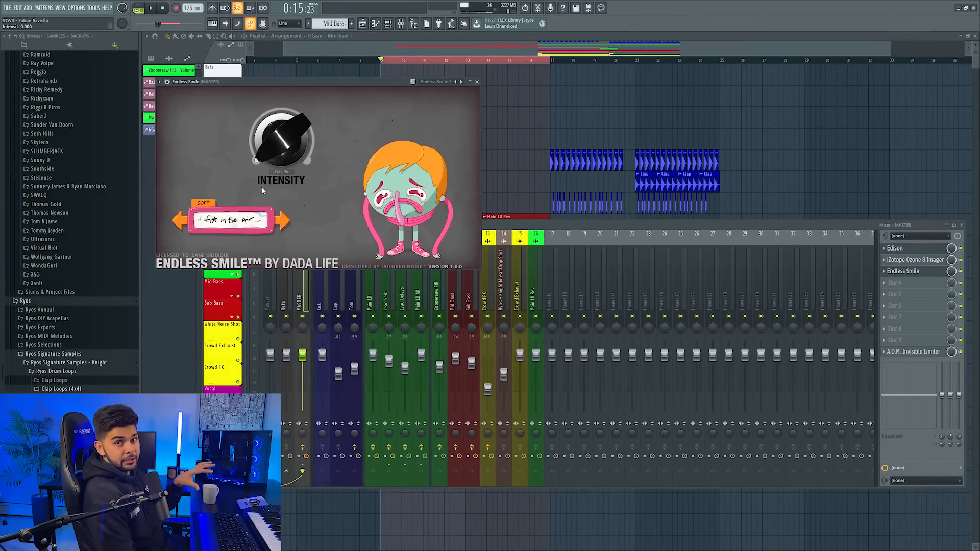
click(93, 7)
mouse_move(122, 102)
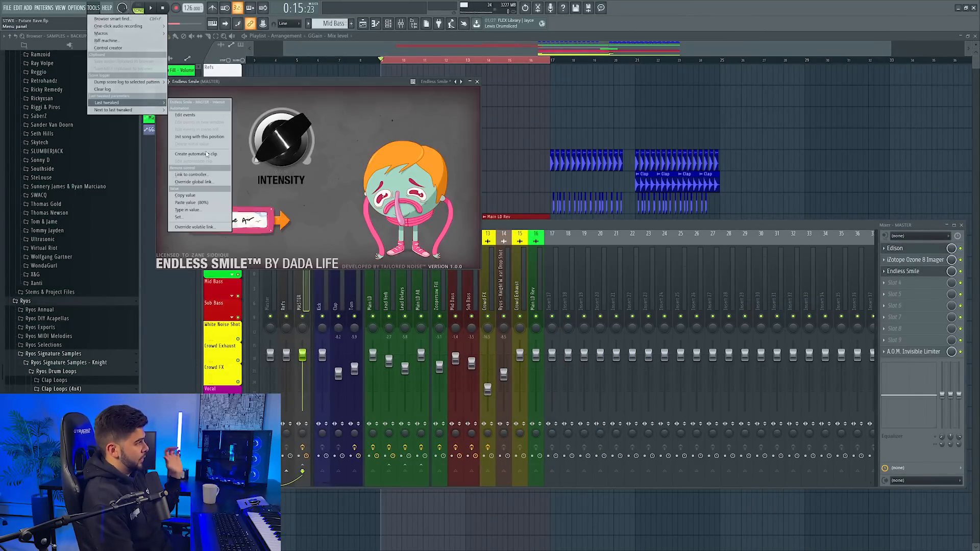
click(197, 154)
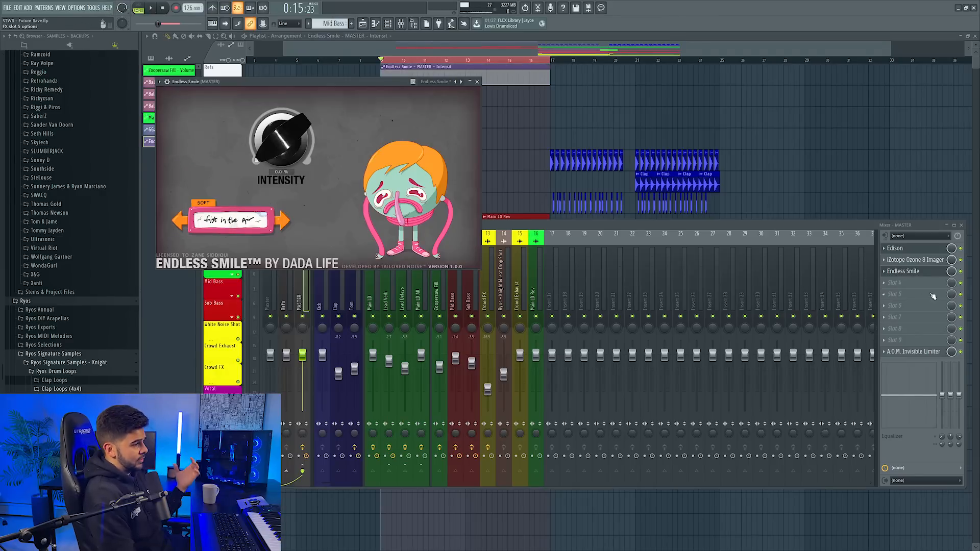
Insert MetaFlanger Stereo on the master and shape its Mix automation to rise before bar 17 and drop at the end
click(918, 283)
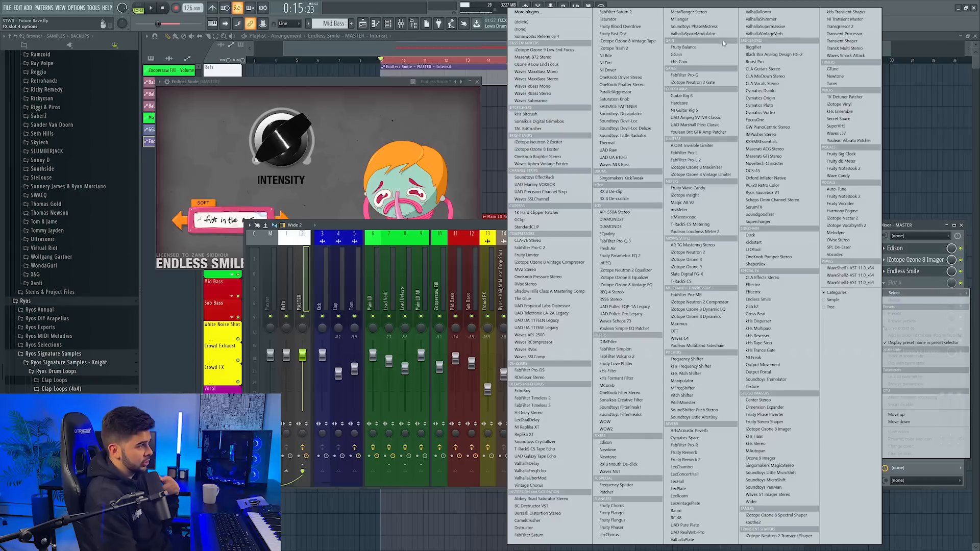
click(694, 15)
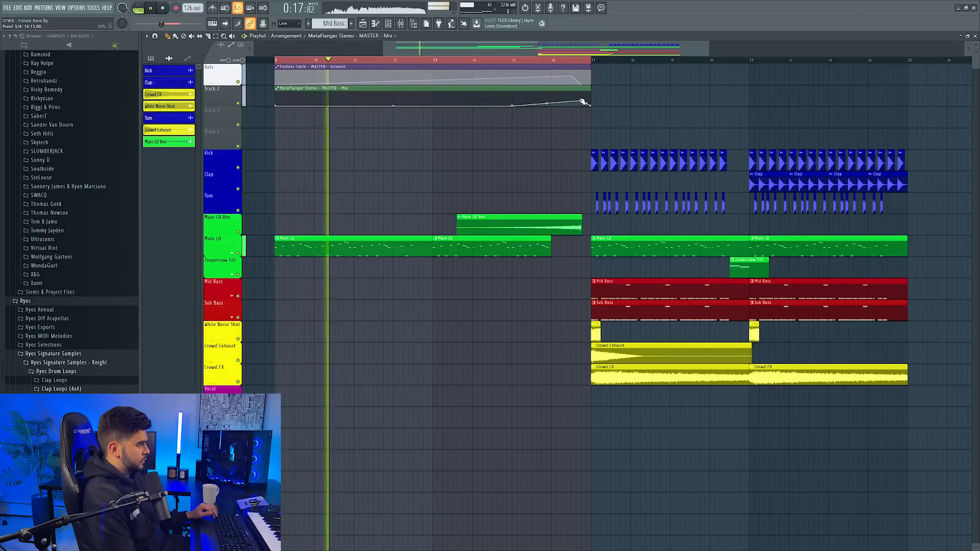
mouse_move(591, 104)
mouse_down()
mouse_move(582, 96)
mouse_move(592, 118)
mouse_up()
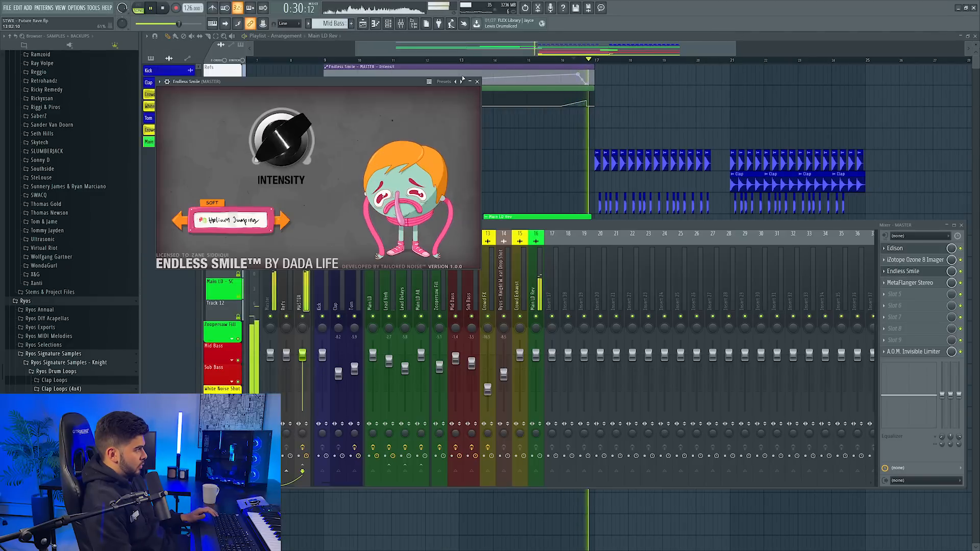
Close Endless Smile and the mixer, listen through the drop, and place the playhead at the fill before bar 21
click(477, 81)
key(F9)
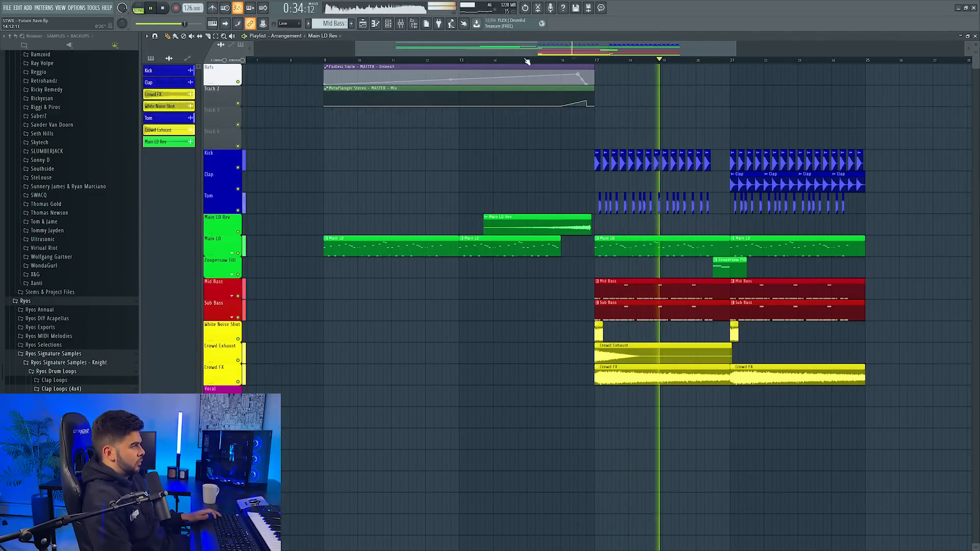
drag(562, 48, 661, 41)
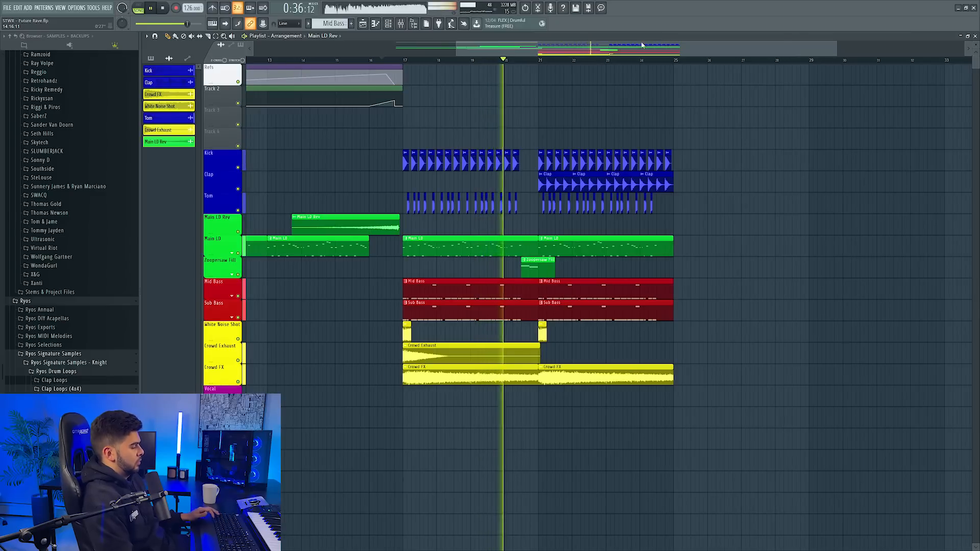
key(space)
click(513, 60)
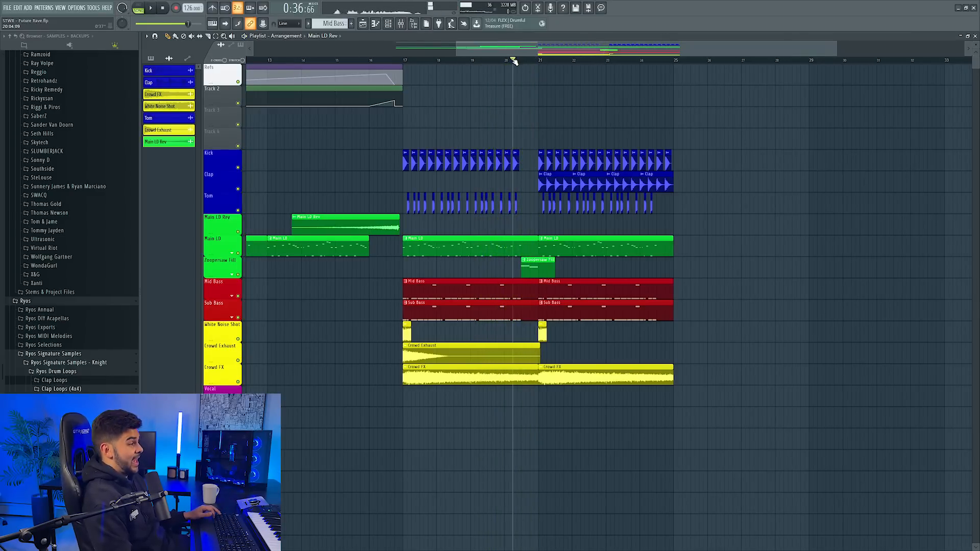
scroll(513, 61, up, 1)
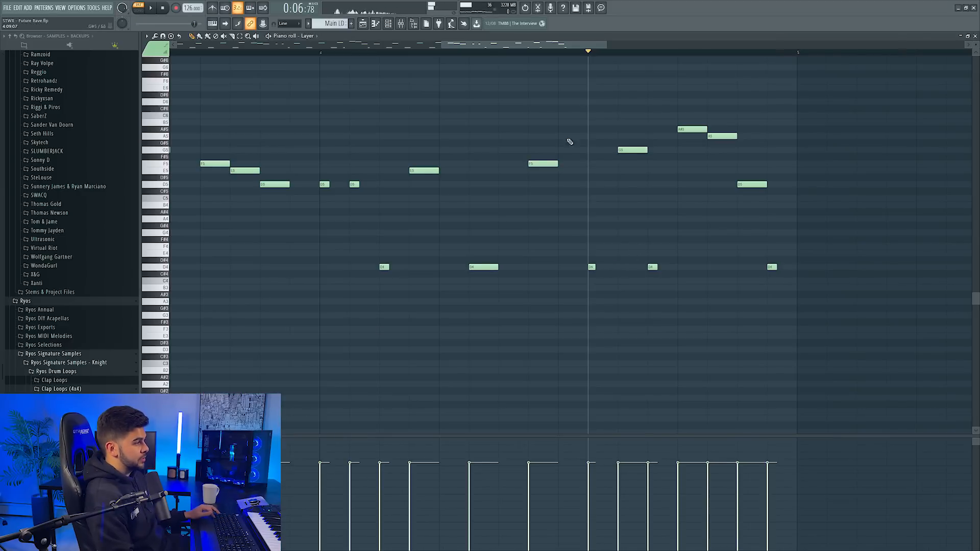
Shorten the final Main LD melody notes to brief stabs and move the D4 after the first G5 up to G5
drag(590, 105, 644, 159)
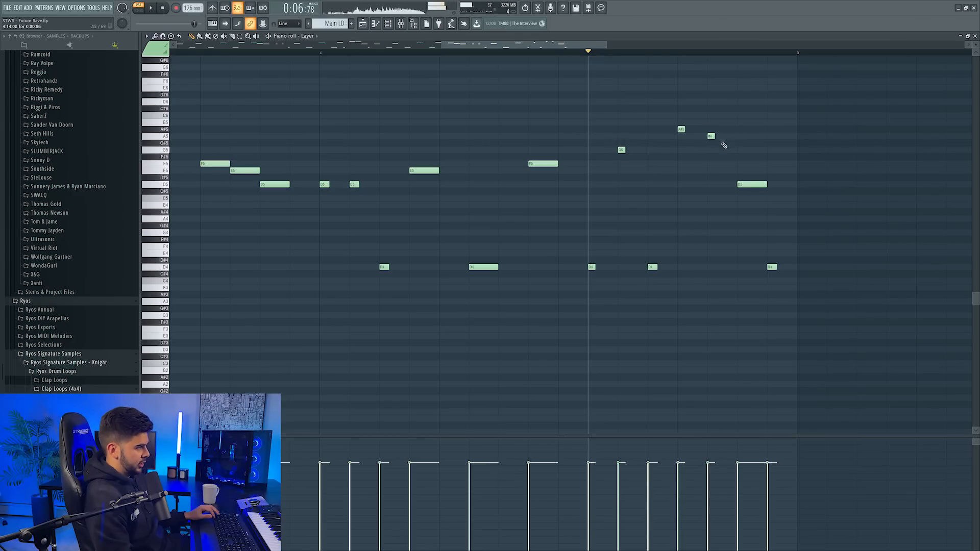
drag(765, 184, 745, 185)
click(771, 267)
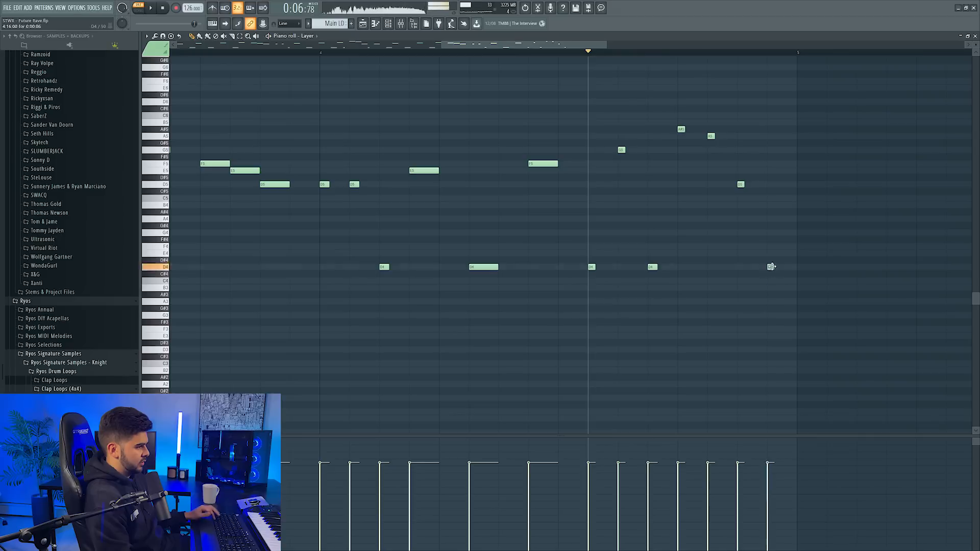
key(space)
key(space)
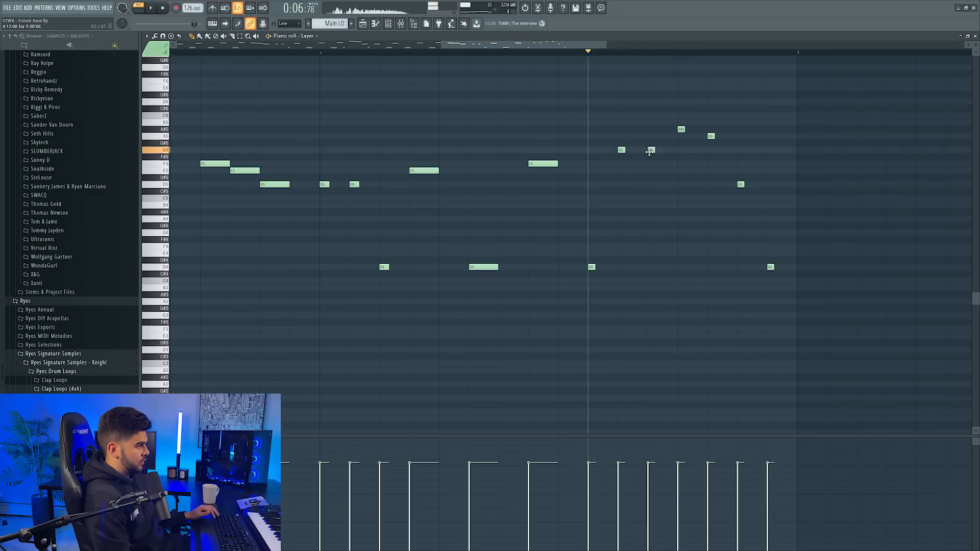
key(space)
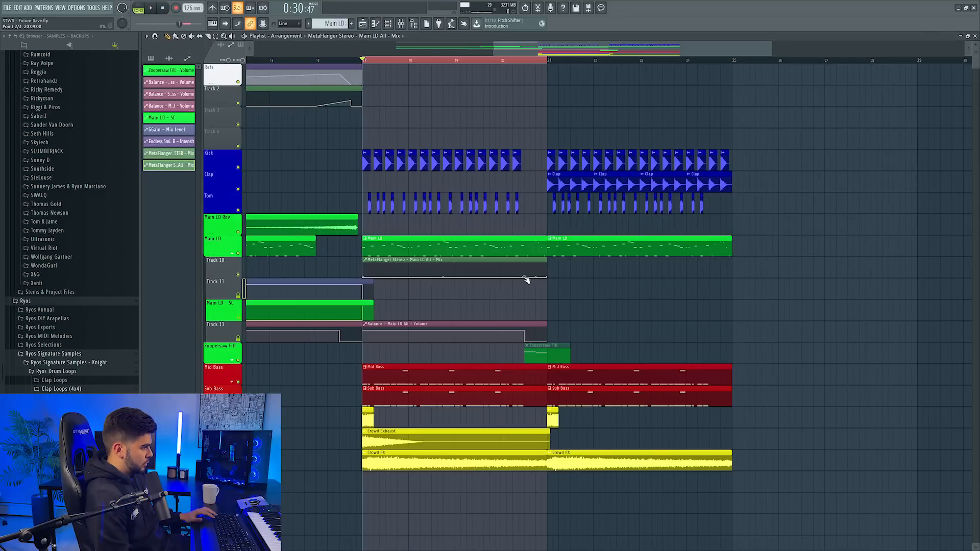
Raise the end of the Main LD All MetaFlanger Mix automation so it ramps up to bar 21, and play the fill
drag(549, 277, 547, 263)
key(space)
click(524, 60)
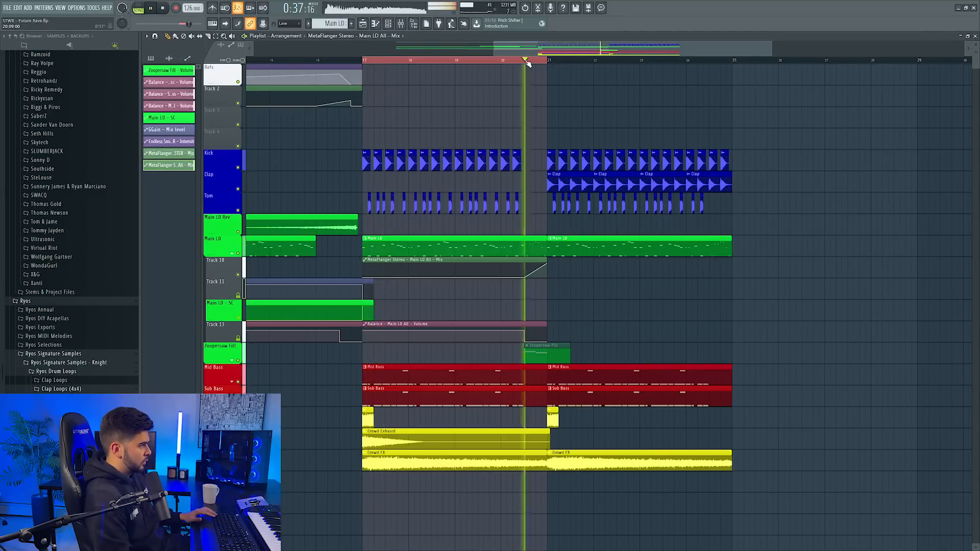
key(space)
Check the Main LD All mixer track and play the arrangement from just before bar 17
key(F9)
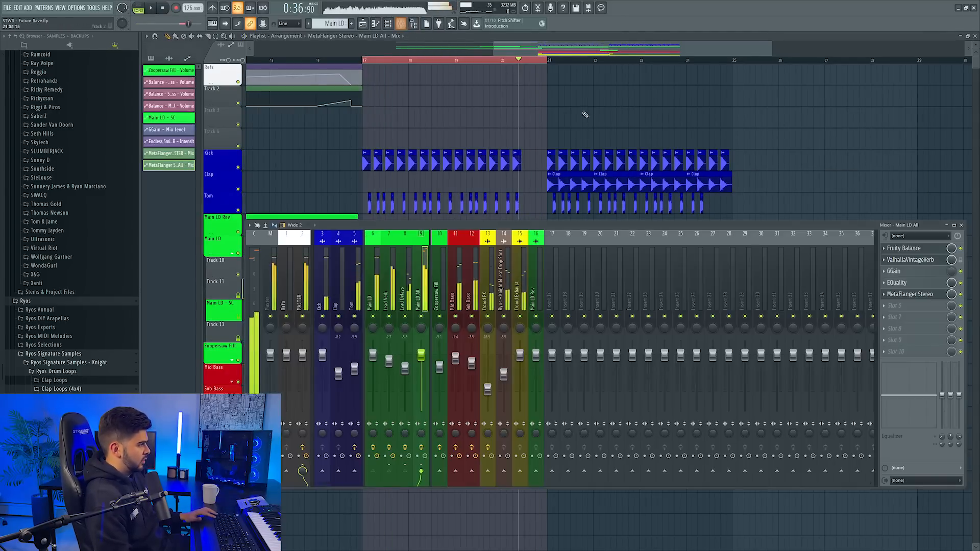
key(F9)
click(346, 60)
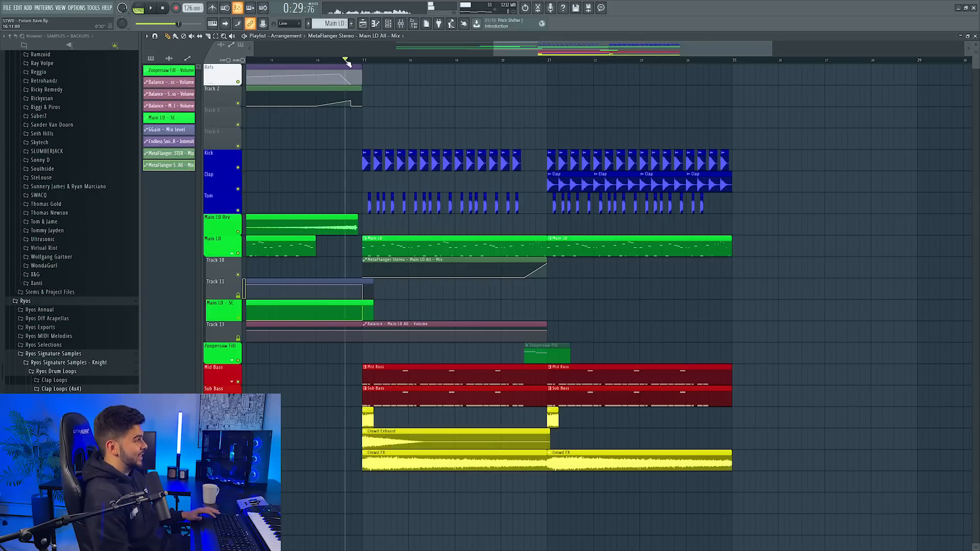
key(space)
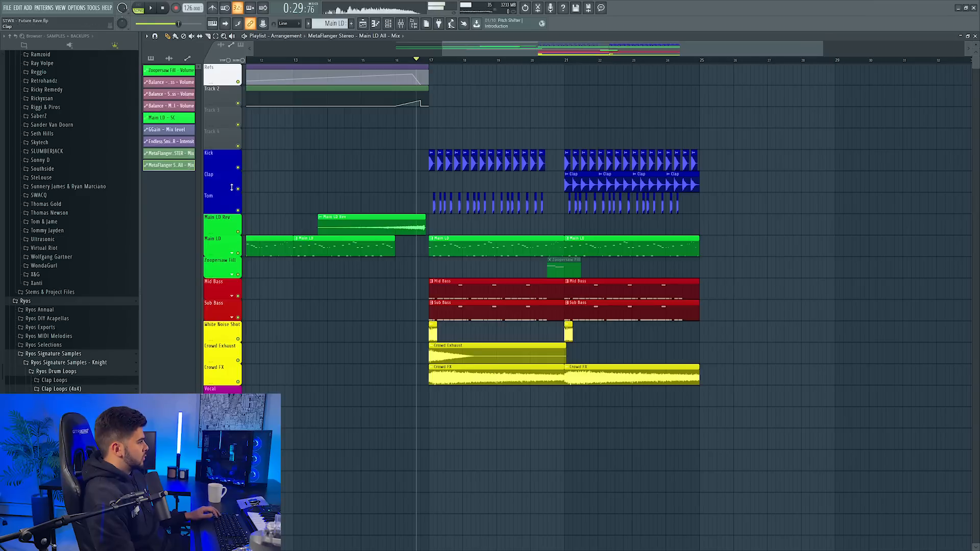
Insert an empty playlist track above Clap and move the Kick track up one position
right_click(223, 173)
click(239, 326)
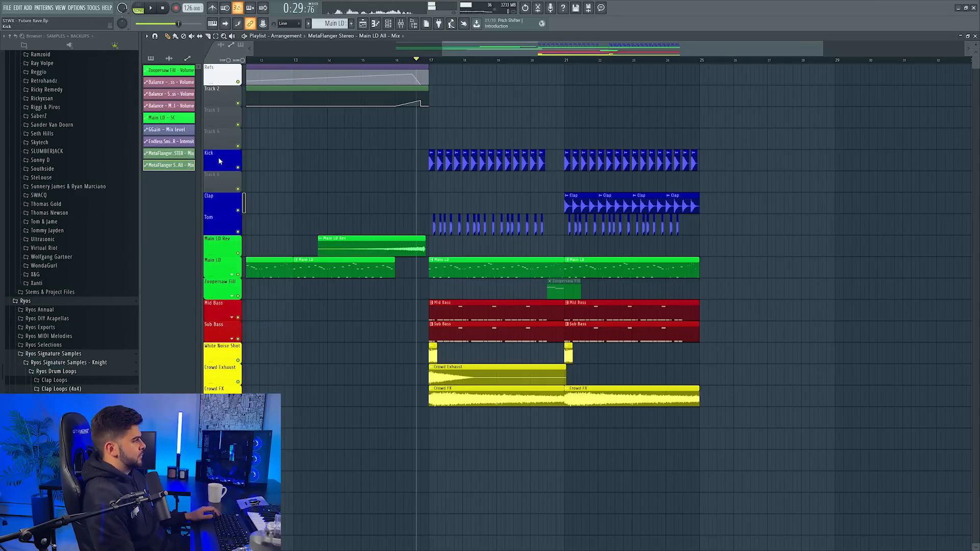
scroll(218, 161, up, 1)
Place NOIZU_hihat_closed_one_shot_01 from the NOIZU_hihats folder of Noizu Sample Pack Vol. 1 off the beat beneath Kick at bar 21
scroll(53, 263, up, 3)
scroll(53, 263, down, 9)
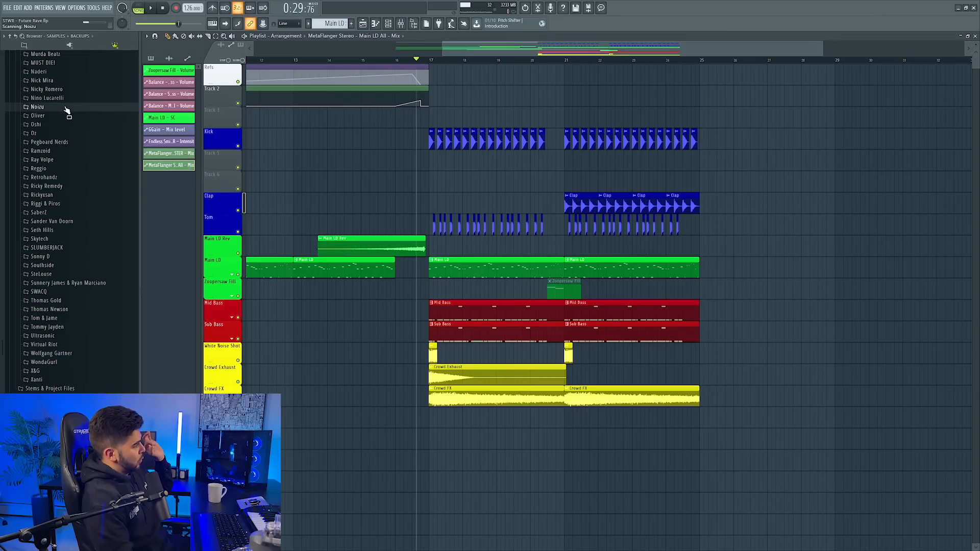
click(71, 117)
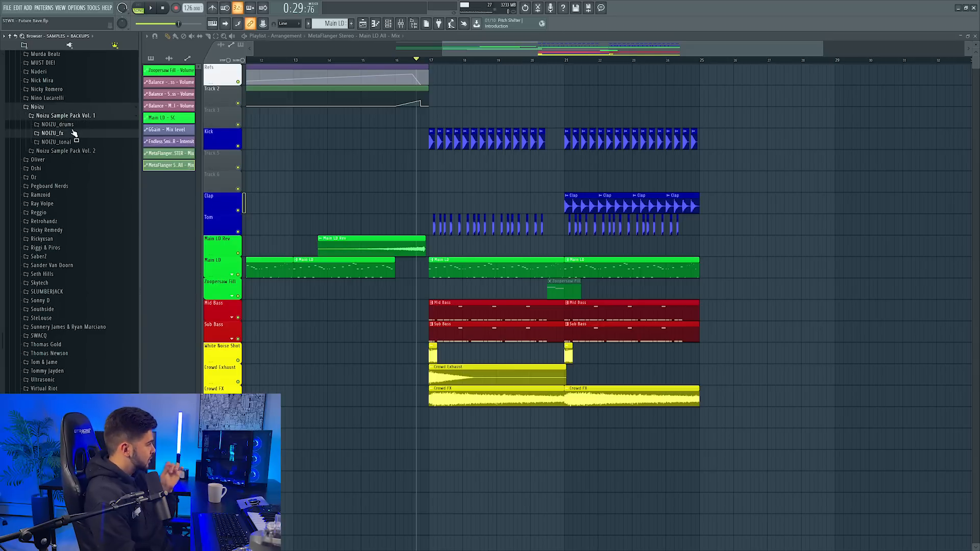
click(64, 125)
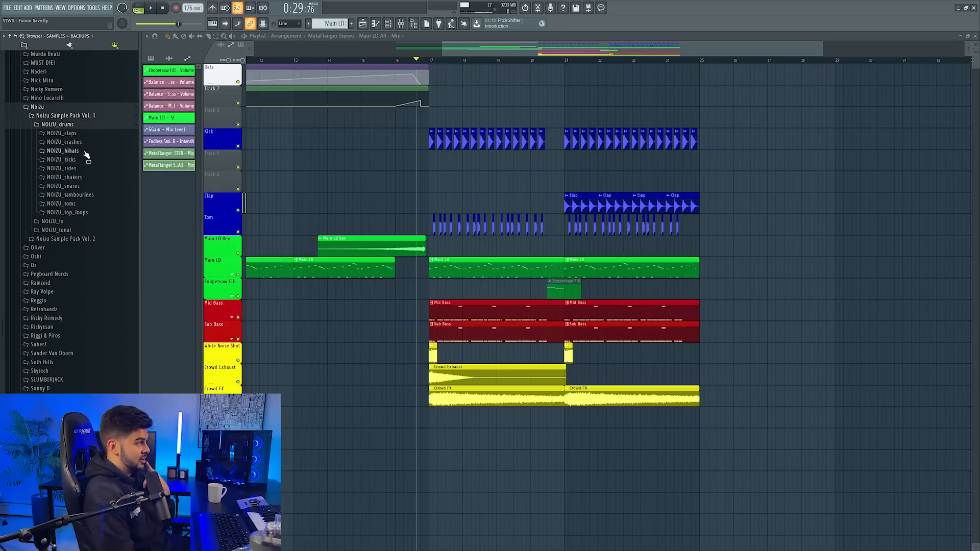
click(84, 152)
drag(86, 167, 573, 162)
scroll(586, 66, up, 5)
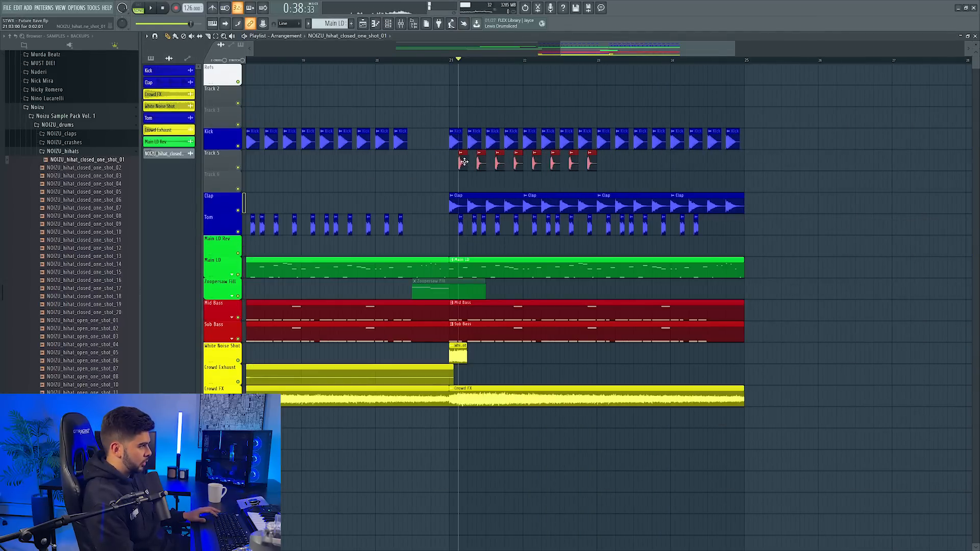
Rename the new hi-hat's playlist track Air Hat and colour it the same blue as the Kick track
key(F2)
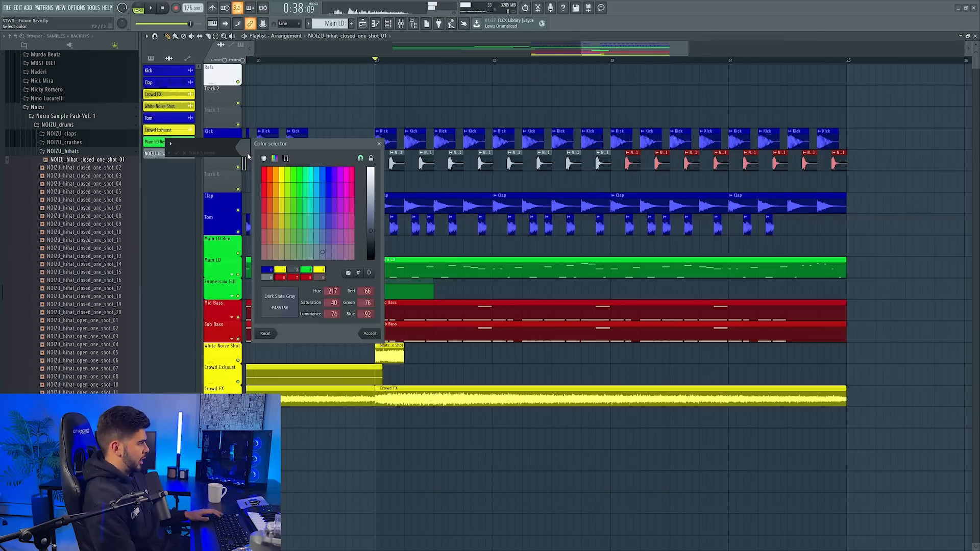
click(369, 333)
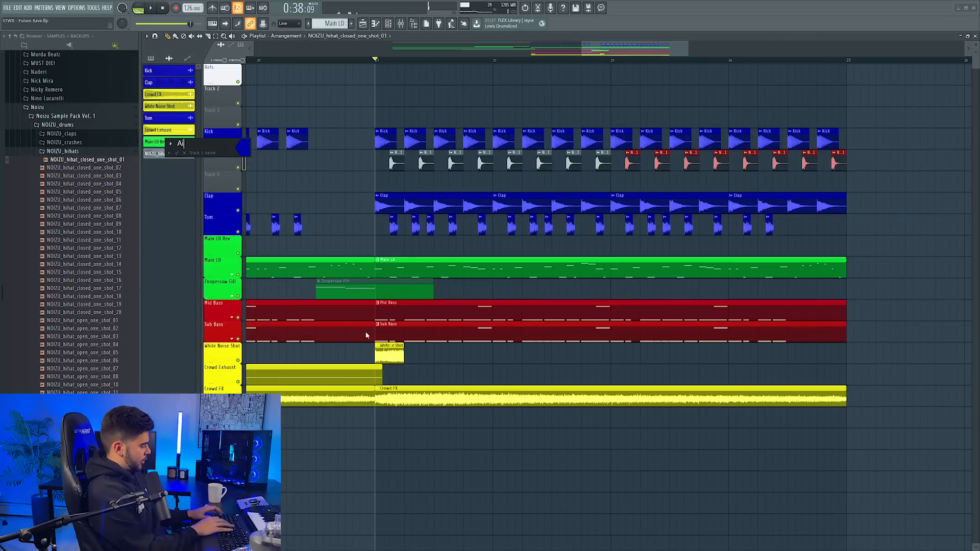
text(Air Hat)
key(Return)
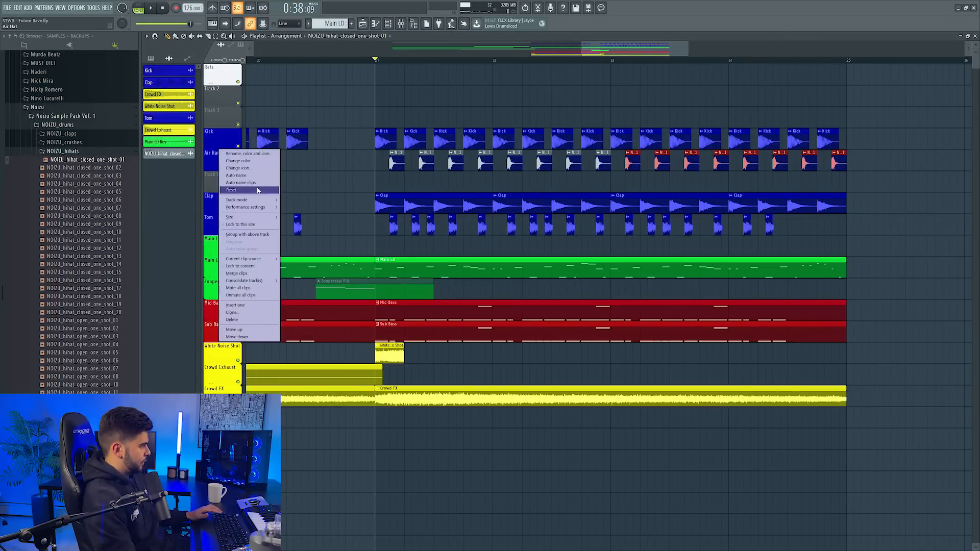
Add NOIZU_hihat_closed_one_shot_05 as an offbeat Dry Hat track beneath Air Hat from bar 21 to 25, and play it back
key(Down)
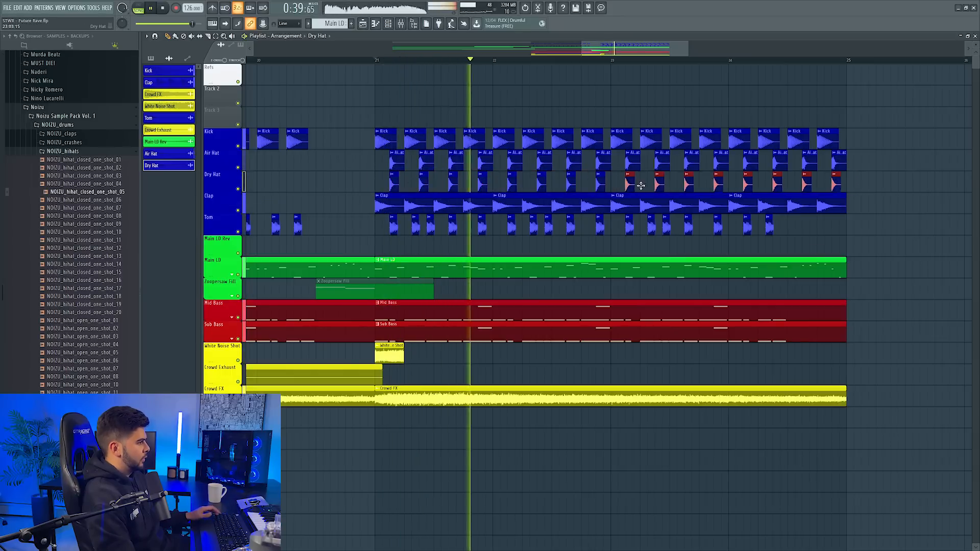
scroll(459, 60, down, 4)
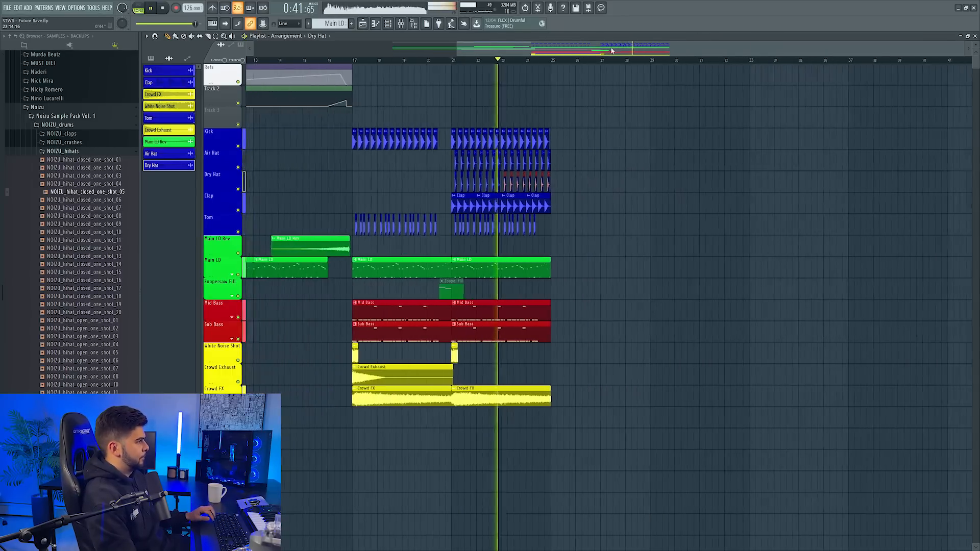
drag(418, 60, 322, 60)
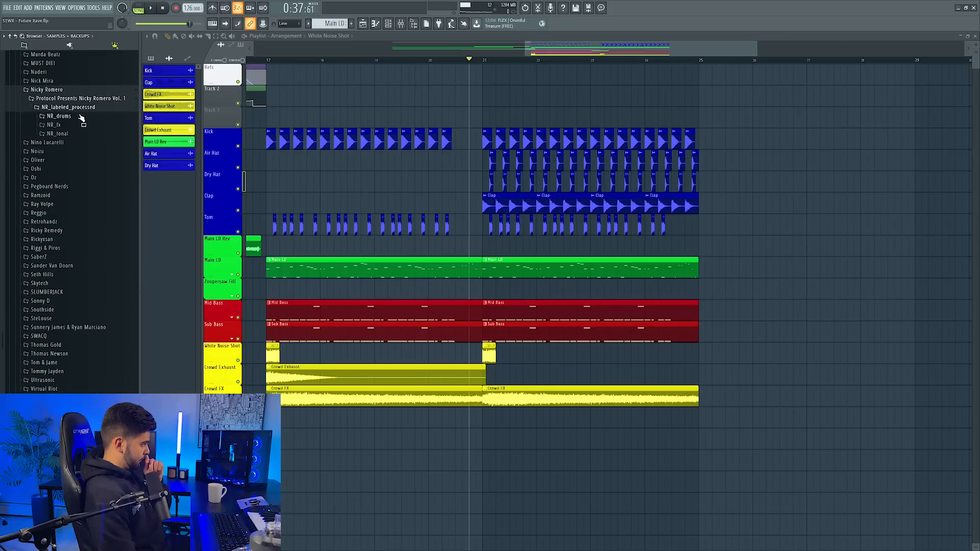
Place the percussion_funk_128 and sidechainss_128 loops from Nicky Romero's NR_drum_loops folder in the empty playlist area after bar 26
click(80, 116)
click(75, 126)
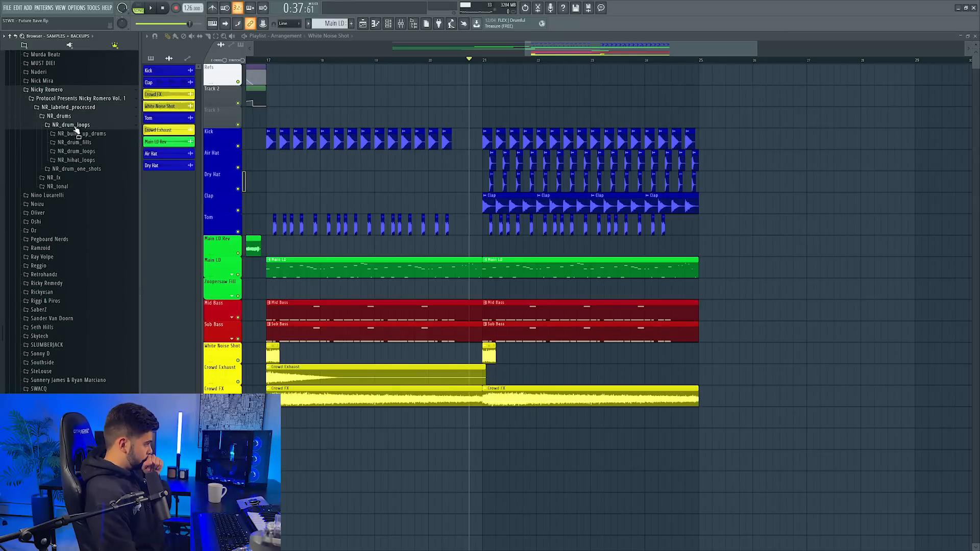
click(97, 152)
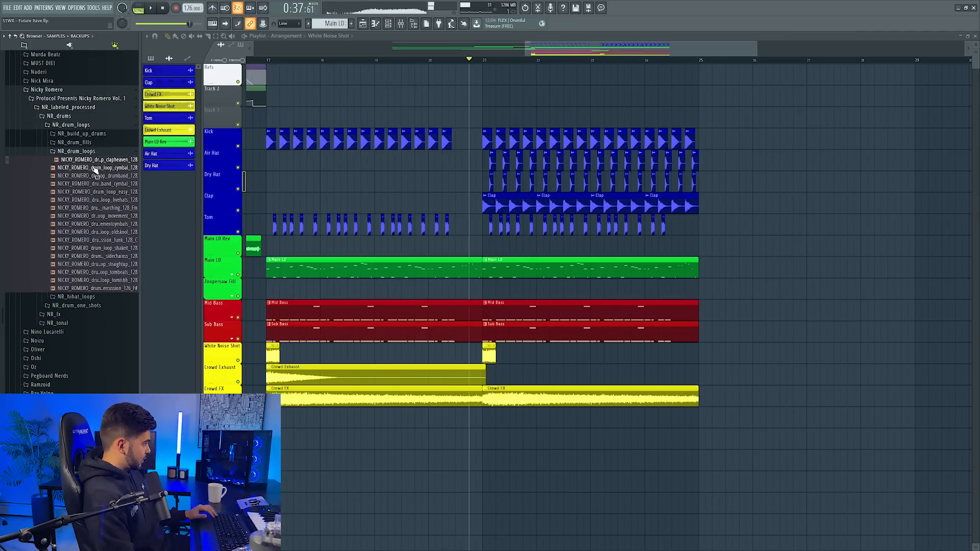
click(98, 239)
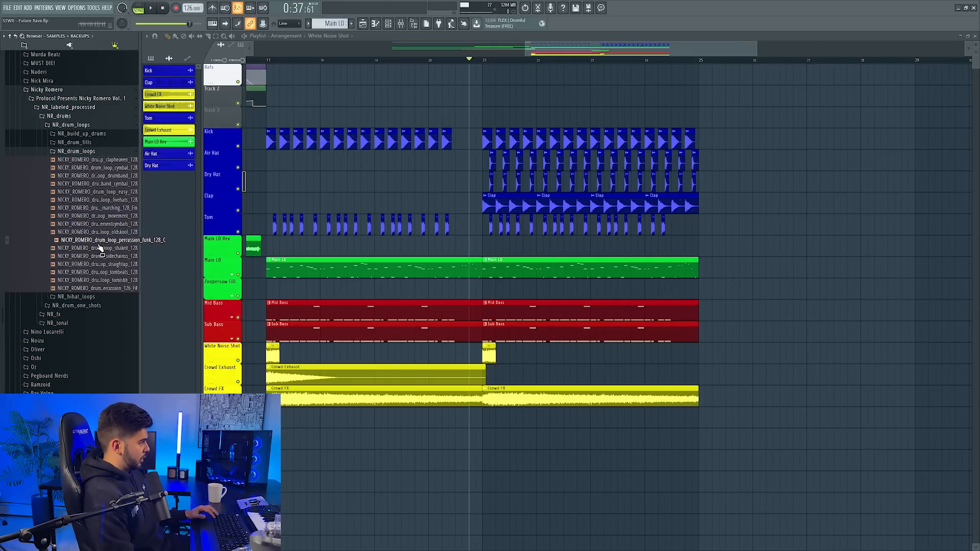
drag(100, 247, 788, 264)
key(Down)
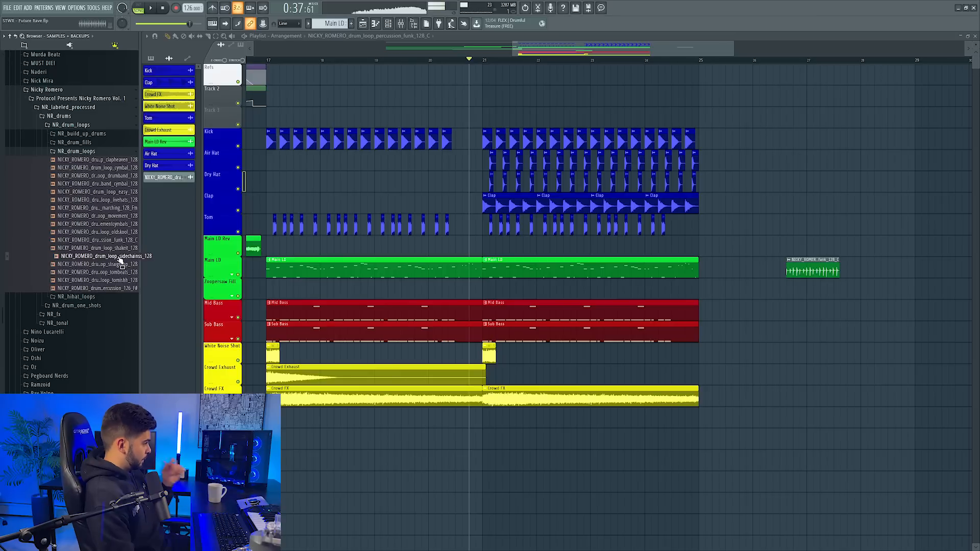
drag(120, 260, 776, 309)
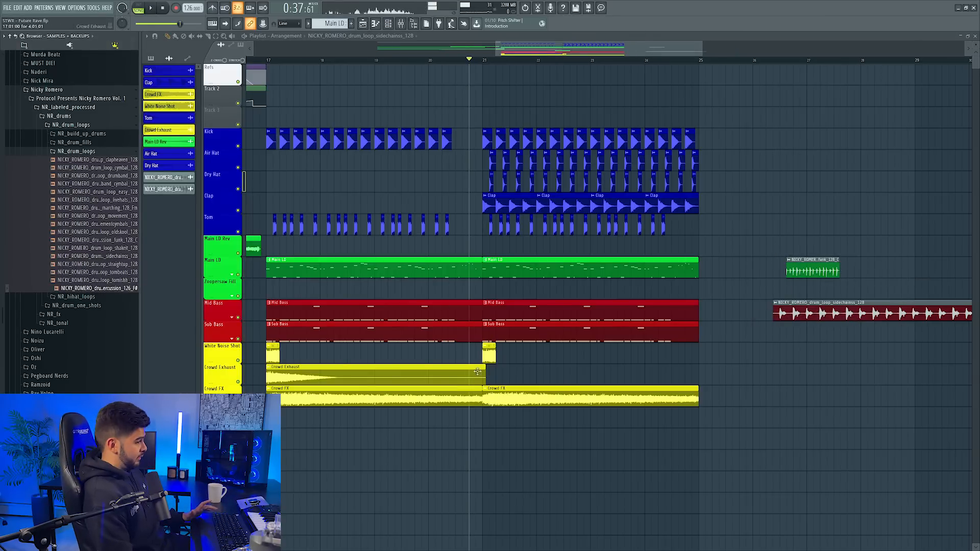
Replace the Clap clips at bar 21 with a 4x4 clap loop from Ryos Signature Samples - Knight and play it back
scroll(68, 337, down, 9)
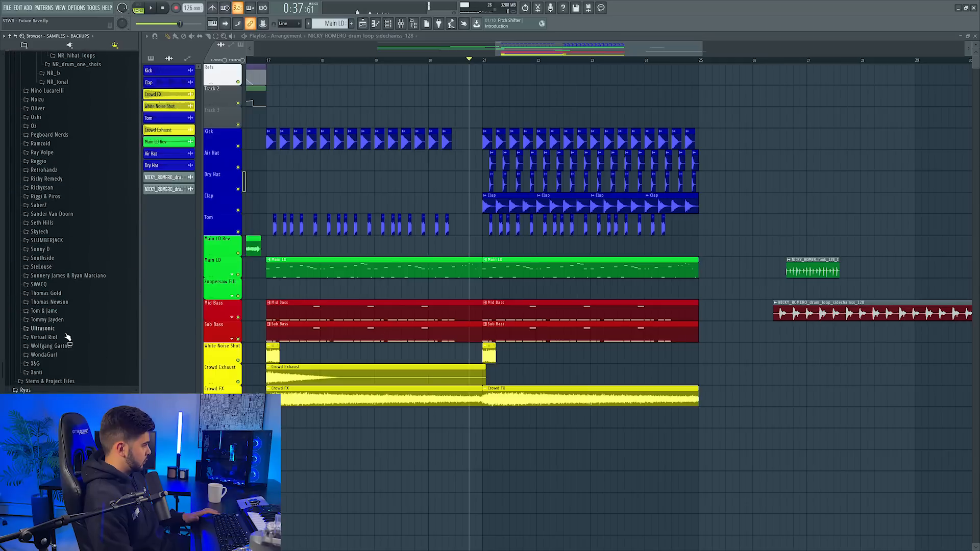
scroll(30, 292, down, 7)
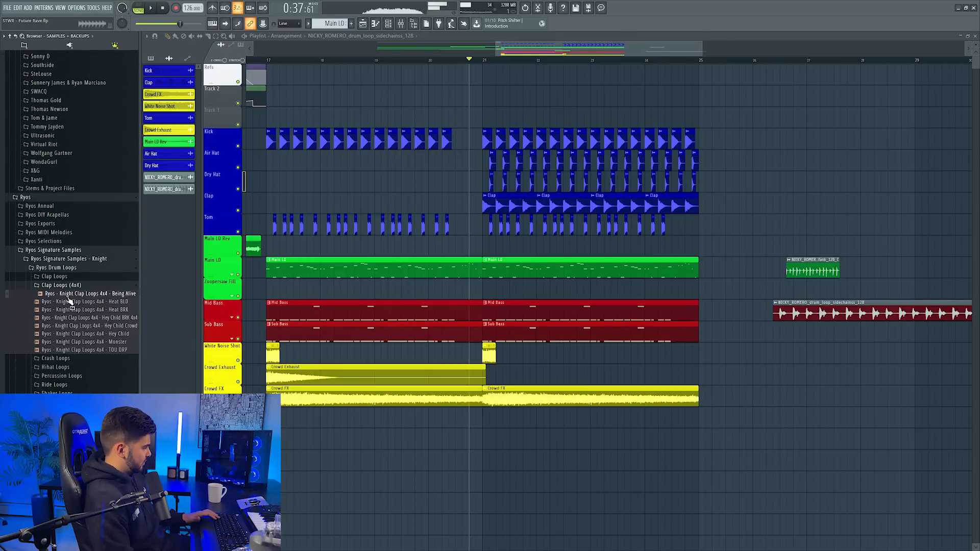
click(70, 302)
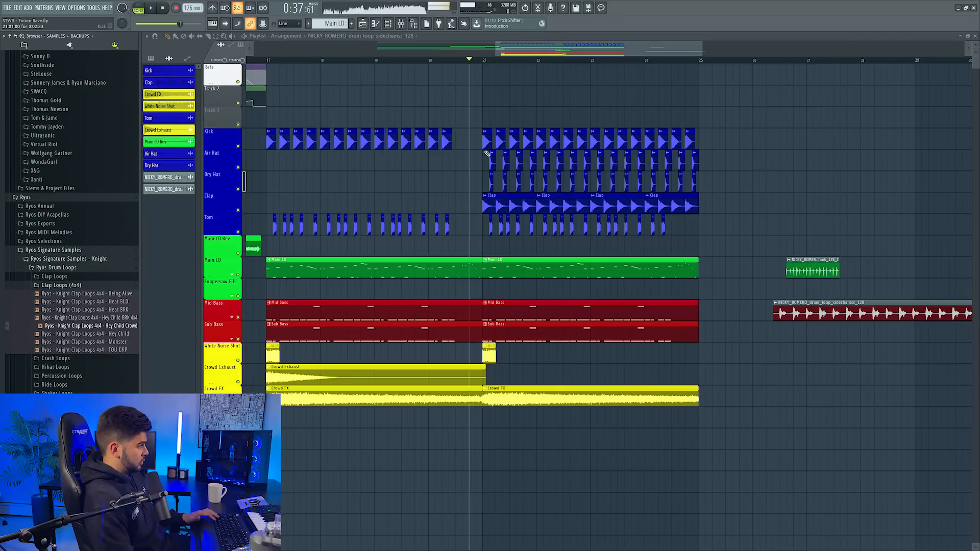
right_click(514, 209)
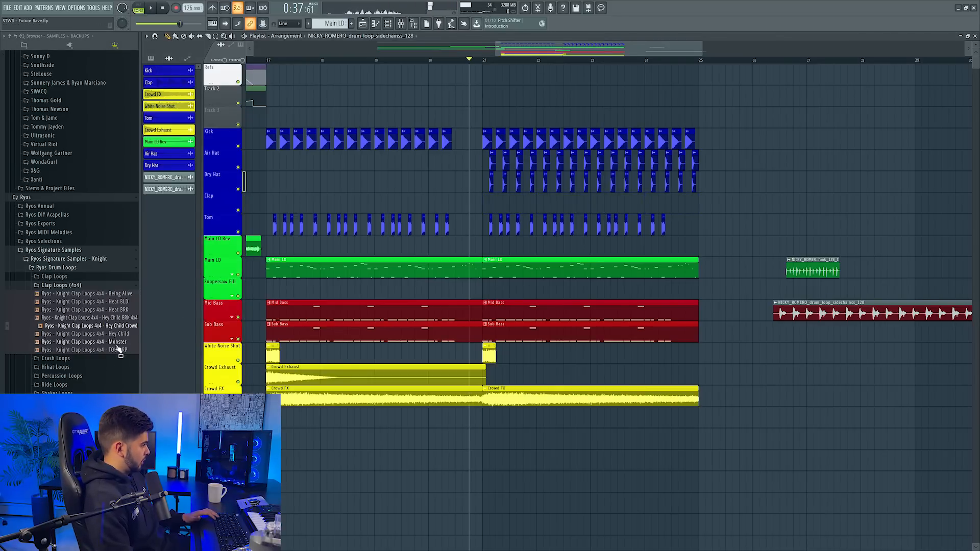
drag(117, 349, 487, 204)
key(space)
key(F9)
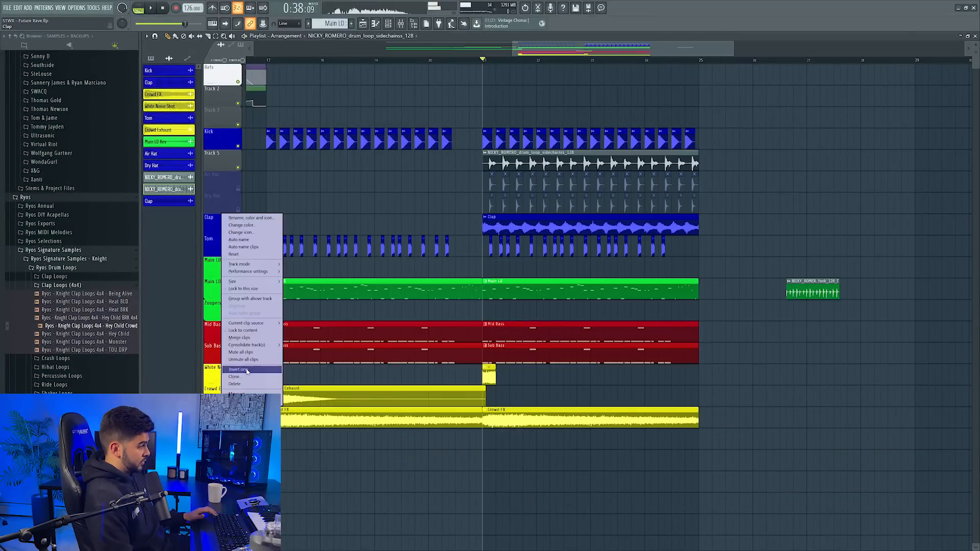
Insert a track above Clap and place Ryos - Knight Clap Loops 4x4 - Hey Child at bar 21, fitted to the project tempo
click(247, 369)
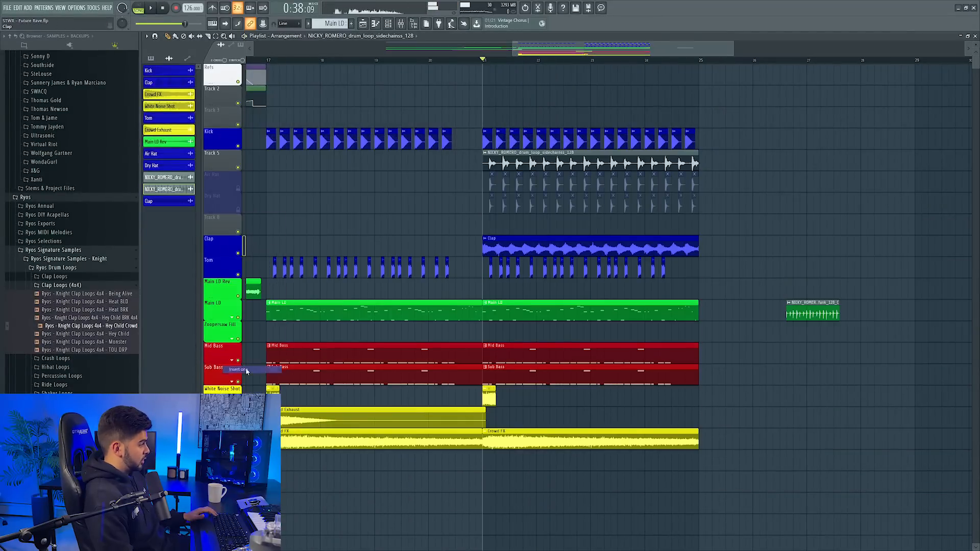
click(117, 334)
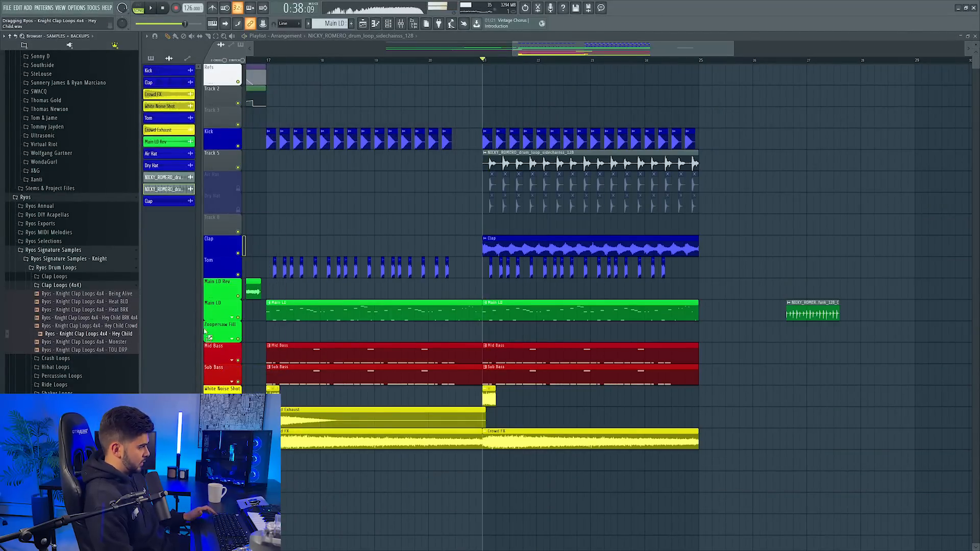
drag(206, 331, 490, 223)
scroll(528, 76, up, 2)
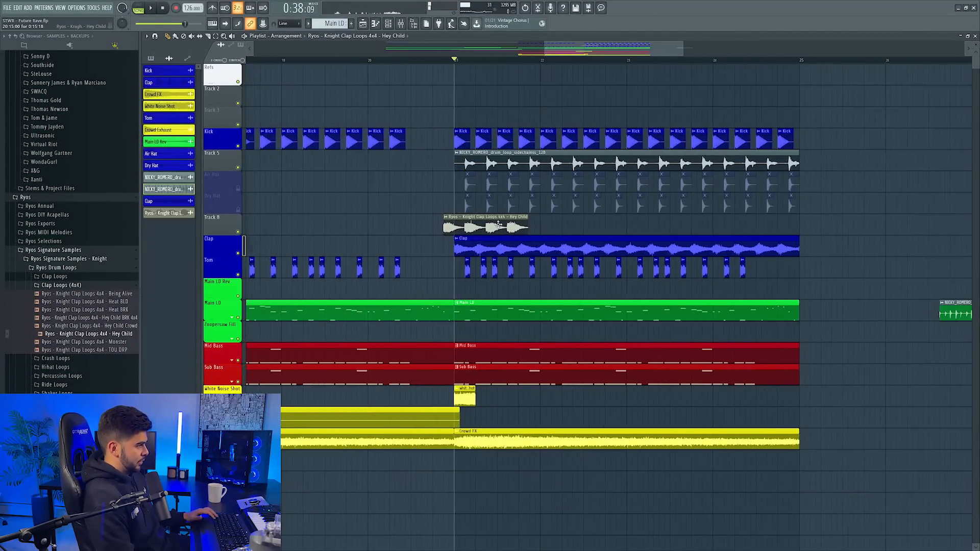
click(456, 217)
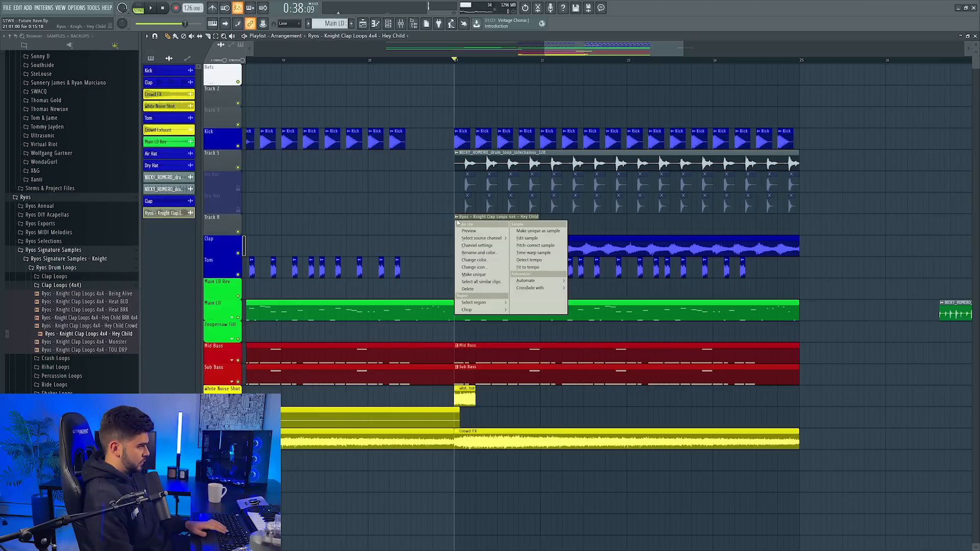
click(525, 270)
click(486, 286)
Route the Hey Child clap loop to mixer track 20 and repeat it on its track from bar 21 to bar 25
double_click(480, 219)
key(F9)
key(space)
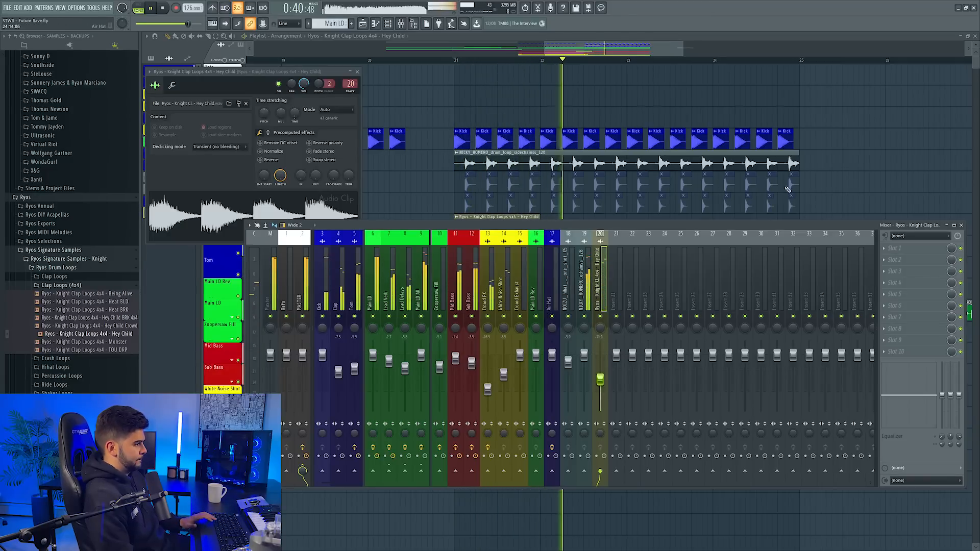
key(F12)
key(space)
key(ctrl+b)
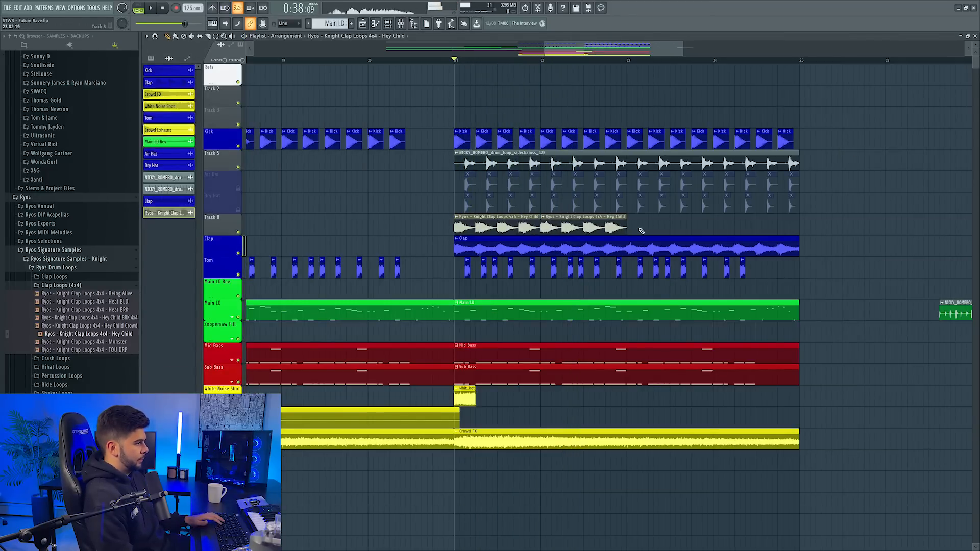
key(ctrl+b)
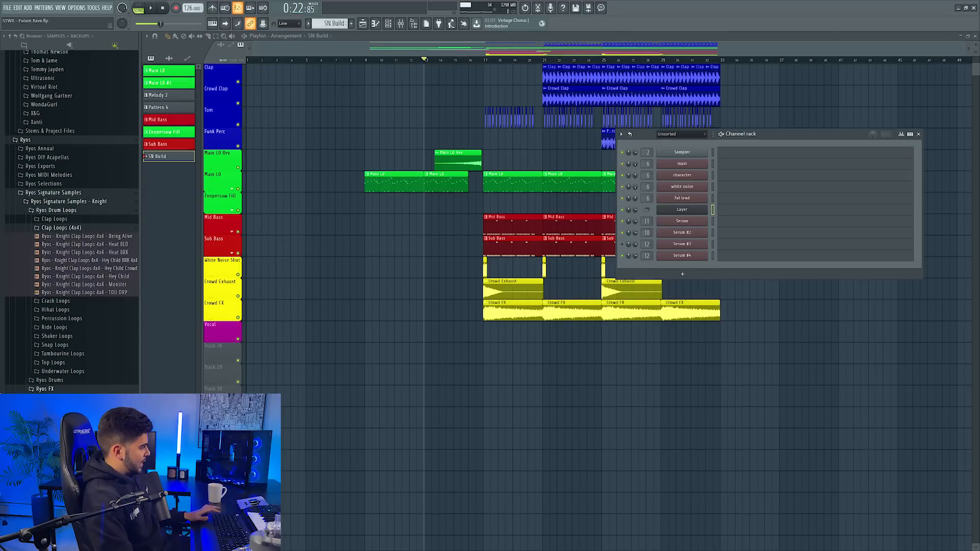
Fill the SN Build pattern with repeated C5 sixteenth notes for Ryos - Knight Tight Snares - Bizon and assign it a free mixer track
scroll(71, 222, down, 5)
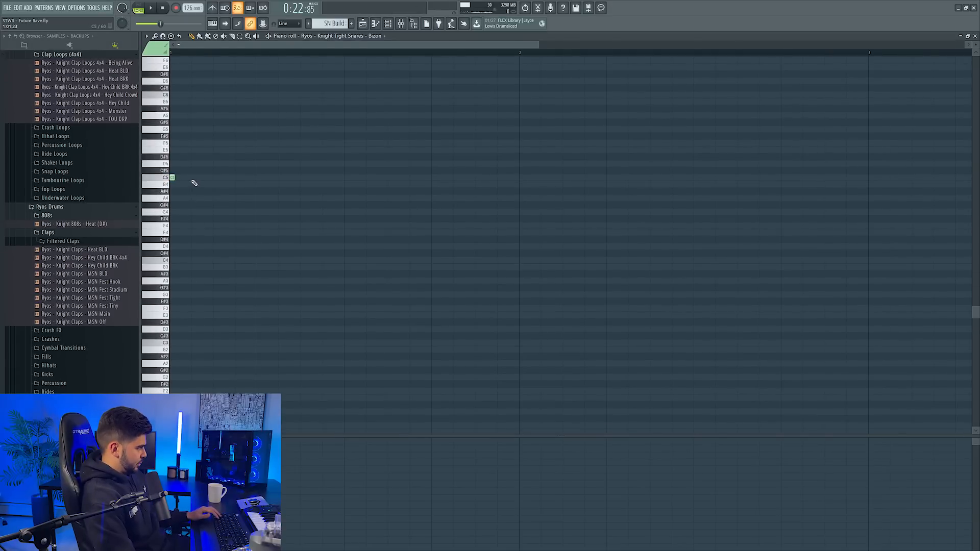
drag(330, 179, 892, 184)
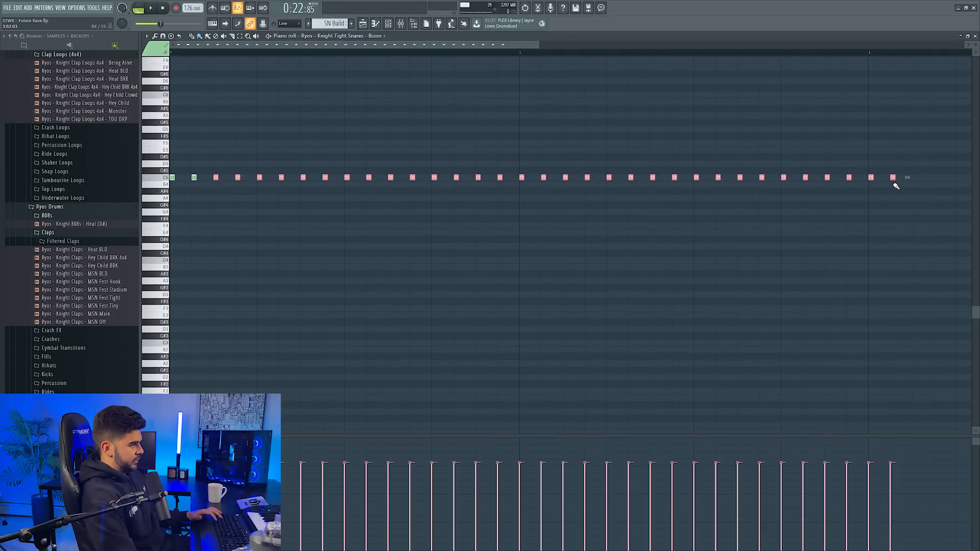
scroll(506, 56, down, 3)
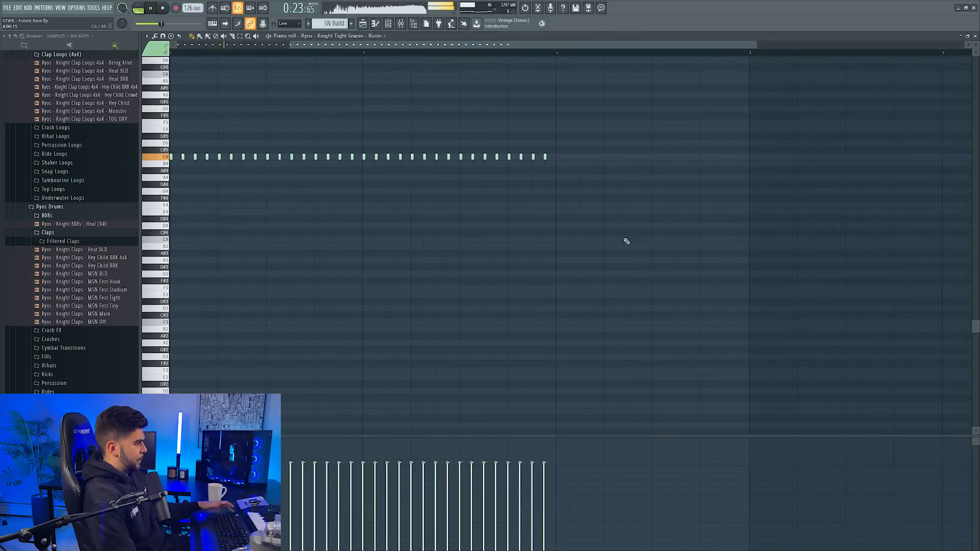
key(Escape)
click(683, 268)
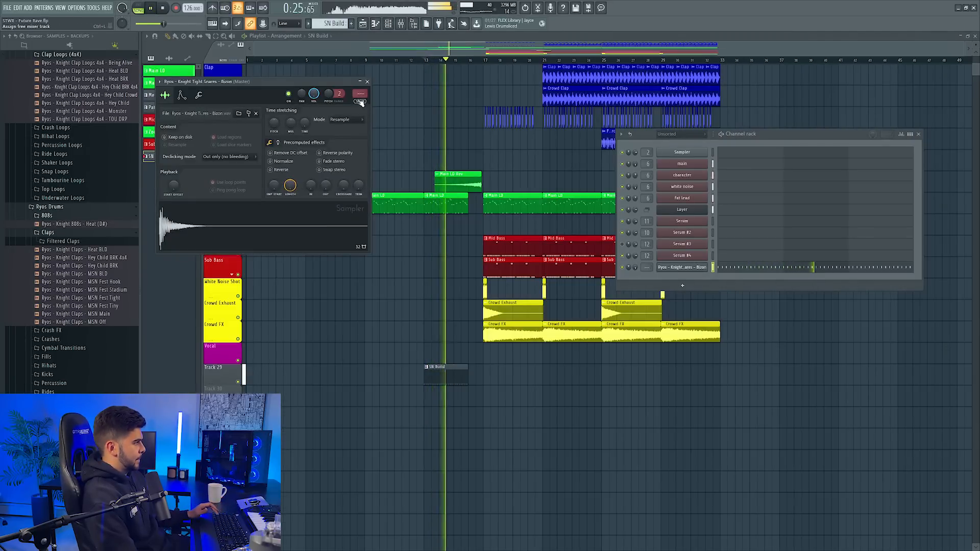
key(ctrl+l)
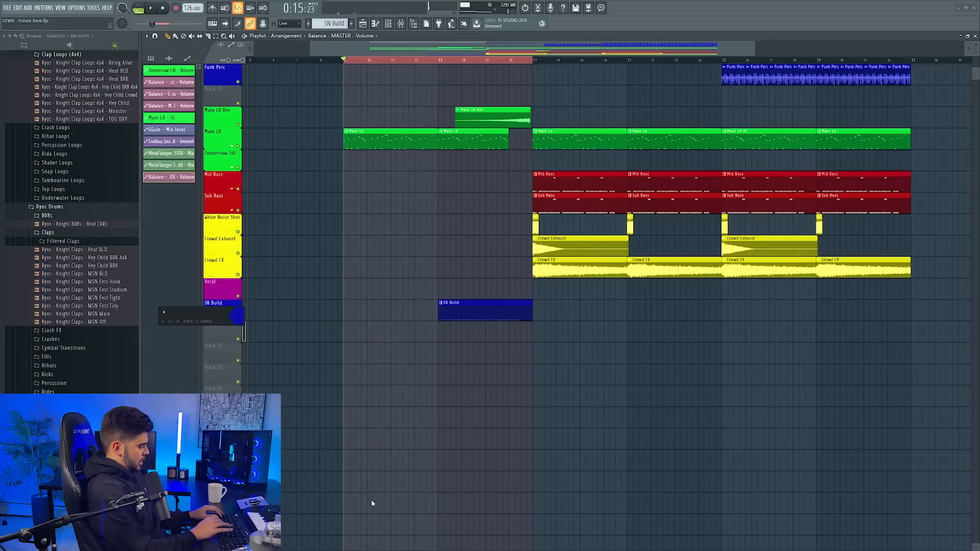
Name the playlist track beneath SN Build "Low SN Build"
text(LOW)
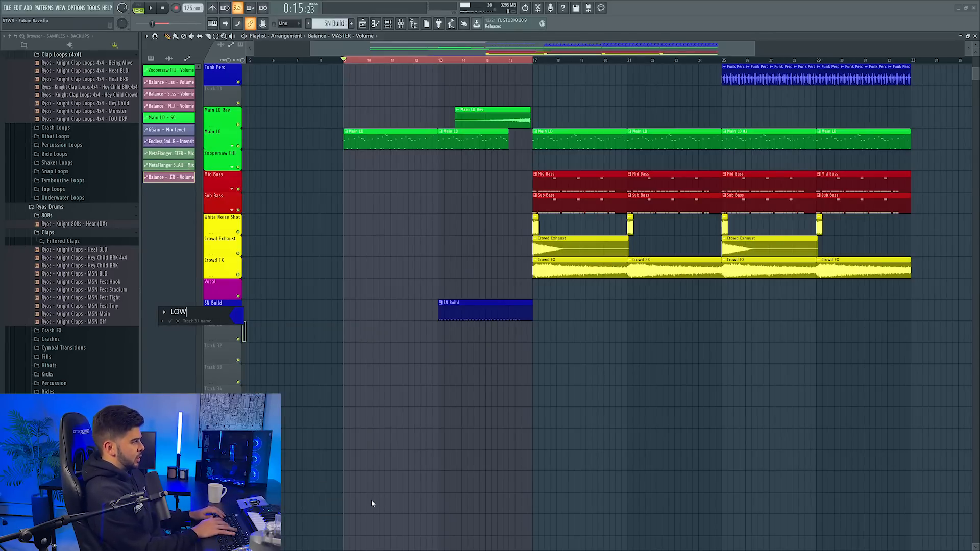
key(BackSpace)
text(ow SN Bu)
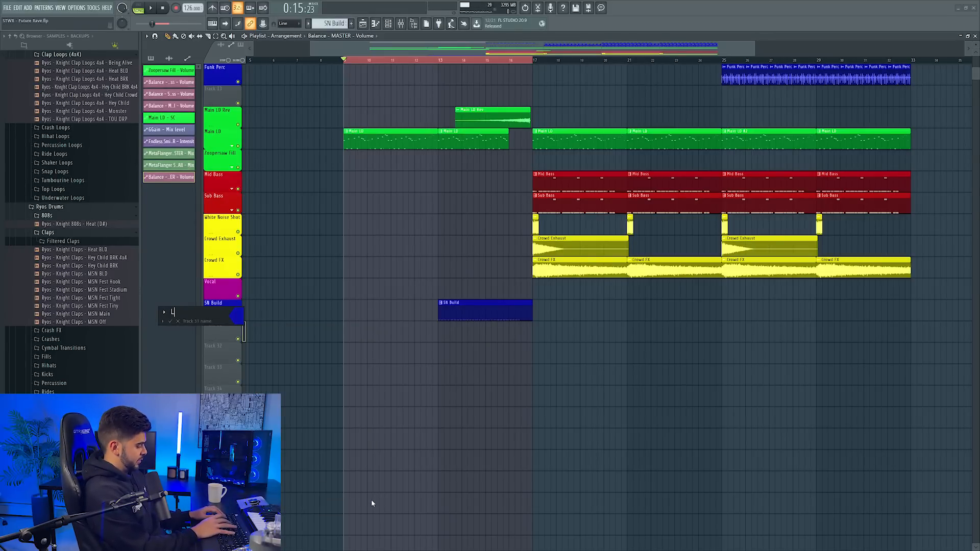
text(ild)
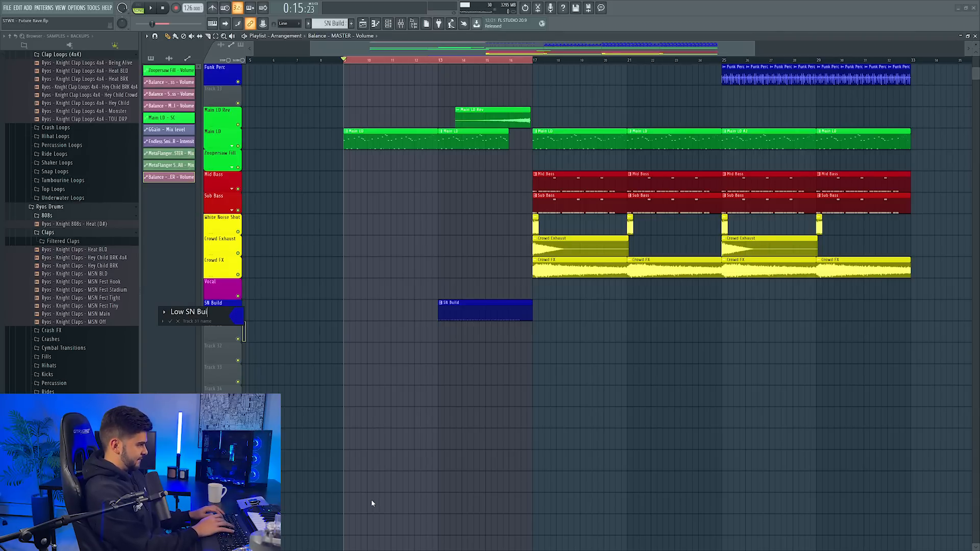
key(Return)
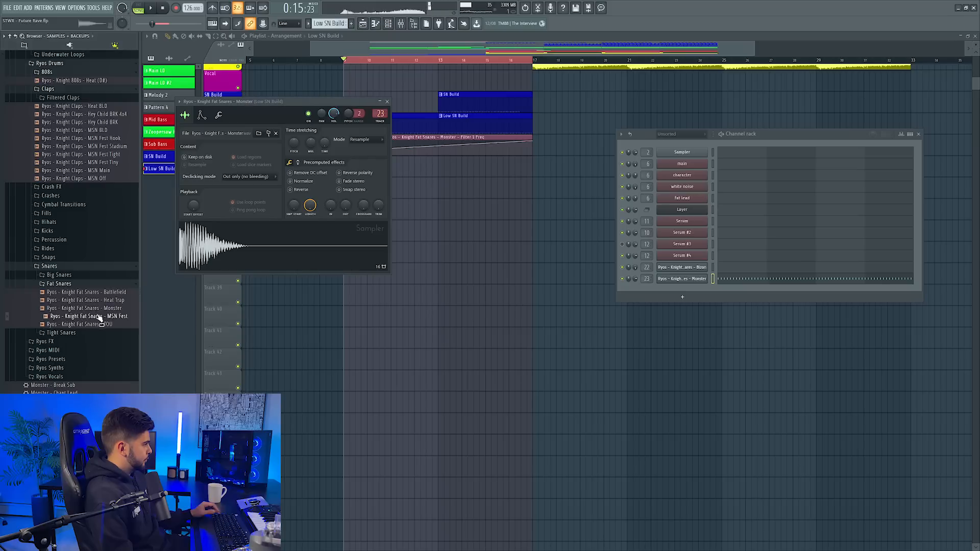
Swap the Low SN Build sample for Ryos - Knight Fat Snares - MSN Fest and play the build-up from bar 9
drag(100, 323, 284, 252)
key(space)
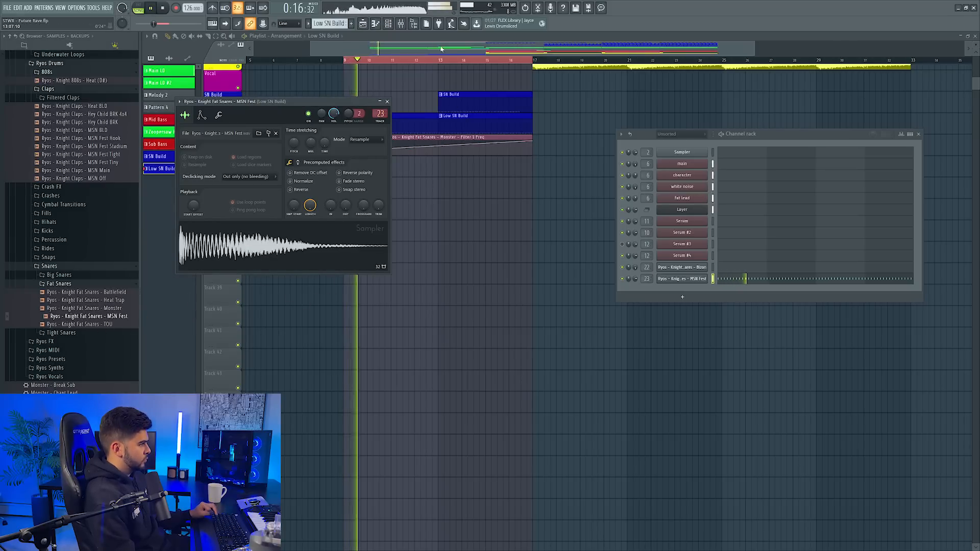
key(F12)
key(F9)
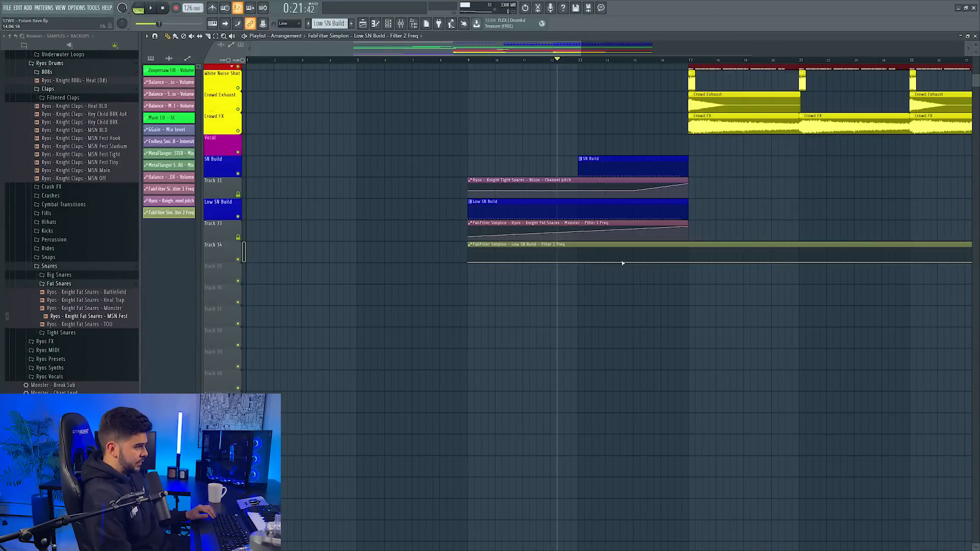
Shape the Low SN Build Filter 2 Freq automation to rise from bar 13 to bar 17 and trim the clip at bar 17
drag(689, 259, 689, 253)
scroll(581, 60, down, 3)
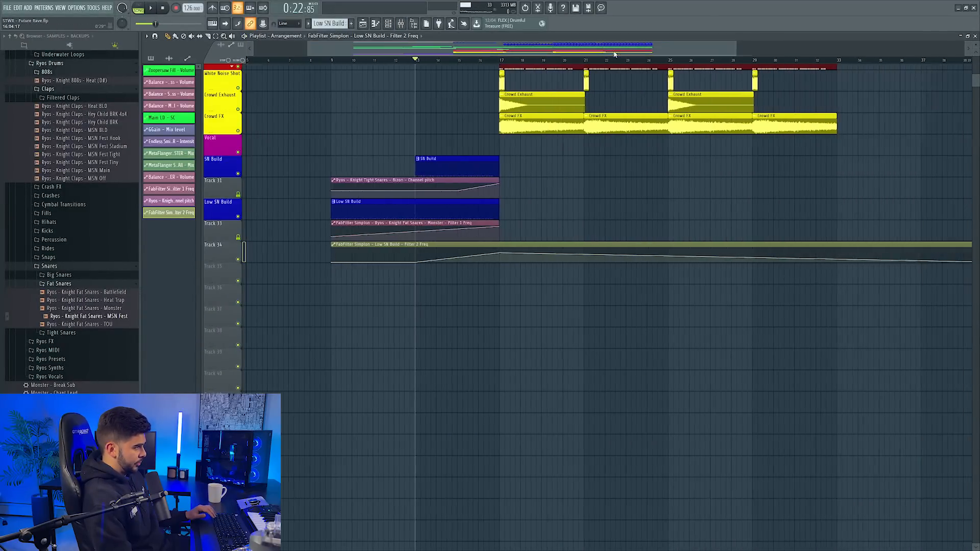
click(450, 60)
scroll(454, 59, down, 3)
key(space)
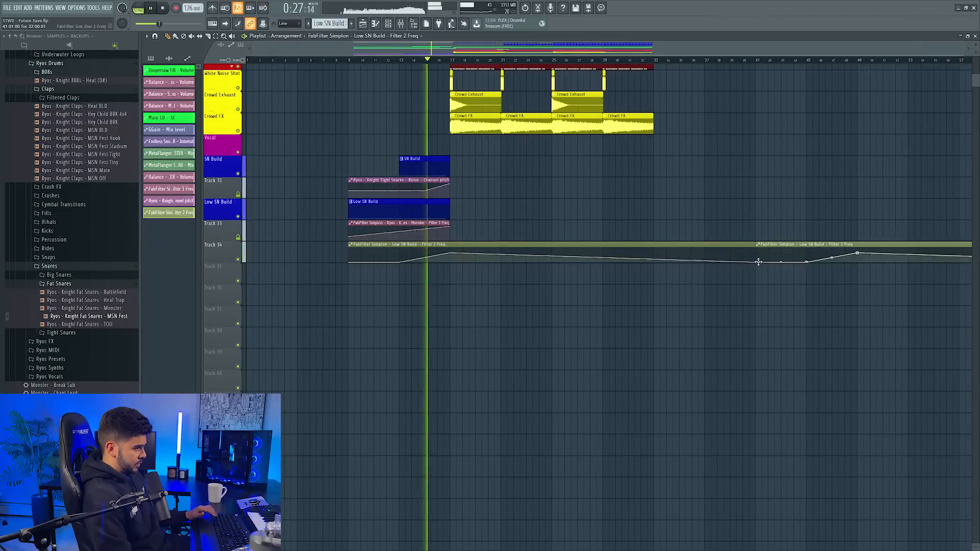
drag(757, 262, 452, 261)
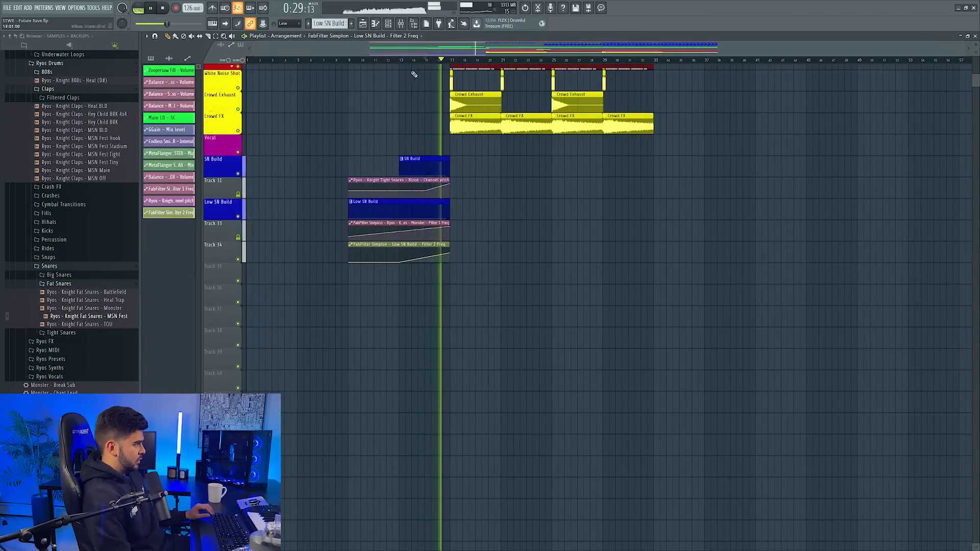
Load FabFilter Simplon in the first effect slot of the SN Build mixer track and create an automation clip for its filter frequency
key(F9)
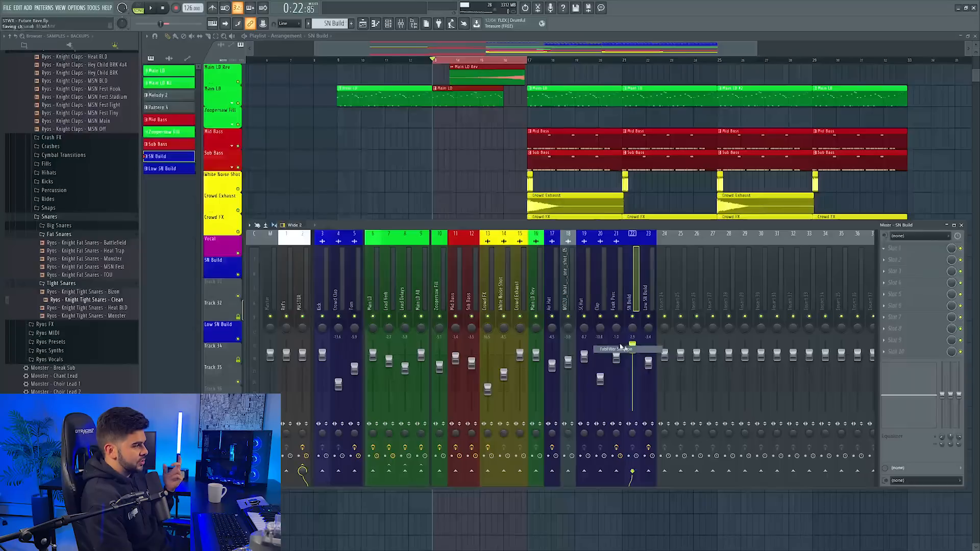
drag(620, 347, 619, 348)
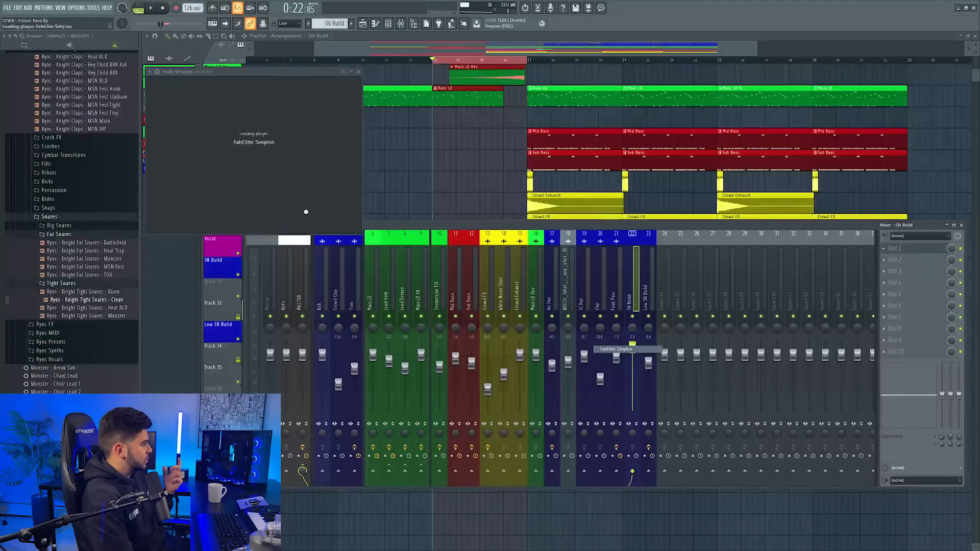
click(93, 8)
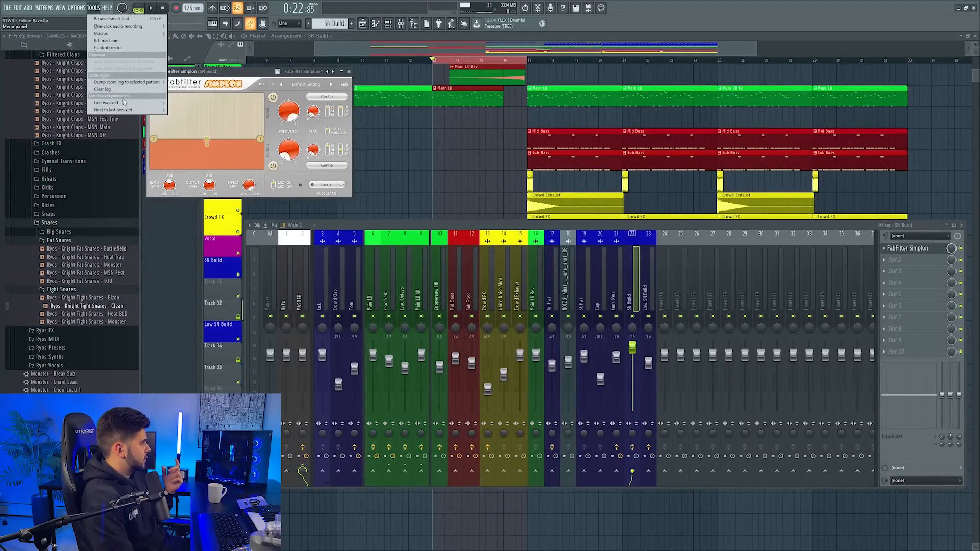
click(194, 156)
drag(458, 116, 460, 383)
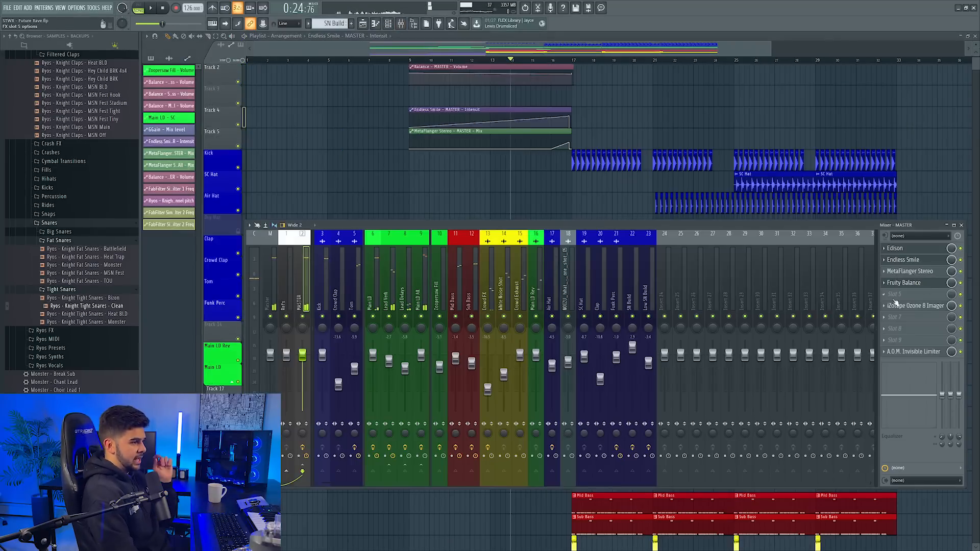
Load FabFilter Simplon in slot 5 of the MASTER mixer track and automate its Filter 2 Freq to rise through the build-up
click(899, 296)
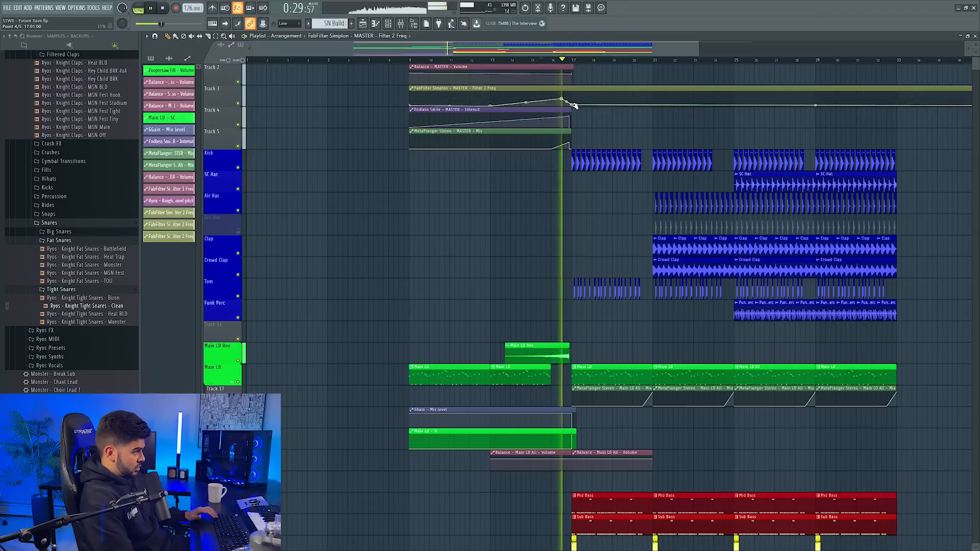
scroll(587, 61, down, 2)
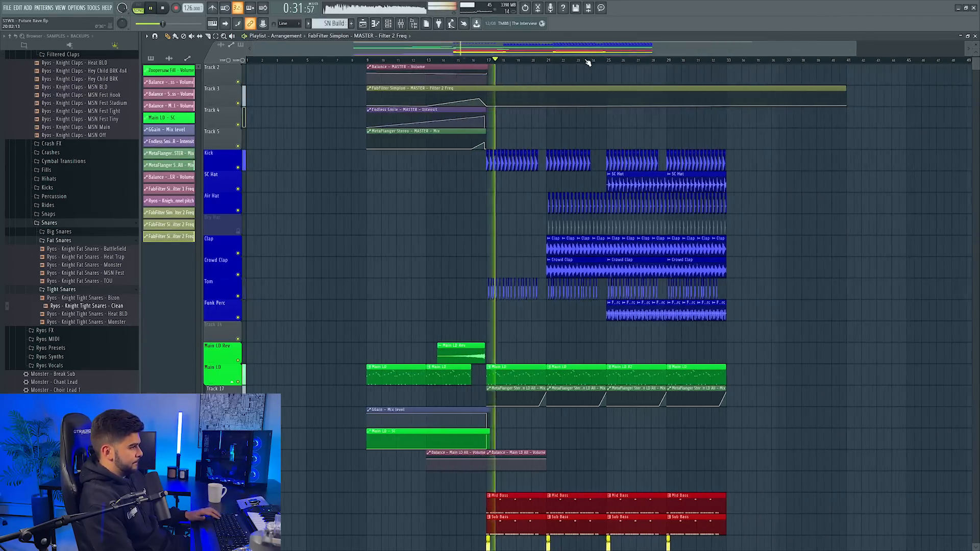
scroll(587, 61, down, 1)
key(space)
scroll(466, 146, down, 4)
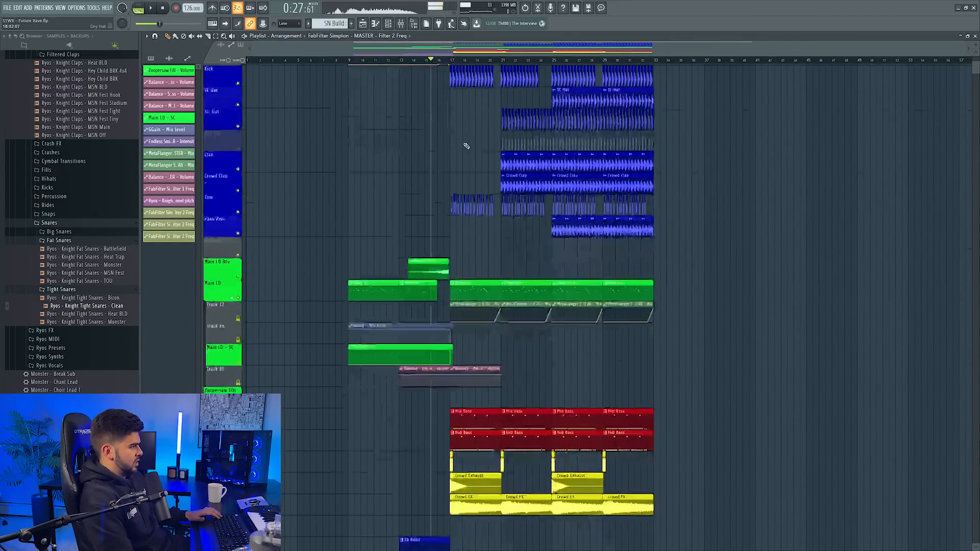
key(space)
Place the Ryos - Knight Long Sweeps - Battlefield BLD sample below the Low SN Build automation from bar 9 and play the build-up
scroll(328, 197, down, 9)
scroll(328, 196, up, 6)
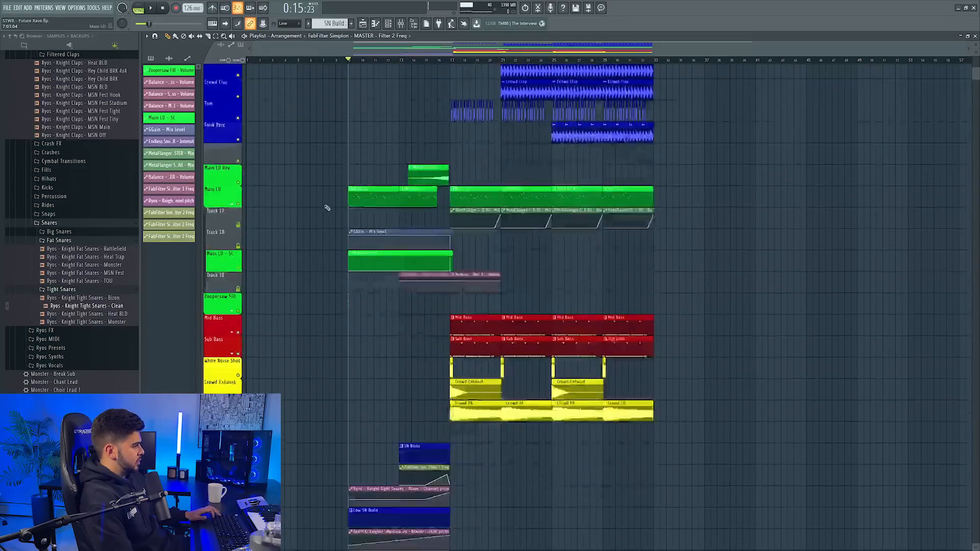
scroll(327, 208, down, 5)
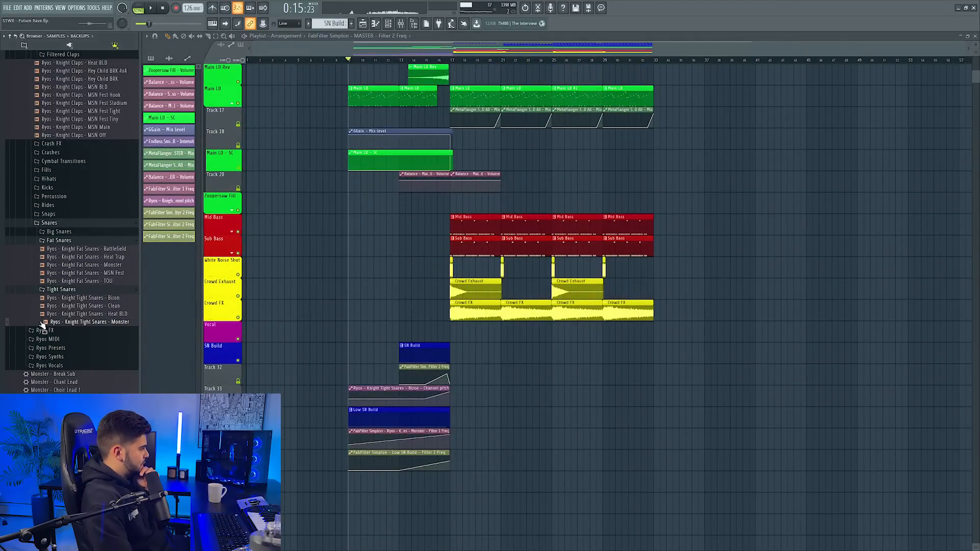
key(space)
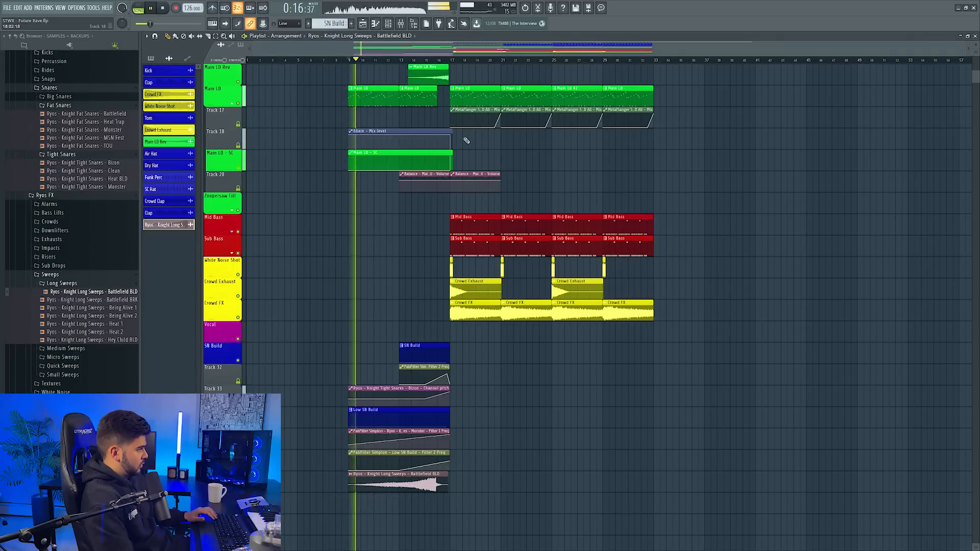
ctrl+scroll(423, 332, up, 3)
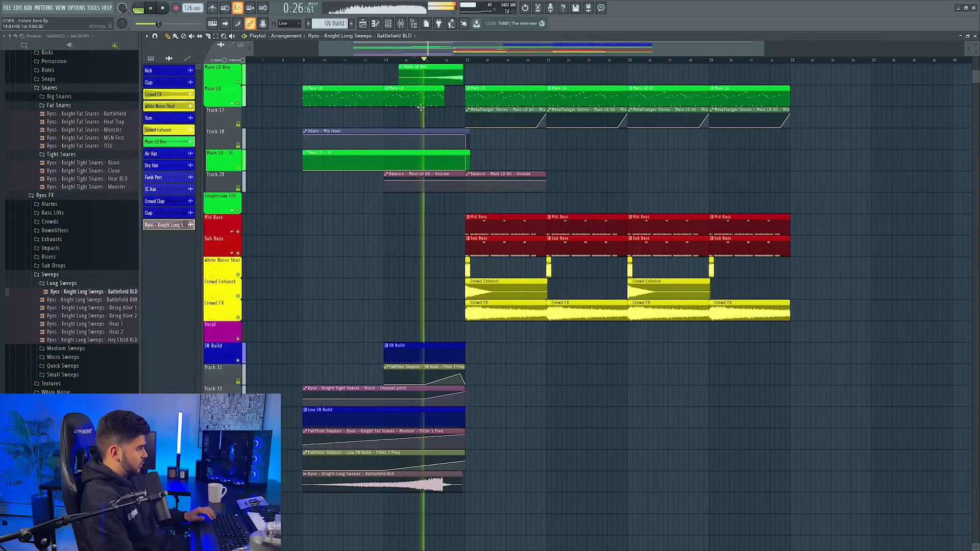
scroll(387, 356, down, 4)
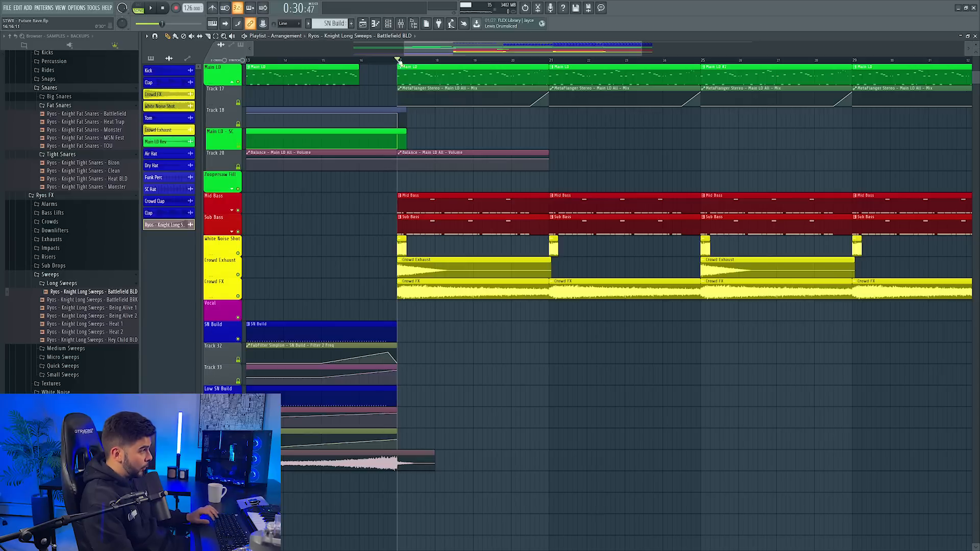
Solo the Mid Bass and Sub Bass playlist tracks and open Edison on the MASTER mixer track
ctrl+click(238, 210)
click(238, 232)
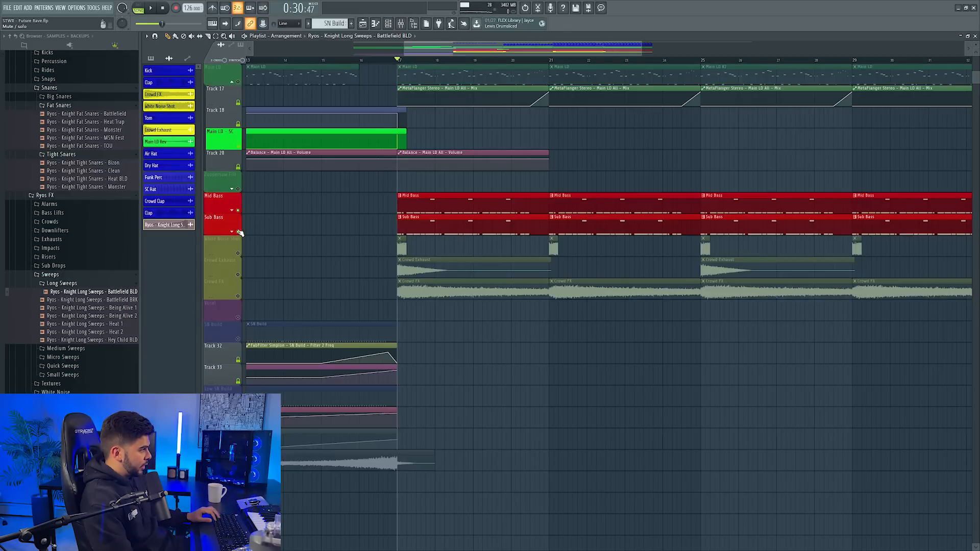
click(539, 8)
click(160, 104)
click(165, 116)
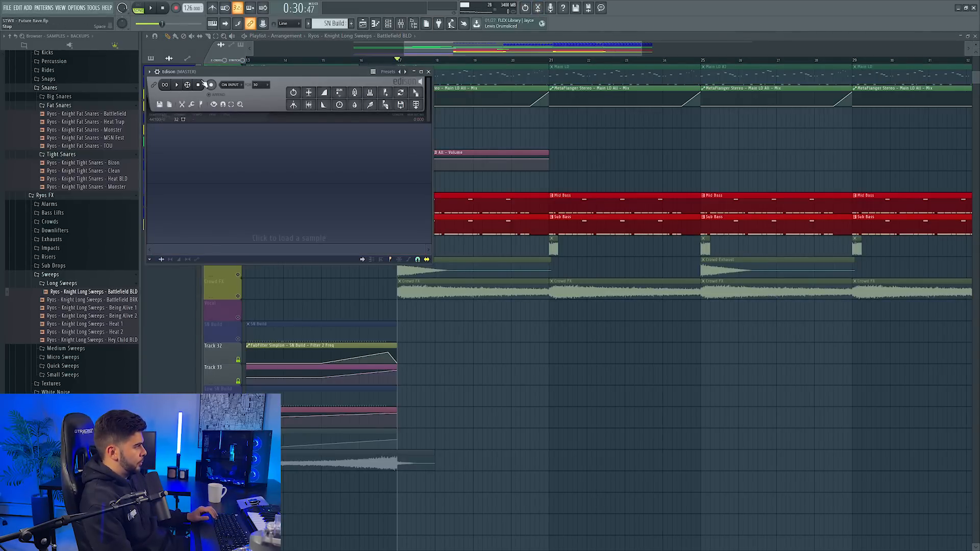
click(401, 24)
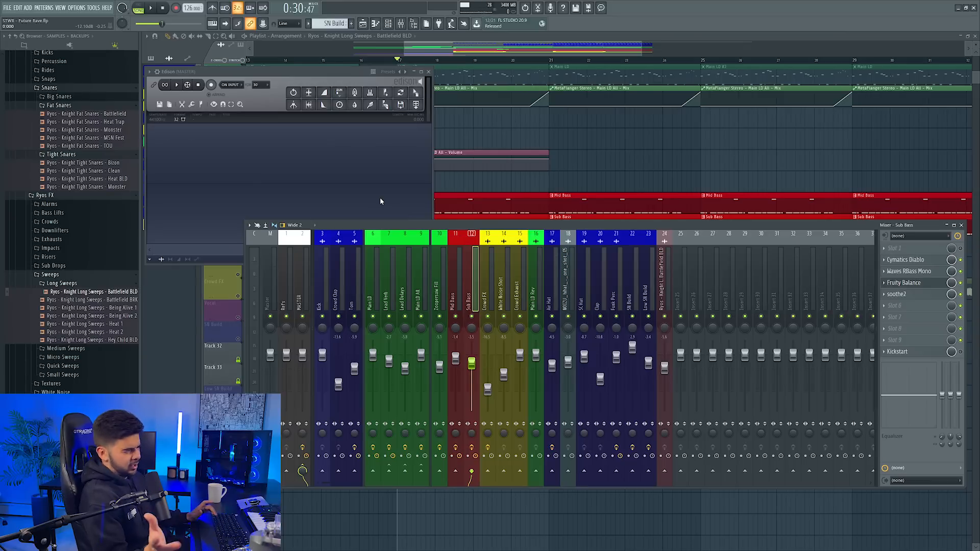
Record the soloed basses from bar 17 in Edison and place the recording as an audio clip on playlist Track 20
click(211, 85)
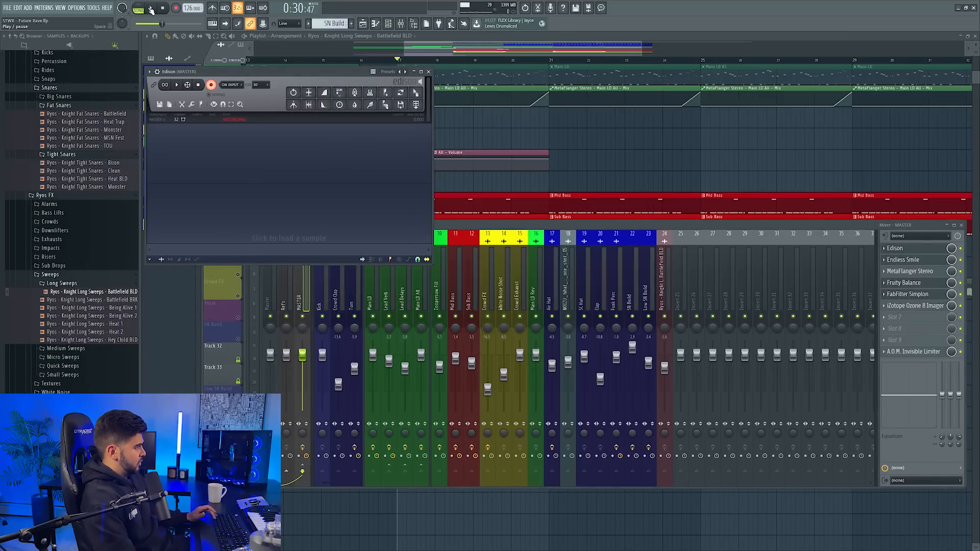
click(151, 10)
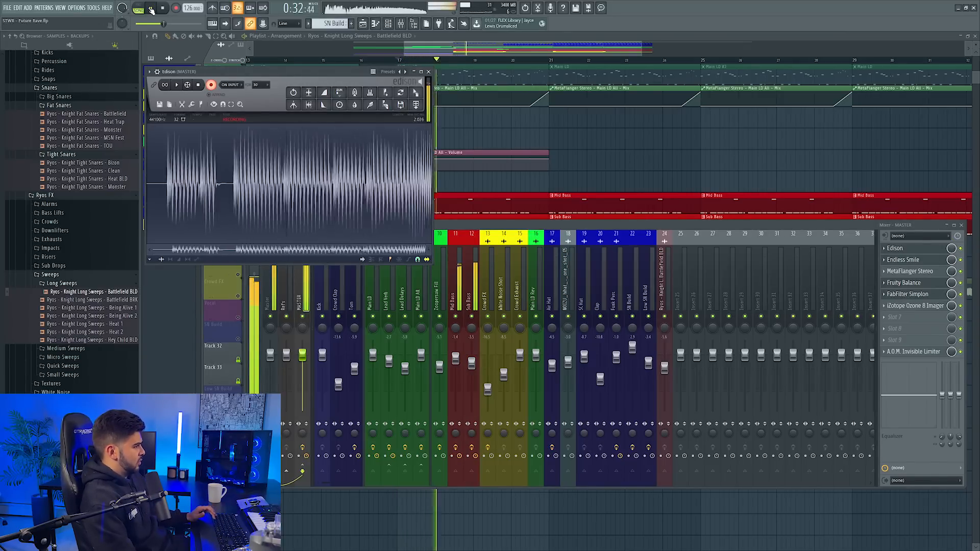
click(211, 86)
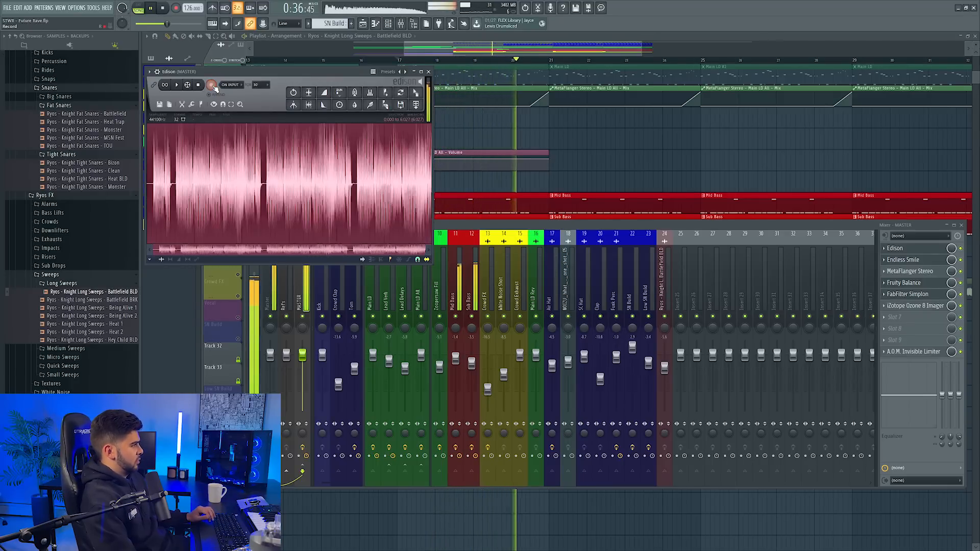
drag(416, 94, 607, 160)
key(space)
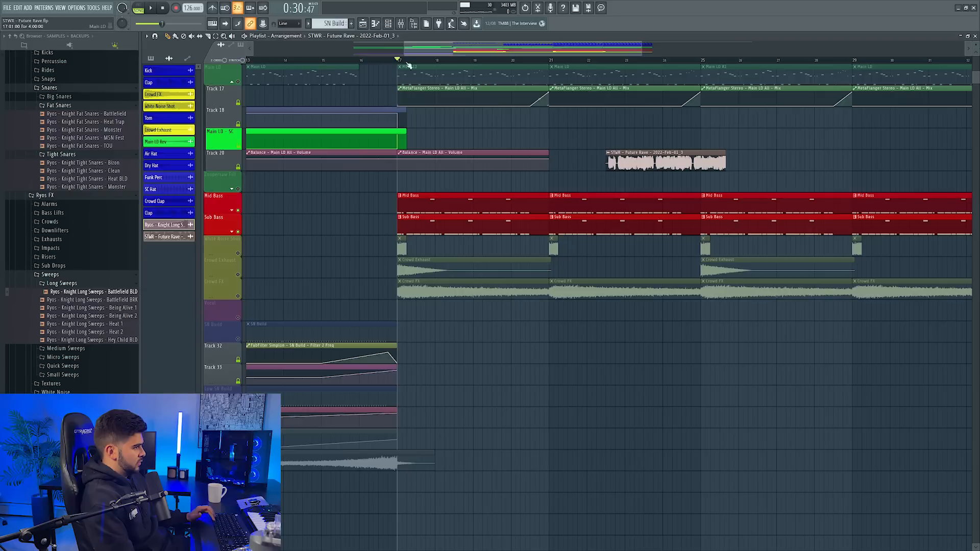
Insert a new playlist track above Mid Bass for the recorded bass clip
click(400, 24)
click(462, 301)
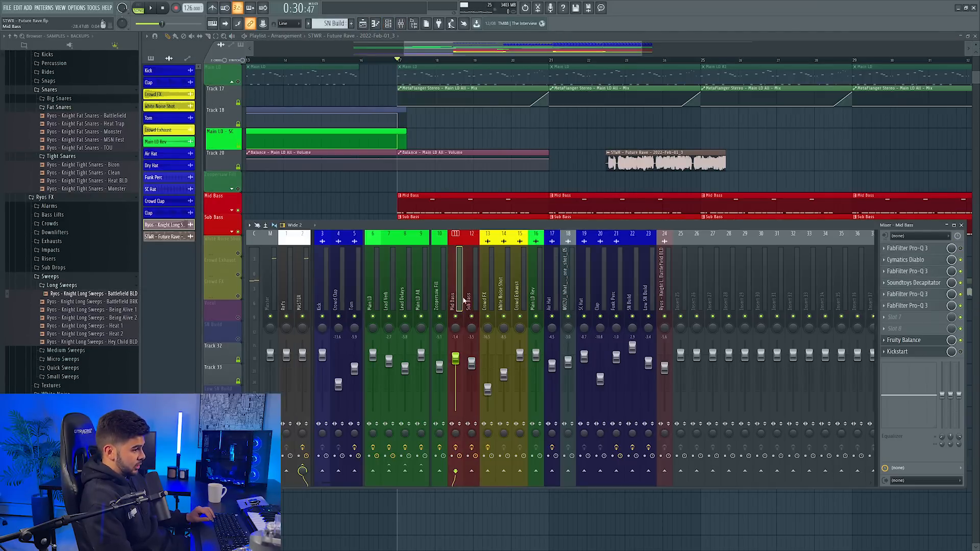
key(F9)
right_click(223, 218)
click(254, 348)
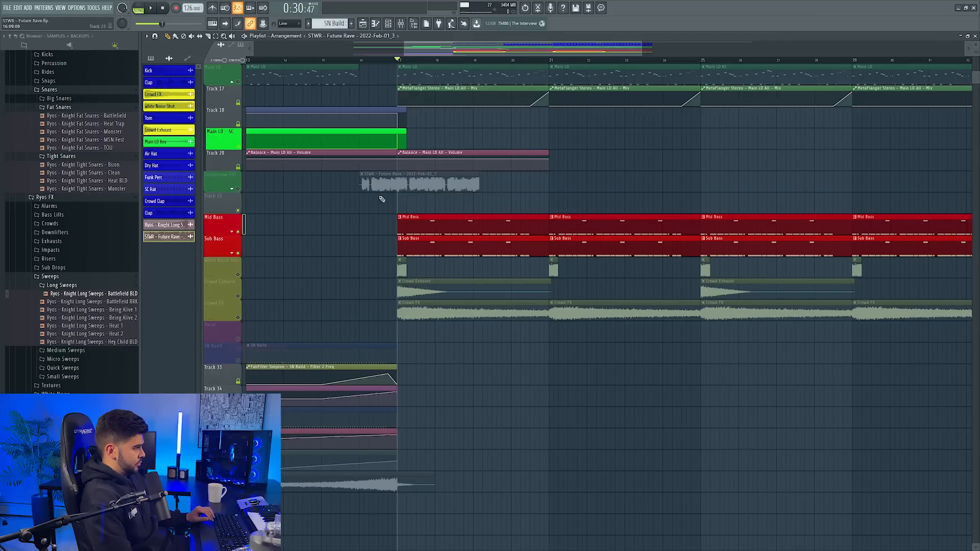
Reverse the recorded bass clip leading into bar 17 and add a rising channel volume automation clip over the last beat of bar 16
double_click(382, 188)
right_click(323, 103)
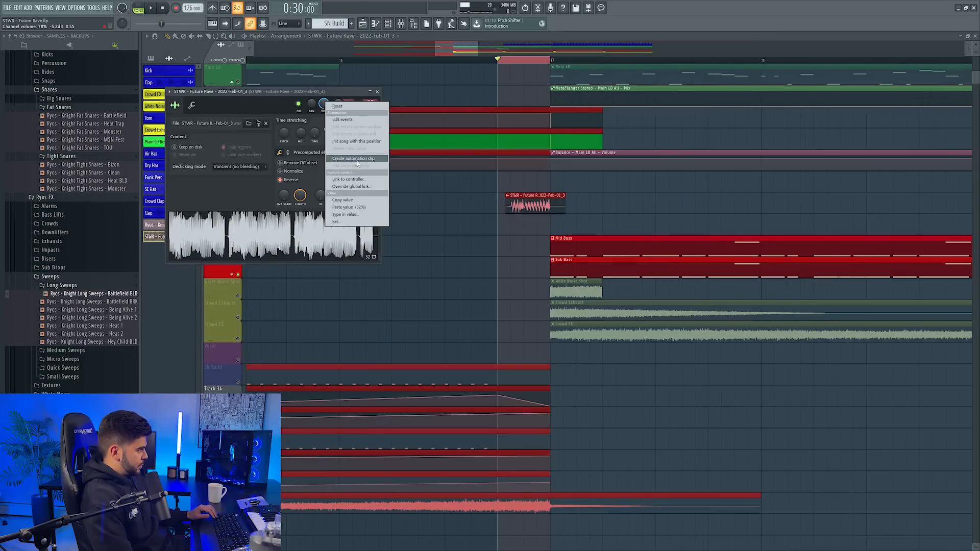
click(352, 161)
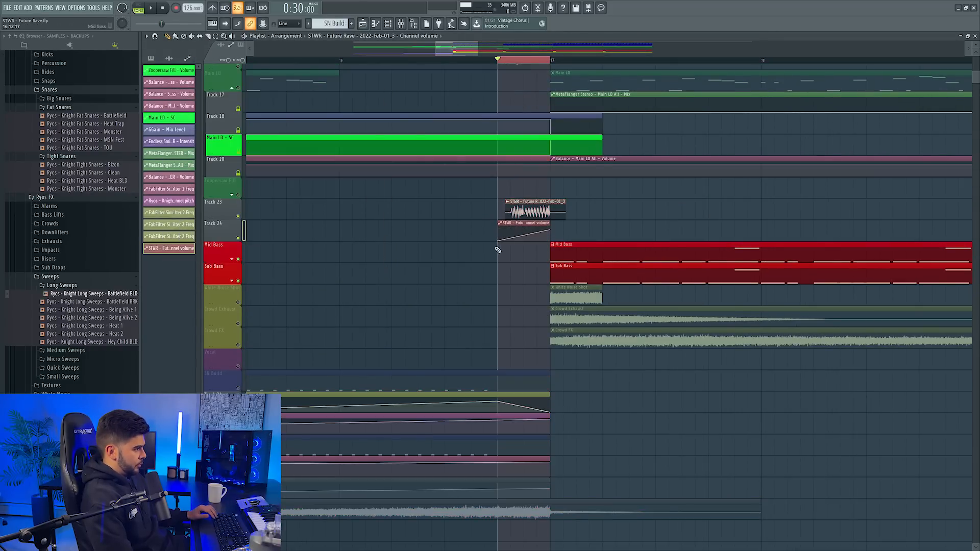
scroll(485, 56, right, 1)
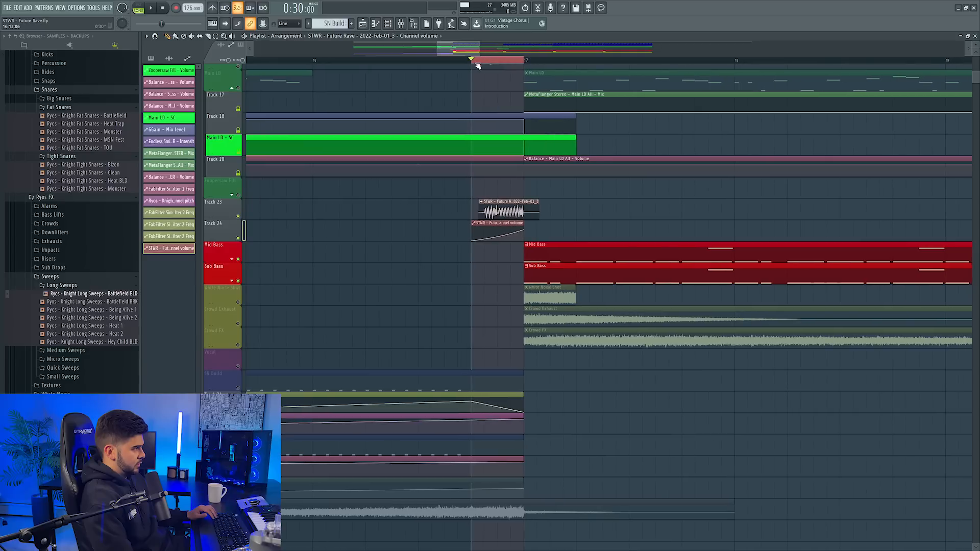
Play the reversed bass lead-in from just before bar 17 into the drop
double_click(459, 60)
key(space)
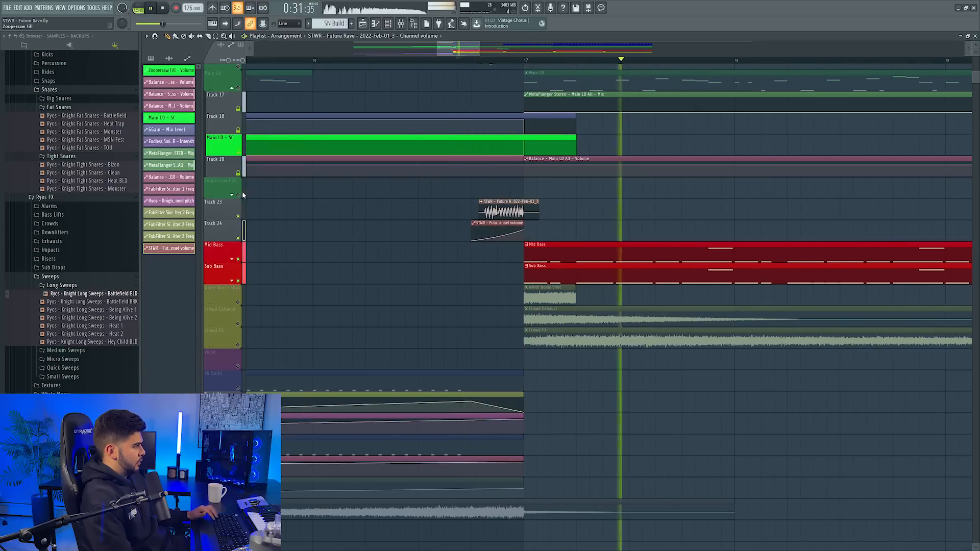
click(459, 60)
scroll(460, 61, down, 1)
click(460, 60)
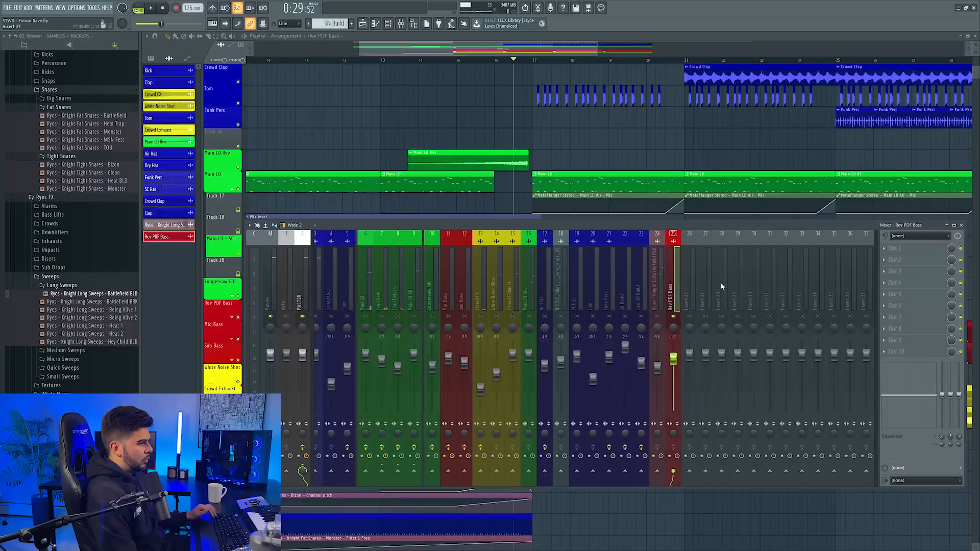
Load FabFilter Pro-Q 3 in the first effect slot of the Rev PDF Bass mixer track and add a Low Cut band
click(908, 248)
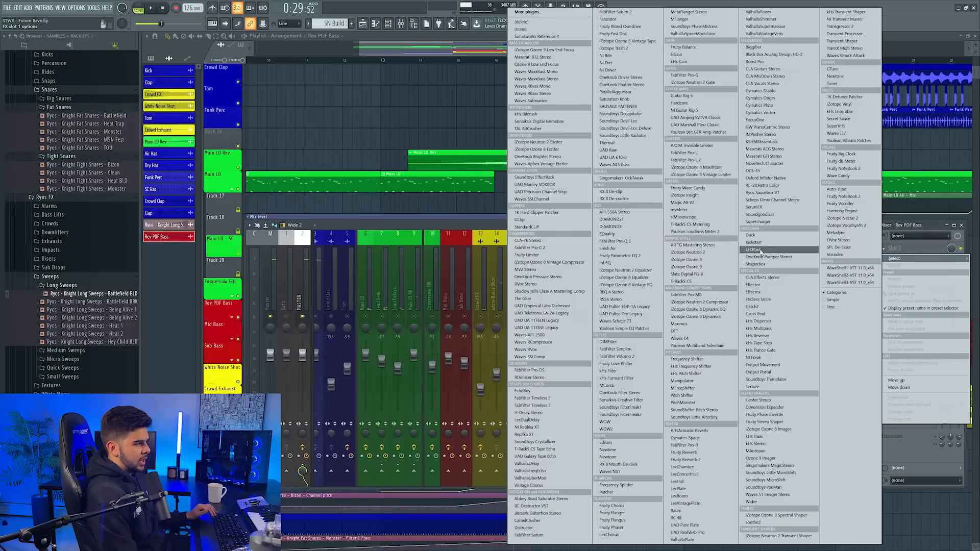
click(633, 239)
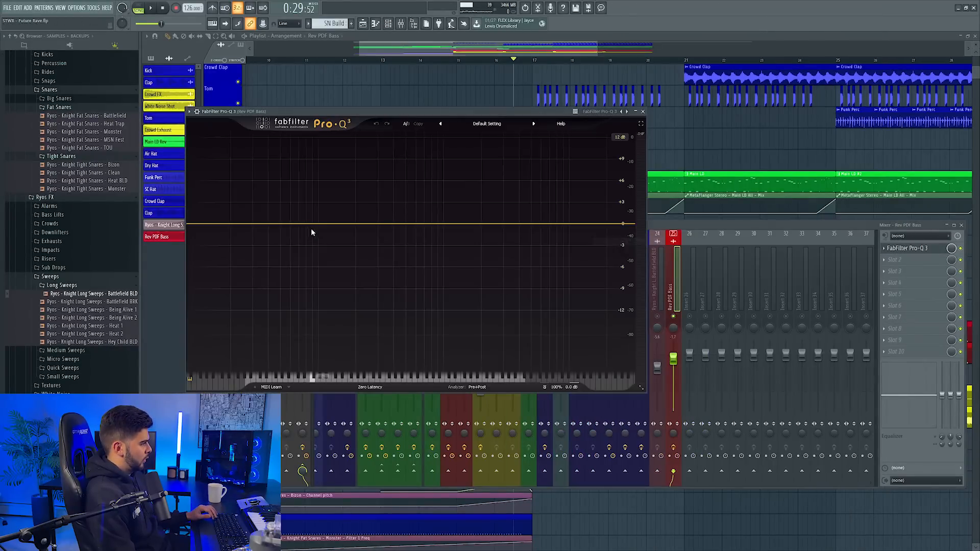
click(312, 228)
click(252, 351)
click(245, 289)
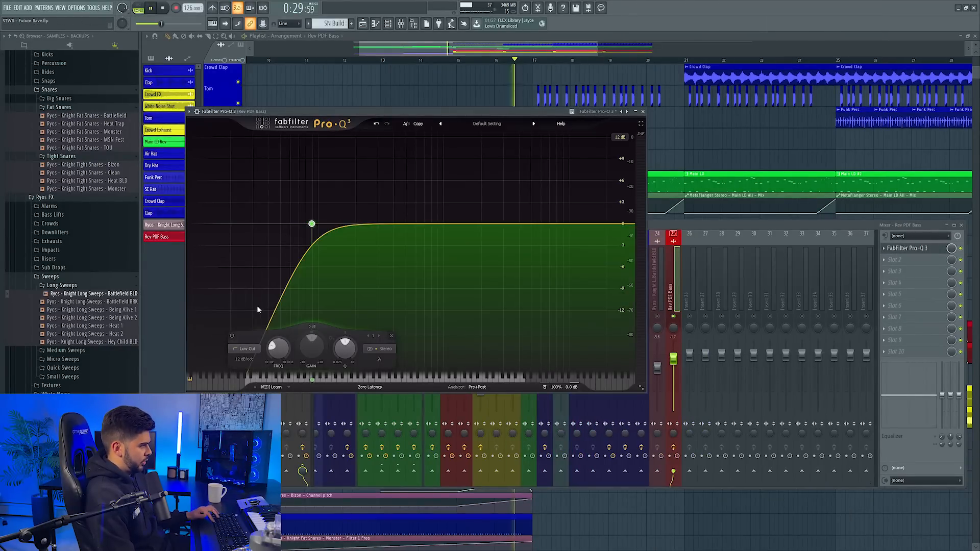
Move the Rev PDF Bass low cut to about 143 Hz with a Q of about 2.1 during playback
key(space)
click(705, 325)
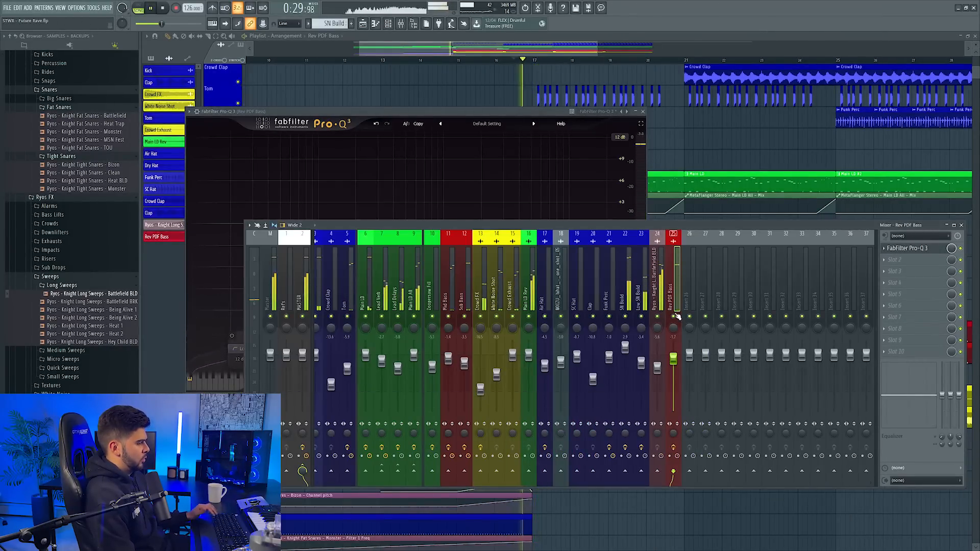
click(317, 180)
drag(310, 221, 337, 179)
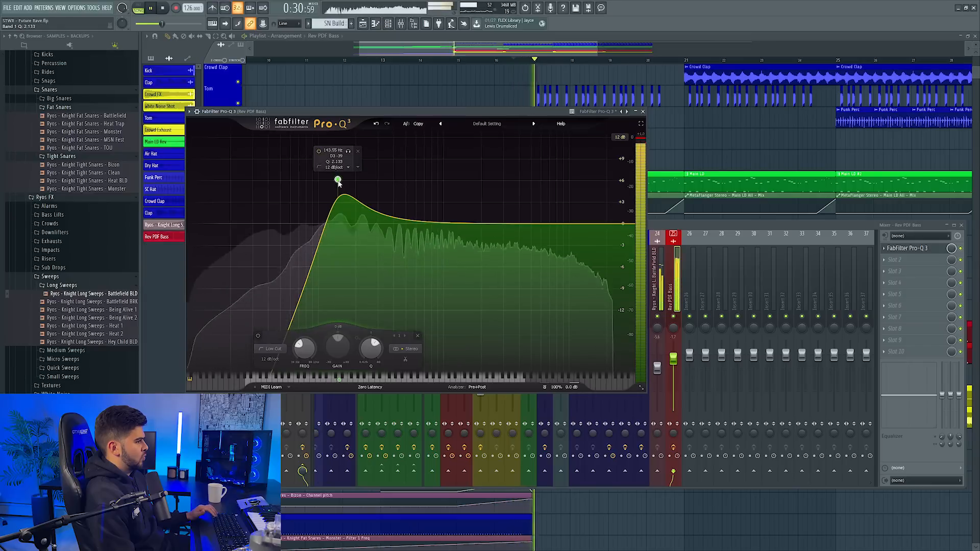
click(642, 111)
key(space)
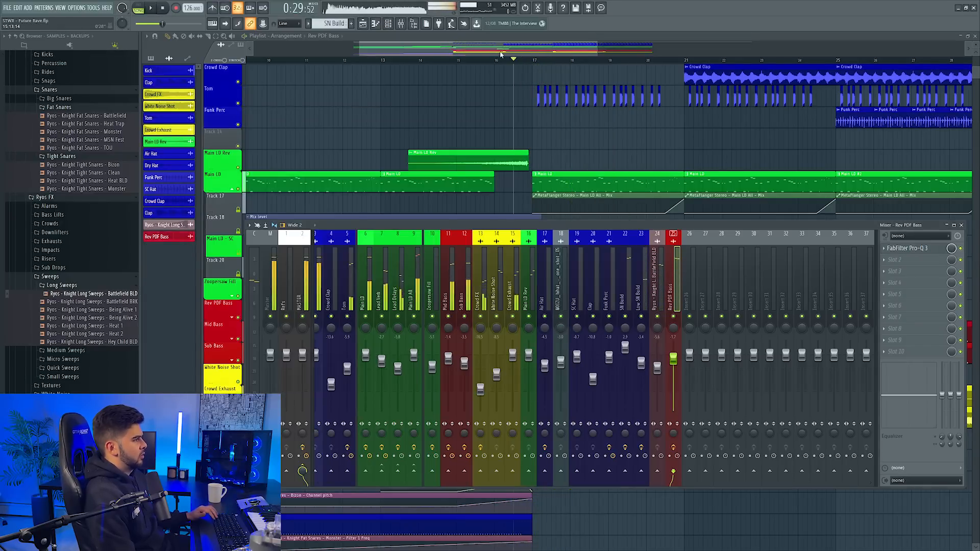
Select the second half of bar 18 in the playlist as the time range
key(F9)
click(529, 59)
scroll(532, 60, up, 5)
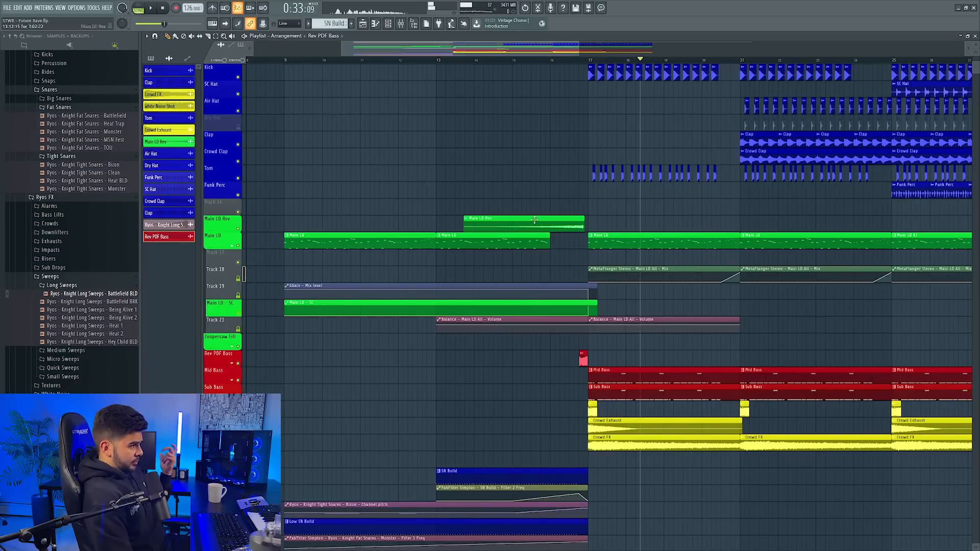
scroll(527, 55, right, 3)
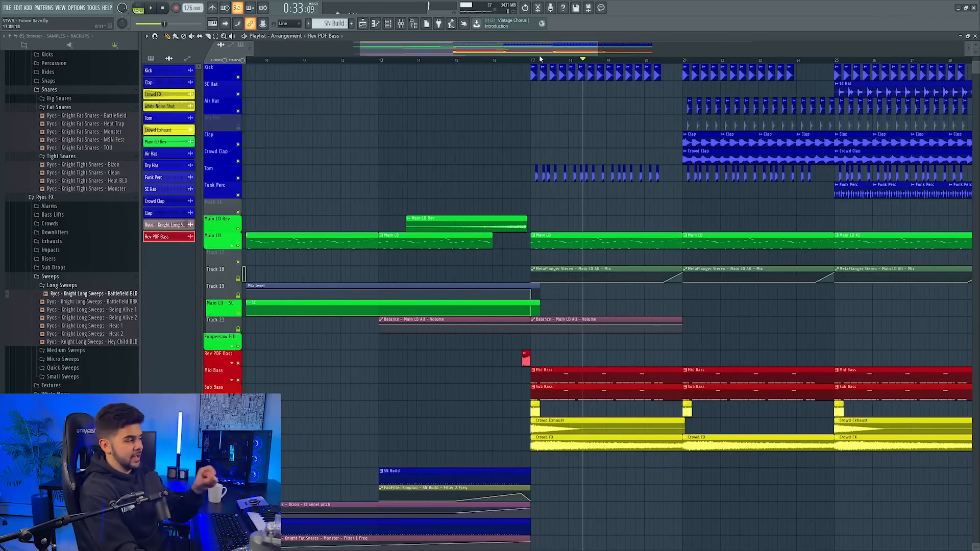
scroll(592, 65, up, 4)
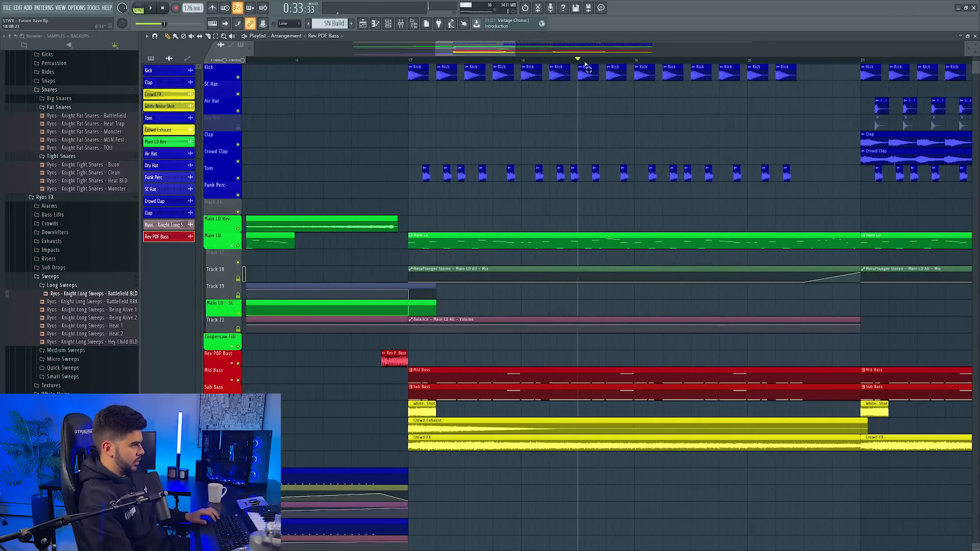
drag(587, 64, 636, 64)
Move the empty mixer insert 26 to position 9, between Lead Delays and Main LD All
click(400, 27)
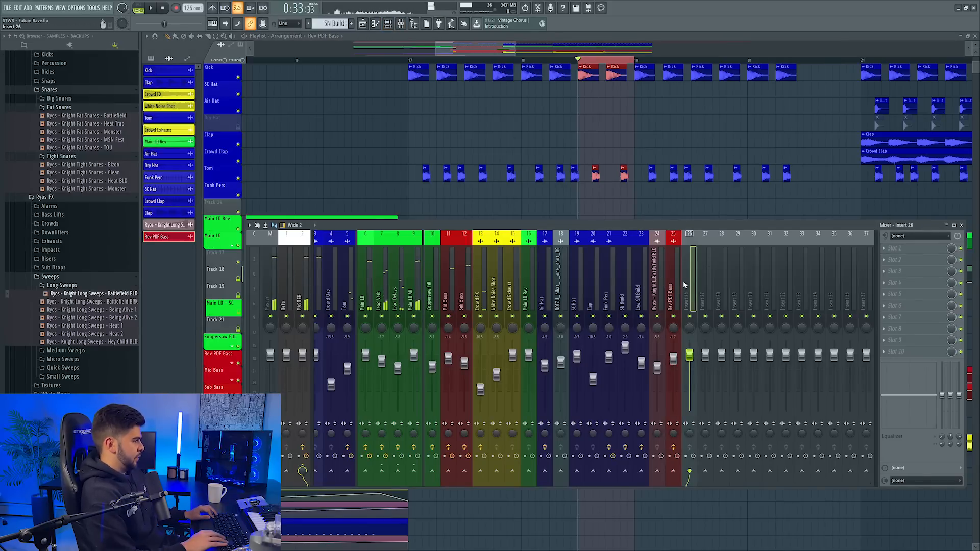
key(alt+Left)
key(alt+Left)
key(alt+Left)
key(alt+Left)
key(alt+Left)
key(alt+Left)
key(alt+Left)
key(alt+Left)
key(alt+Left)
key(alt+Left)
key(alt+Left)
key(alt+Left)
key(alt+Left)
key(alt+Left)
key(alt+Left)
key(alt+Left)
key(alt+Left)
key(alt+Left)
key(alt+Right)
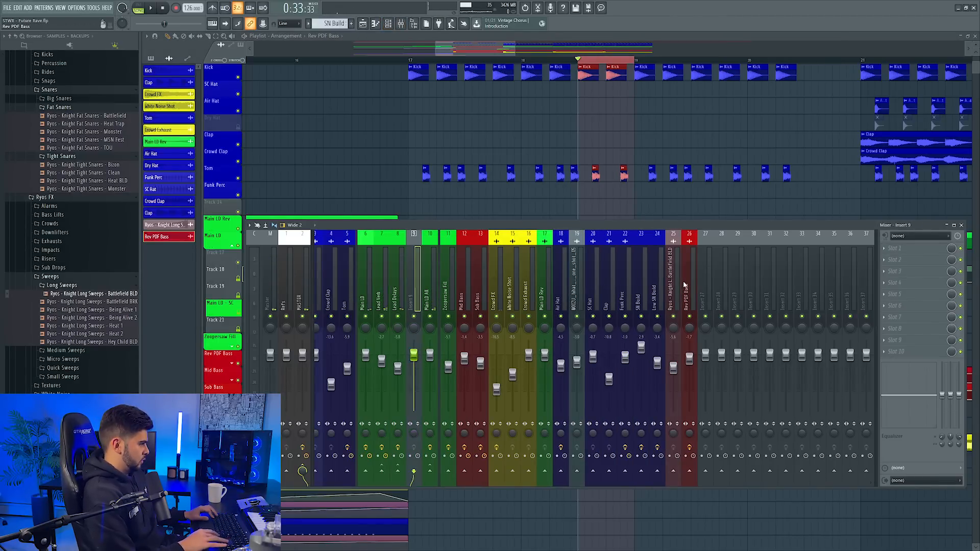
Name mixer insert 9 Delay Throw and colour it green to match the lead tracks
right_click(411, 269)
click(459, 300)
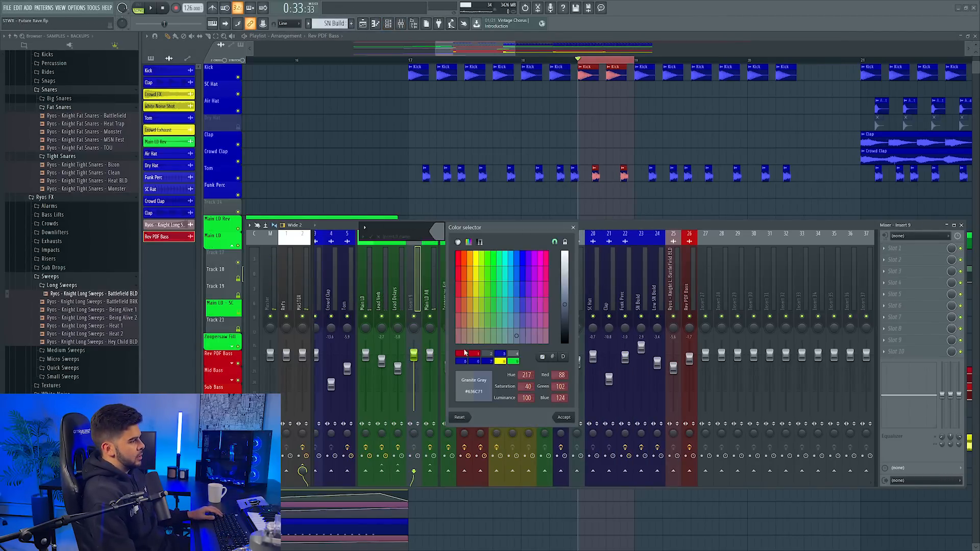
click(515, 362)
click(563, 417)
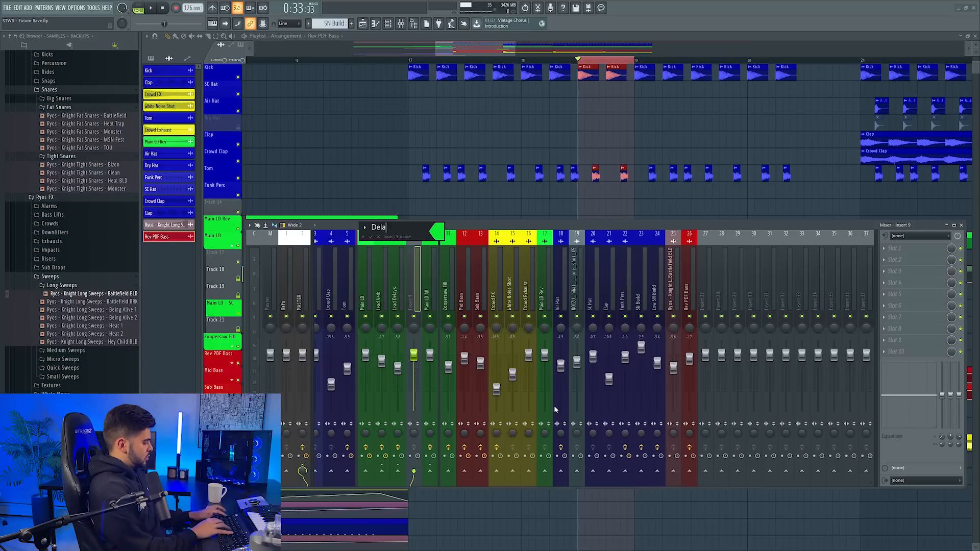
text(Delay Throw)
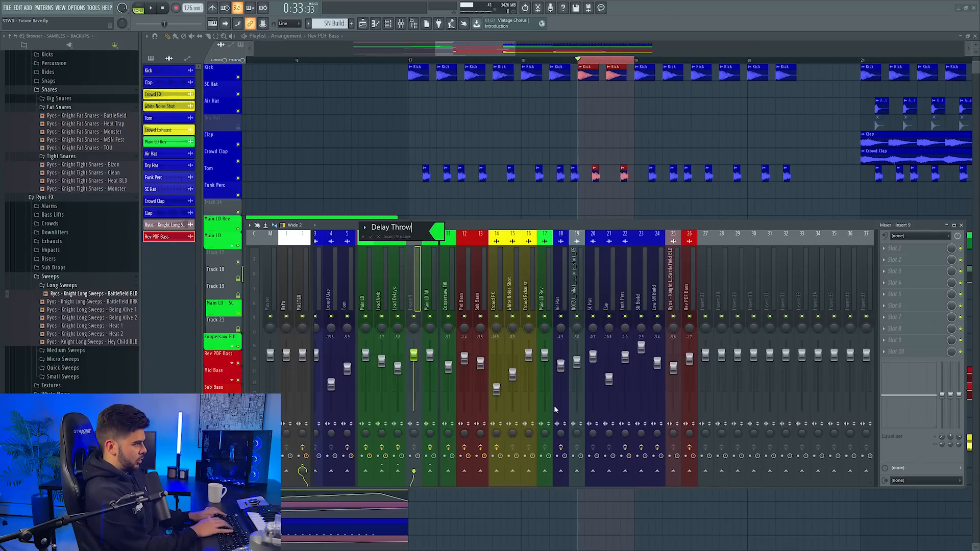
key(Return)
Create an automation clip for the Main LD track's send level to Delay Throw
click(363, 286)
right_click(413, 470)
click(440, 477)
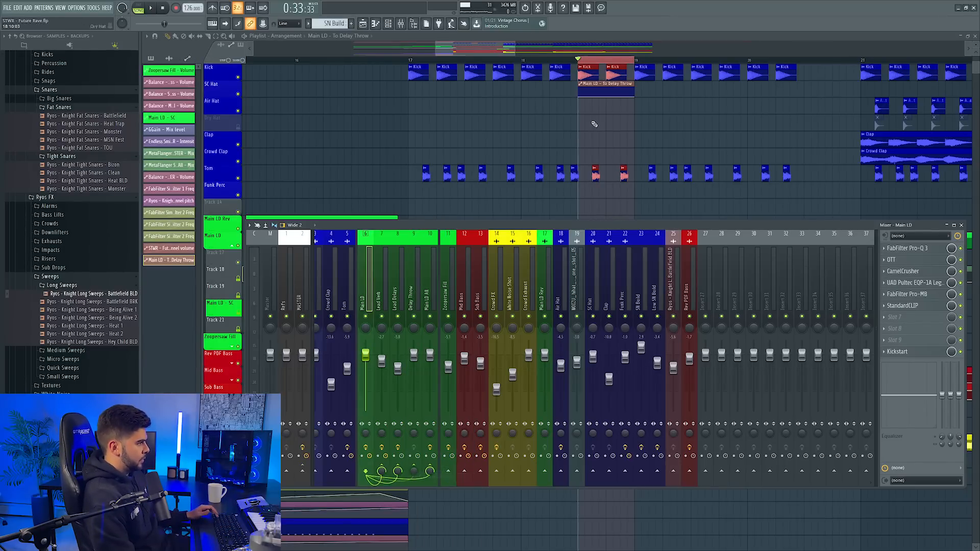
Place the Delay Throw send automation on Track 17 across bar 18, raise the send around mid-bar, and play it
drag(610, 86, 530, 296)
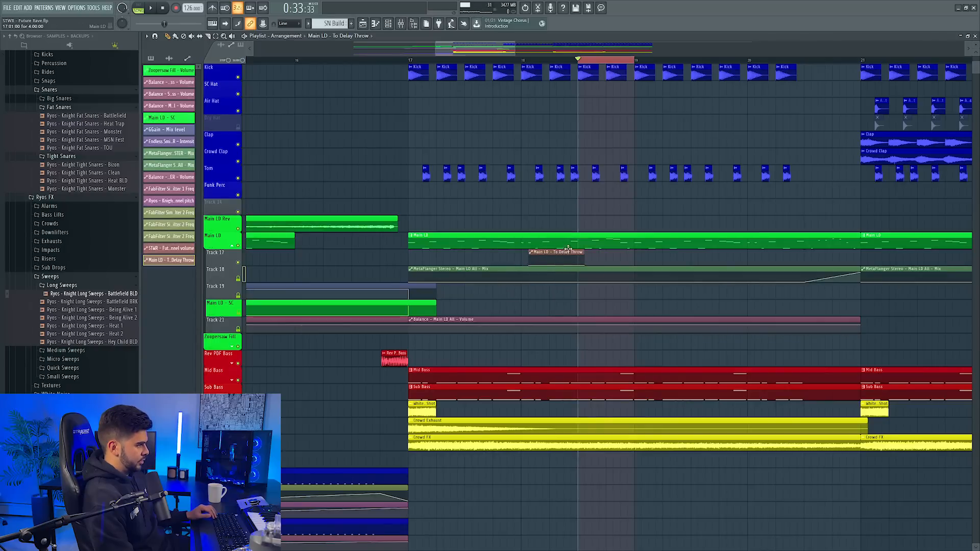
drag(567, 249, 555, 240)
key(space)
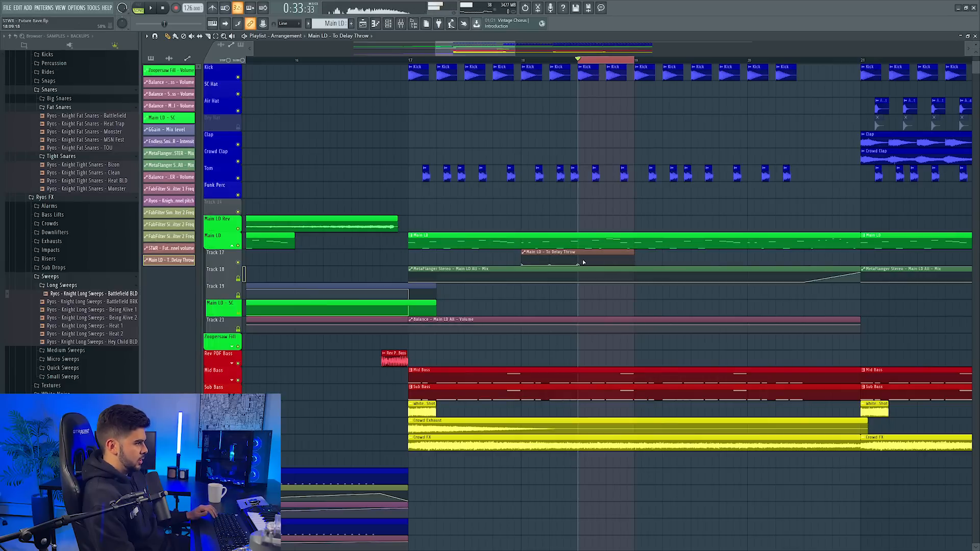
Load H-Delay Stereo in the first effect slot of the Delay Throw track and audition the delay in the drop
key(F9)
click(903, 246)
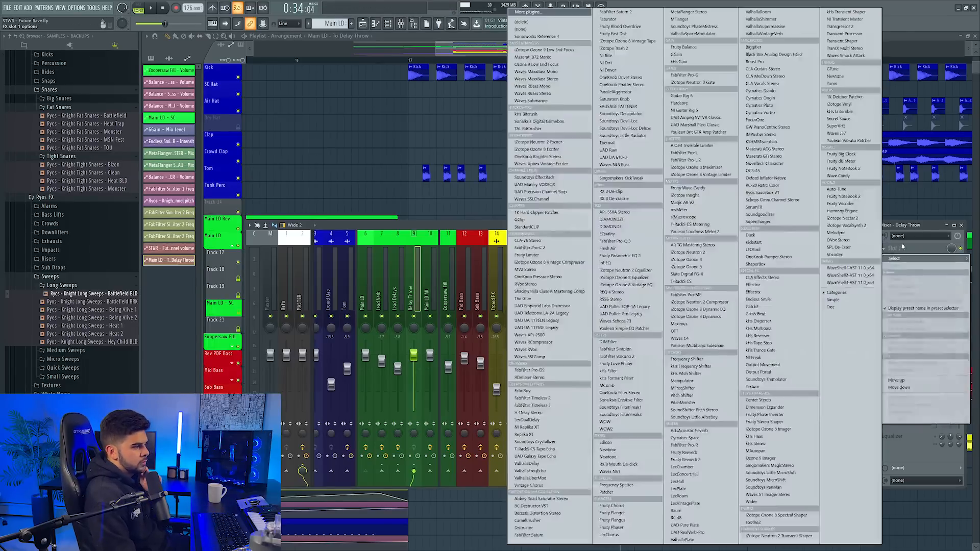
click(527, 413)
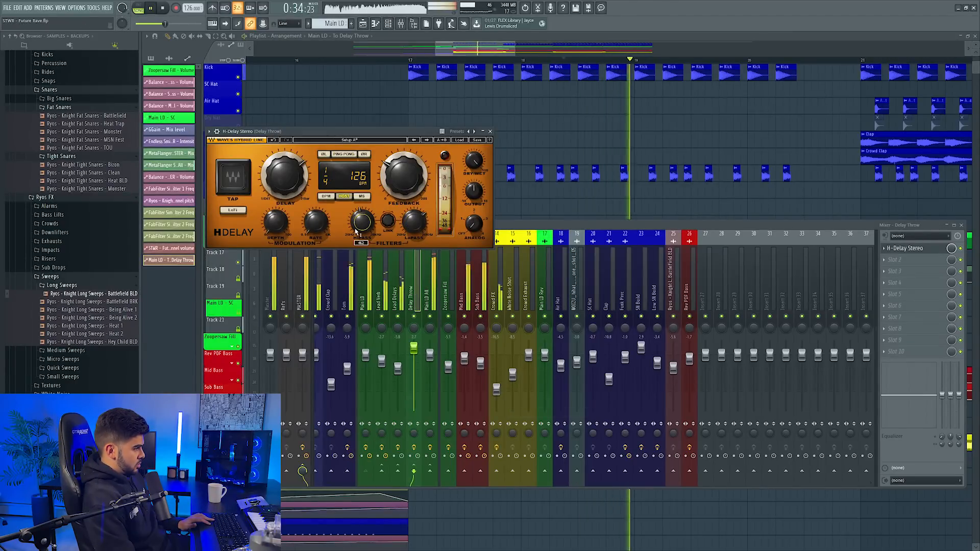
key(space)
key(space)
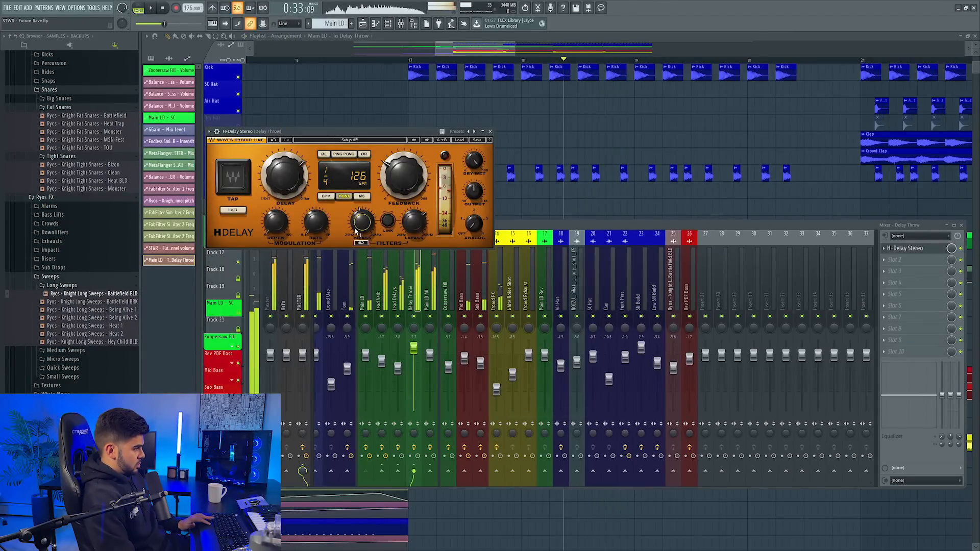
Load Raum in the second effect slot of Delay Throw and solo the track for playback
click(894, 262)
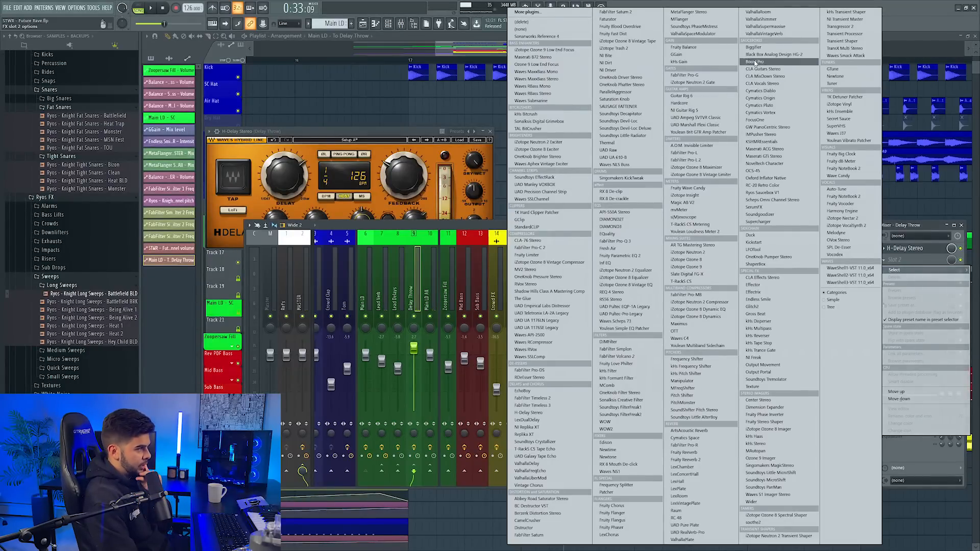
click(721, 511)
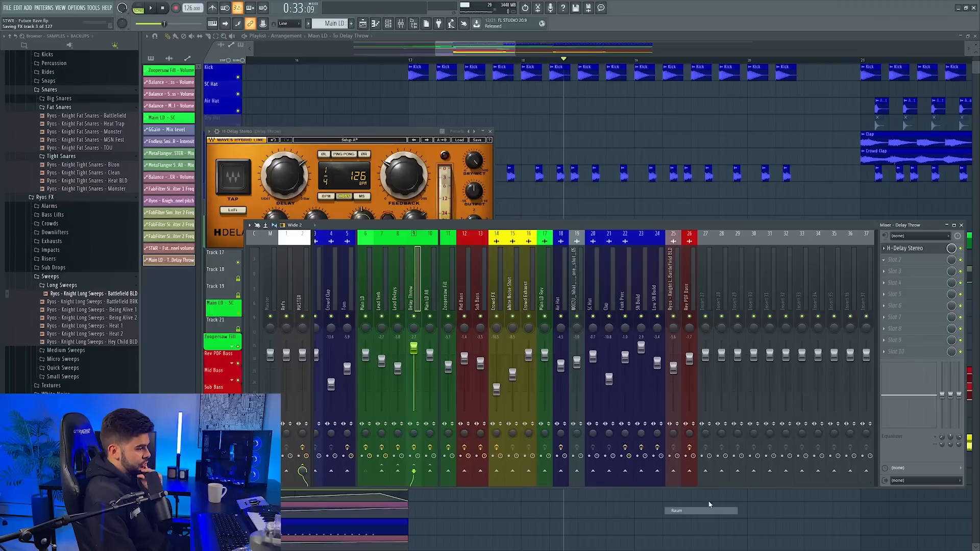
right_click(415, 317)
key(space)
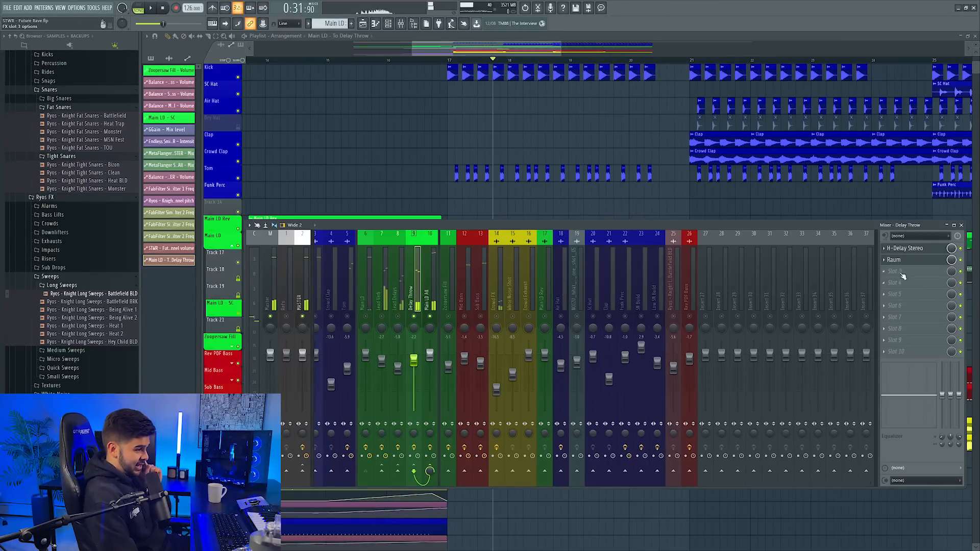
Add OTT in the third effect slot of Delay Throw and lower the track's fader to about -4.2 dB during playback
click(895, 273)
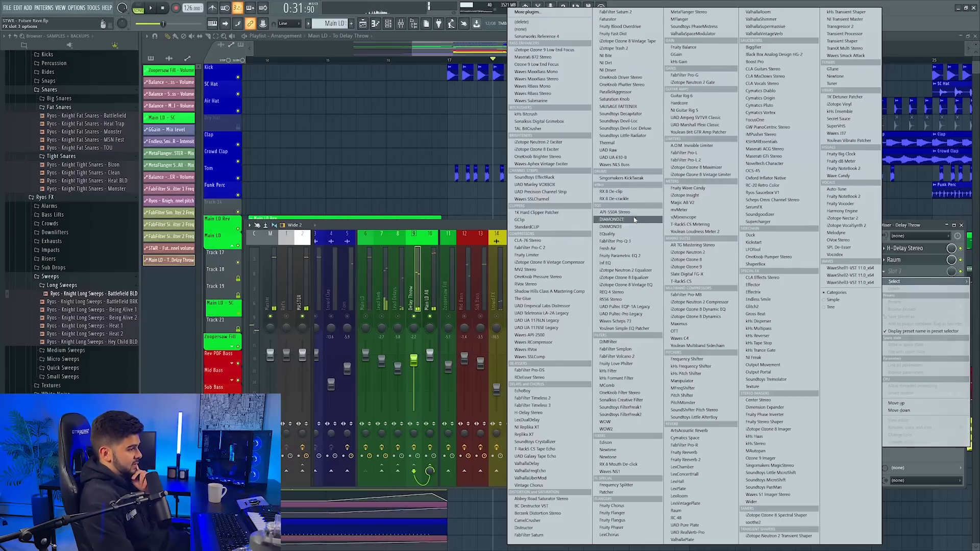
click(701, 334)
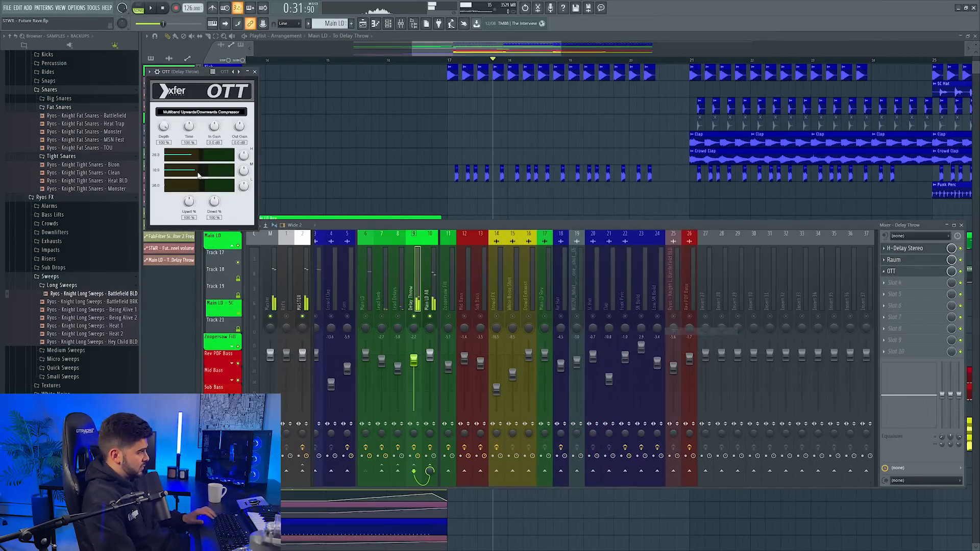
key(space)
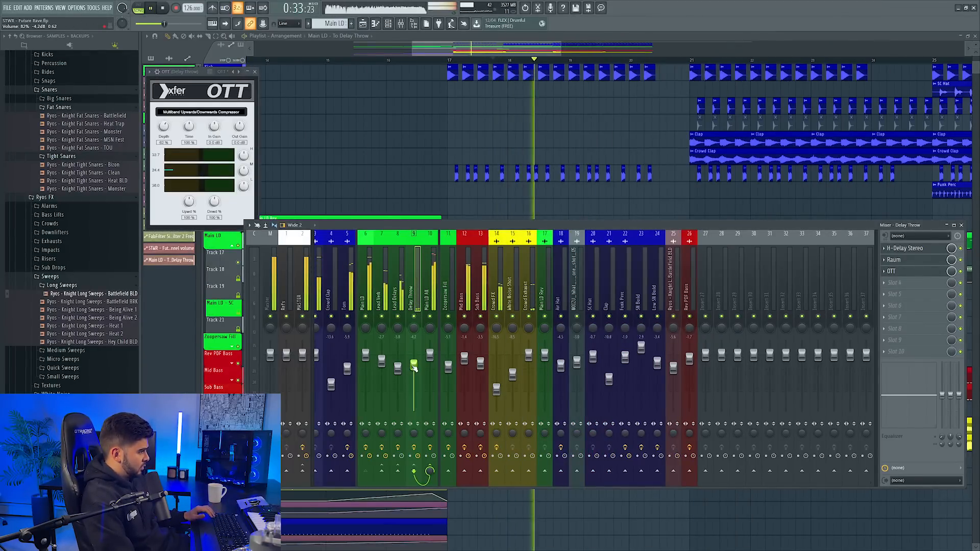
drag(413, 360, 415, 367)
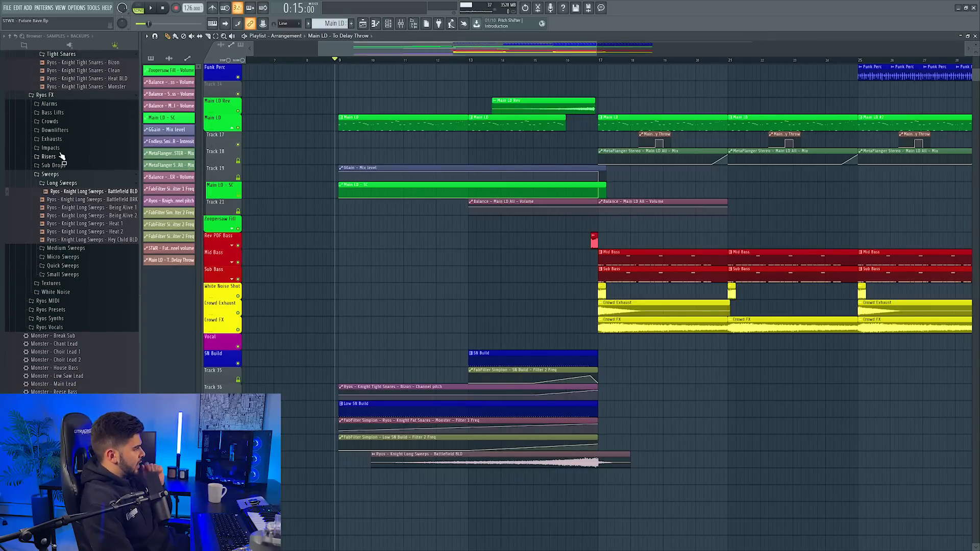
Audition the Ryos FX impacts and place Monster Echo on the free track below the long sweep, leading into bar 9
scroll(412, 279, down, 3)
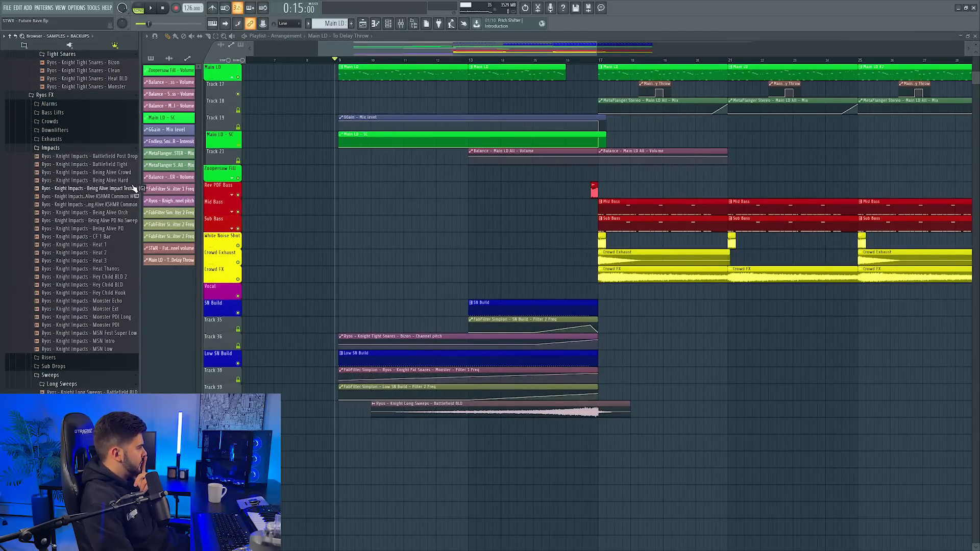
drag(123, 184, 331, 423)
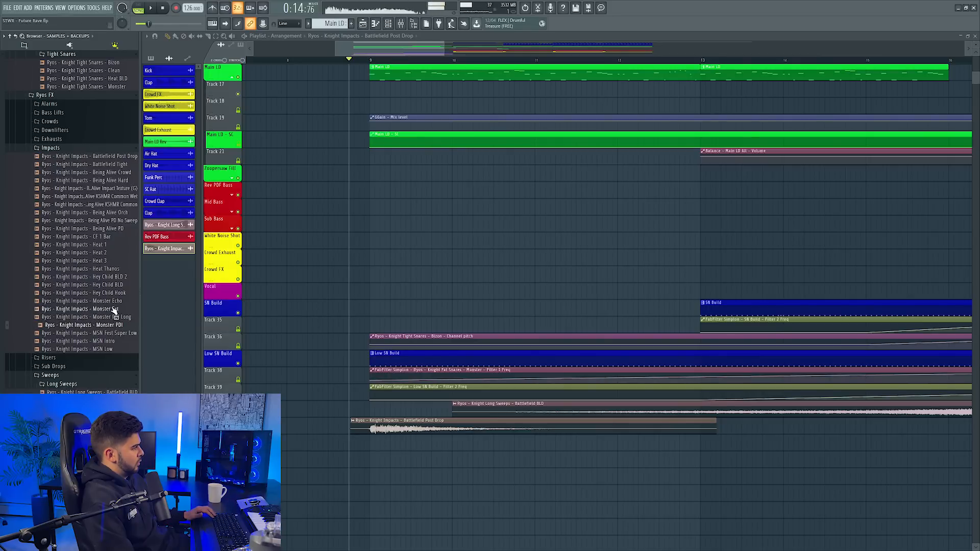
drag(109, 301, 395, 422)
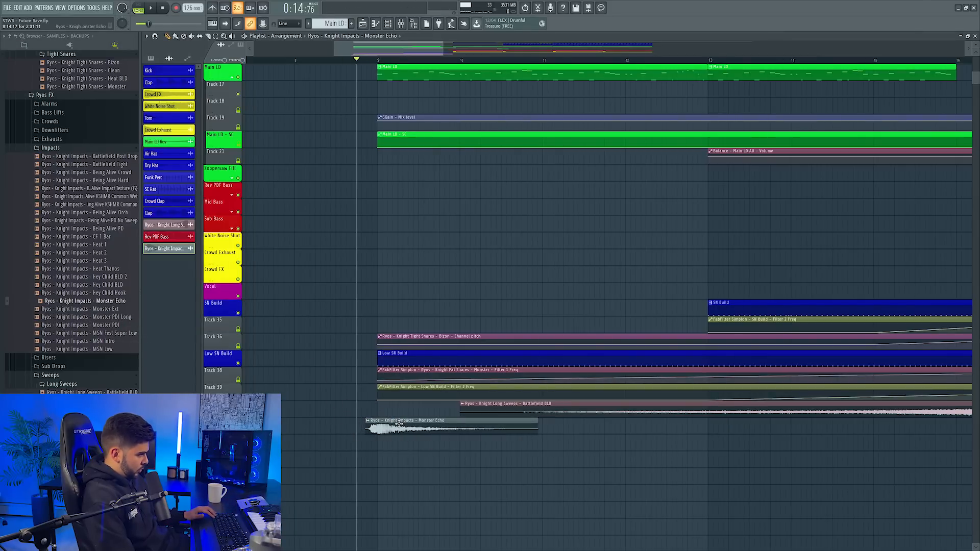
scroll(398, 423, down, 3)
scroll(381, 157, up, 1)
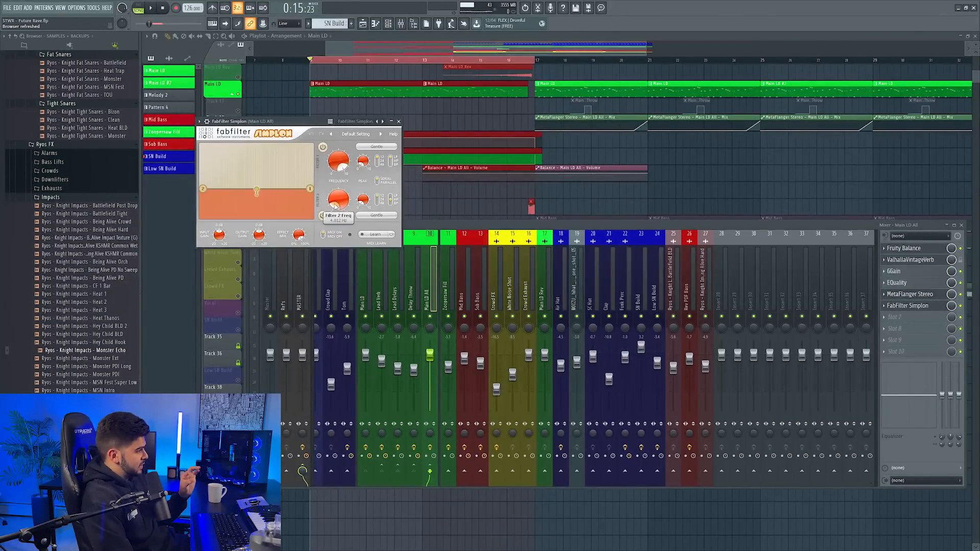
Create an automation clip for the last tweaked parameter, FabFilter Simplon's Filter 2 Freq on Main LD All, over bars 9 to 17
click(90, 7)
mouse_move(128, 109)
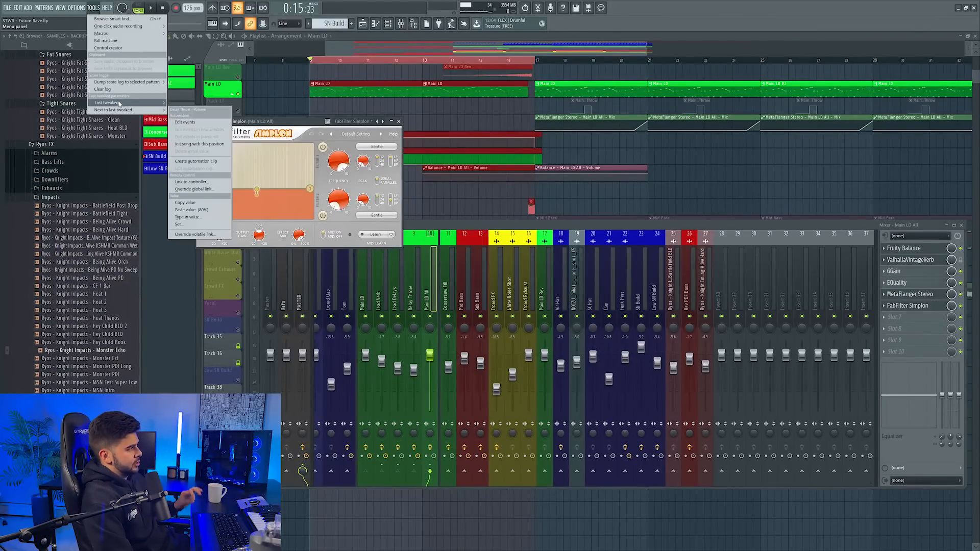
click(199, 119)
key(F12)
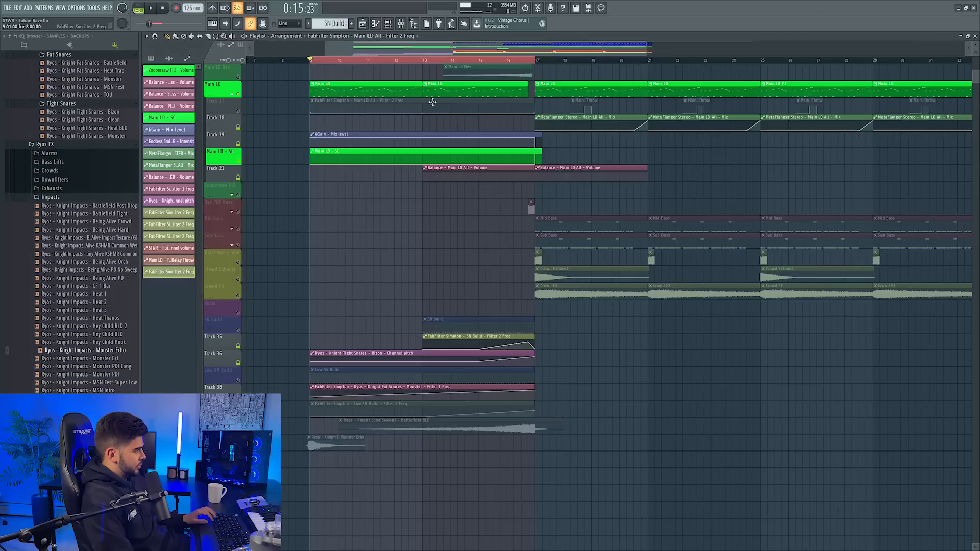
Enable the Simplon filter automation, adjust its curve point at bar 13 during playback, and open Simplon on Main LD All
click(214, 105)
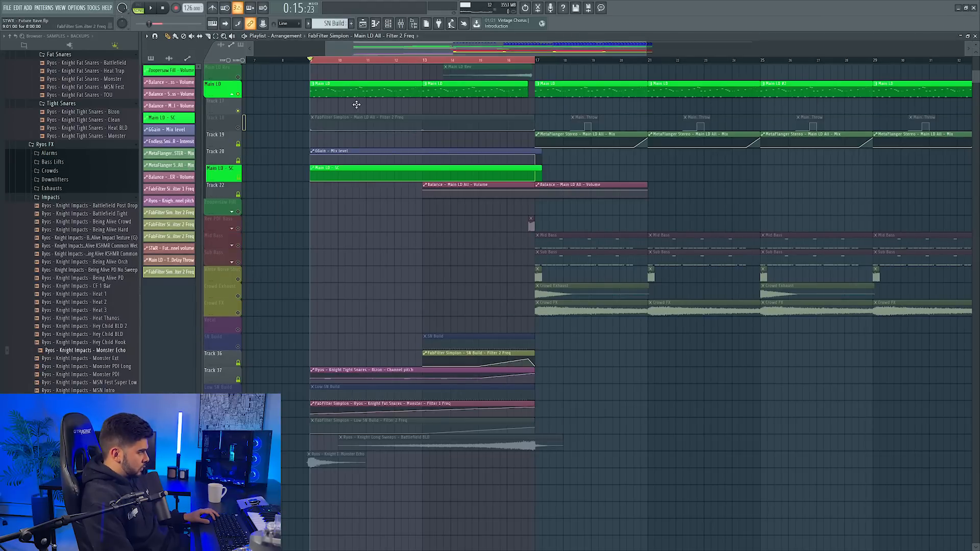
click(428, 60)
drag(424, 113, 423, 109)
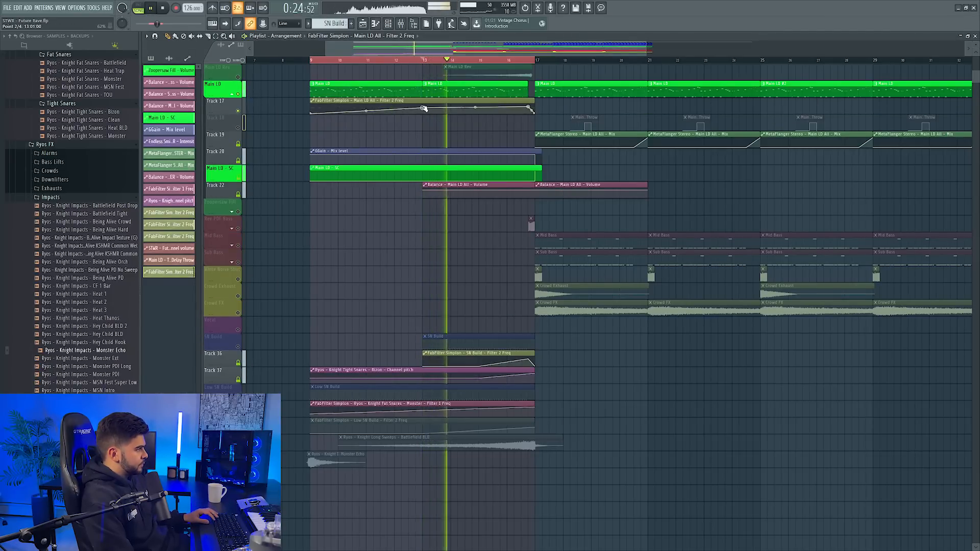
key(F9)
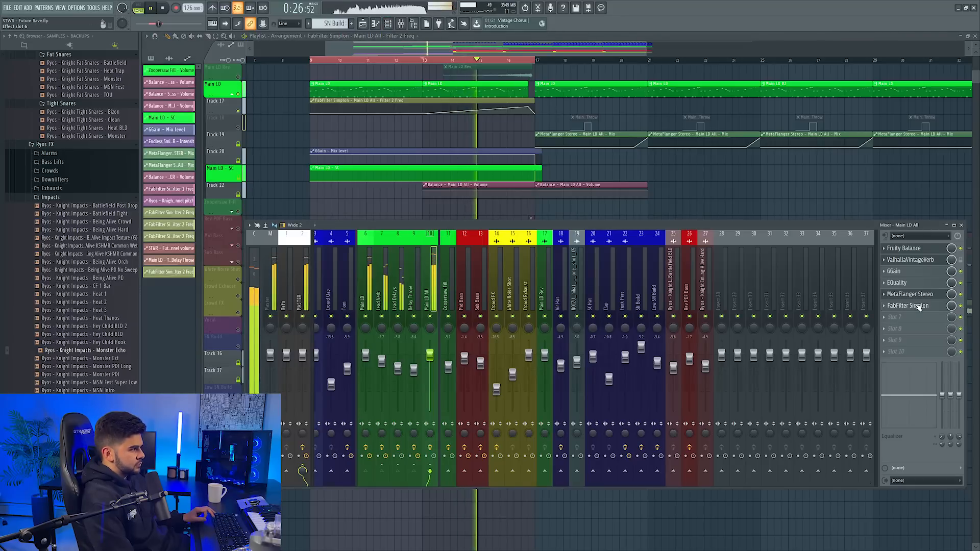
click(919, 307)
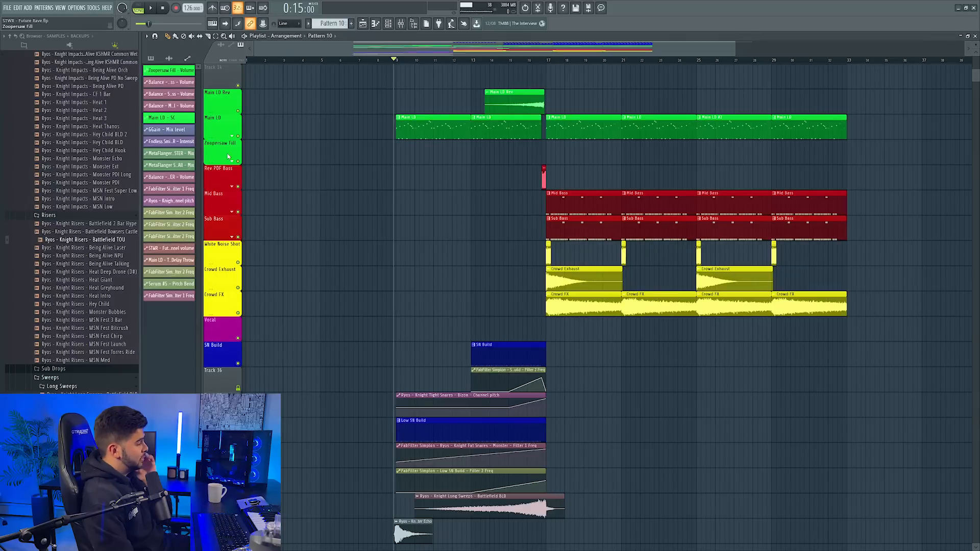
Insert an empty playlist track between Main LD and Zoopersaw Fill
scroll(225, 154, down, 2)
scroll(226, 154, up, 1)
right_click(220, 132)
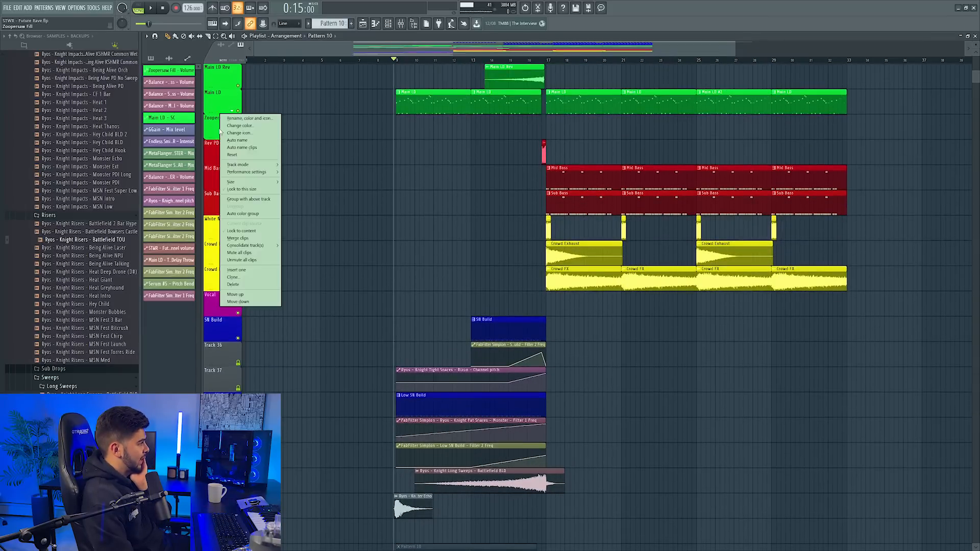
click(236, 269)
Find the Tension String (G) sample in the Ryos Synths Atmos folder and place it at bar 9 on the empty track
scroll(72, 332, down, 5)
scroll(398, 197, up, 3)
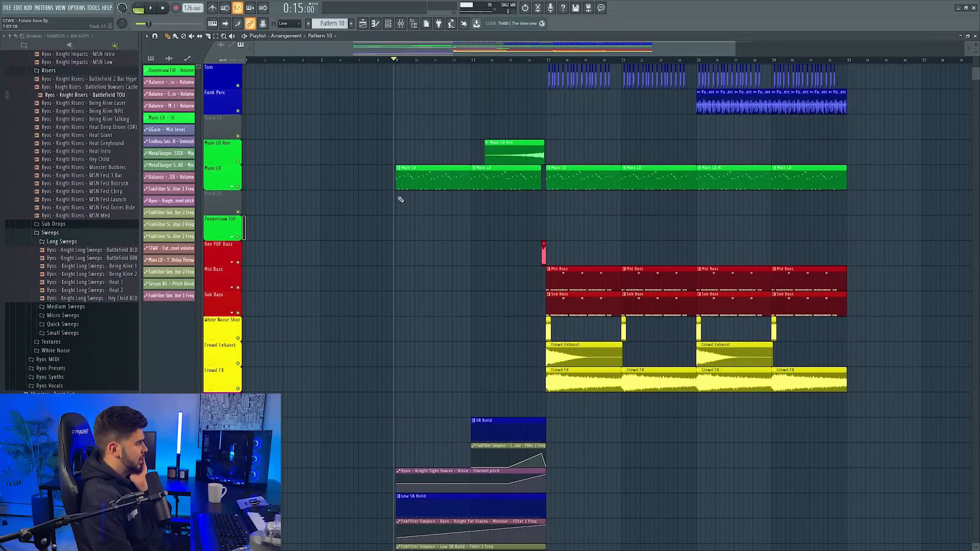
scroll(520, 216, down, 5)
scroll(520, 216, up, 3)
scroll(51, 276, down, 2)
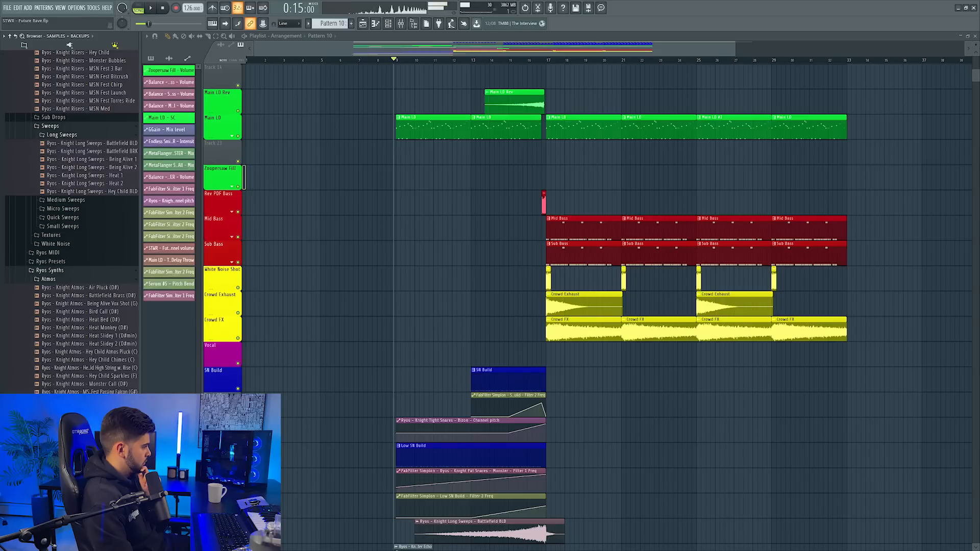
drag(214, 365, 408, 180)
drag(438, 174, 424, 149)
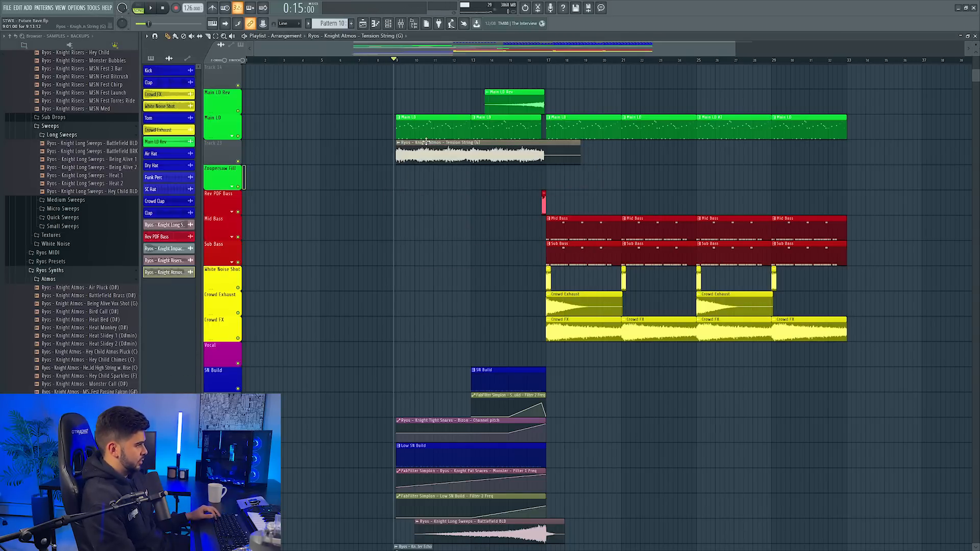
Pitch the Tension String sample to -500 cents, route it to mixer insert 30, and lower that insert's fader during playback
double_click(424, 149)
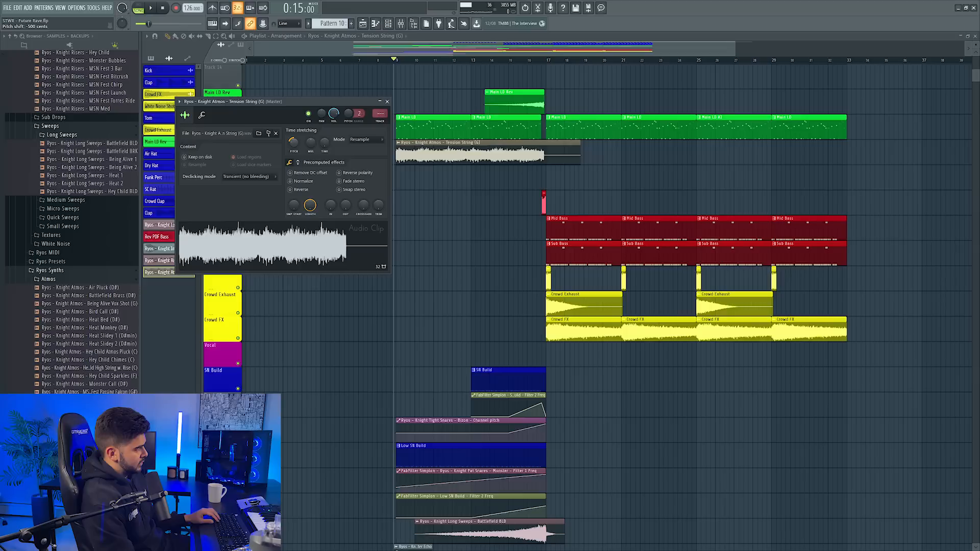
key(ctrl+l)
key(space)
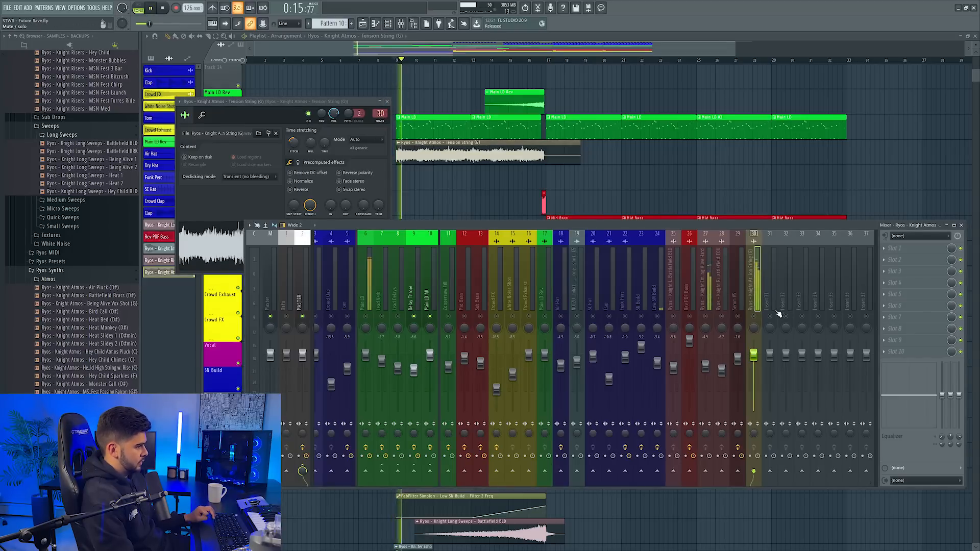
drag(753, 353, 753, 378)
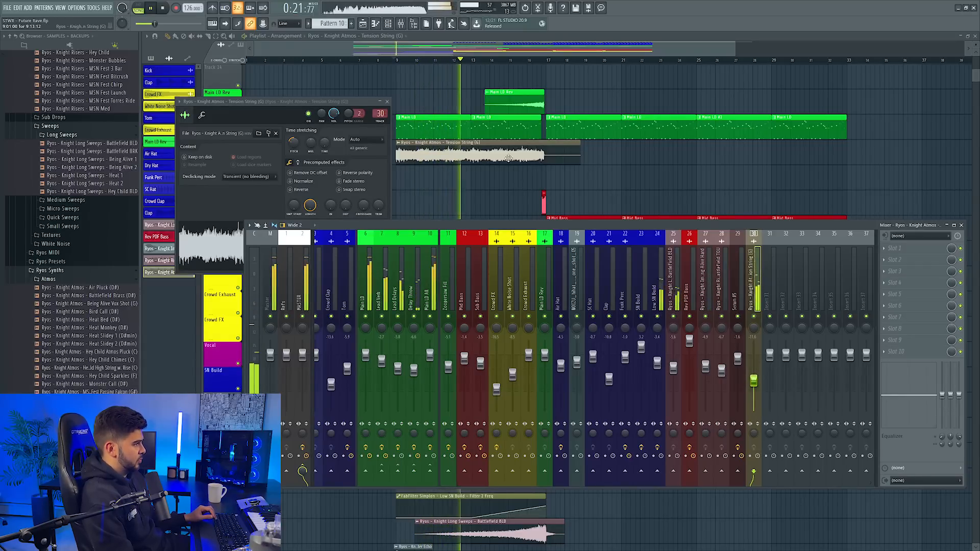
Show the Tension String sample's time-stretching modes and unfold the automation tracks grouped under Main LD
key(F9)
click(364, 139)
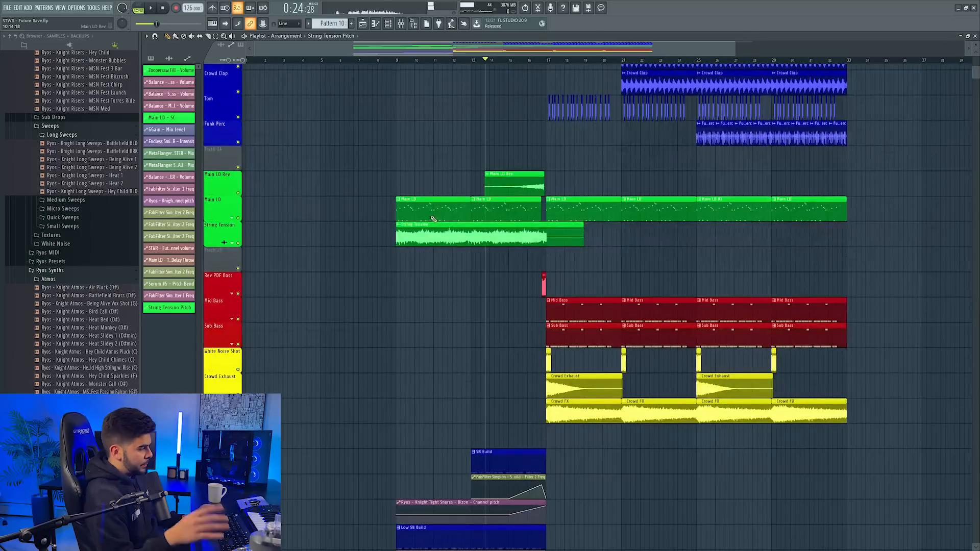
click(229, 217)
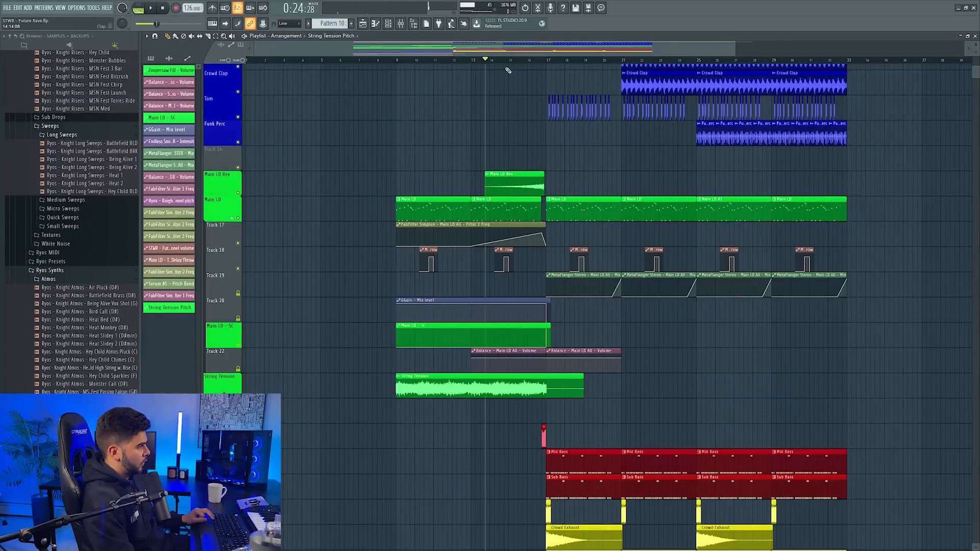
Play back the transition into the drop from shortly before bar 17
scroll(507, 69, up, 2)
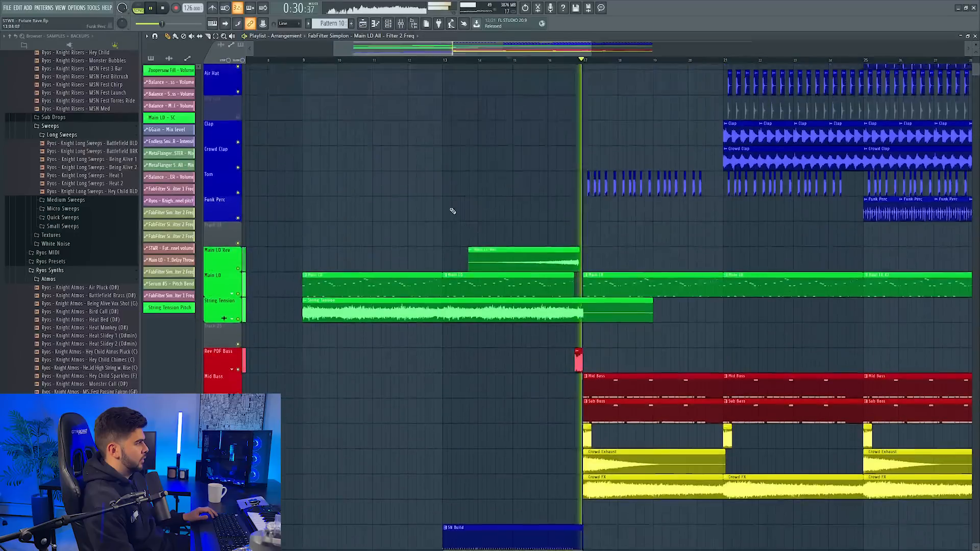
scroll(450, 210, up, 2)
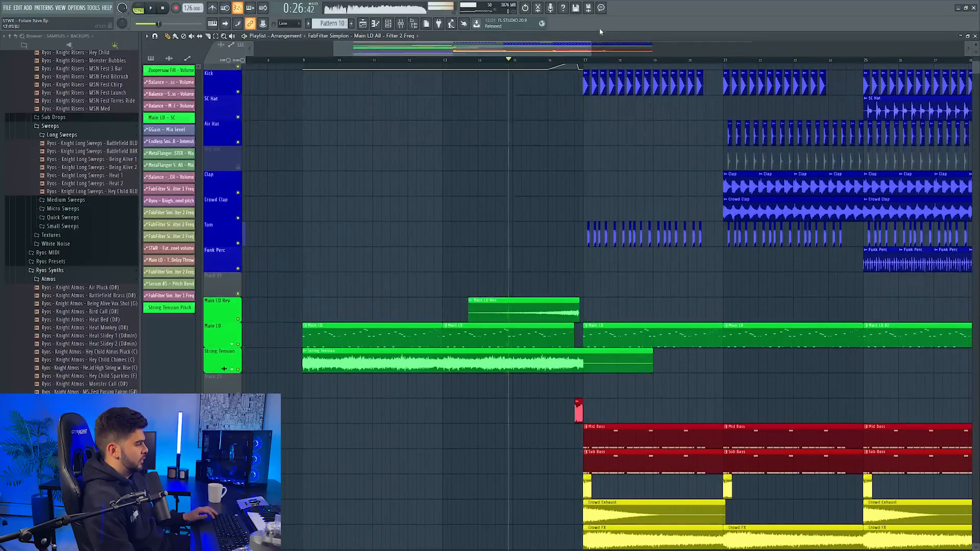
click(572, 61)
click(554, 61)
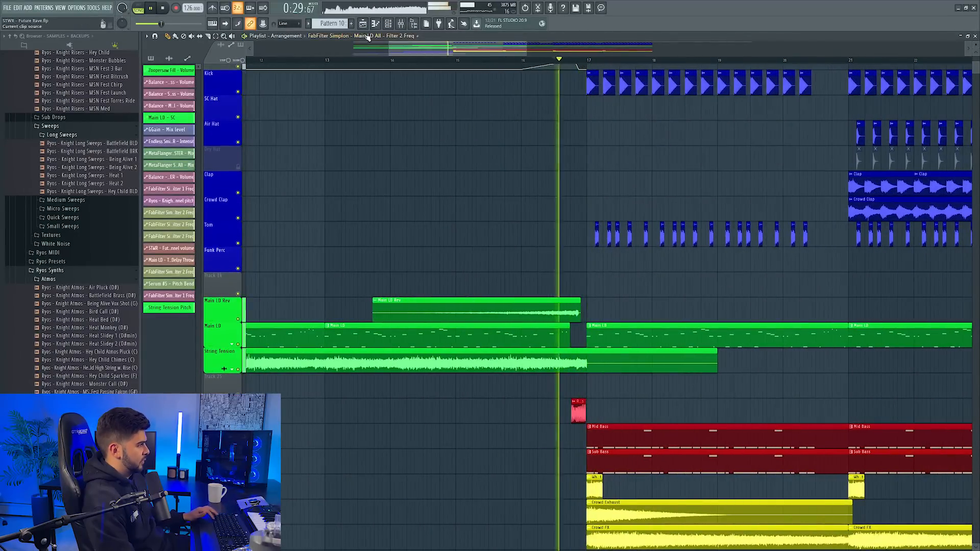
Add the OTT compressor to the Rev PDF Bass mixer insert, reduce its depth, and play the transition into the drop
key(F9)
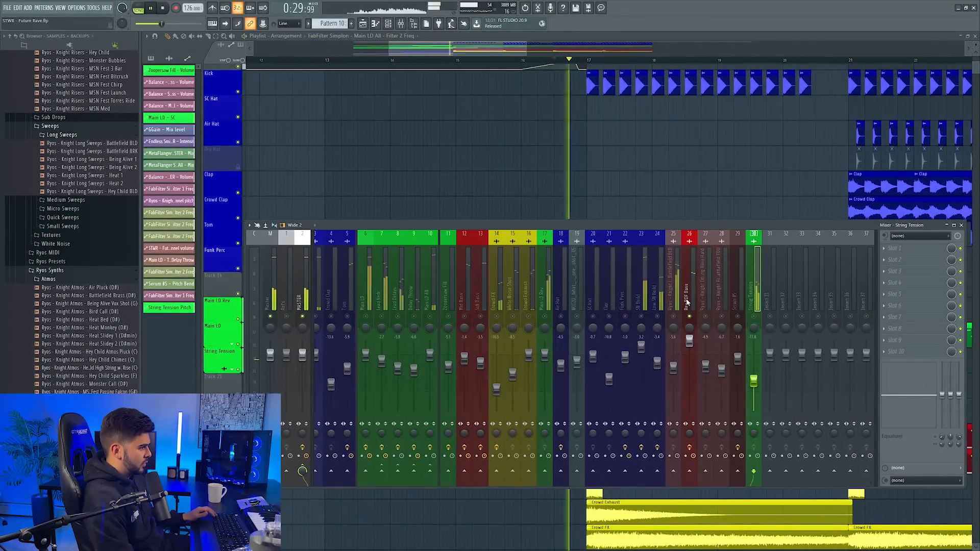
click(690, 329)
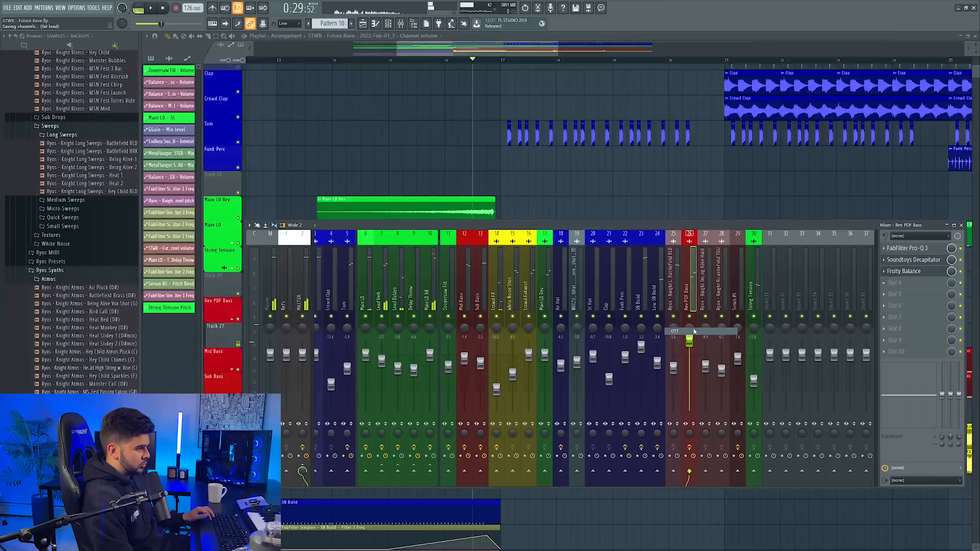
drag(693, 332, 692, 332)
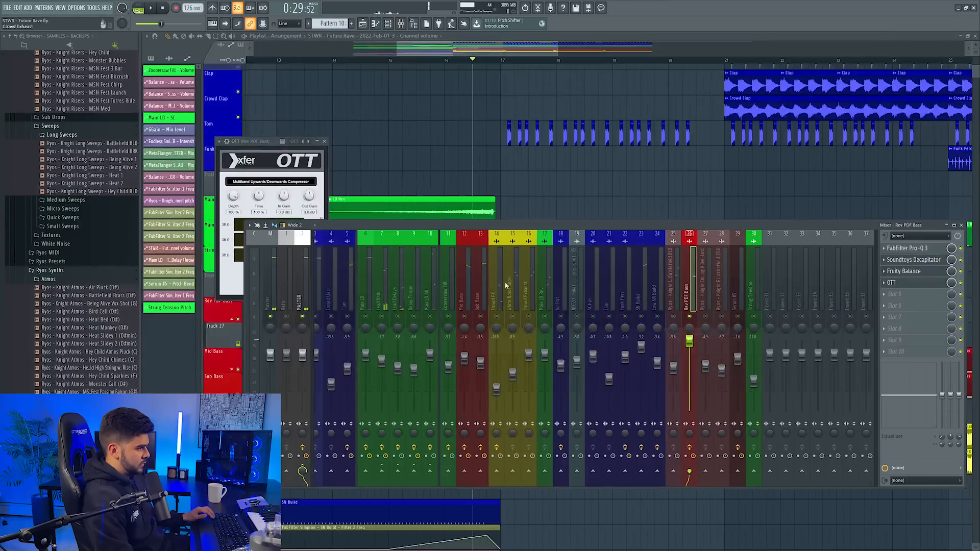
key(space)
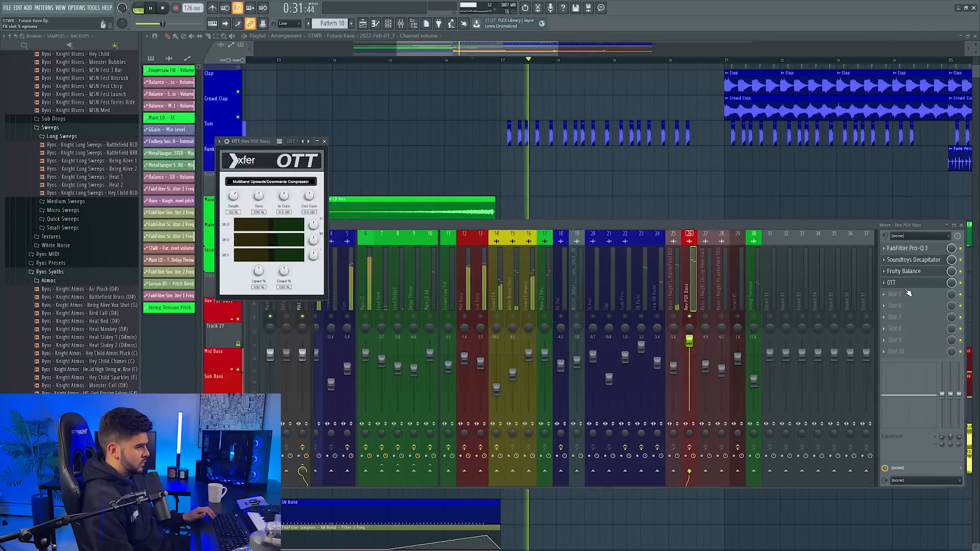
Adjust the peak point of the master Endless Smile intensity automation before bar 17 and play the build into the drop
scroll(906, 284, up, 1)
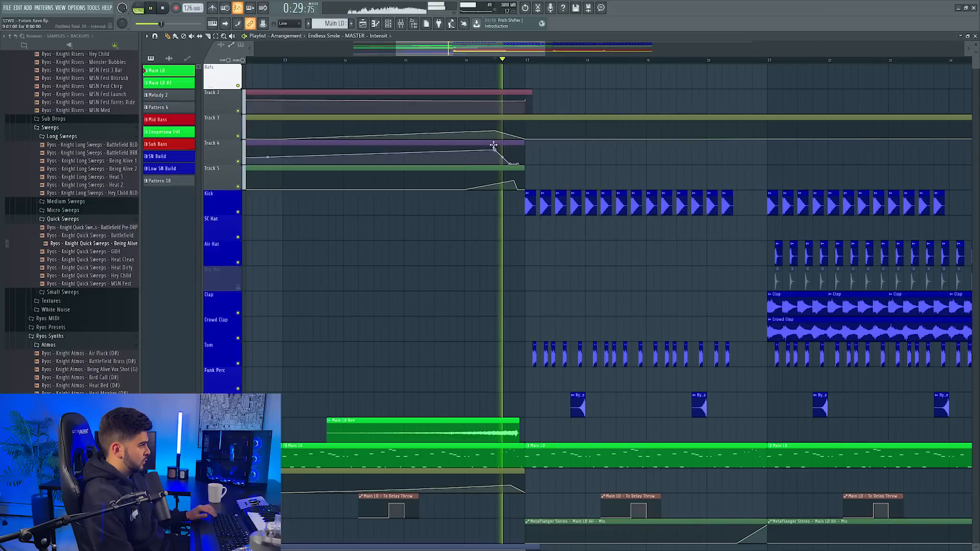
drag(501, 152, 496, 152)
key(space)
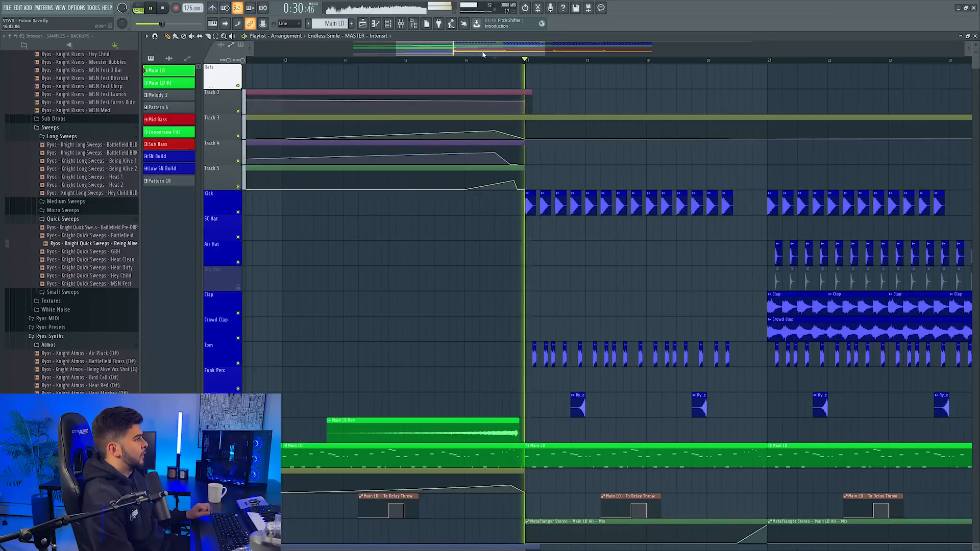
key(space)
scroll(461, 63, down, 4)
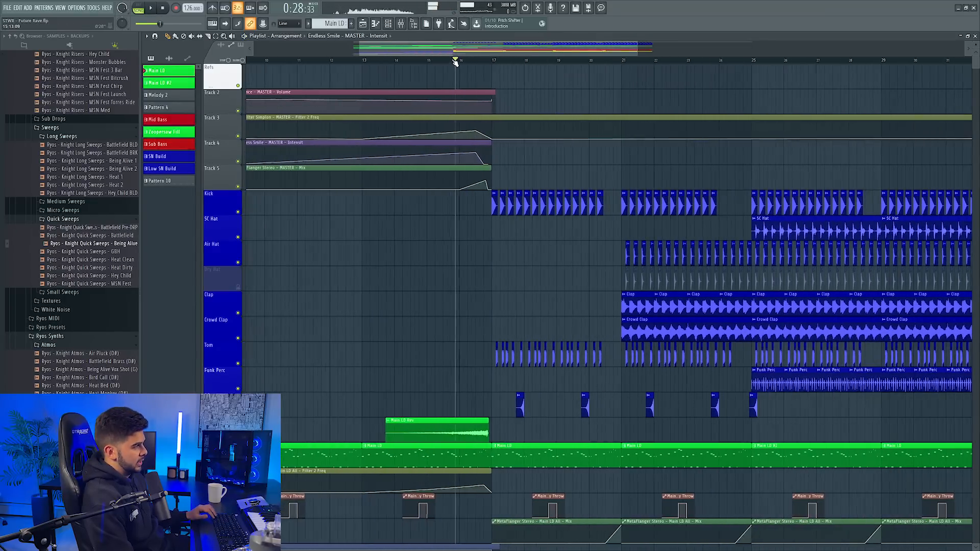
click(453, 60)
key(space)
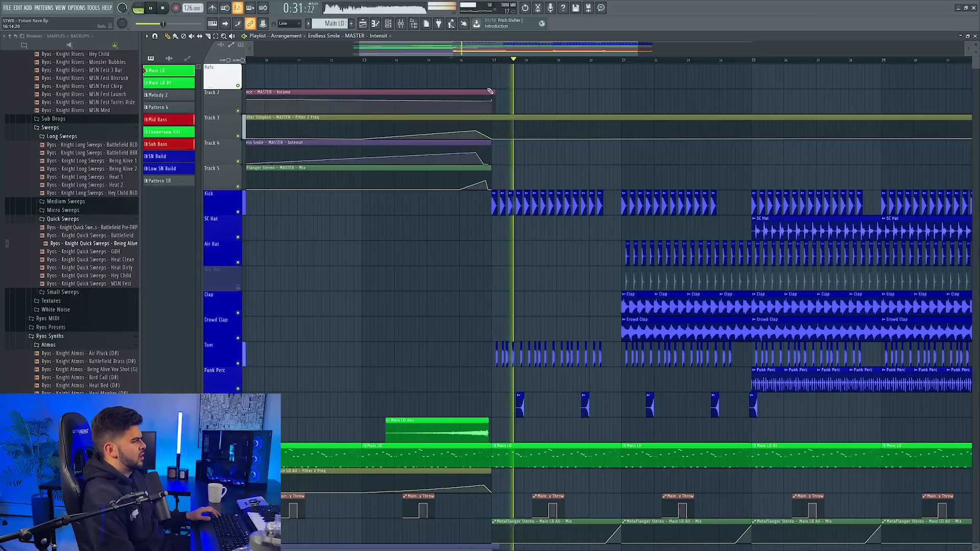
Review the arrangement around the drop, from the master automation and drums down to the lead, bass and build tracks
key(space)
scroll(555, 132, down, 4)
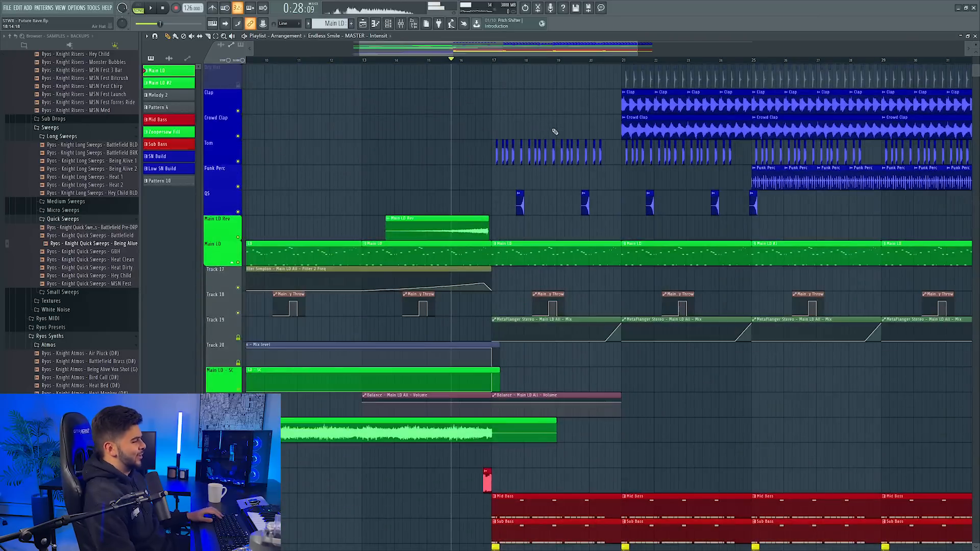
key(space)
scroll(540, 169, up, 2)
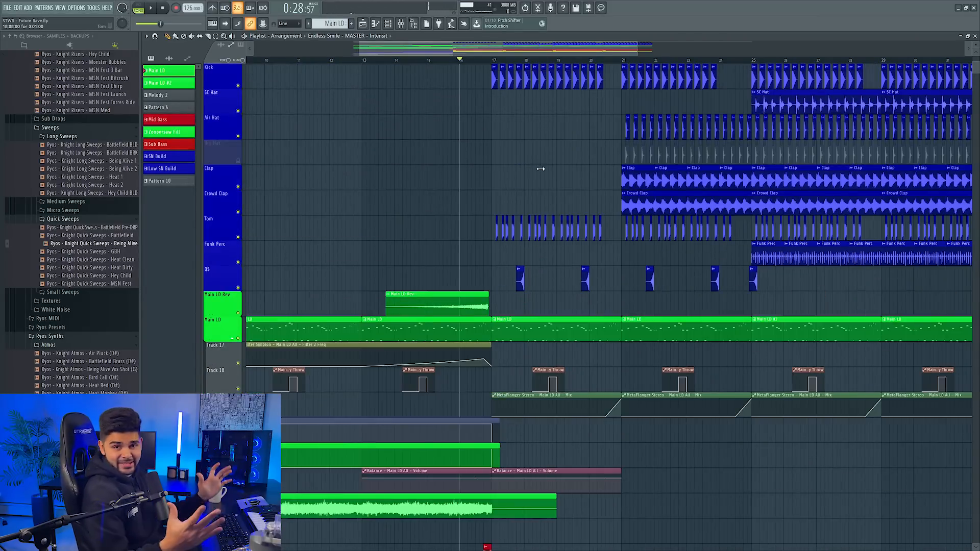
scroll(542, 171, down, 5)
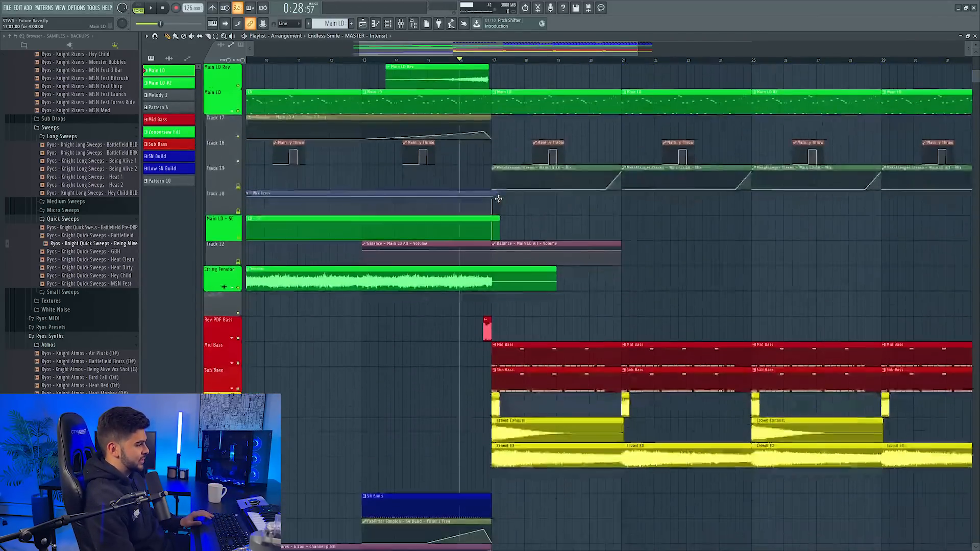
scroll(530, 252, up, 4)
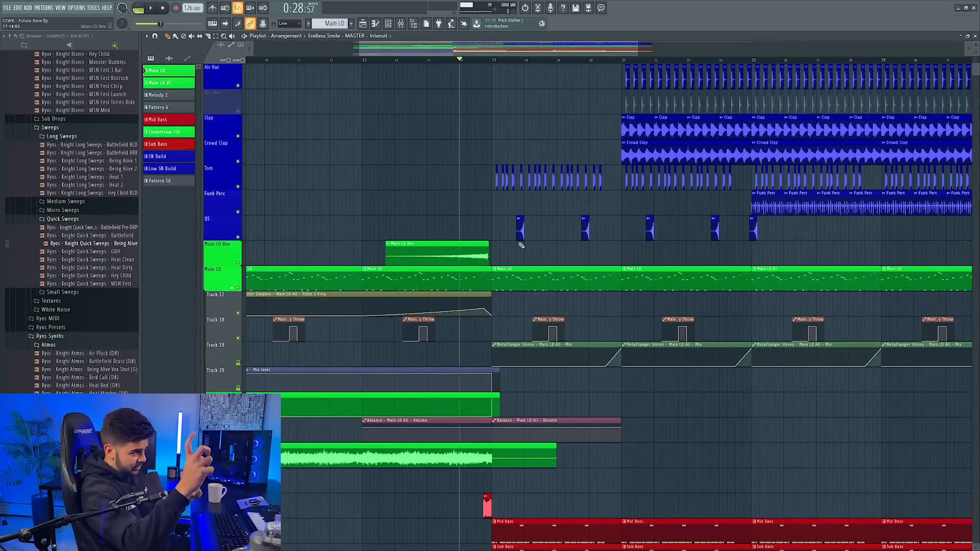
scroll(458, 308, up, 4)
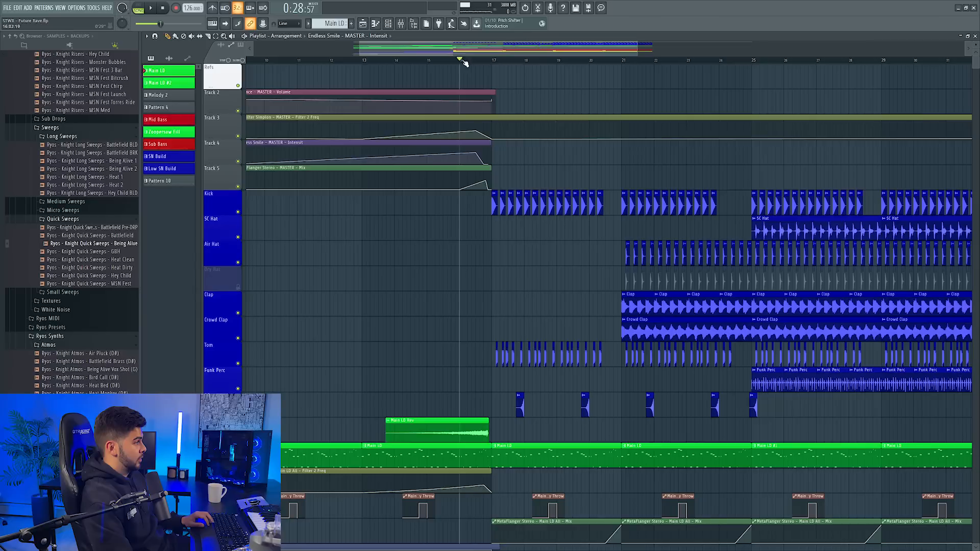
scroll(445, 51, left, 5)
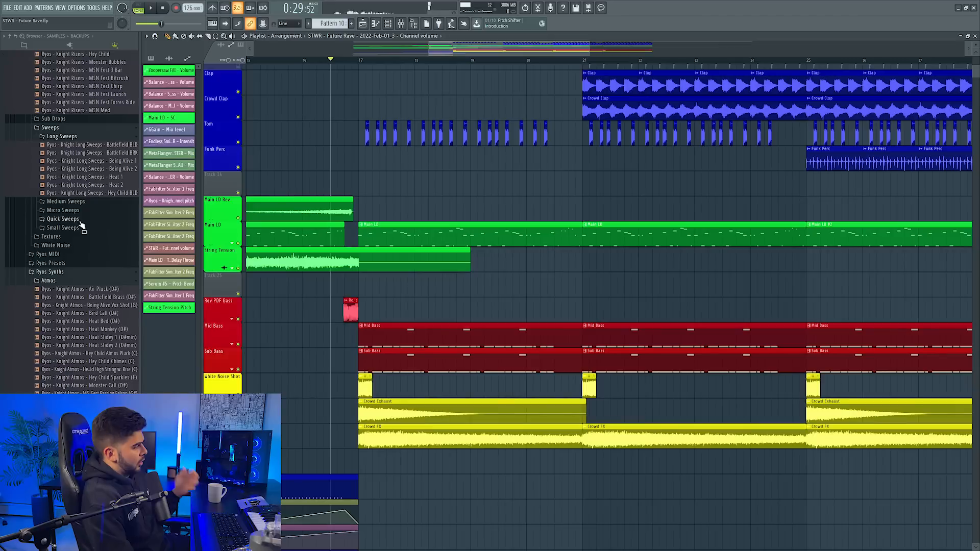
Audition samples in the Quick Sweeps folder and place the Battlefield quick sweep on Track 14 just before bar 18
click(76, 211)
click(83, 234)
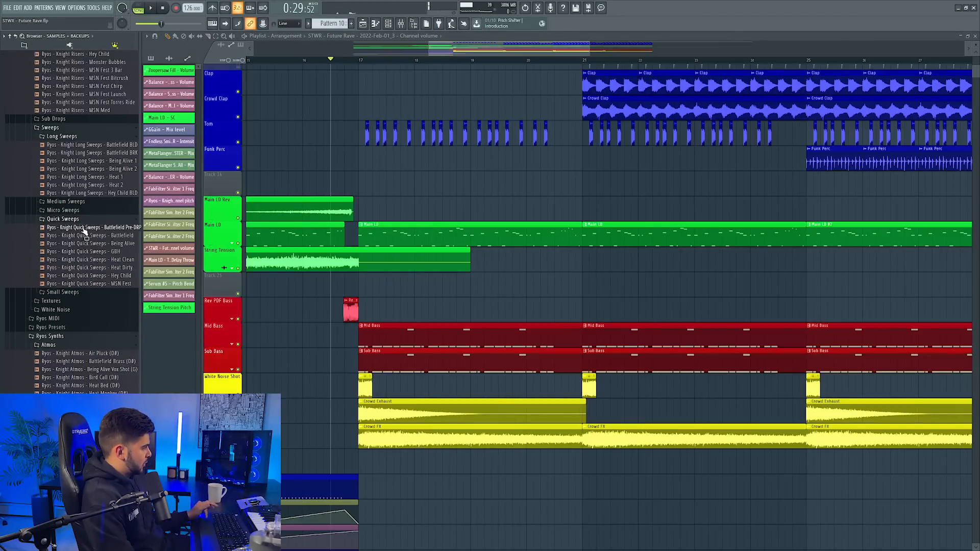
click(88, 243)
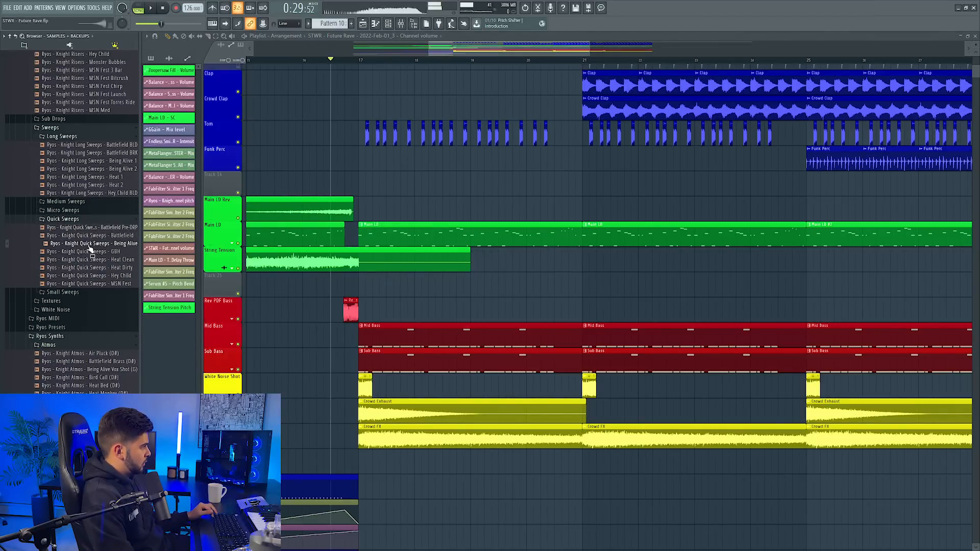
click(94, 237)
drag(117, 240, 579, 211)
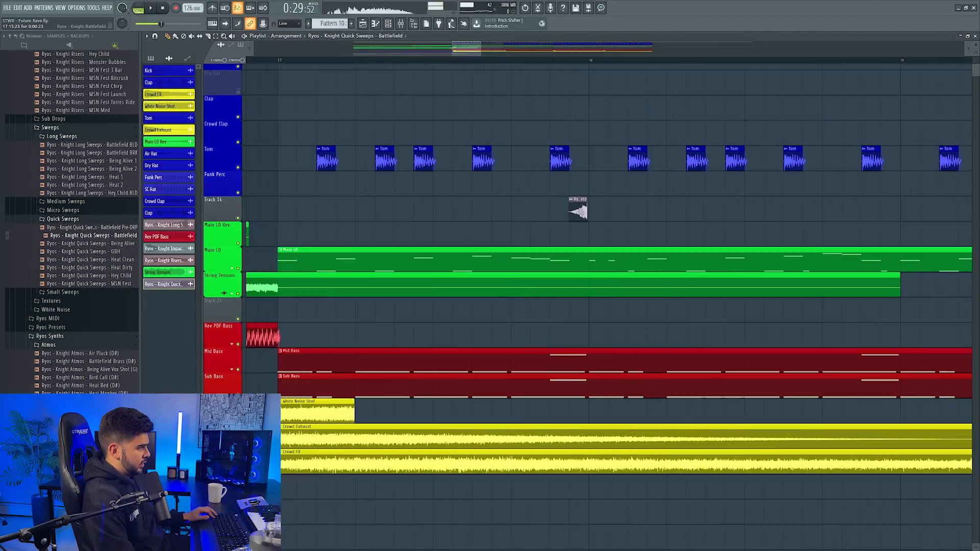
Open tempo detection for the Battlefield quick sweep and choose to type in its BPM
click(580, 200)
click(644, 243)
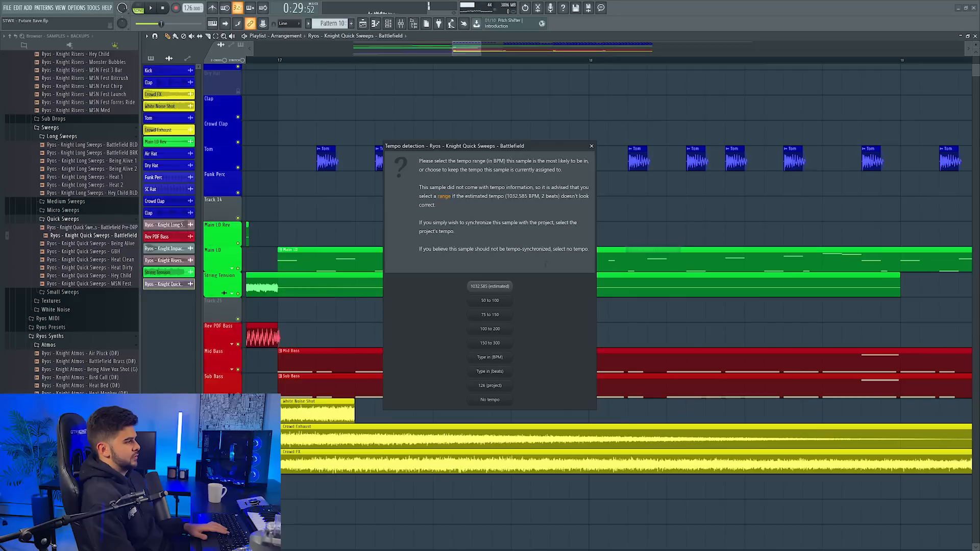
click(505, 357)
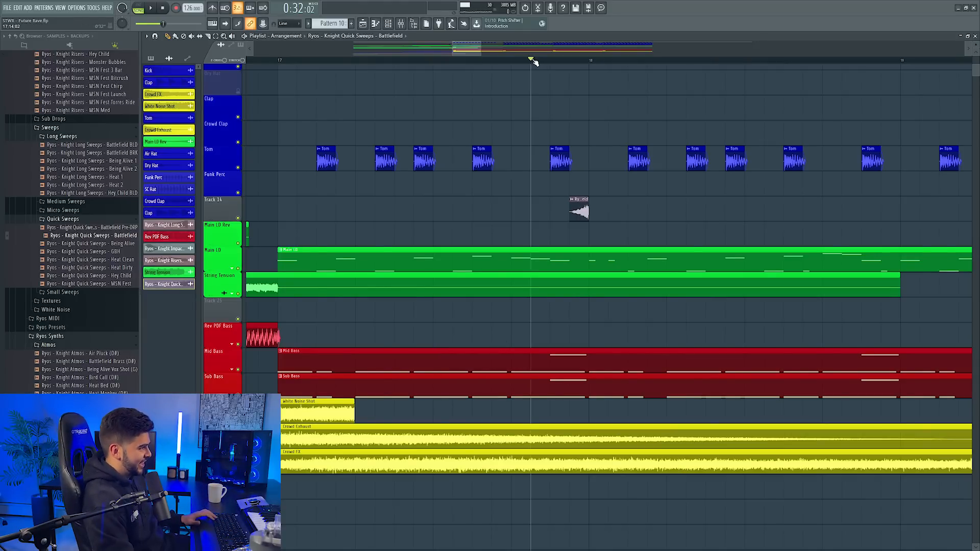
Place a second Battlefield quick sweep just before bar 19 and play the sweeps in the mix
scroll(532, 61, down, 4)
key(space)
key(space)
key(space)
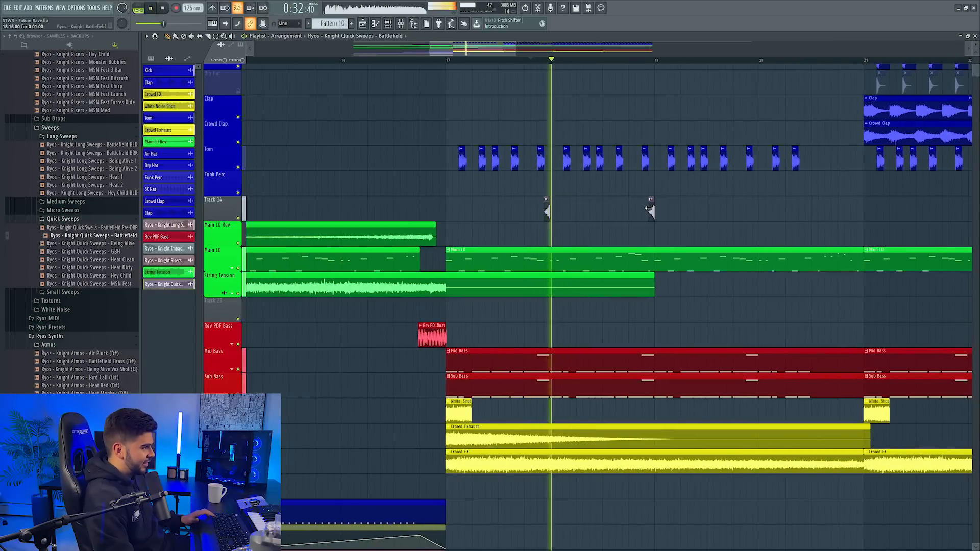
scroll(543, 66, up, 5)
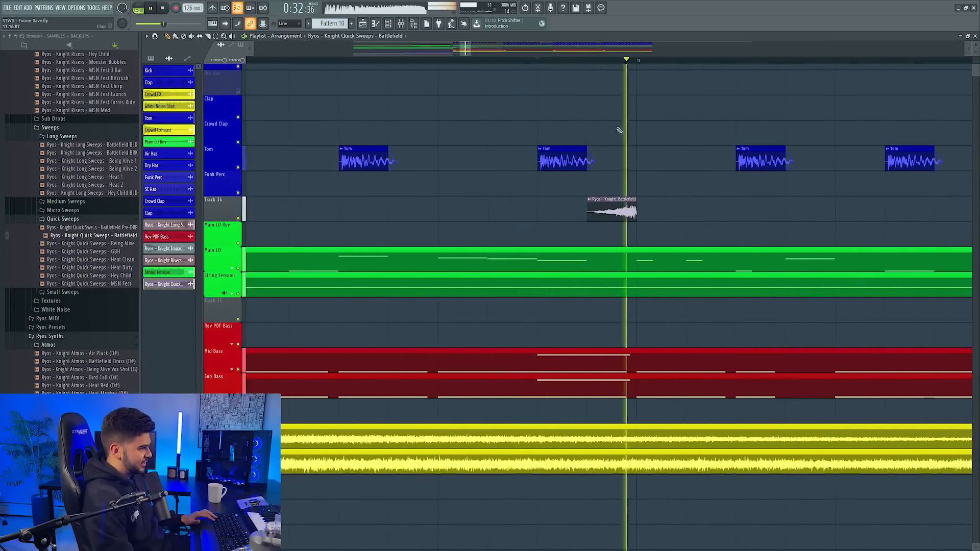
click(611, 199)
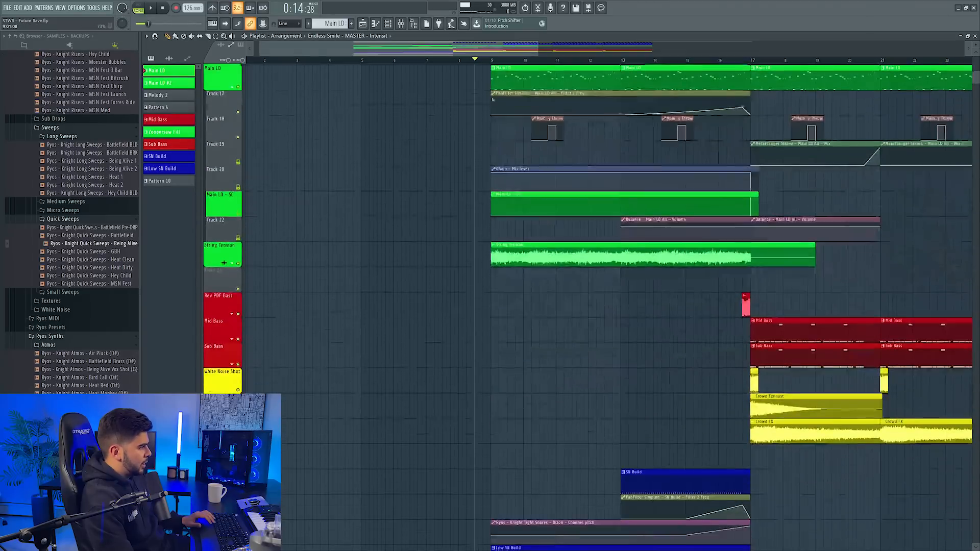
Play the build from bar 9 while examining the snare builds, filter automation, long sweep and muted tracks
key(space)
scroll(494, 98, down, 4)
scroll(497, 96, down, 3)
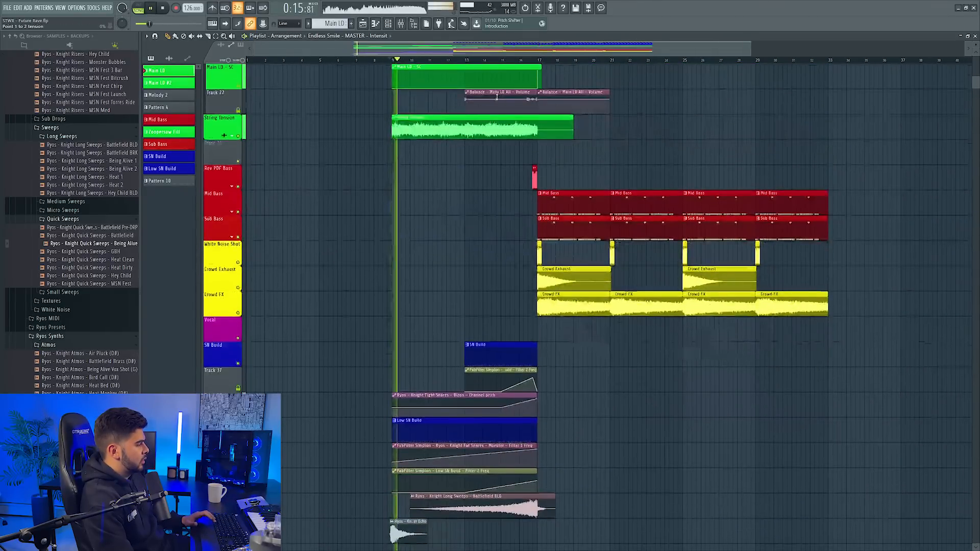
scroll(498, 98, down, 6)
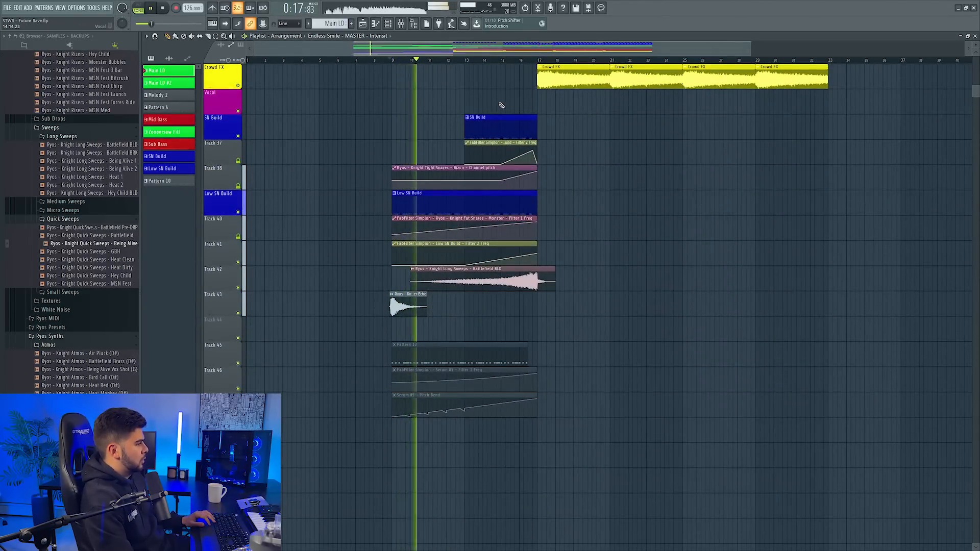
key(space)
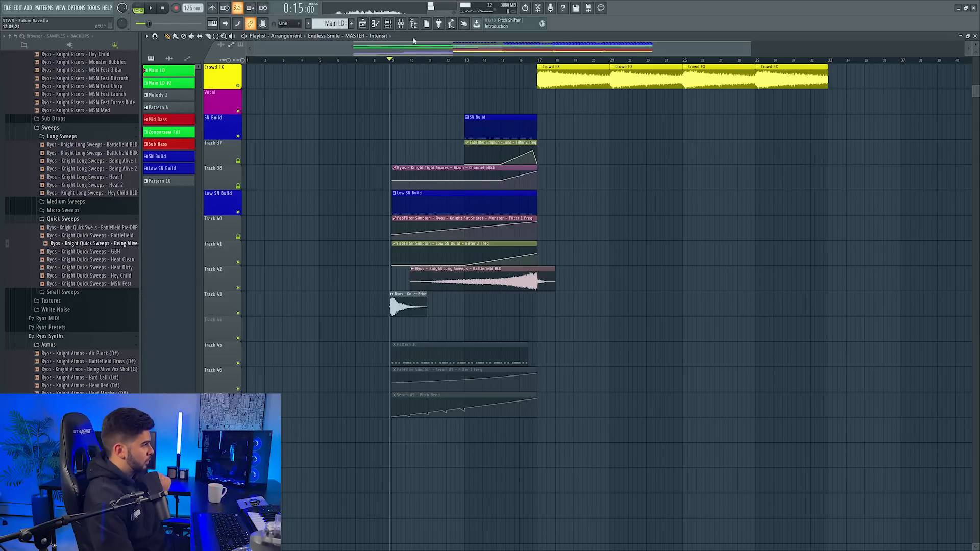
Switch to the new Pattern 11 and add a Spire 1.5 channel with the Revealed REGGIO soundset open
click(387, 24)
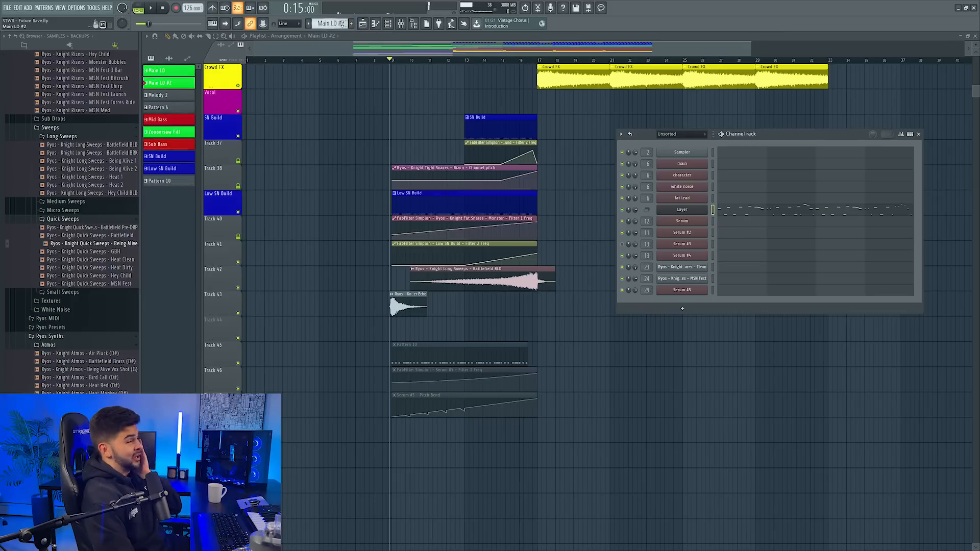
scroll(342, 23, down, 2)
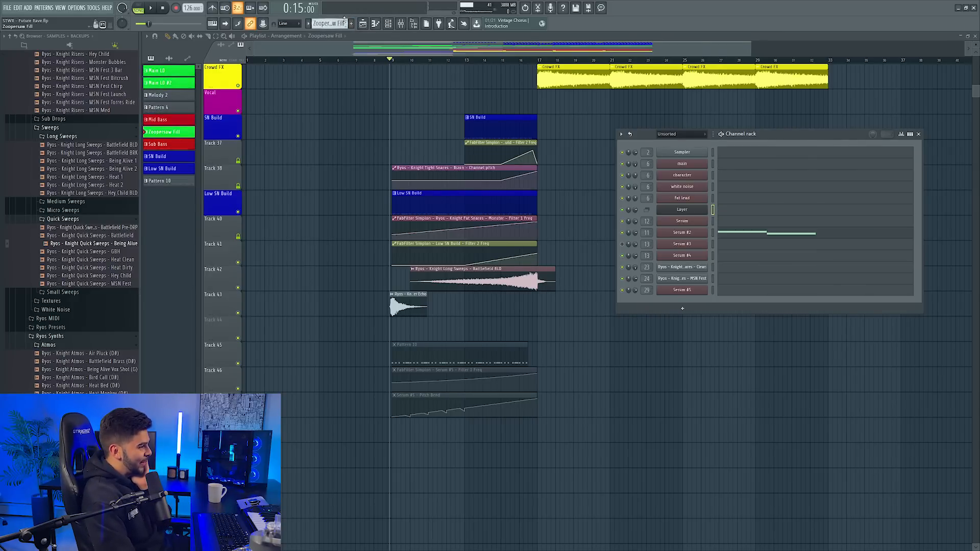
scroll(339, 23, down, 1)
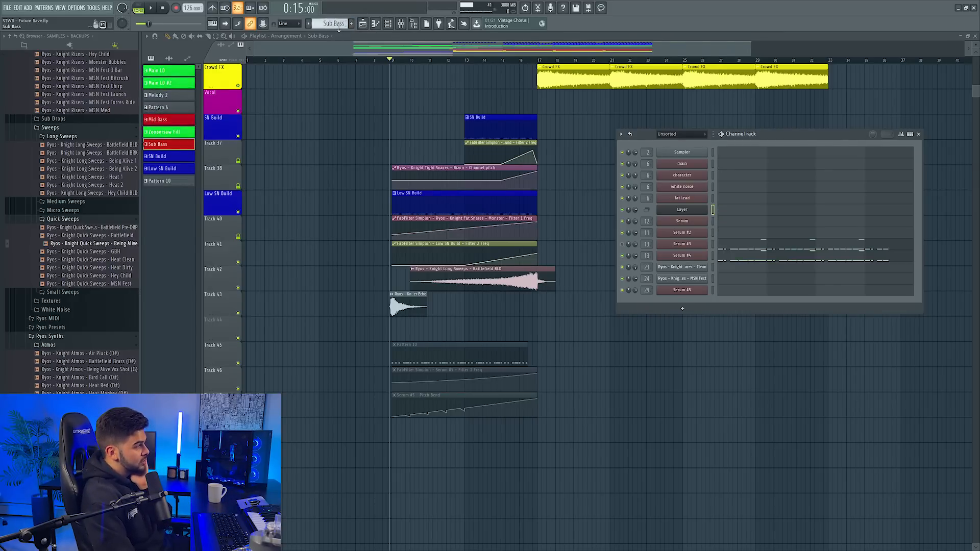
scroll(336, 26, down, 1)
scroll(336, 25, down, 1)
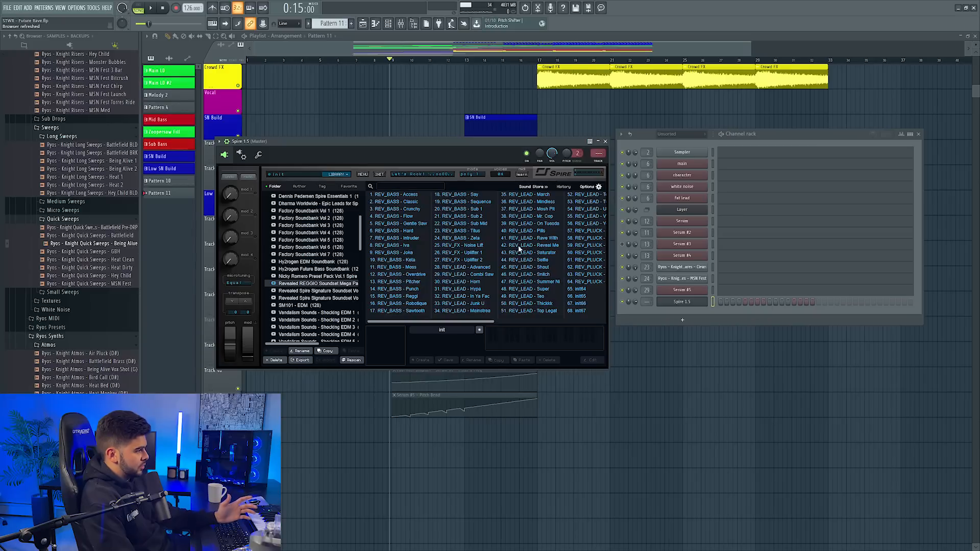
Audition the REV_LEAD Advanced, Combi Saw and Horn presets in Spire and open the Spire channel's piano roll
click(477, 267)
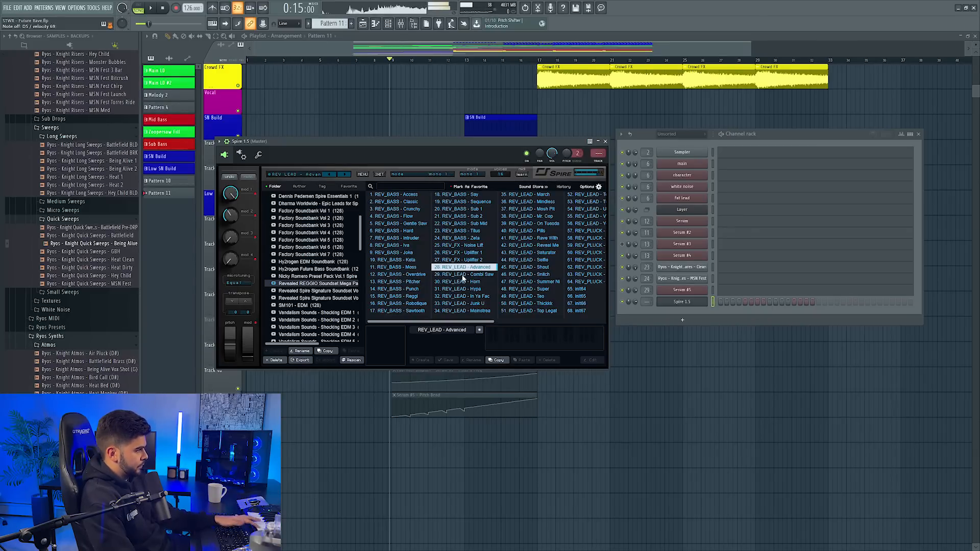
click(463, 275)
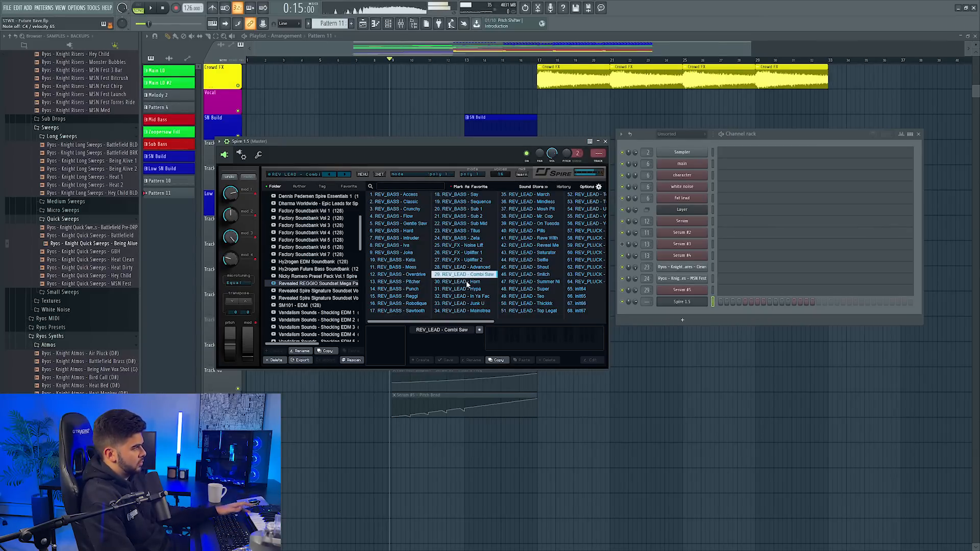
right_click(682, 315)
click(464, 282)
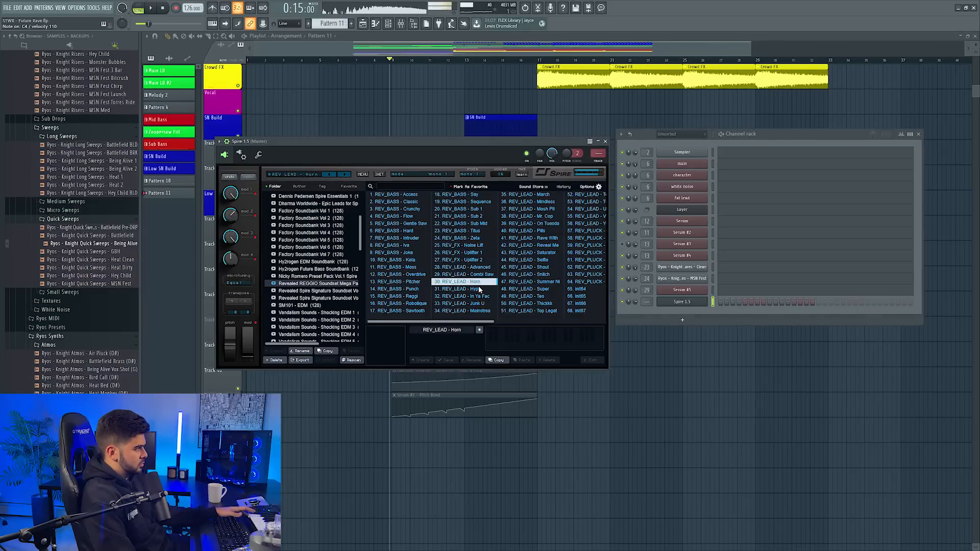
right_click(663, 301)
click(676, 301)
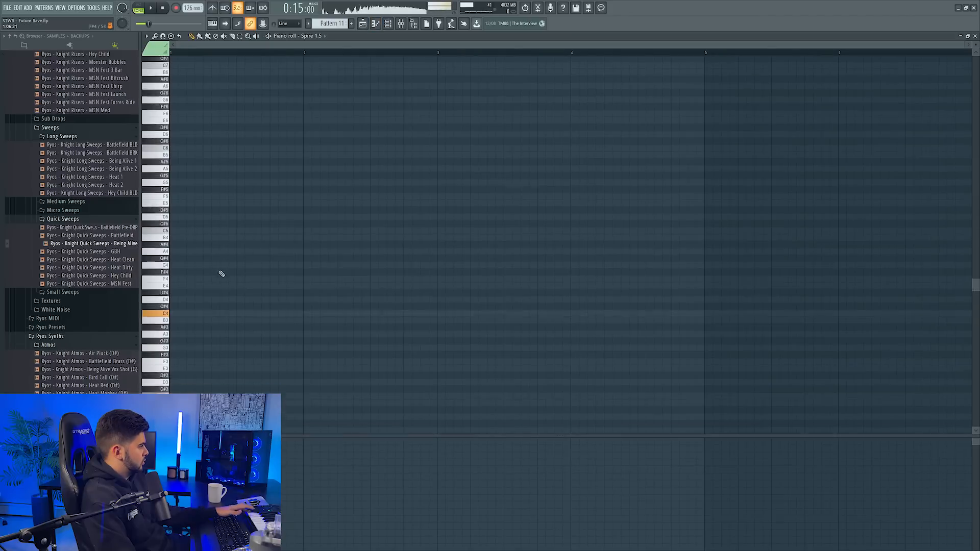
scroll(194, 347, down, 4)
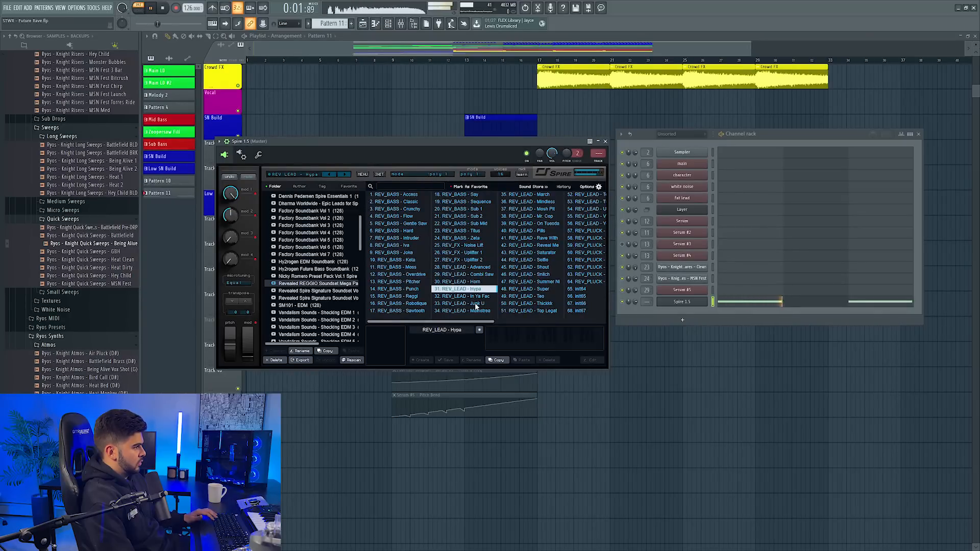
Audition Mainstream, March and Mindless over the looping pattern and load the REV_LEAD - Mosh Pit preset
click(475, 304)
click(475, 312)
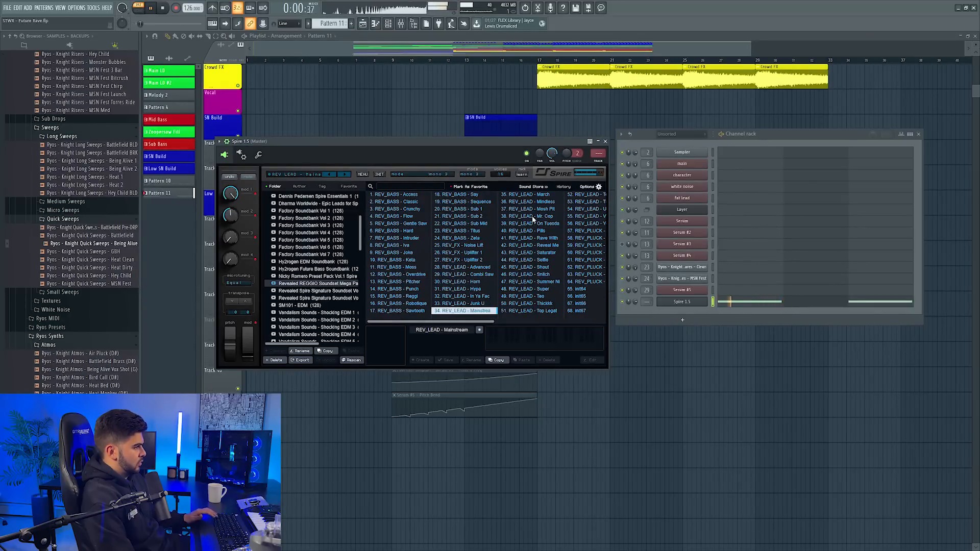
click(528, 195)
click(531, 202)
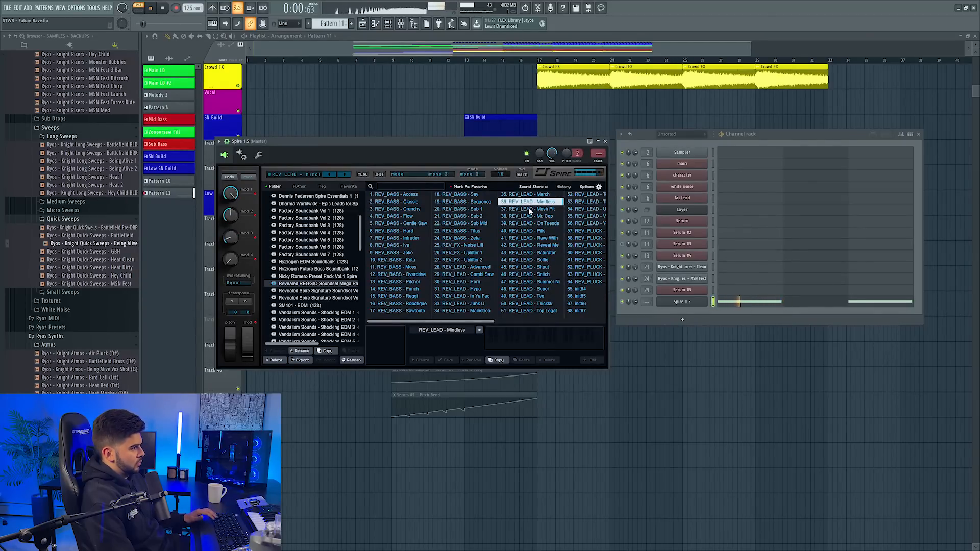
click(529, 209)
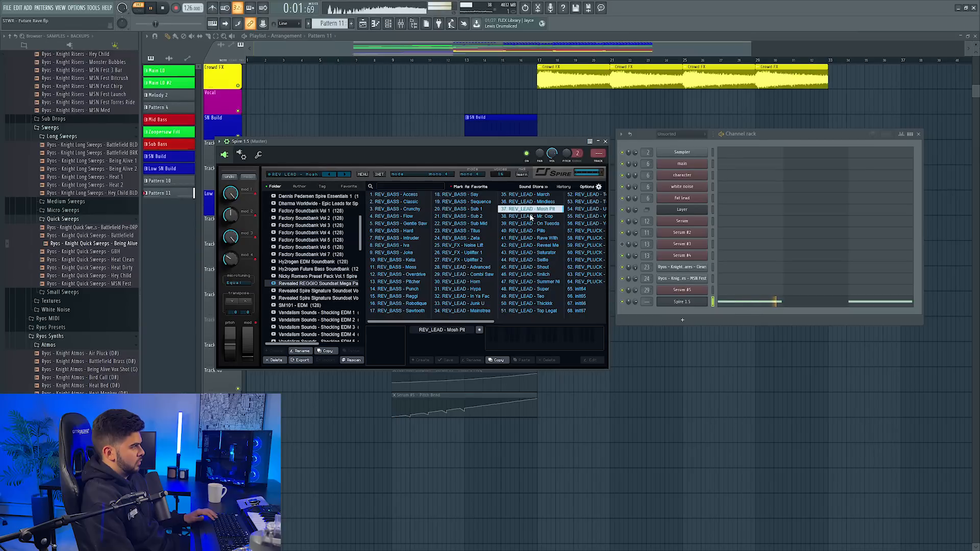
Route the Spire channel to its own mixer track and play the build from just before bar 9
key(ctrl+l)
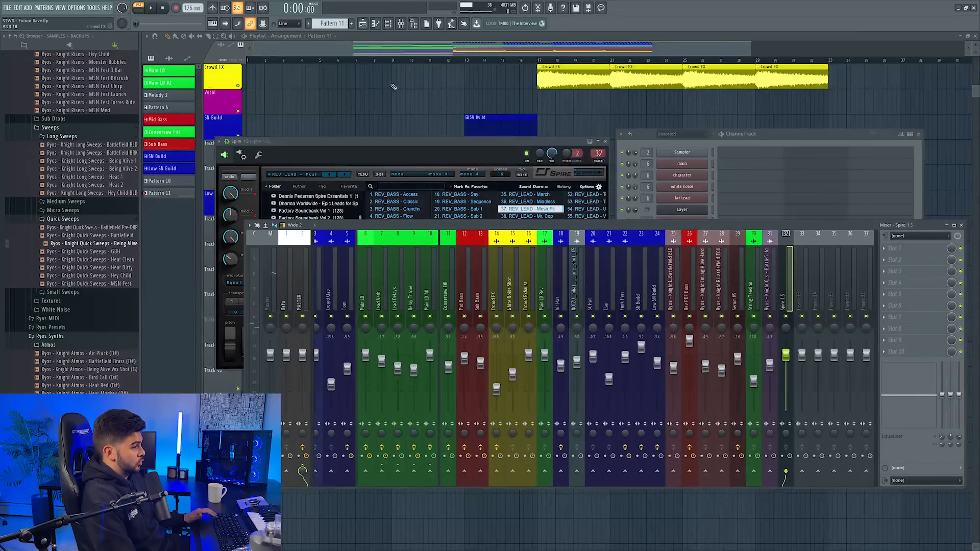
click(378, 61)
key(space)
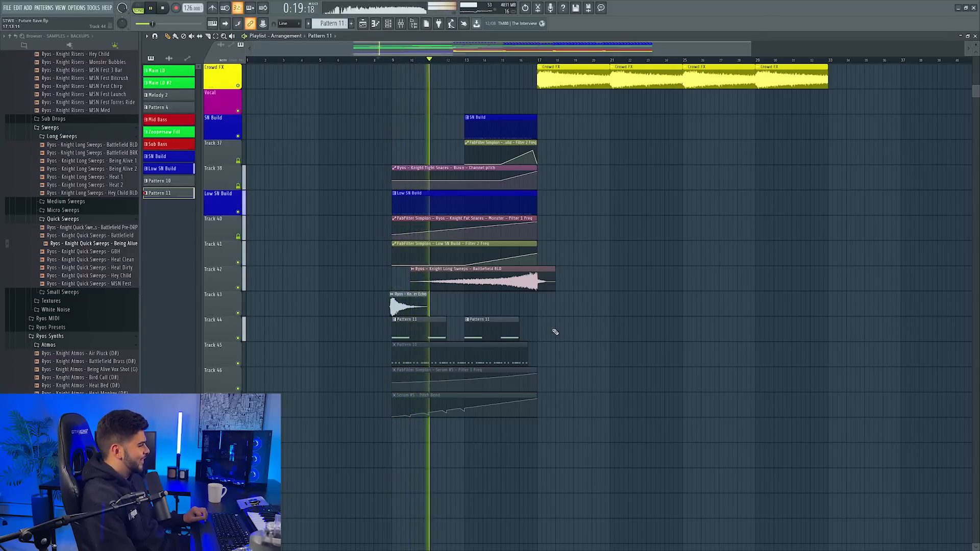
scroll(562, 332, up, 4)
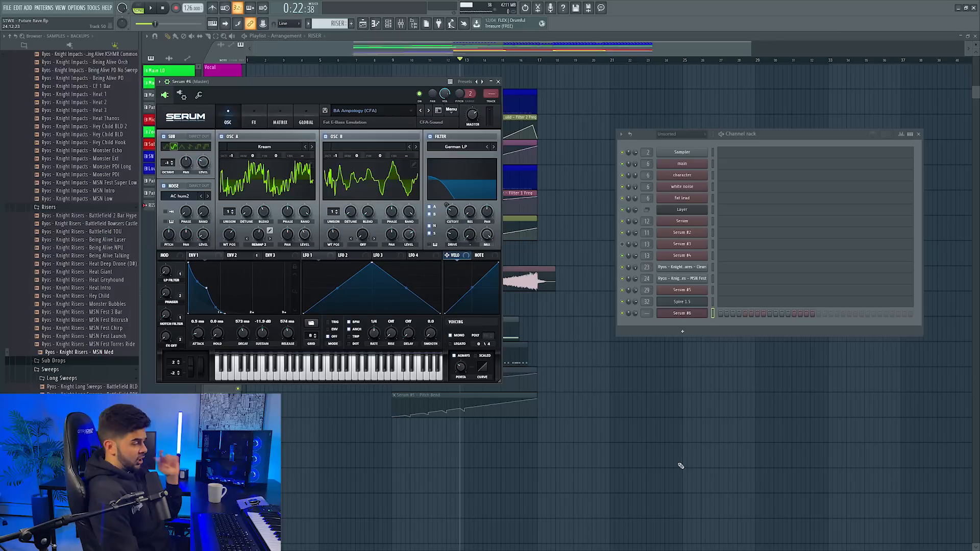
Load RYOS_LD - Air Force from Revealed Ryos Serum Soundset Vol. 1 into Serum #6 and transpose the long RISER note up an octave
click(370, 110)
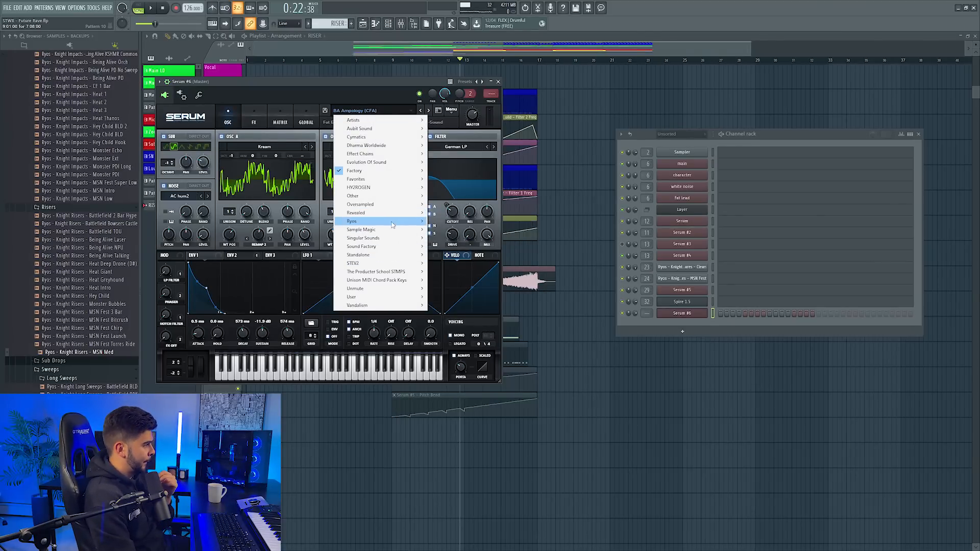
mouse_move(474, 223)
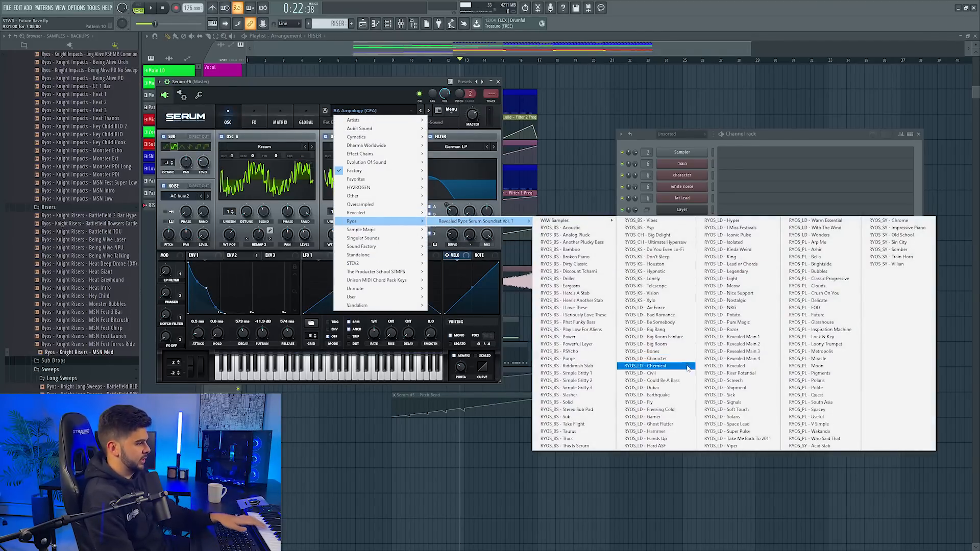
click(644, 308)
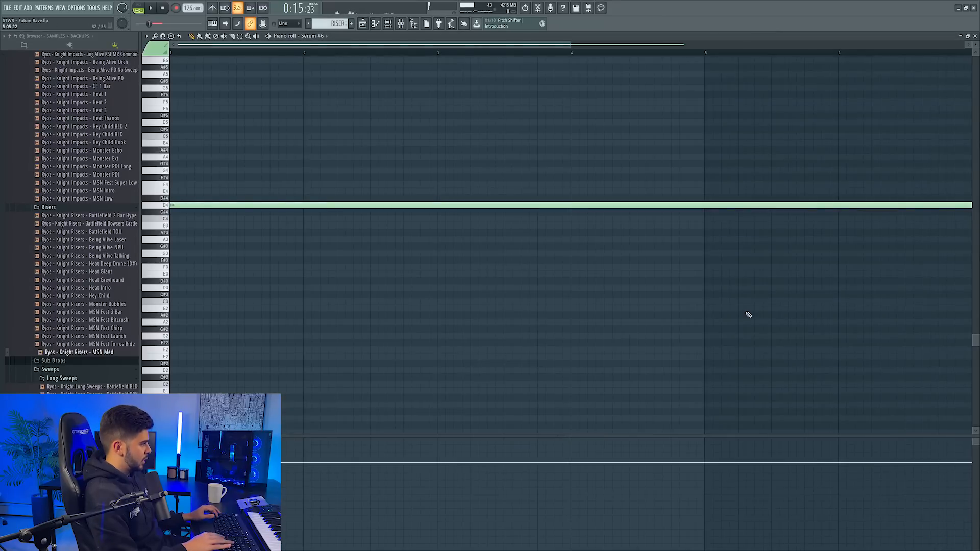
key(ctrl+Up)
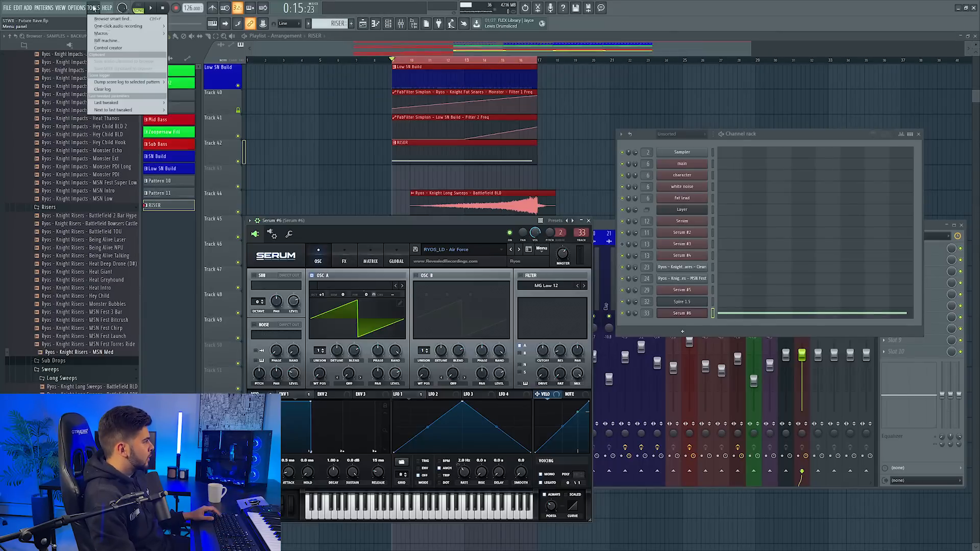
Create a pitch bend automation clip for Serum #6 below the RISER clip, ramping upward across the build
mouse_move(153, 102)
click(201, 154)
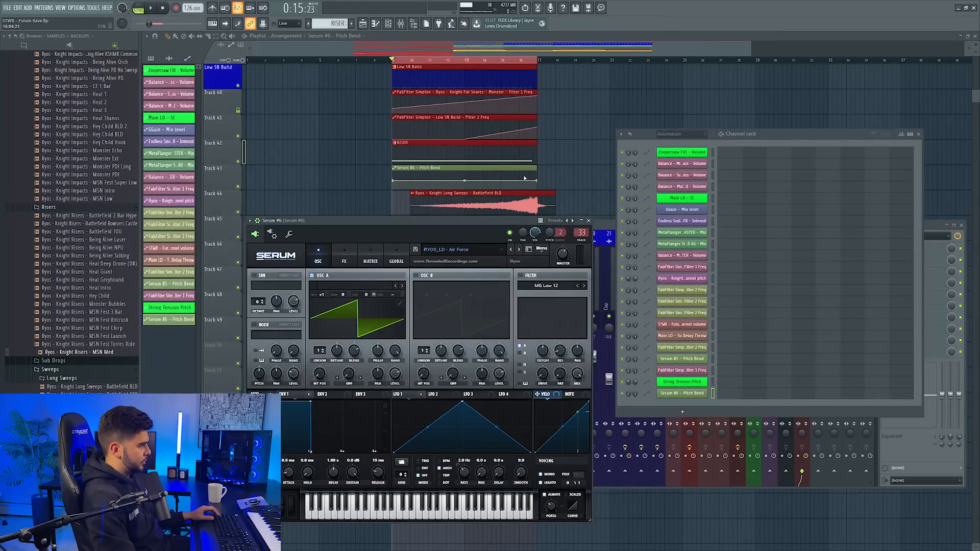
key(F12)
Lower the Serum #6 mixer track to about -13 dB during playback and delete the stray pitch bend clip near bar 24
key(space)
key(F9)
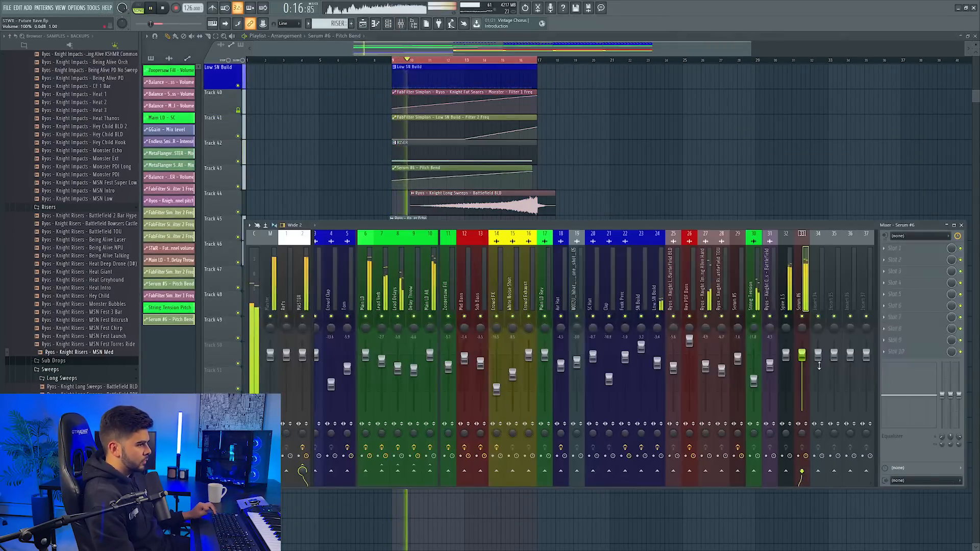
drag(801, 354, 802, 382)
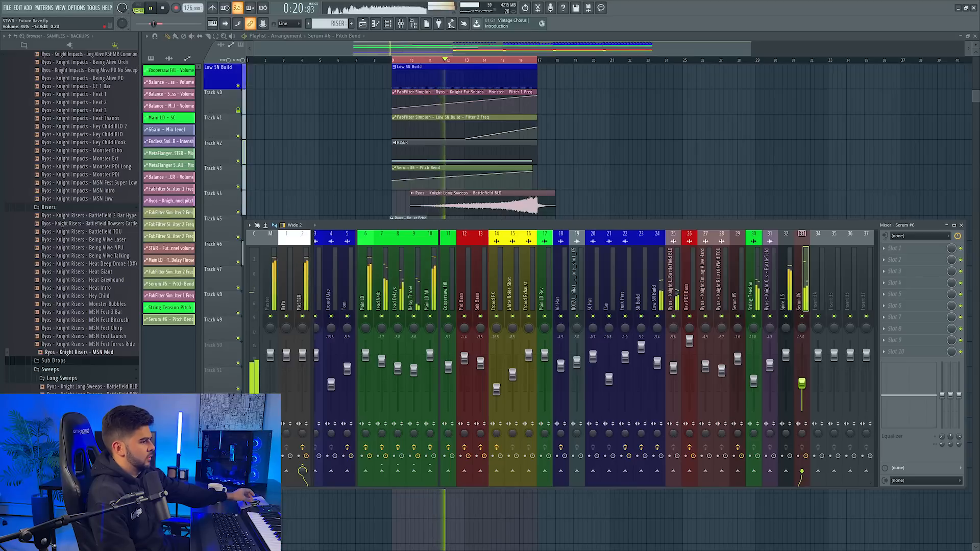
click(659, 101)
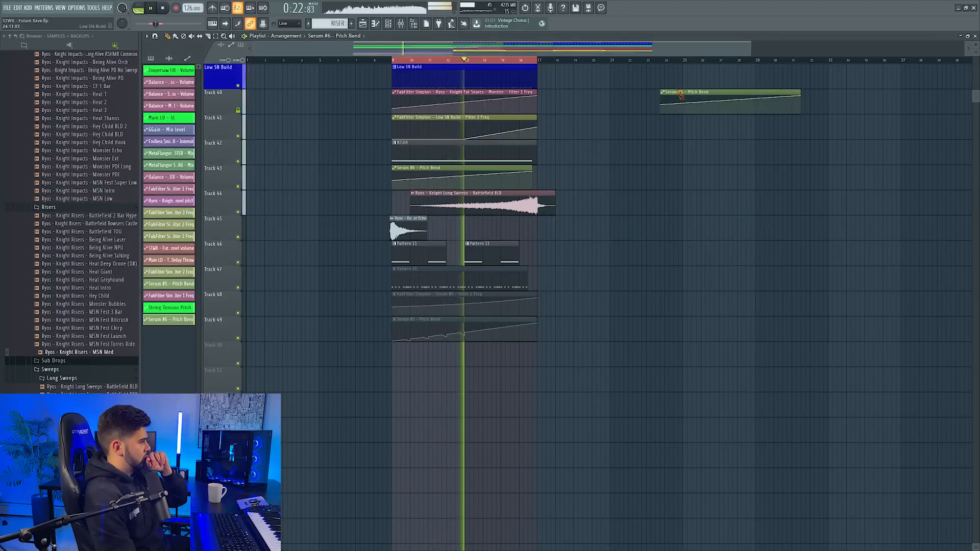
right_click(680, 96)
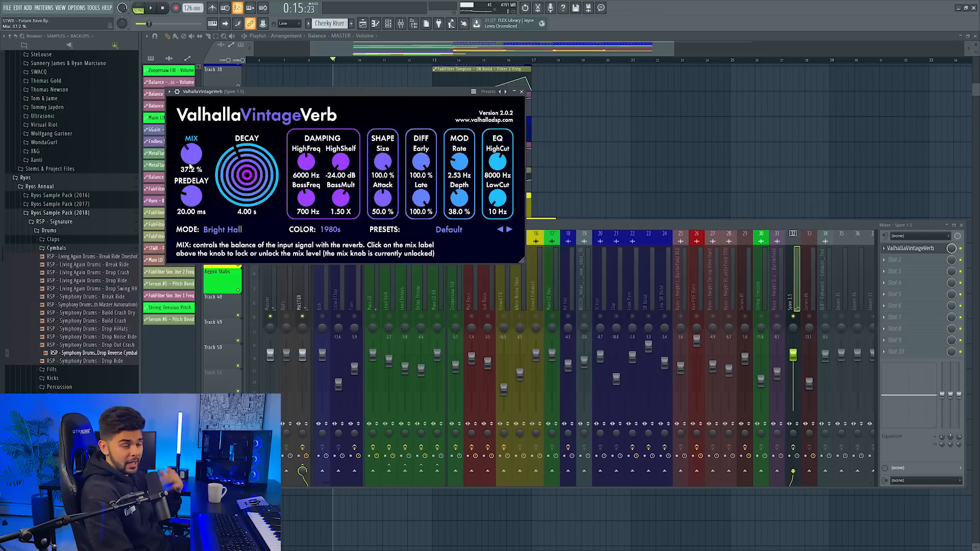
Set the ValhallaVintageVerb mix to 38.8% and add Supercharger in slot 2 of the Spire 1.5 mixer track
drag(341, 92, 348, 99)
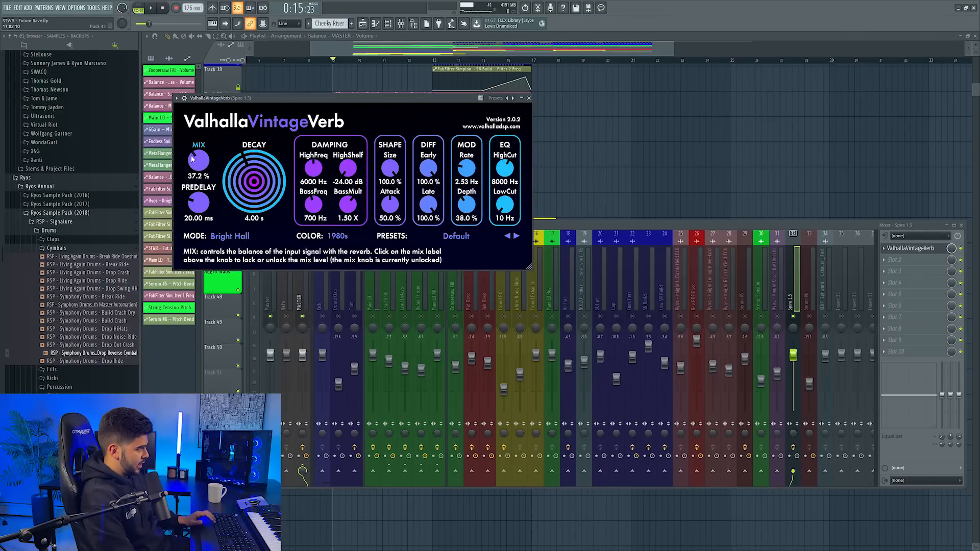
click(894, 259)
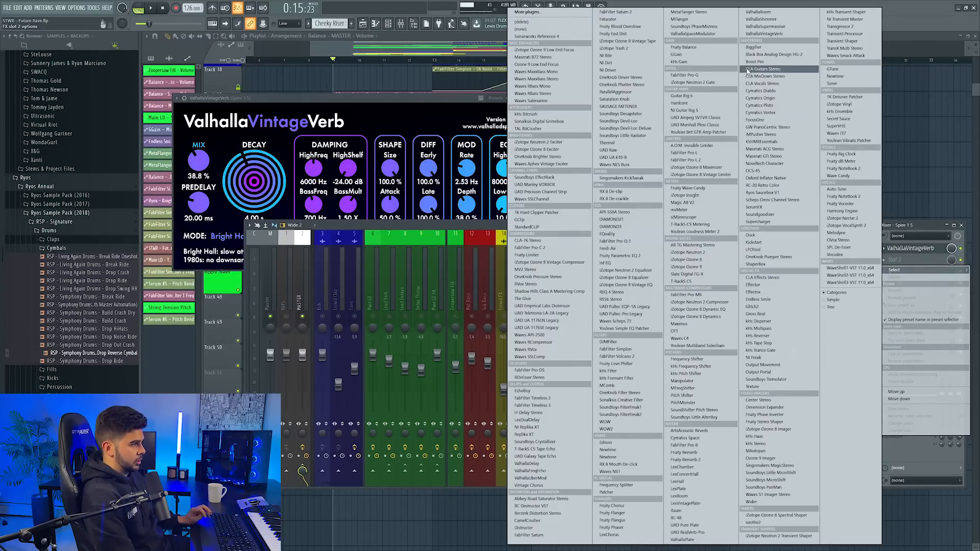
click(757, 220)
Play the build several times to hear the compressed Spire stabs, closing the plugin windows and the mixer
key(space)
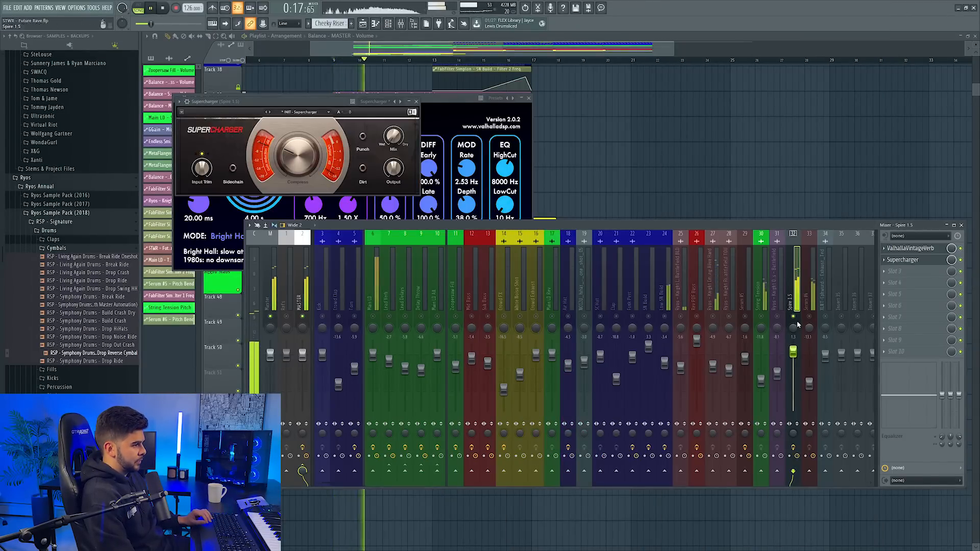
key(space)
key(space)
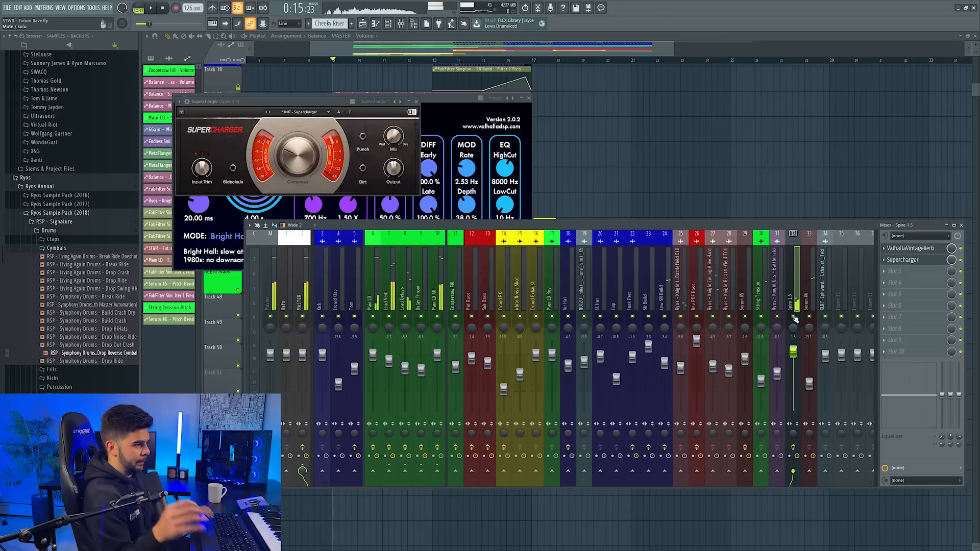
key(space)
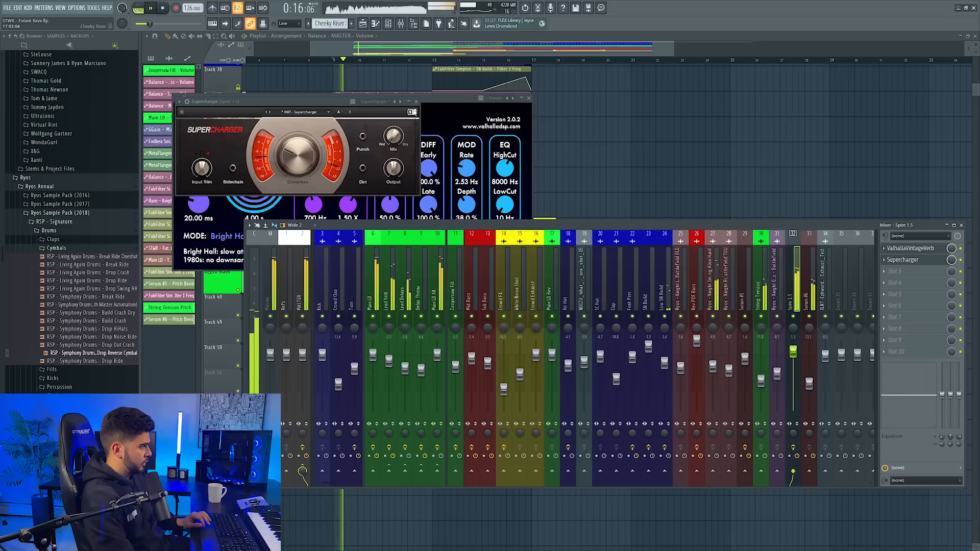
key(Escape)
key(Escape)
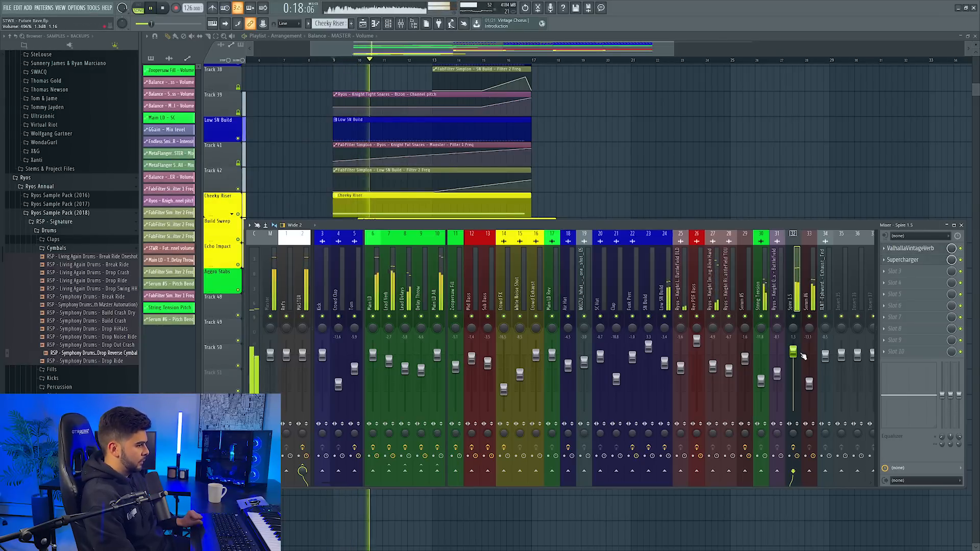
key(space)
key(F9)
Review the drop and build tracks in the arrangement and play the build with the mixer levels in view
scroll(695, 262, up, 5)
scroll(695, 261, up, 4)
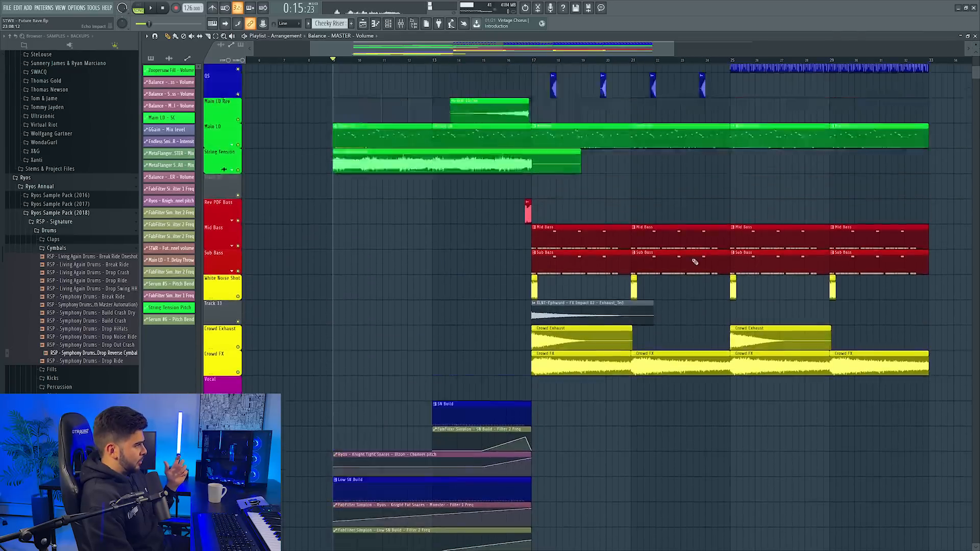
drag(975, 54, 975, 41)
scroll(408, 330, down, 5)
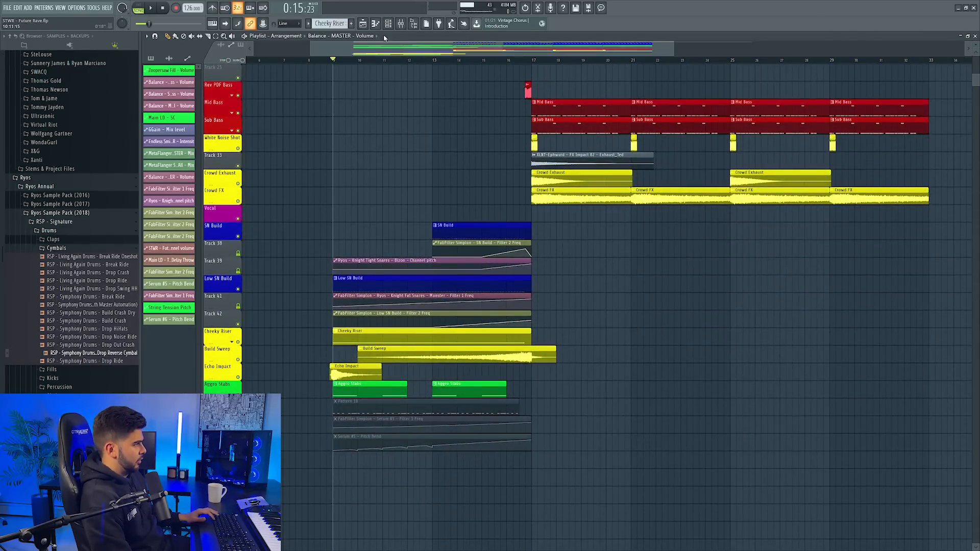
click(400, 24)
key(space)
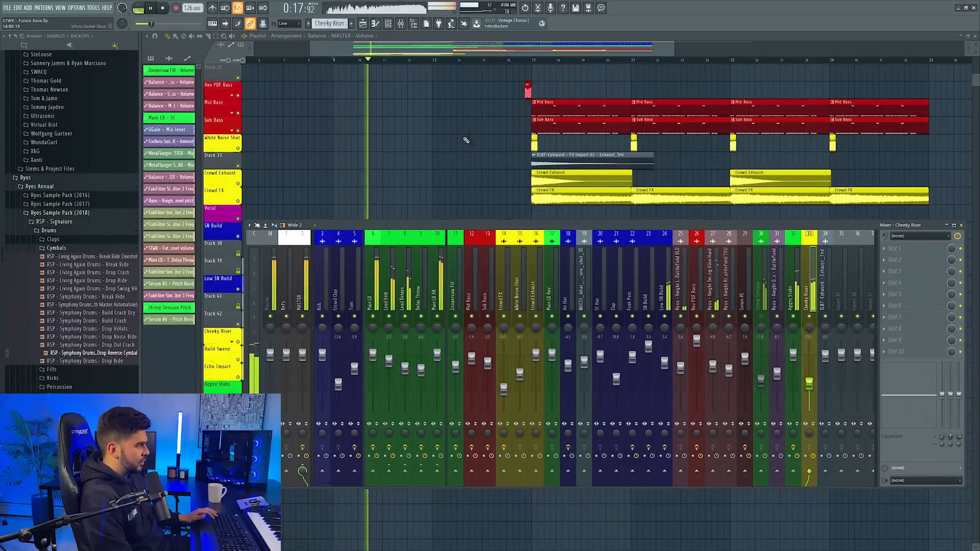
key(space)
scroll(457, 136, up, 3)
key(F9)
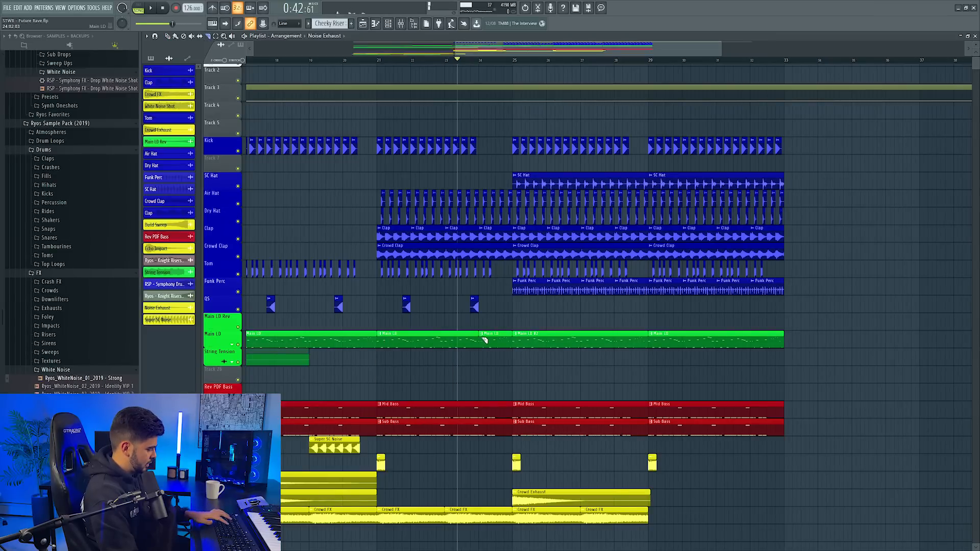
Make the short Main LD clip at bar 24 unique and view its notes in the piano roll
right_click(481, 338)
click(515, 383)
double_click(490, 335)
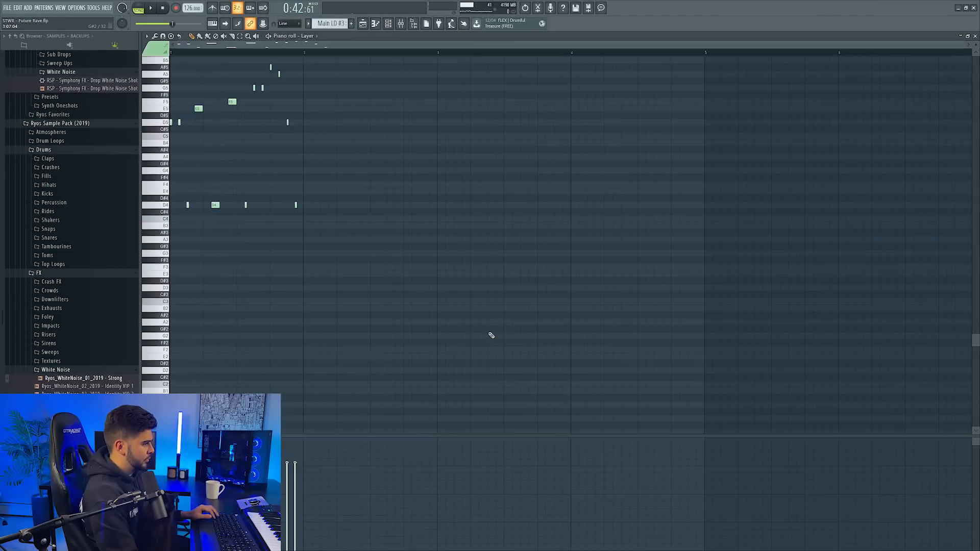
key(F7)
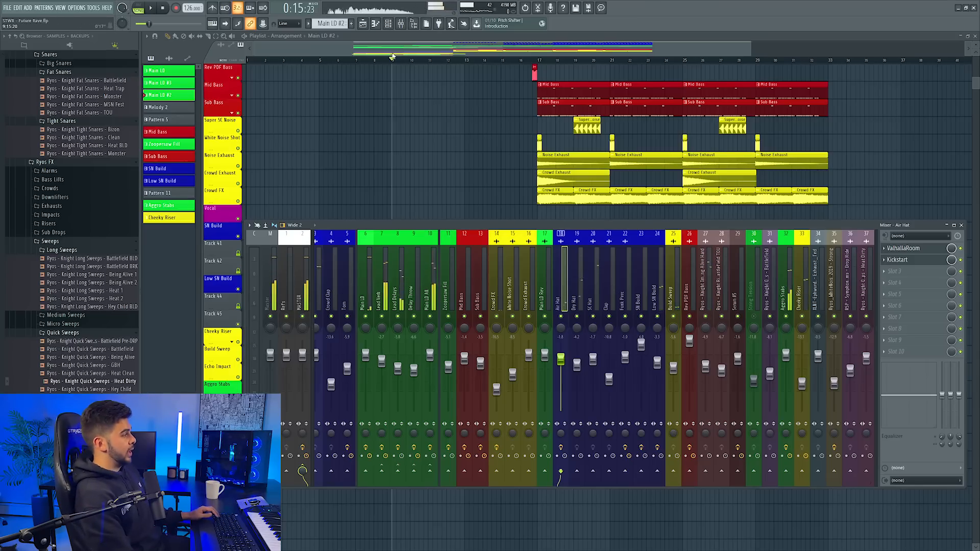
Play from near bar 32, delete the Main LD #1 clip after bar 25 and shift the adjacent lead clip slightly earlier
key(F9)
scroll(584, 59, right, 3)
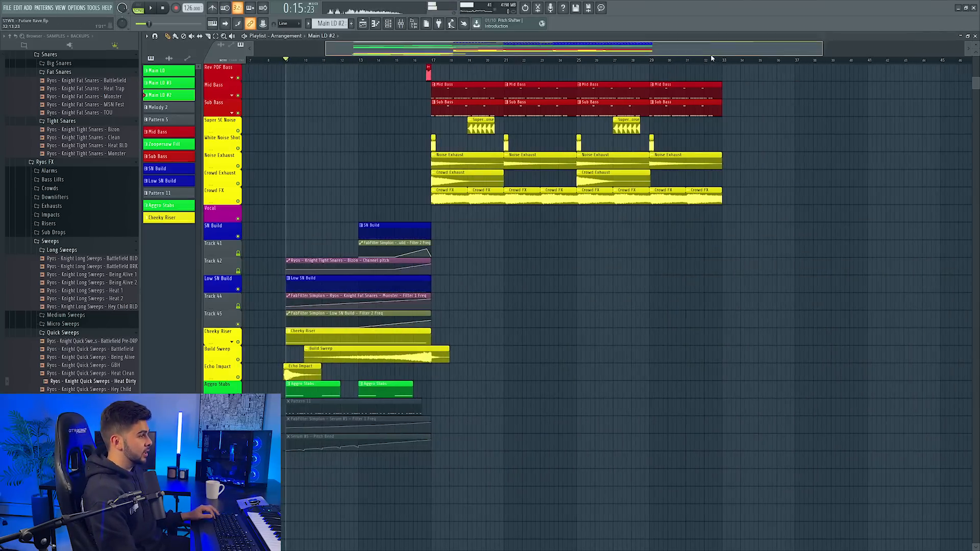
scroll(708, 57, up, 3)
click(704, 60)
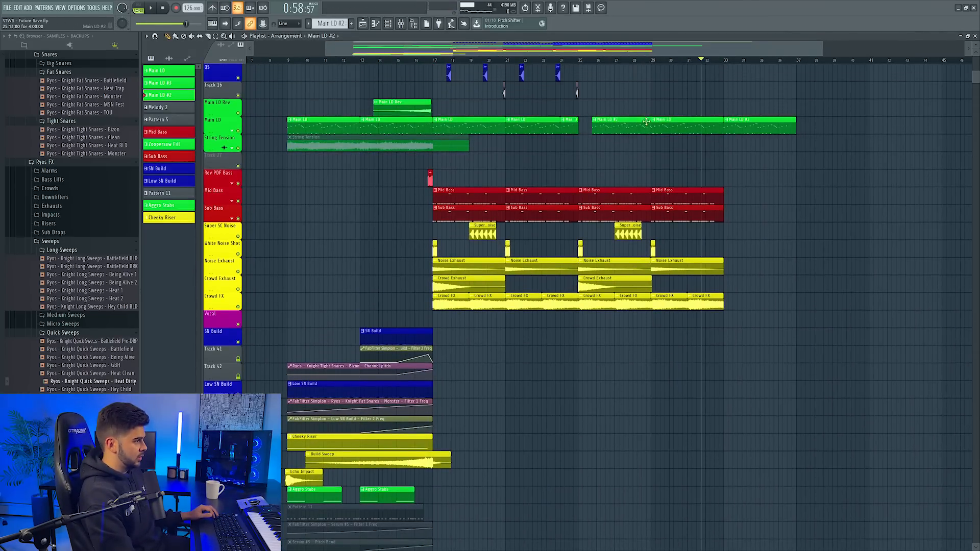
right_click(646, 121)
drag(666, 126, 656, 126)
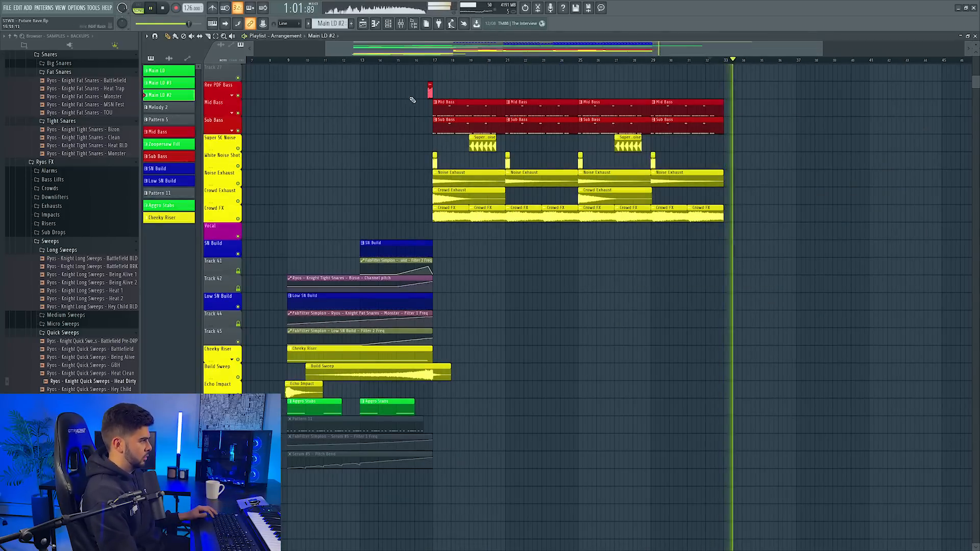
Collapse the Main LD group, move the Aggro Stabs track beneath it and copy its clips to bars 33 and 37
scroll(233, 153, up, 6)
click(233, 153)
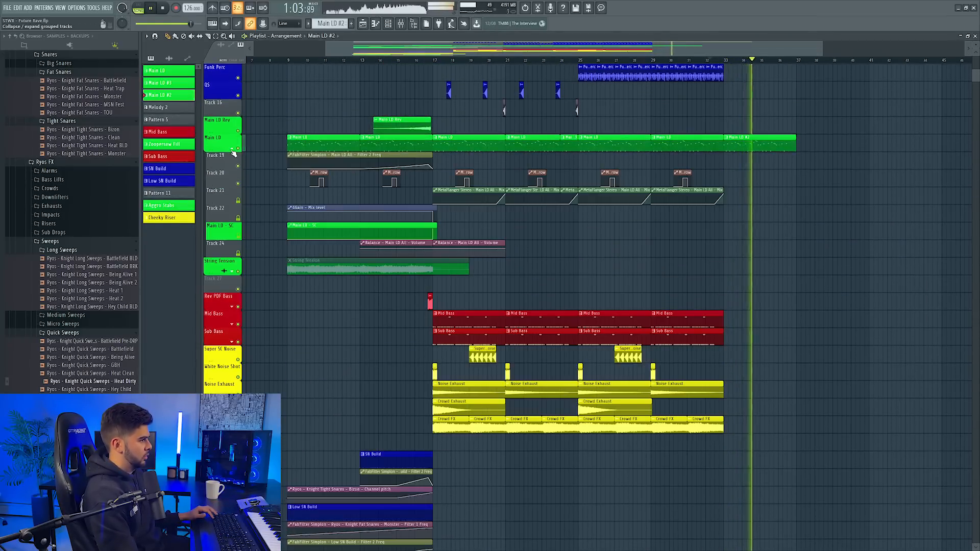
click(233, 153)
scroll(276, 255, down, 8)
key(space)
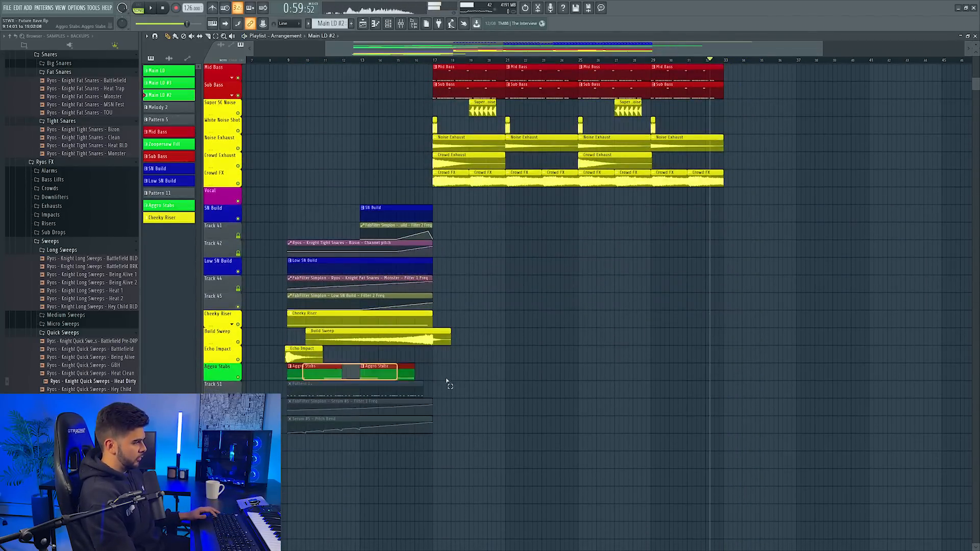
key(space)
scroll(743, 375, up, 6)
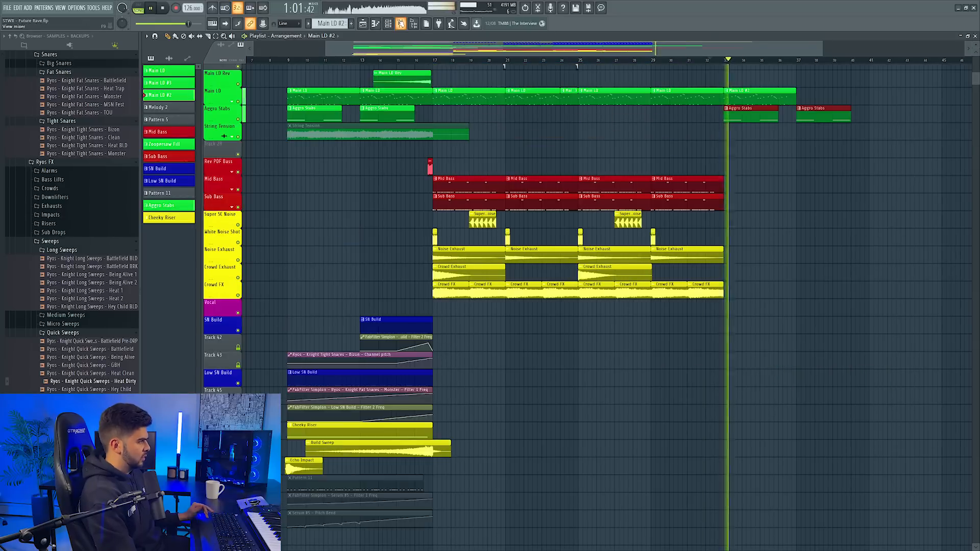
Raise the Aggro Stabs mixer level slightly while the outro plays
click(401, 23)
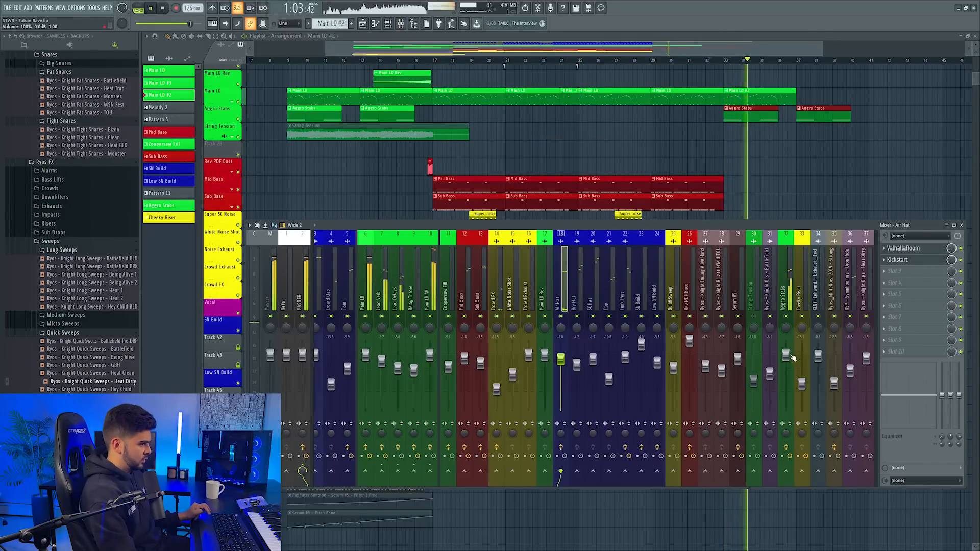
drag(789, 355, 790, 350)
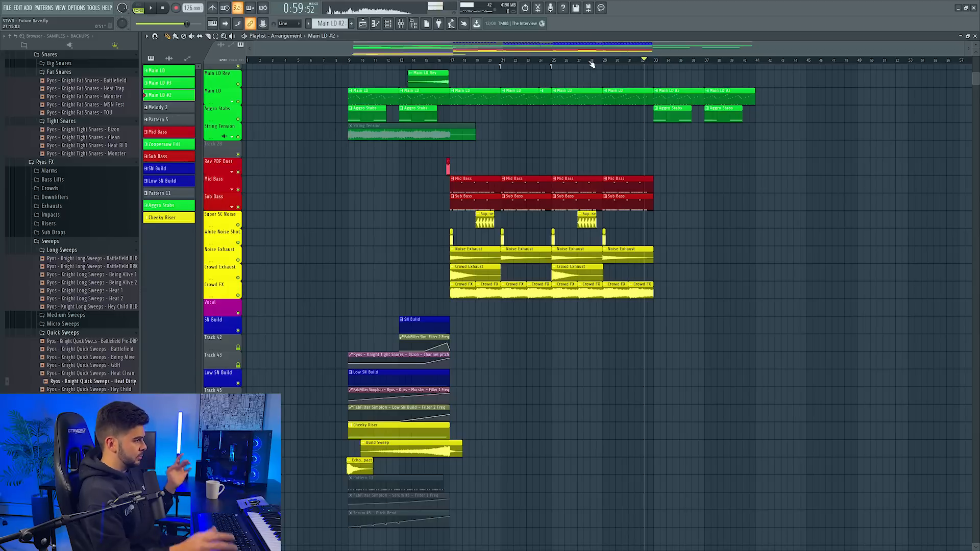
Place single Kick clips at bars 33, 35, 37 and 39 on the Kick track
scroll(591, 64, up, 6)
scroll(636, 66, up, 5)
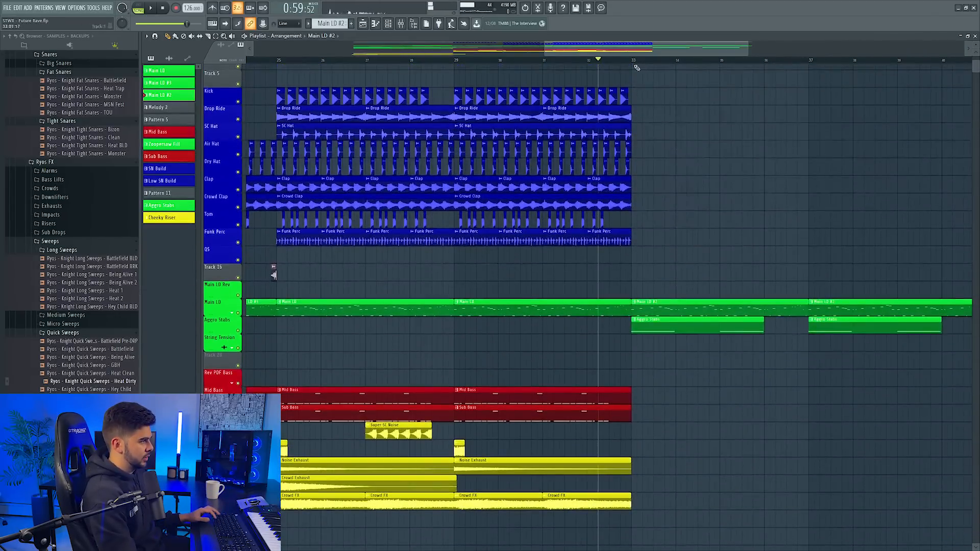
scroll(637, 66, up, 3)
click(626, 103)
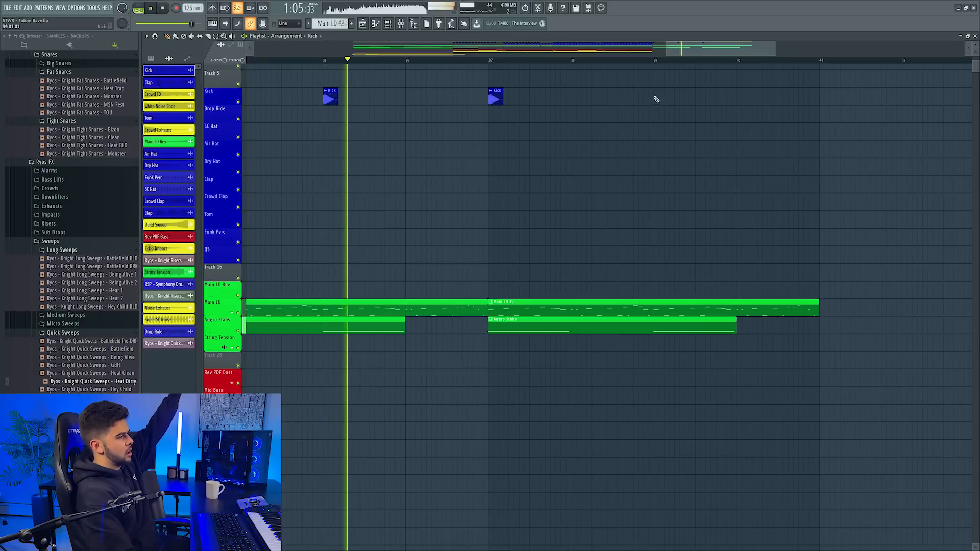
click(652, 97)
scroll(642, 52, left, 5)
scroll(643, 60, down, 1)
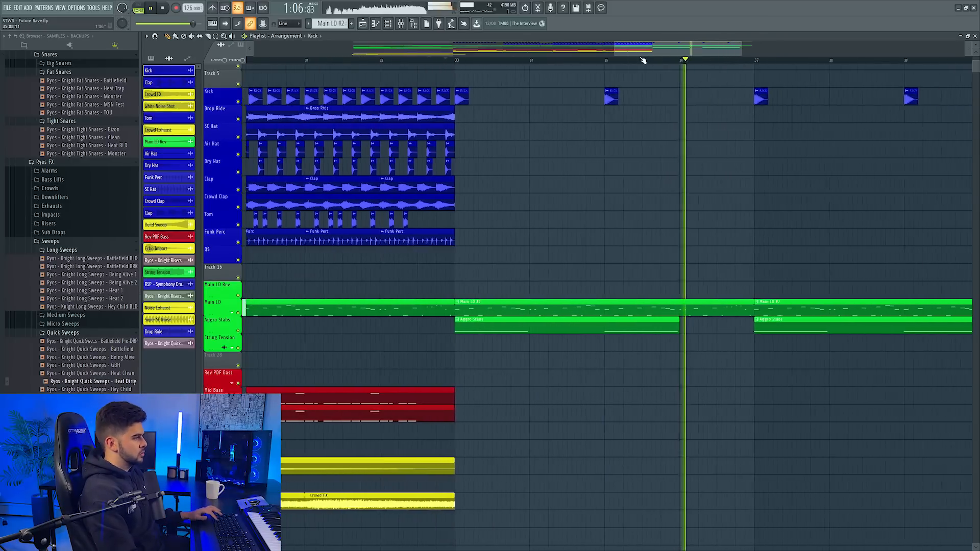
Extend the Main LD - SC automation with dips on the outro kicks and move the String Tension clip to bar 33
scroll(643, 61, down, 1)
key(space)
click(237, 314)
scroll(541, 74, down, 5)
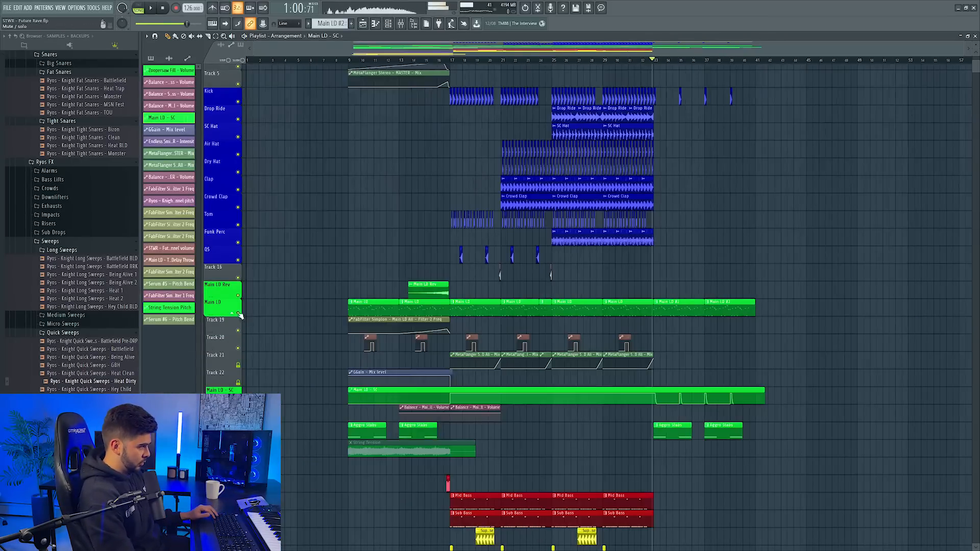
click(235, 313)
drag(360, 339, 673, 340)
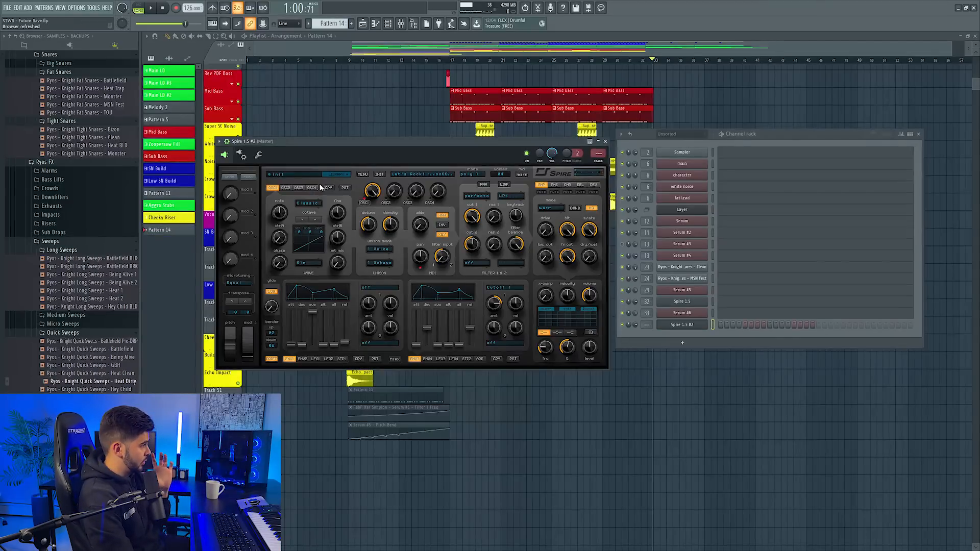
Choose a preset from the User Library soundbanks in Spire 1.5 #2 and route it to mixer track 38
click(300, 176)
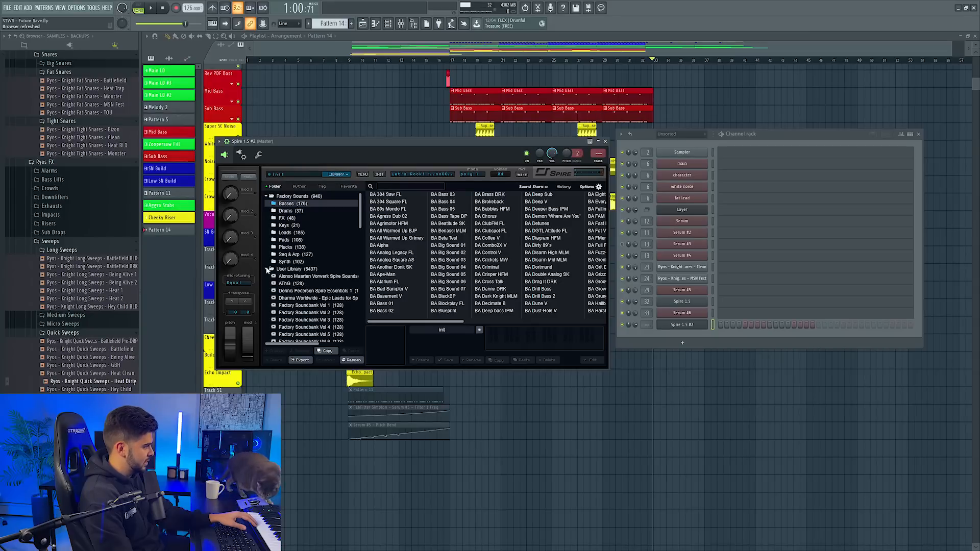
click(267, 269)
click(321, 306)
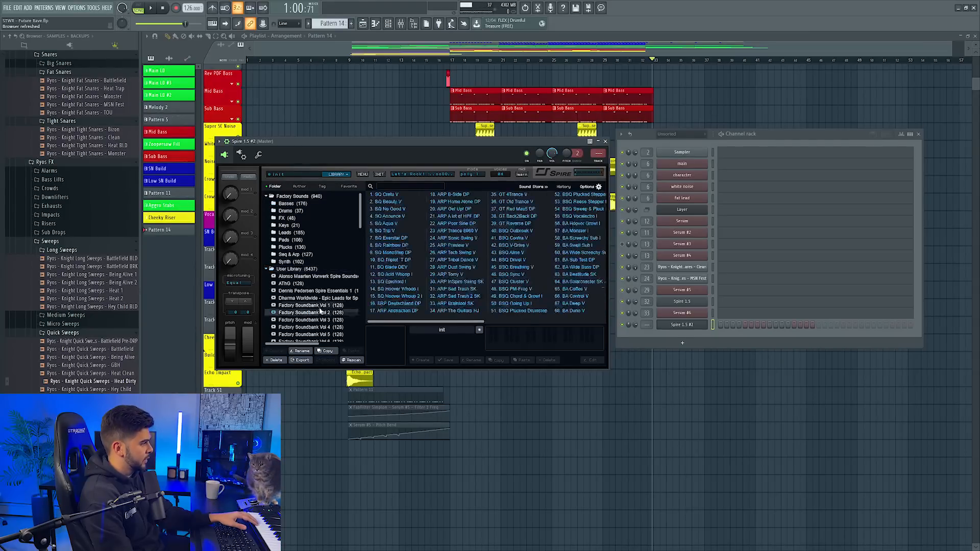
key(ctrl+l)
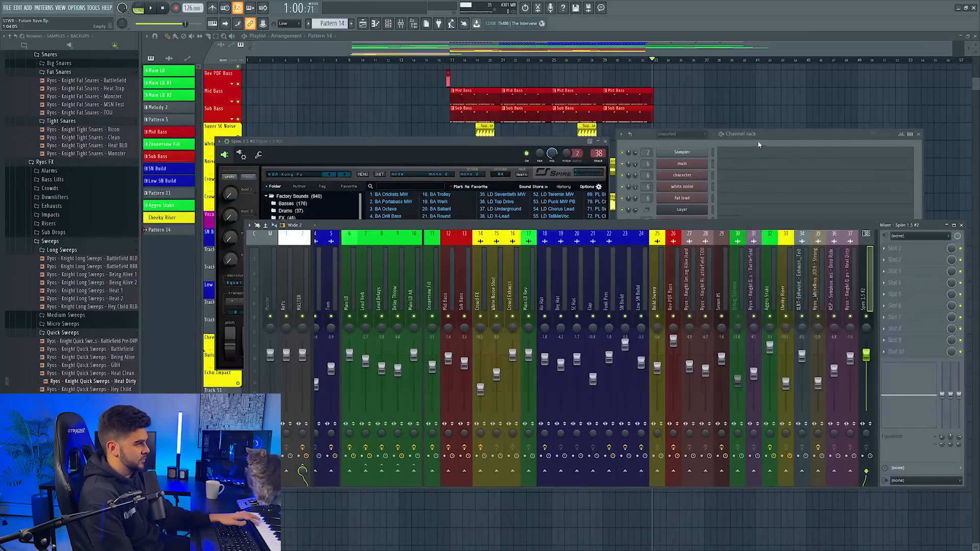
Open the notes of Spire 1.5 #2, write a long D4 note in Pattern 14 and place the pattern at bar 33
click(758, 144)
right_click(709, 324)
click(725, 329)
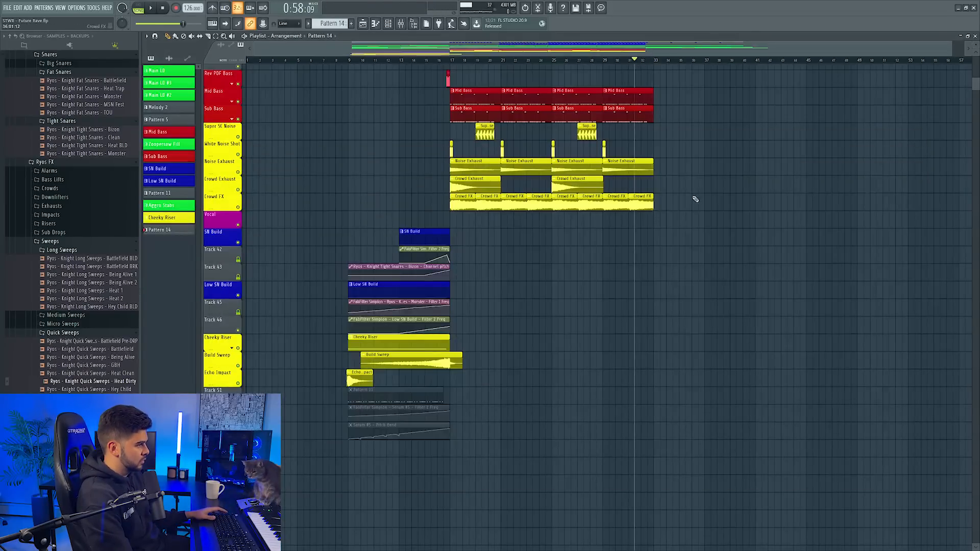
scroll(695, 199, up, 5)
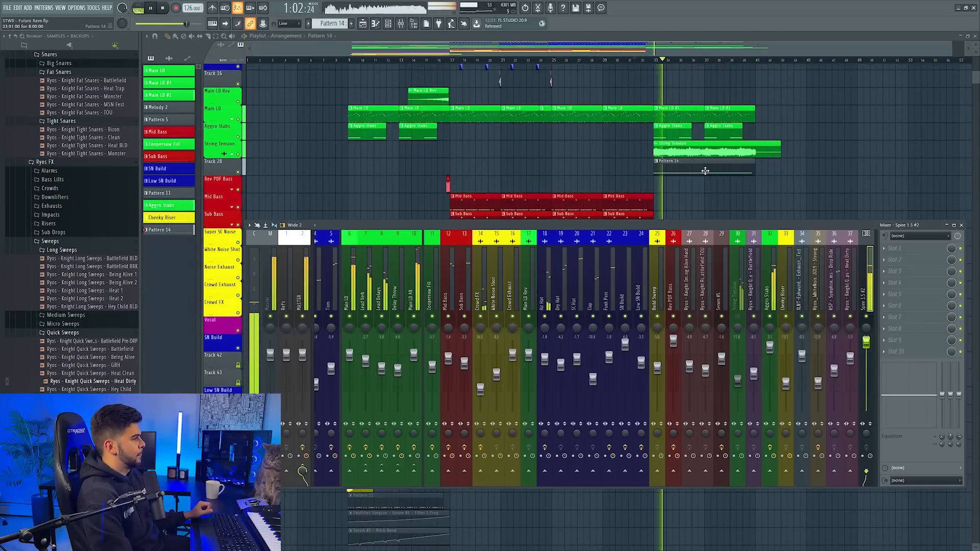
Shorten the D4 note in Pattern 14 to two bars and add a higher note after it
double_click(705, 171)
key(space)
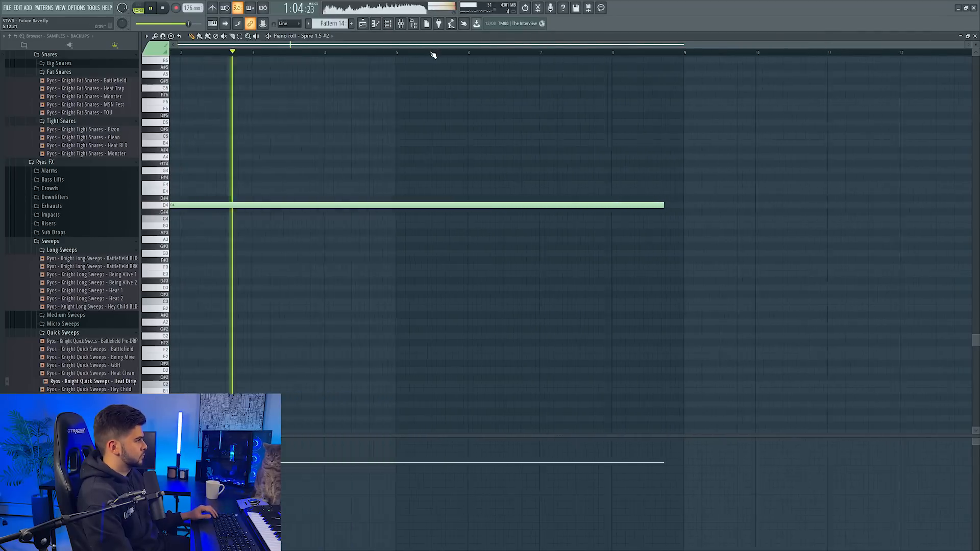
right_click(312, 206)
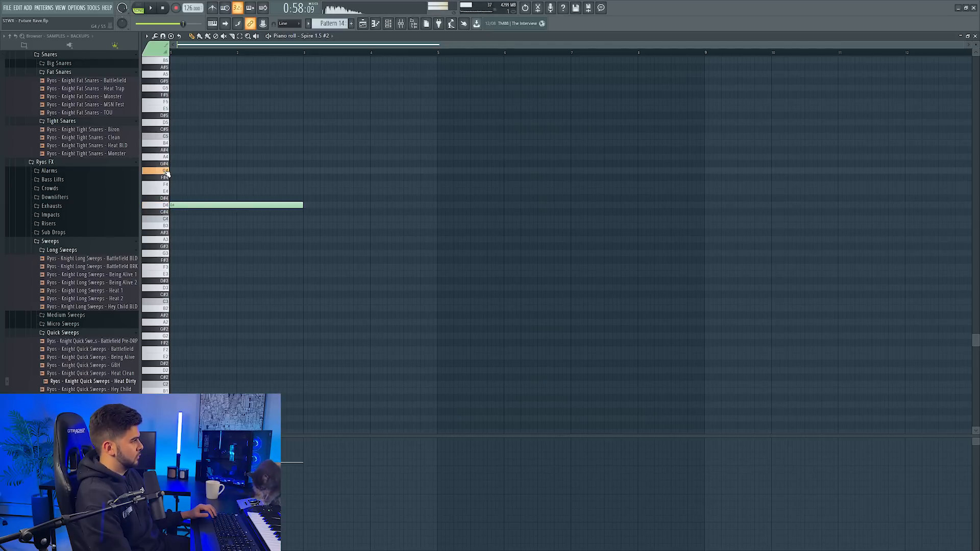
key(F5)
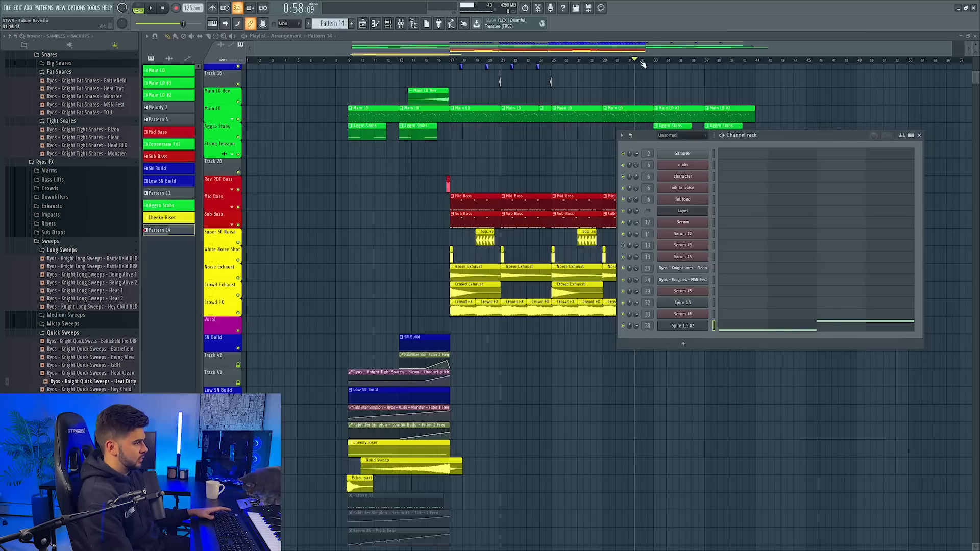
Make the Aggro Stabs clip at bar 33 unique and place its stabs two bars apart on D3, G3 and A3
key(space)
right_click(652, 129)
click(668, 176)
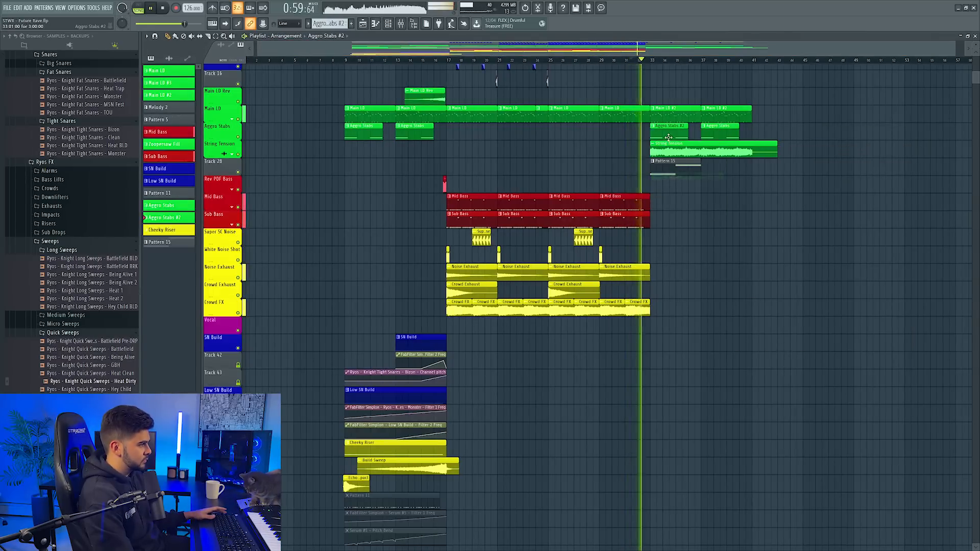
key(F7)
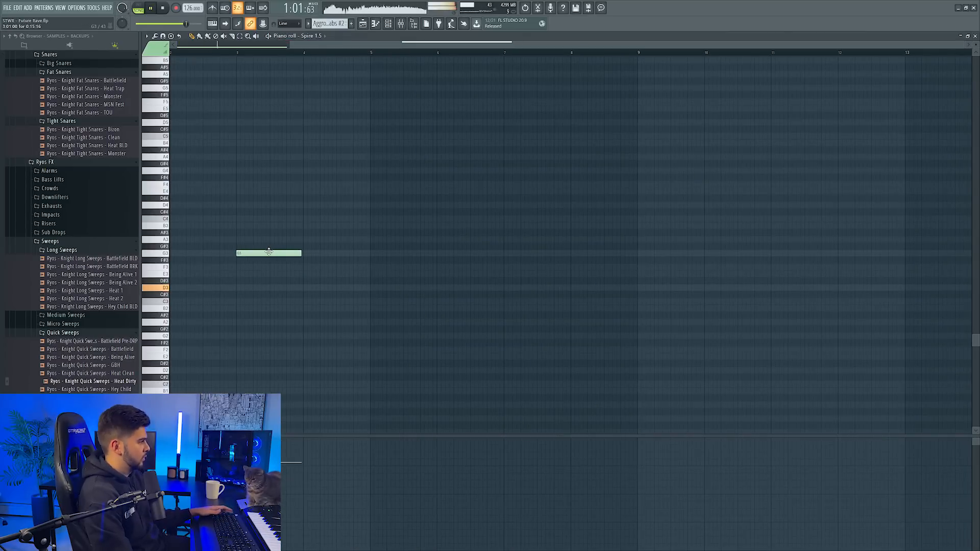
key(F5)
key(F6)
key(F6)
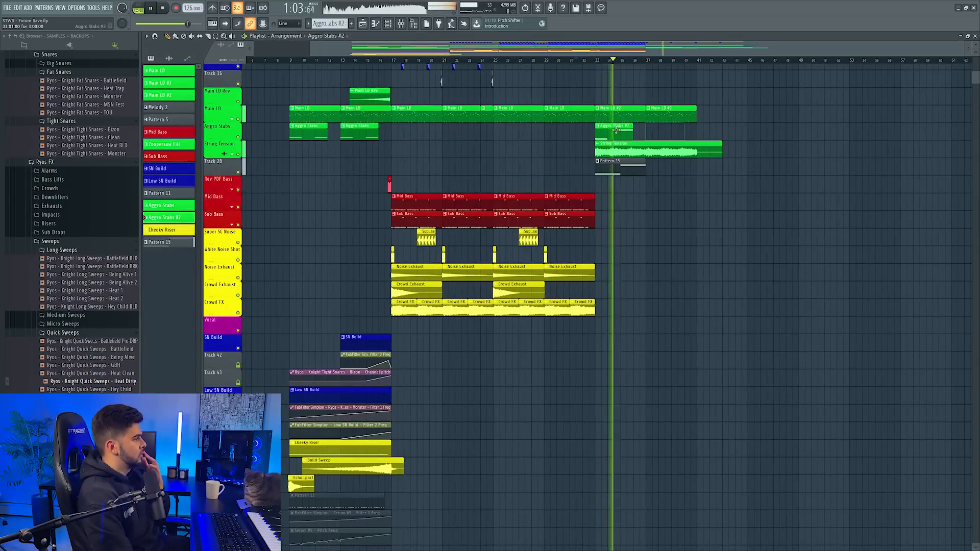
key(F7)
ctrl+right_click(382, 56)
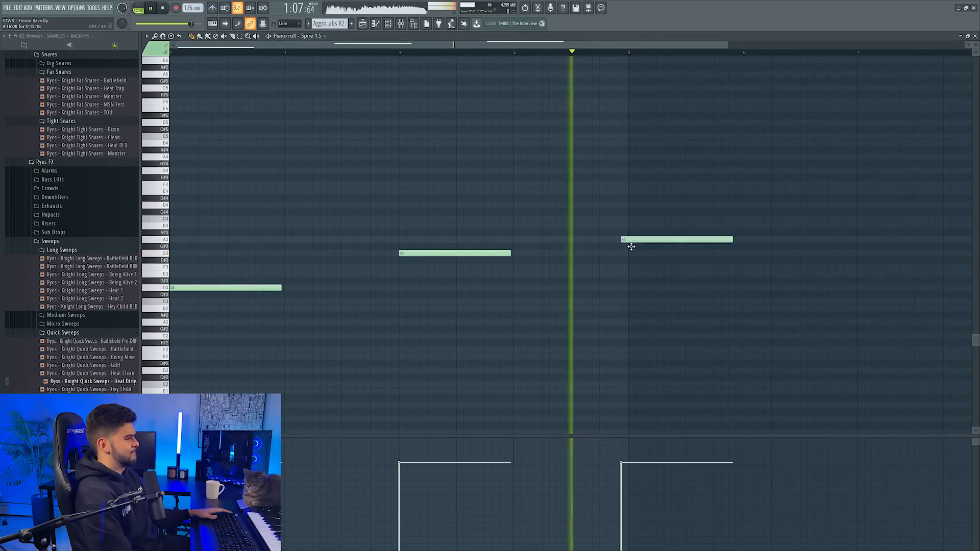
Extend the Spire 1.5 #2 pattern to four notes over eight bars, name it Outro Reese and colour it red
key(F5)
key(F6)
key(F6)
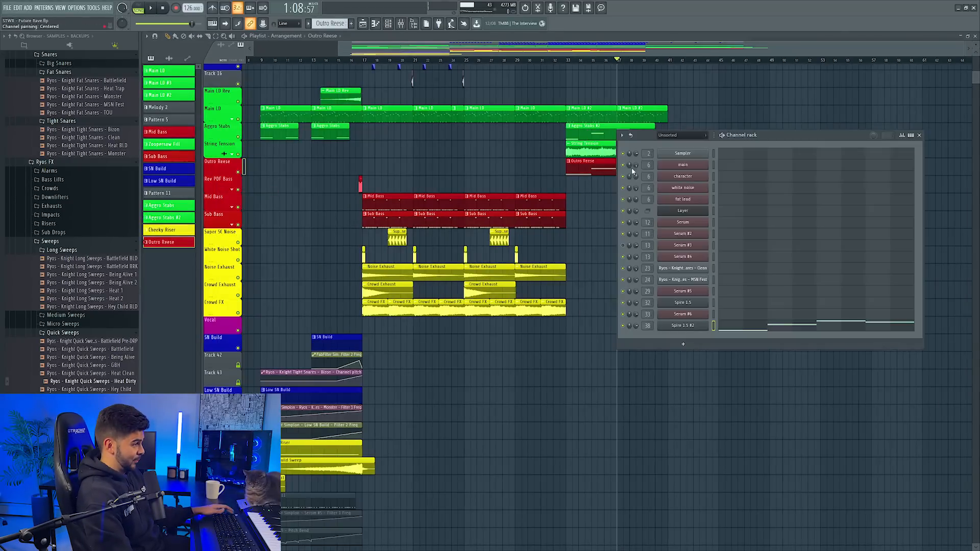
click(683, 326)
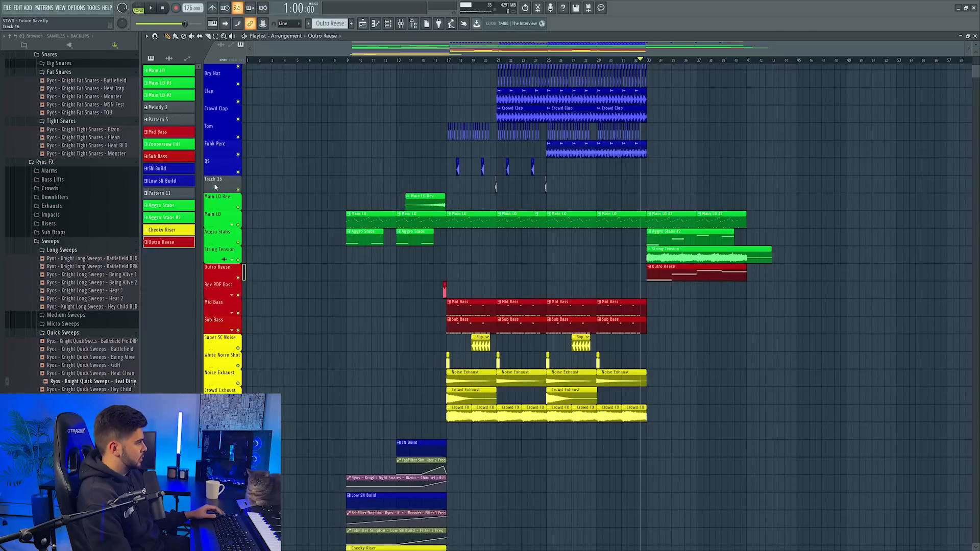
Insert a playlist track below QS and add the Ryos - Knight Crash FX - Heat BRK sample at bar 33
right_click(214, 187)
click(240, 332)
scroll(332, 184, up, 3)
scroll(333, 183, up, 2)
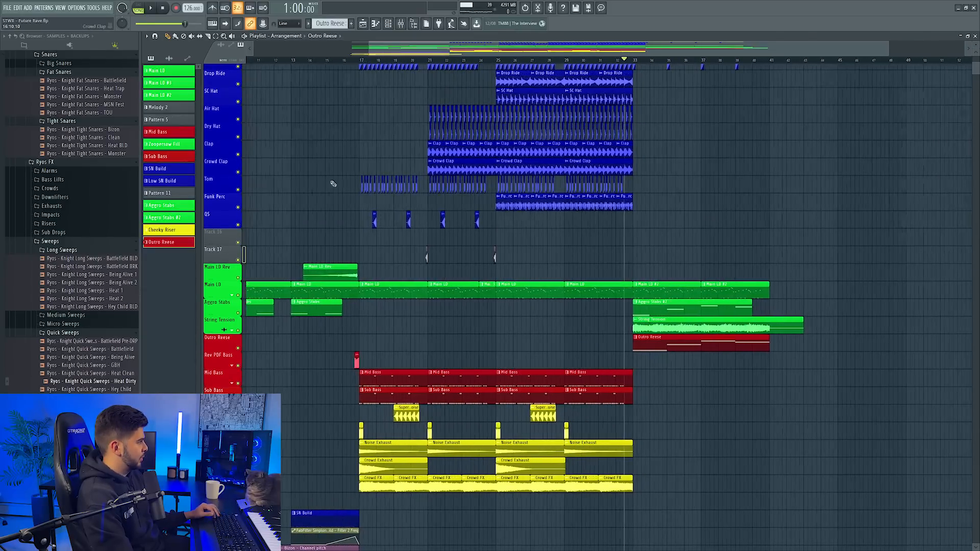
scroll(51, 240, up, 10)
drag(60, 275, 644, 232)
key(space)
Route the crash to mixer track 39 at -5.1 dB and repeat it every two bars through the outro
double_click(647, 234)
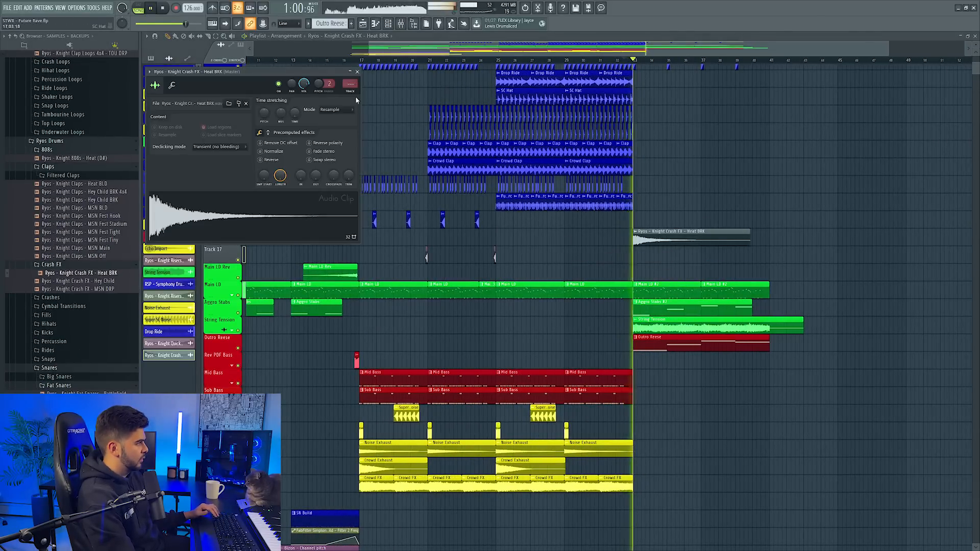
key(F9)
click(869, 366)
key(ctrl+l)
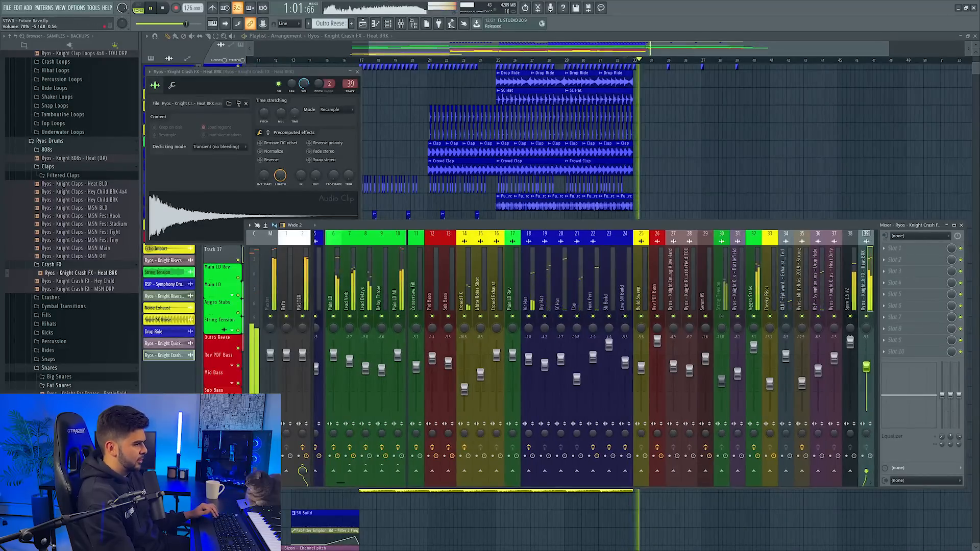
key(F12)
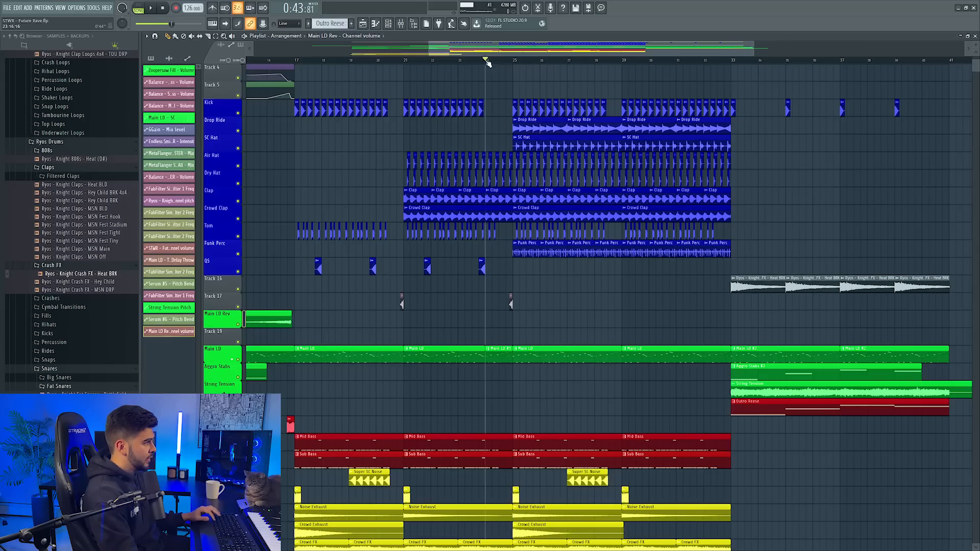
Play around bar 24 and cut the Mid Bass and Sub Bass clips so bar 24 is empty
scroll(488, 62, up, 2)
scroll(476, 61, up, 3)
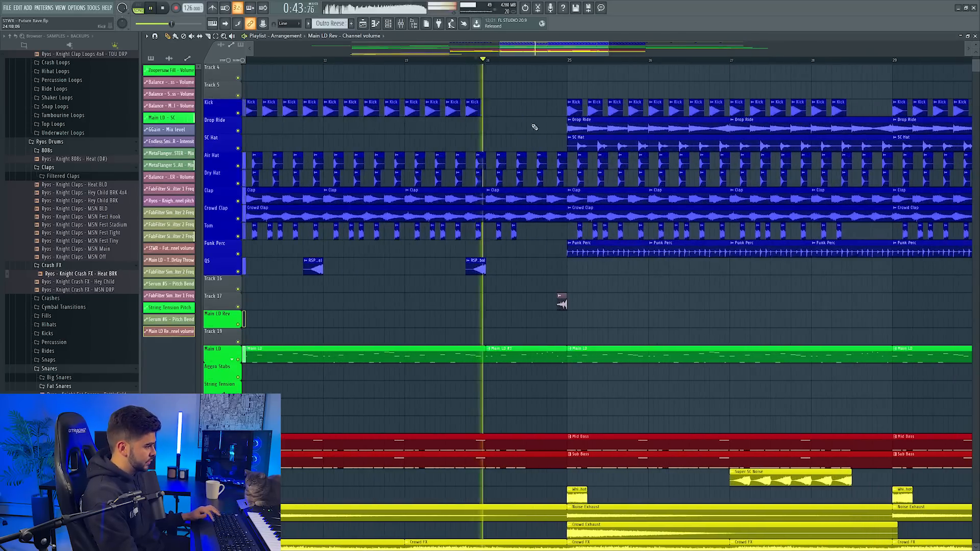
scroll(518, 247, down, 2)
scroll(489, 371, down, 8)
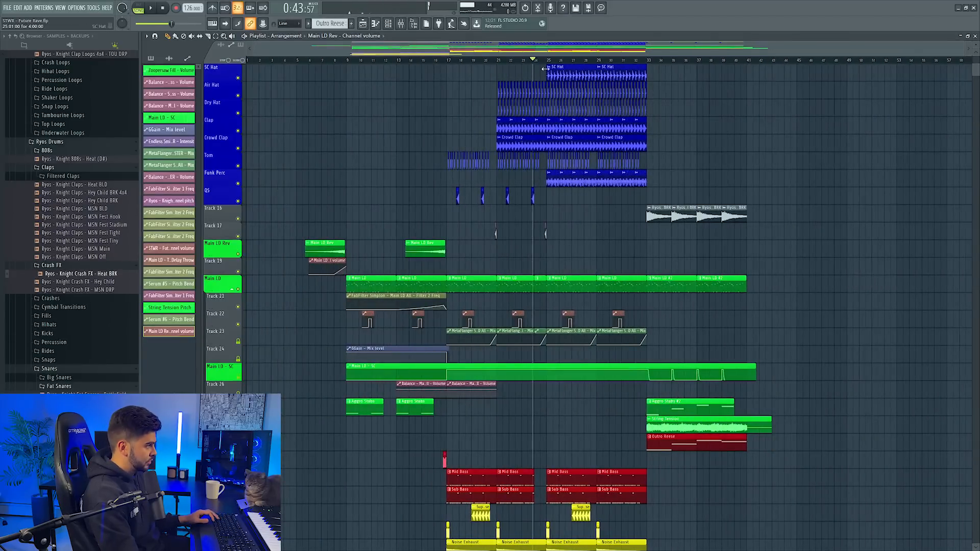
Reshape the Main LD - SC automation so it drops to a flat lower level across bar 24
scroll(545, 68, up, 4)
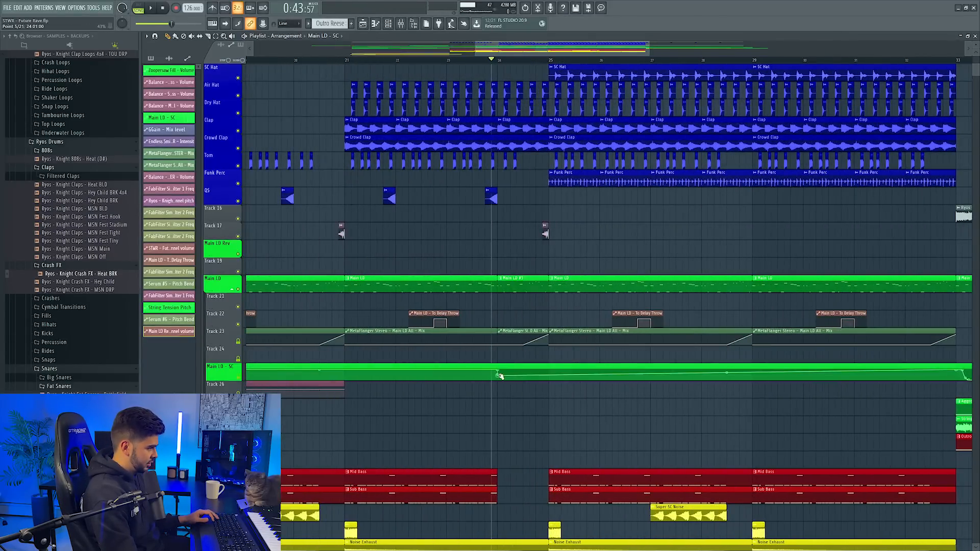
scroll(508, 306, up, 3)
scroll(512, 223, up, 2)
Delete the Air Hat and Dry Hat clips within bar 24 and play the gap
key(space)
right_click(514, 141)
right_click(513, 162)
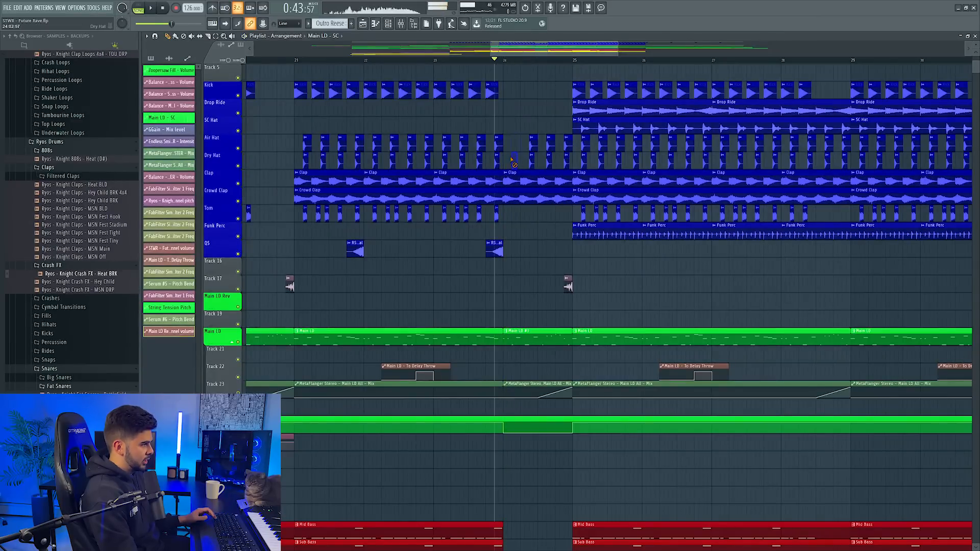
right_click(533, 143)
right_click(568, 144)
right_click(567, 161)
key(space)
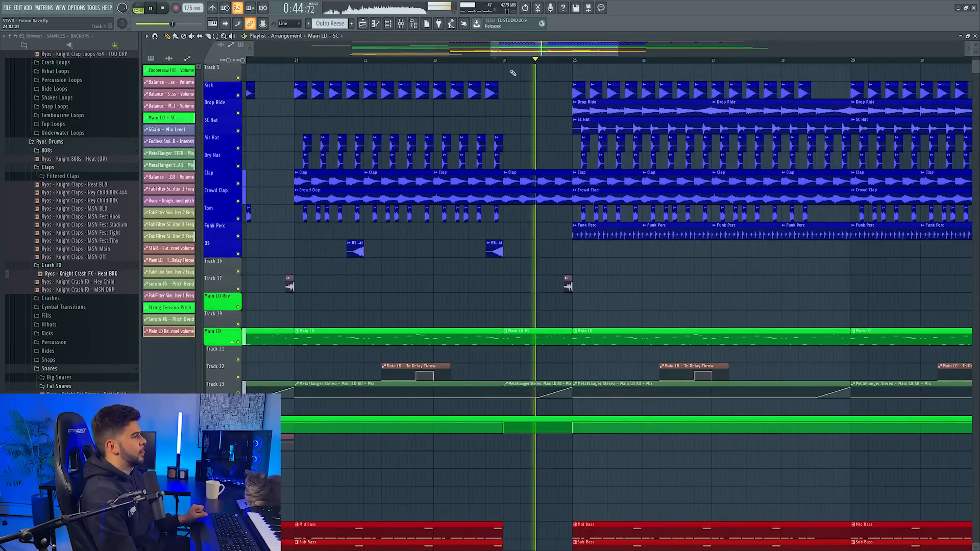
Remove the Clap and Crowd Clap clips from bar 24
right_click(527, 180)
right_click(527, 197)
key(space)
ctrl+scroll(616, 106, down, 5)
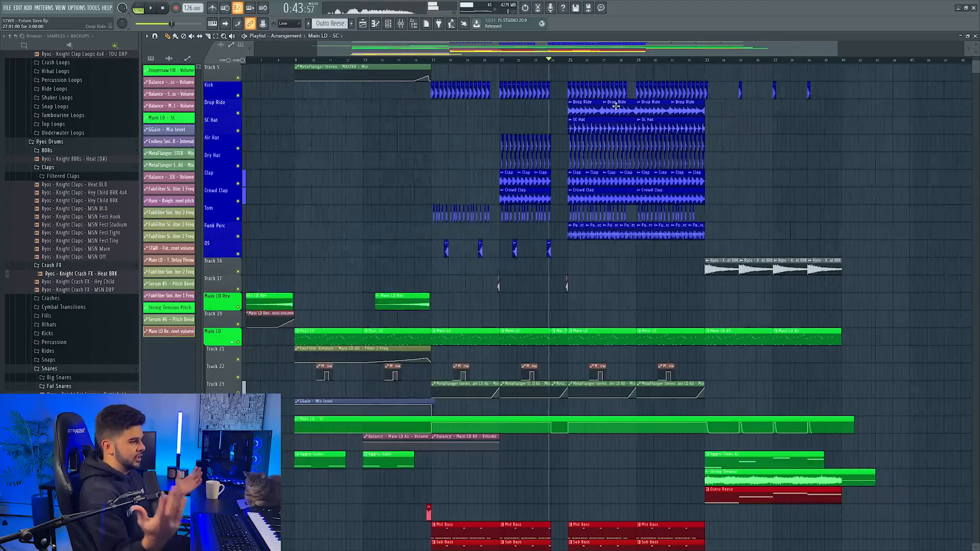
scroll(616, 106, down, 5)
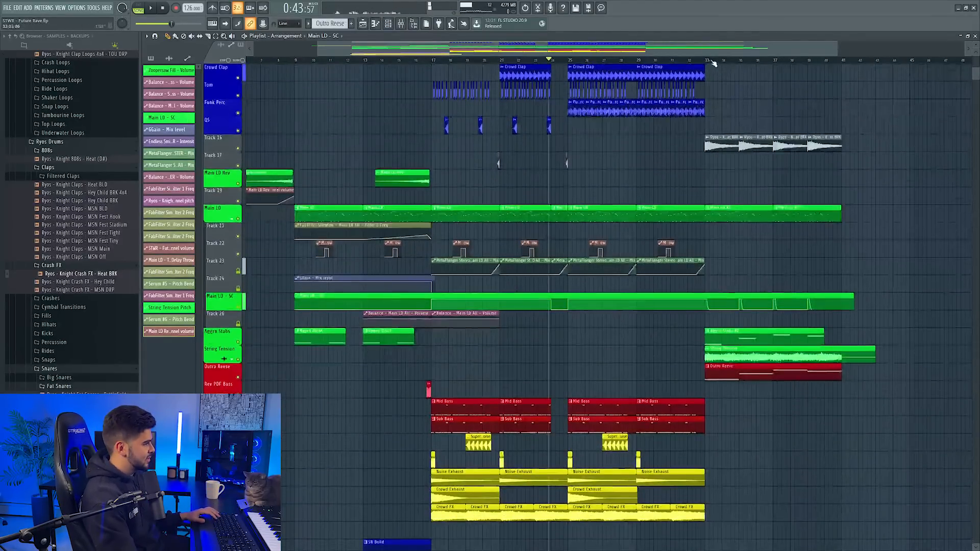
Insert an empty playlist track directly above the Aggro Stabs track
scroll(722, 159, right, 4)
scroll(286, 294, down, 3)
right_click(223, 261)
click(240, 296)
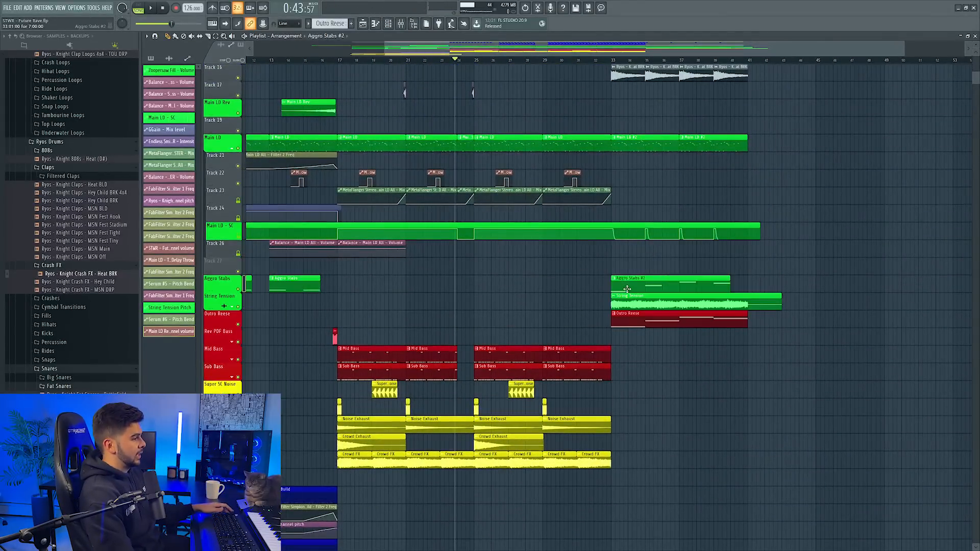
Copy the Aggro Stabs #2 notes and, in a new pattern, add an Omnisphere channel with the Boys Choir Ah-Eh-Ee-Oo patch
double_click(632, 281)
right_click(682, 302)
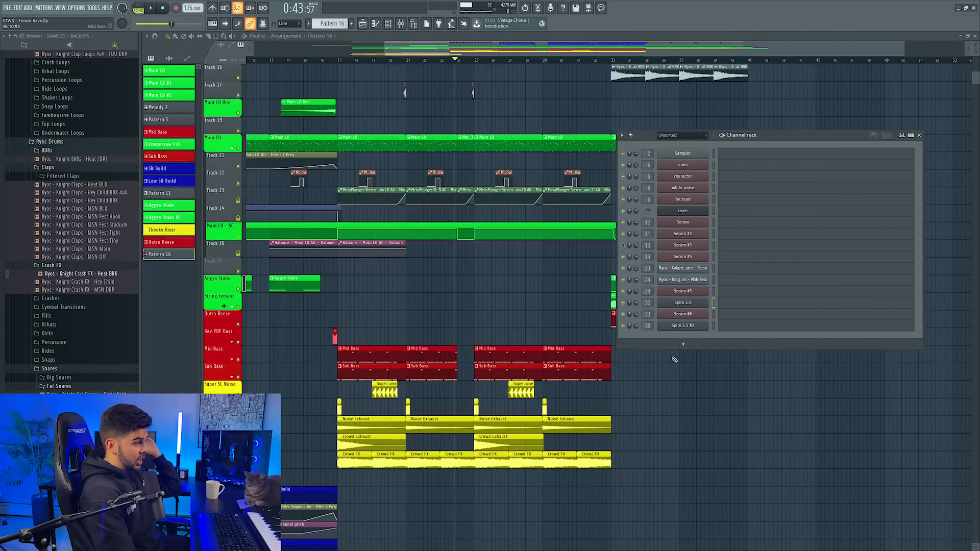
click(682, 345)
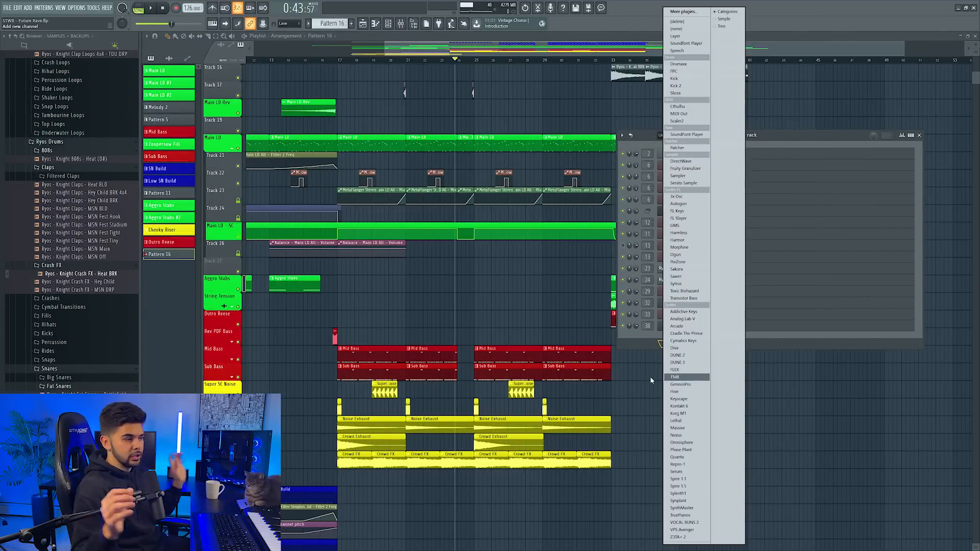
click(679, 443)
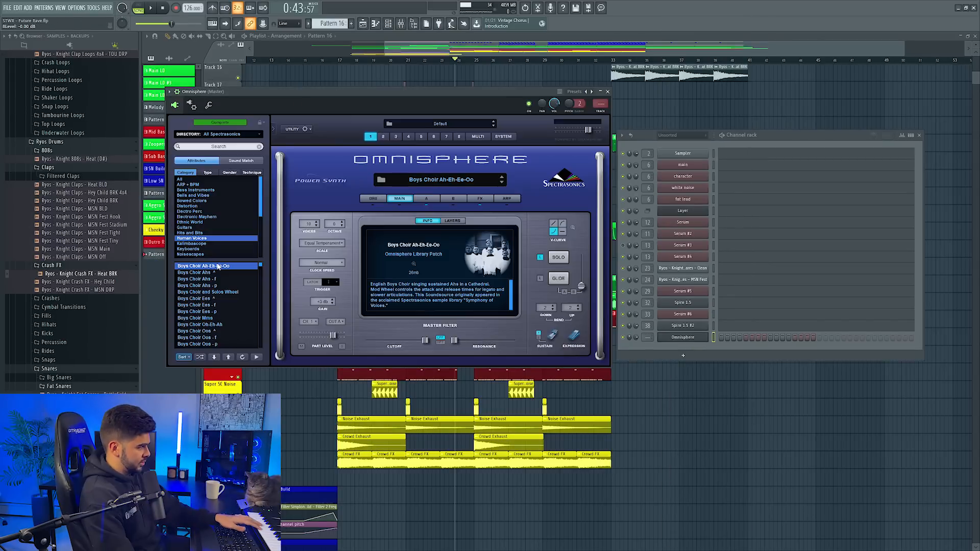
Fill the Omnisphere pattern with the copied stab notes and duplicate all four of them one octave higher
right_click(667, 337)
click(785, 343)
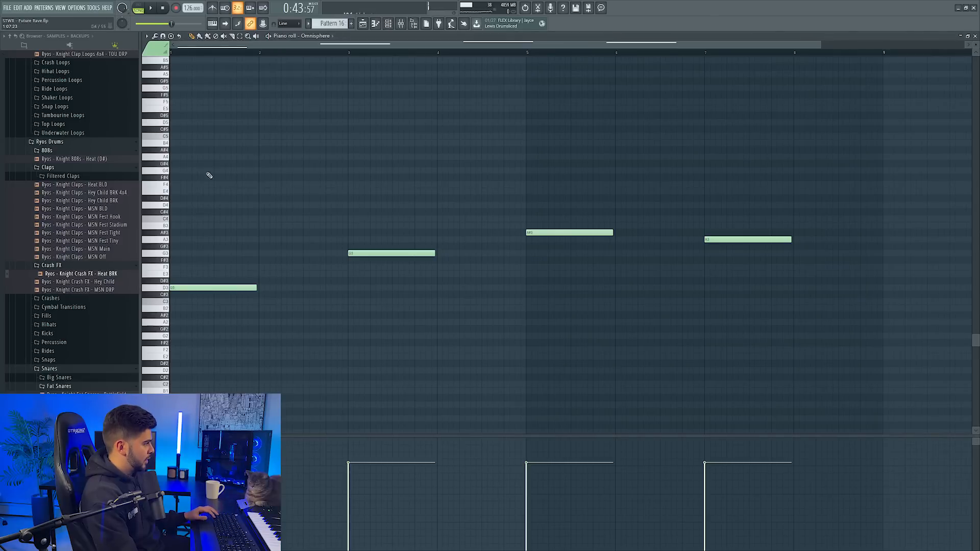
key(ctrl+a)
key(ctrl+c)
key(ctrl+v)
key(ctrl+Up)
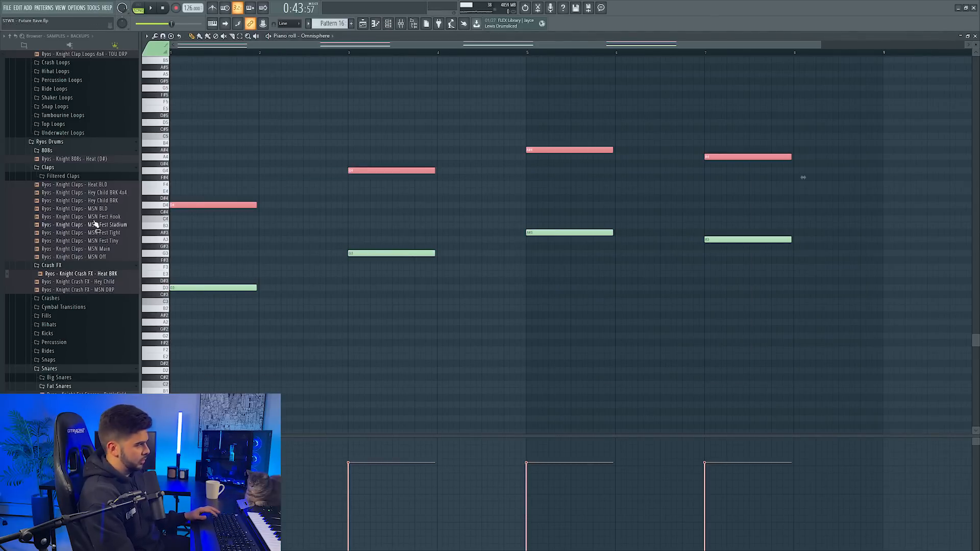
Stack two more copies above the upper notes to build minor triads over each bass note, and play the chords
key(ctrl+c)
key(ctrl+v)
key(shift+Up)
key(shift+Up)
key(shift+Up)
key(shift+Up)
key(ctrl+c)
key(ctrl+v)
key(shift+Up)
key(shift+Up)
key(shift+Up)
key(space)
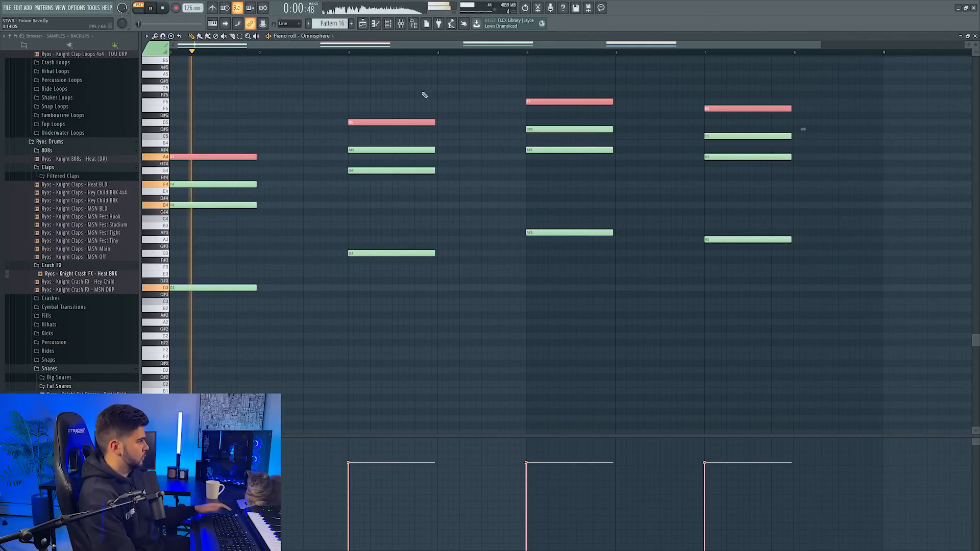
key(Escape)
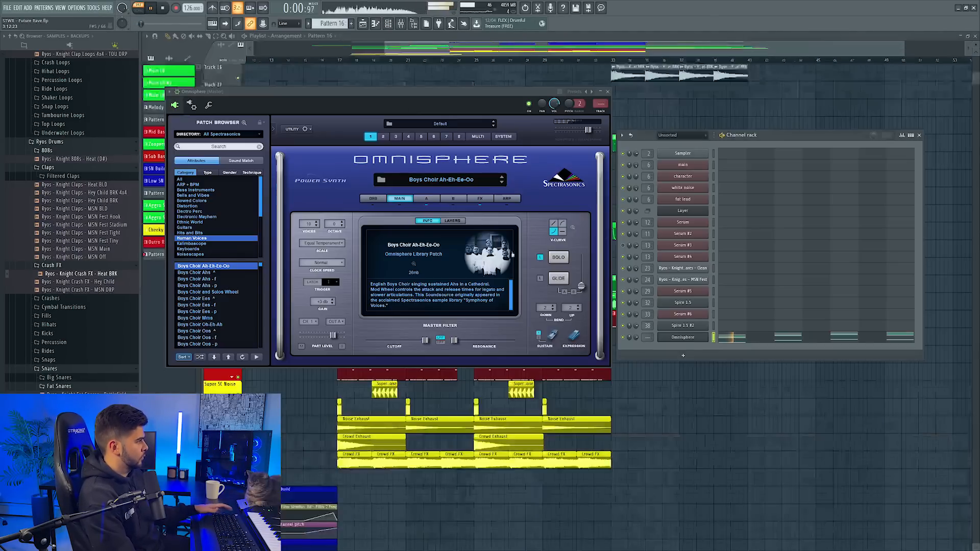
Transpose all the Omnisphere choir chords up one octave while the pattern plays
click(754, 341)
key(Escape)
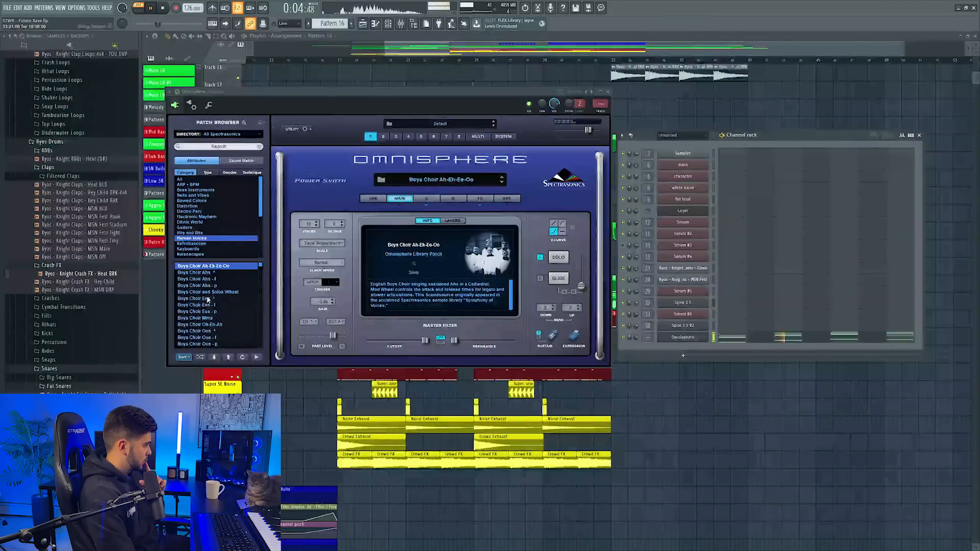
click(757, 344)
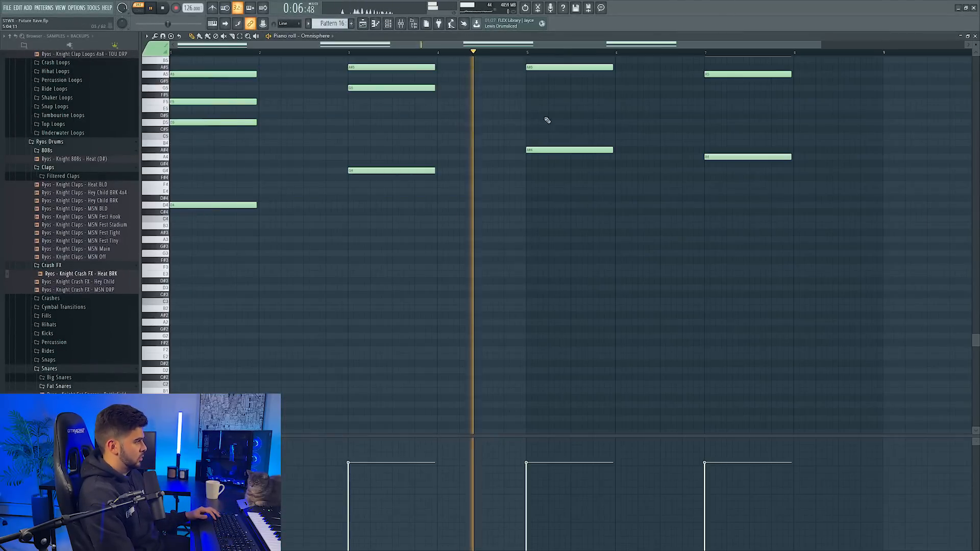
key(Escape)
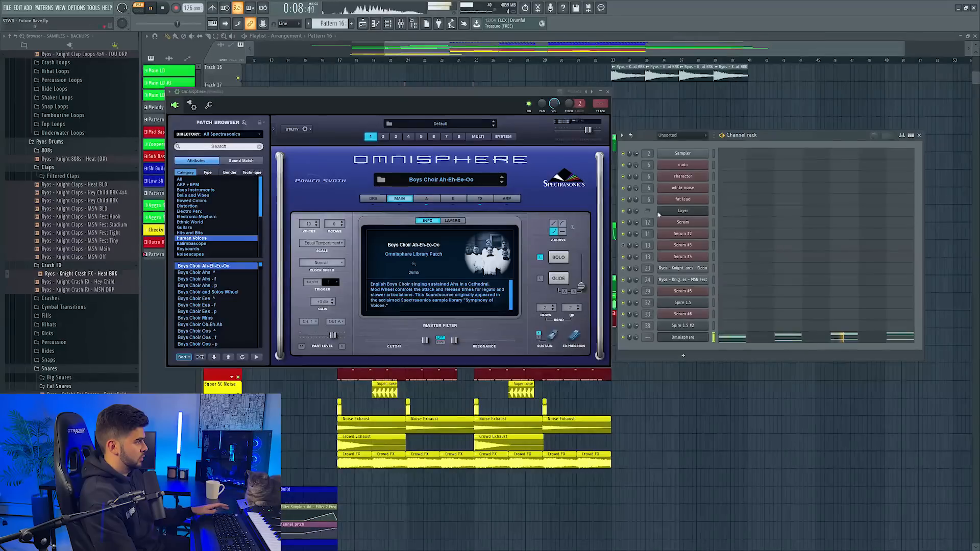
Raise the middle note of the third chord to D6 and of the fourth chord to C#6, auditioning both chords
click(793, 344)
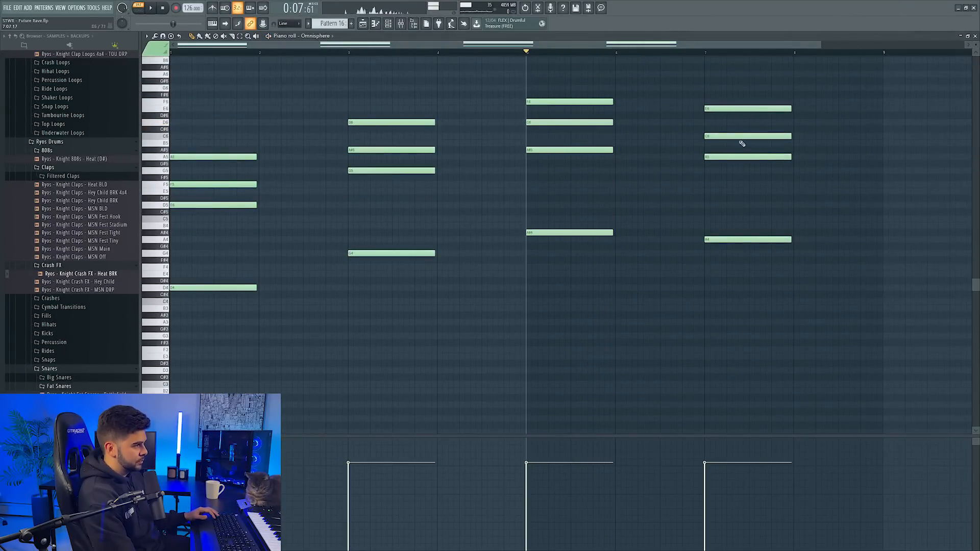
key(space)
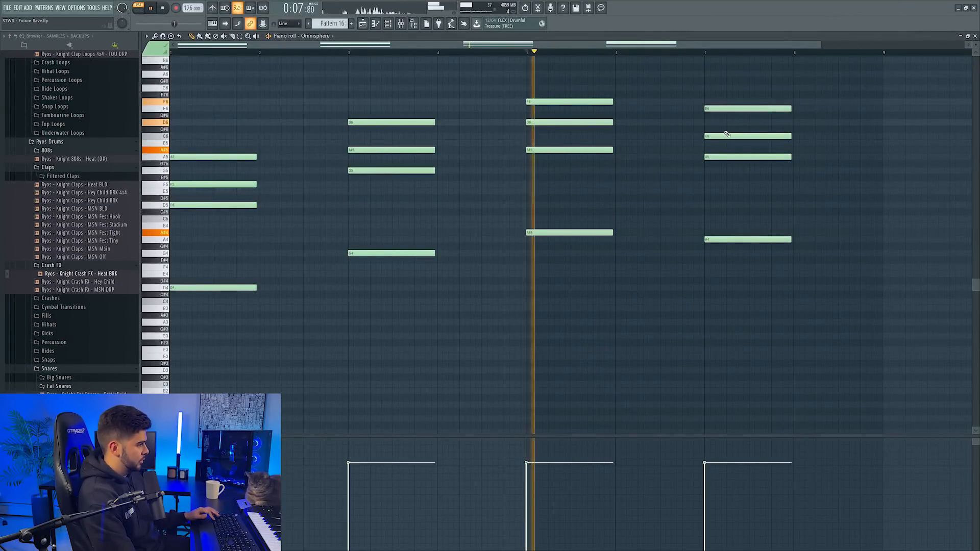
click(709, 52)
key(space)
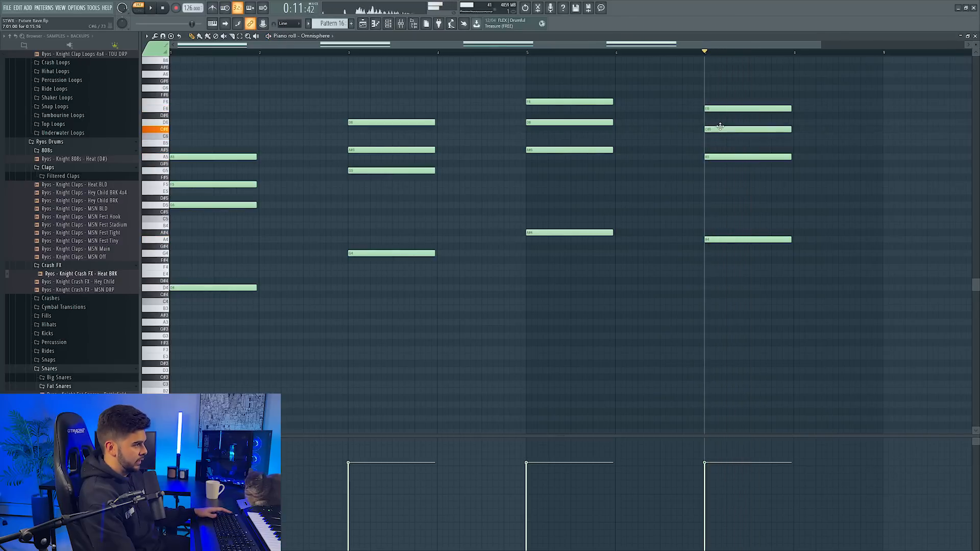
key(space)
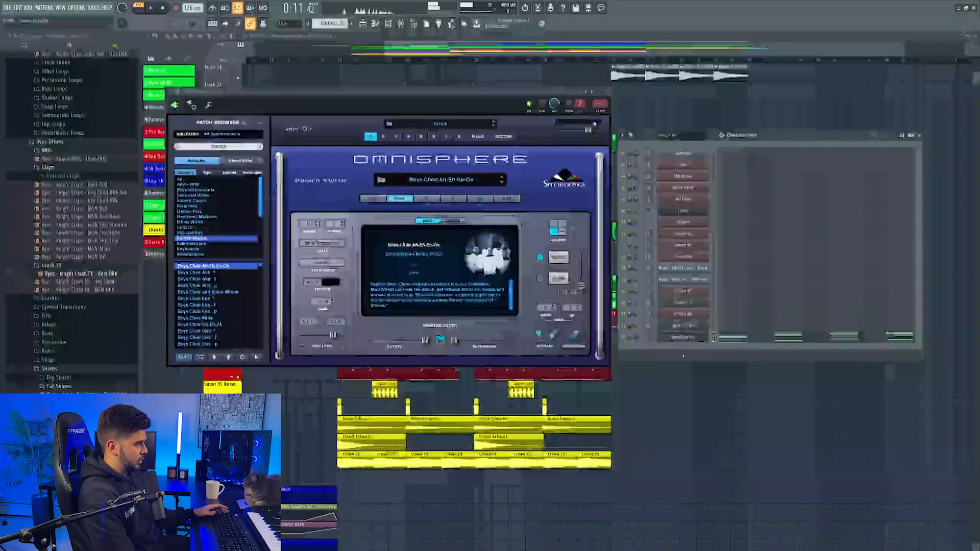
Add an effect plugin to the first effect slot of the Omnisphere mixer track
key(F9)
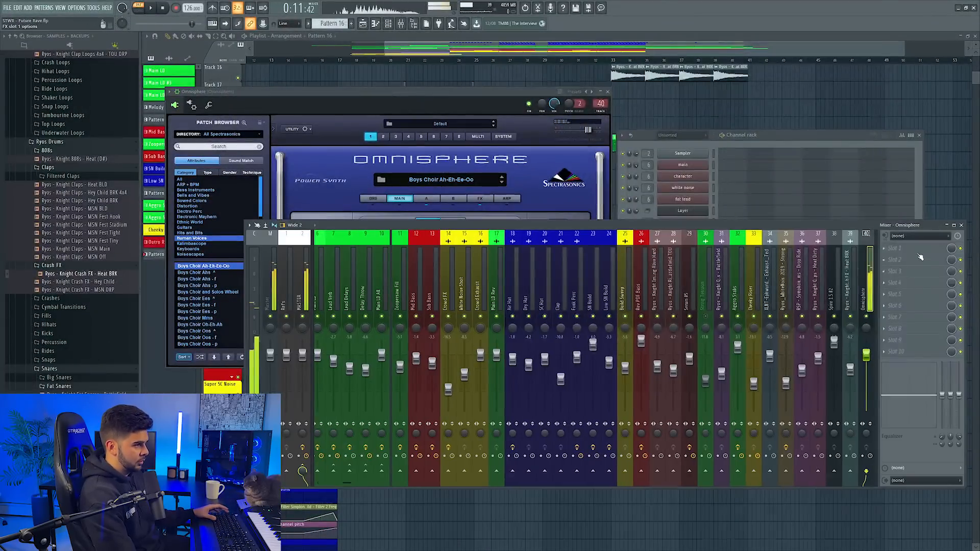
click(918, 254)
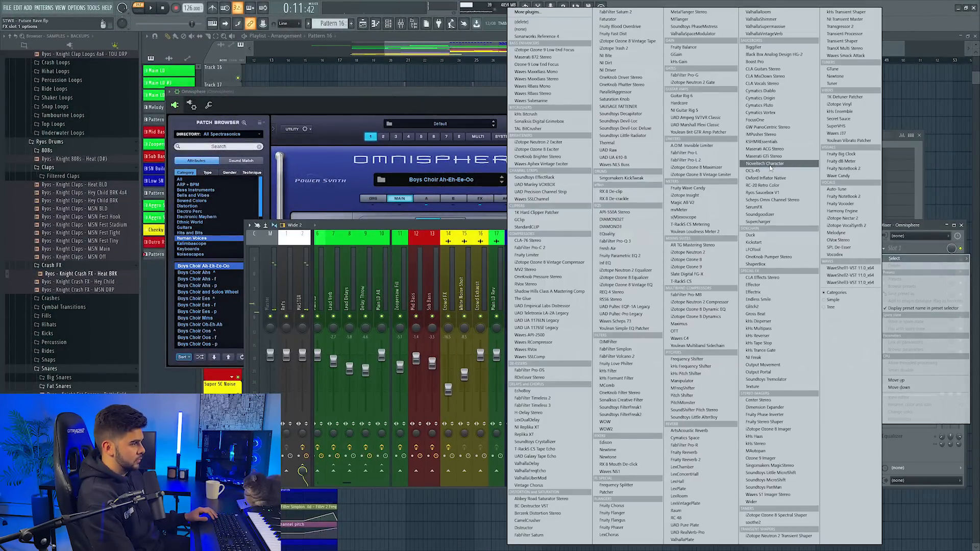
click(756, 119)
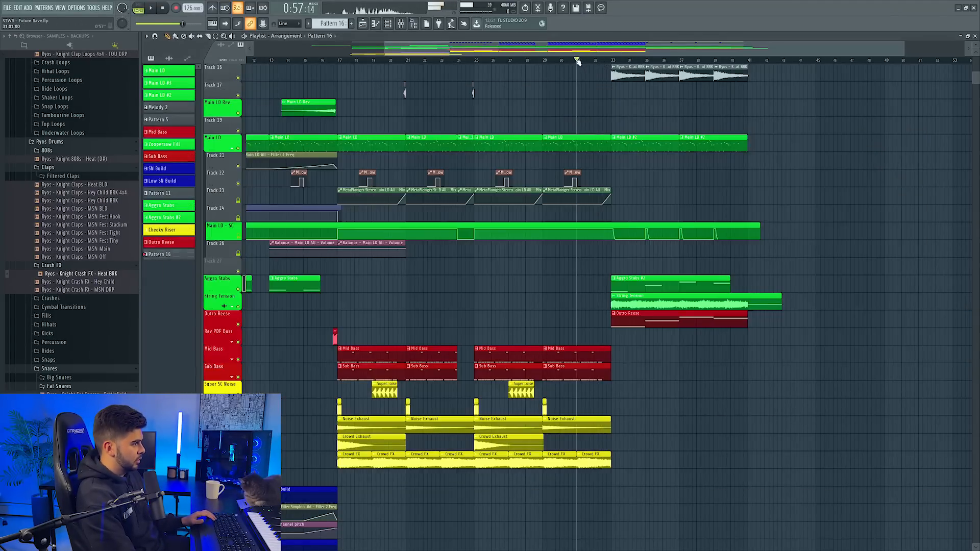
Review the drum, lead, bass, effects and build tracks of the arrangement while the build plays towards the drop
scroll(578, 61, down, 3)
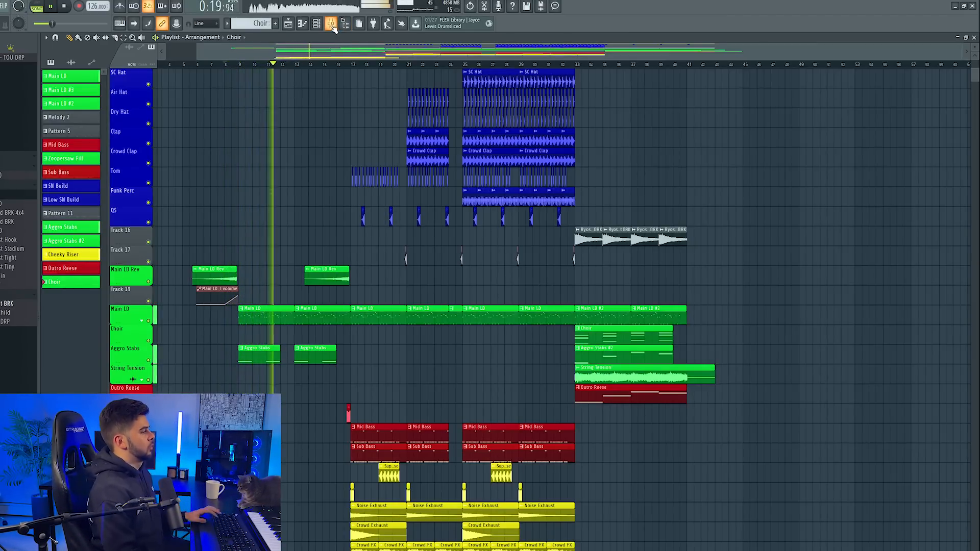
scroll(415, 121, up, 5)
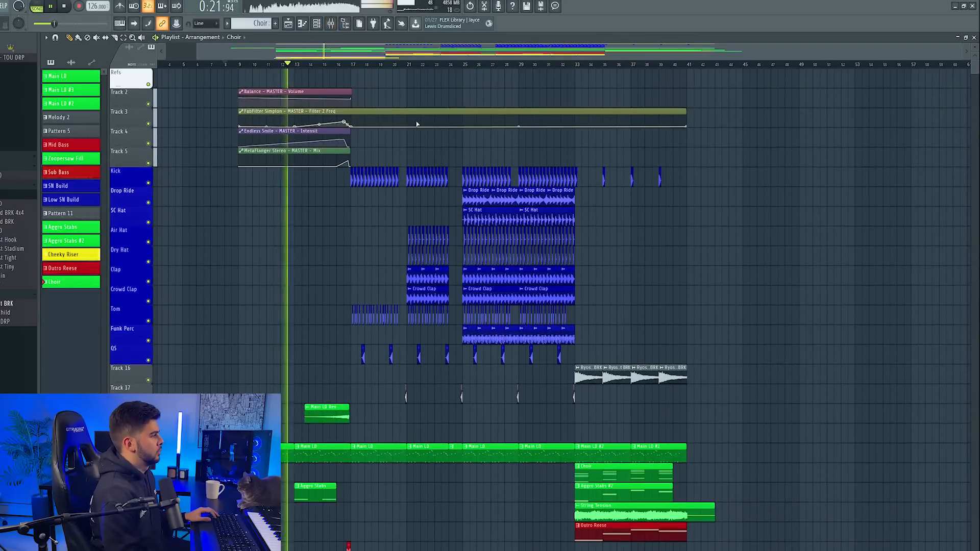
scroll(412, 140, down, 17)
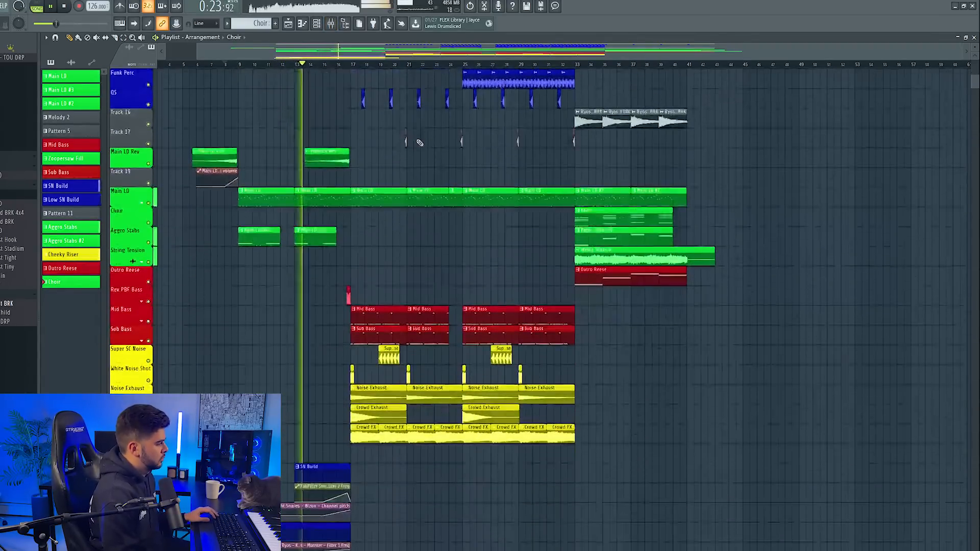
scroll(412, 150, down, 4)
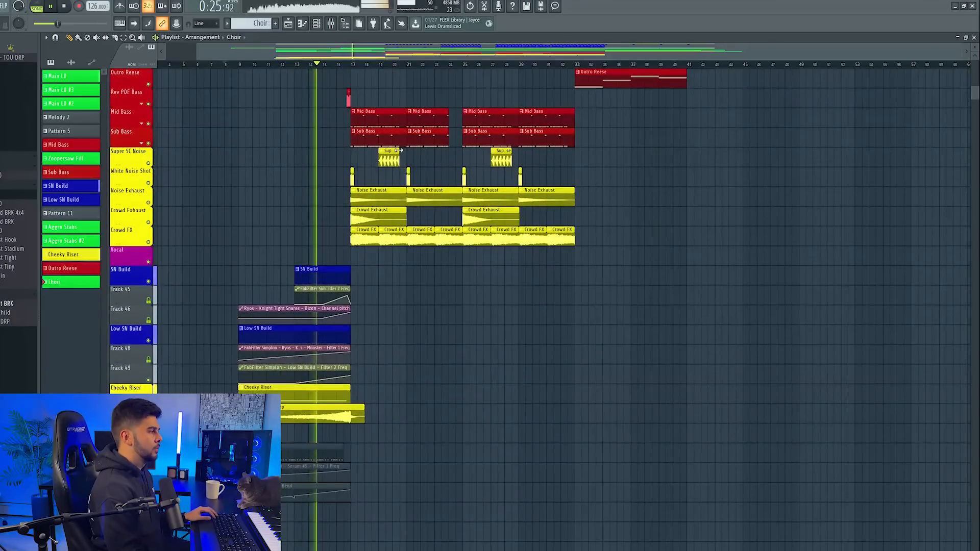
scroll(391, 198, down, 2)
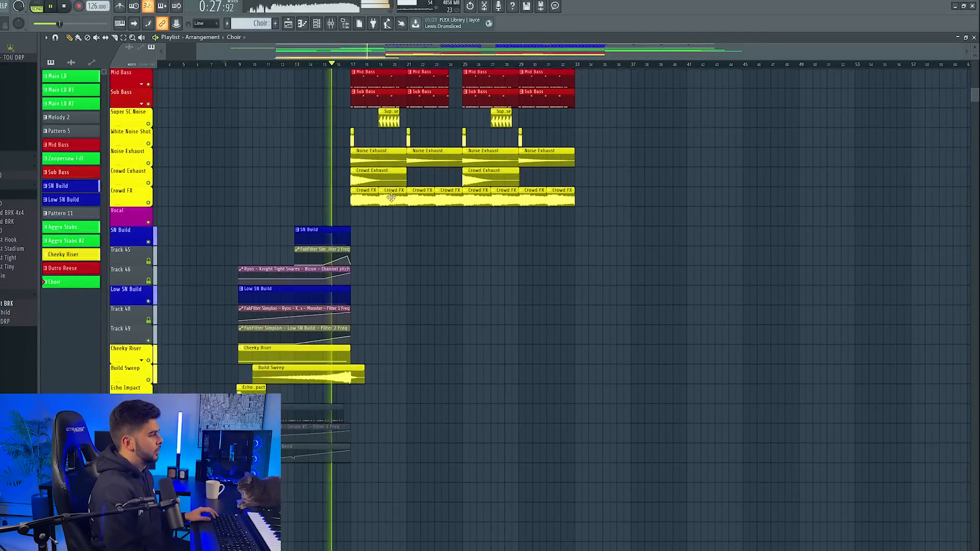
scroll(393, 199, up, 13)
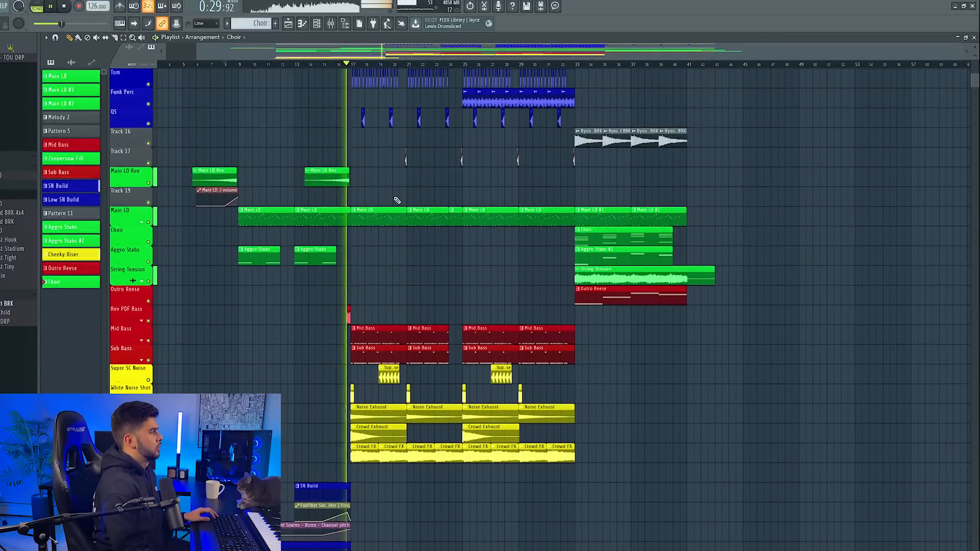